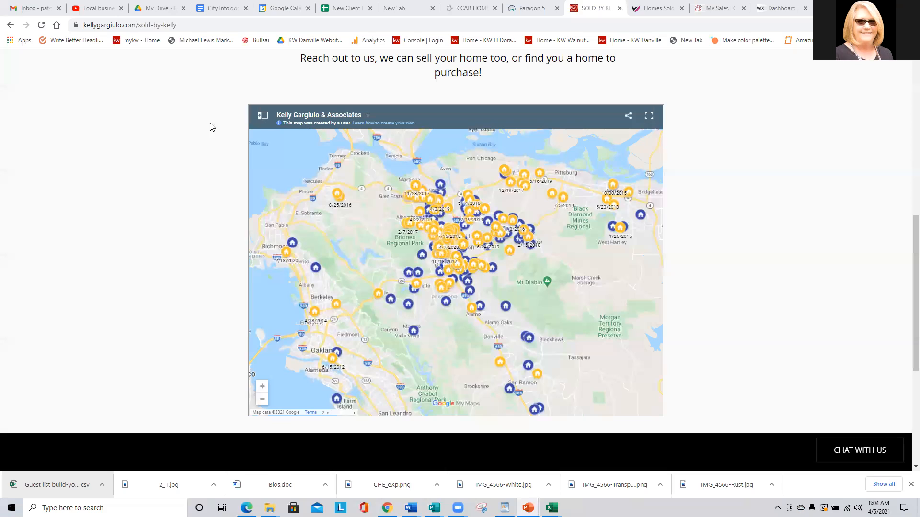
Scroll the sold-by-kelly page to bring the embedded sold-homes map into view.
scroll(193, 123, up, 9)
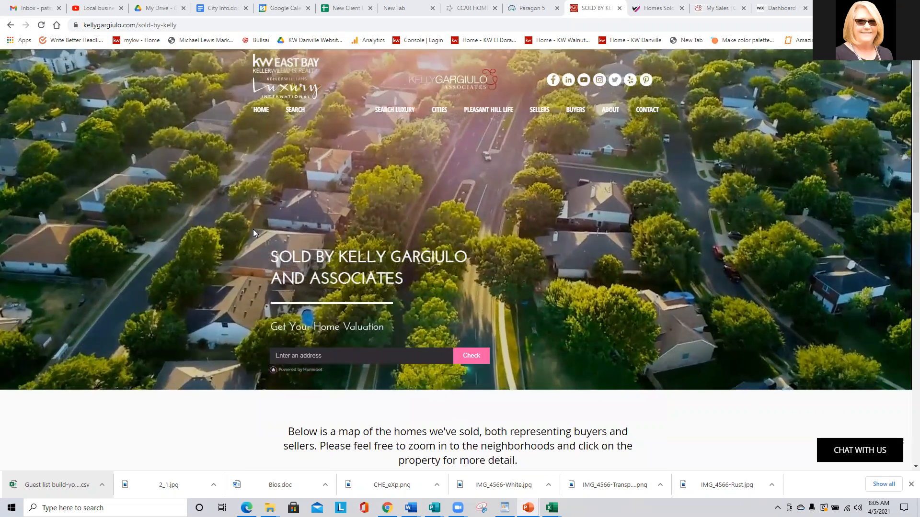
scroll(244, 225, down, 3)
scroll(201, 204, down, 11)
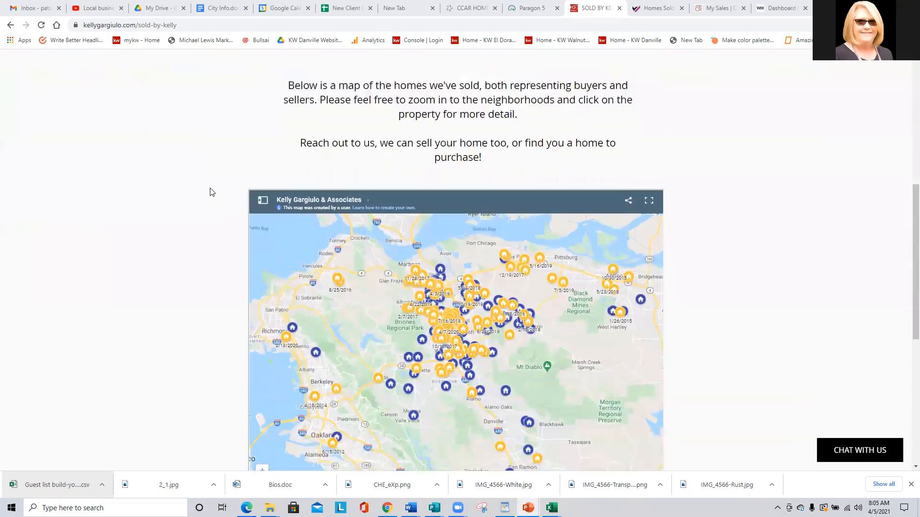
scroll(206, 184, up, 9)
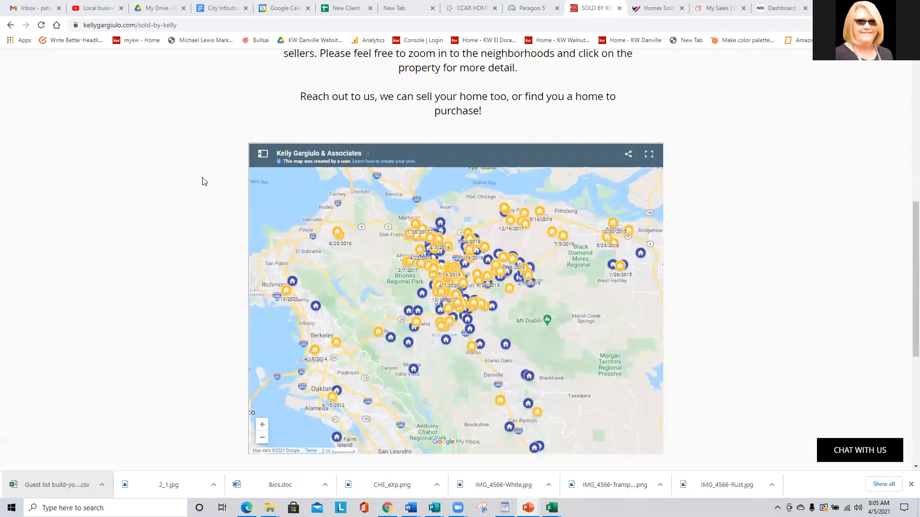
scroll(202, 179, down, 4)
scroll(198, 174, up, 1)
scroll(202, 167, down, 1)
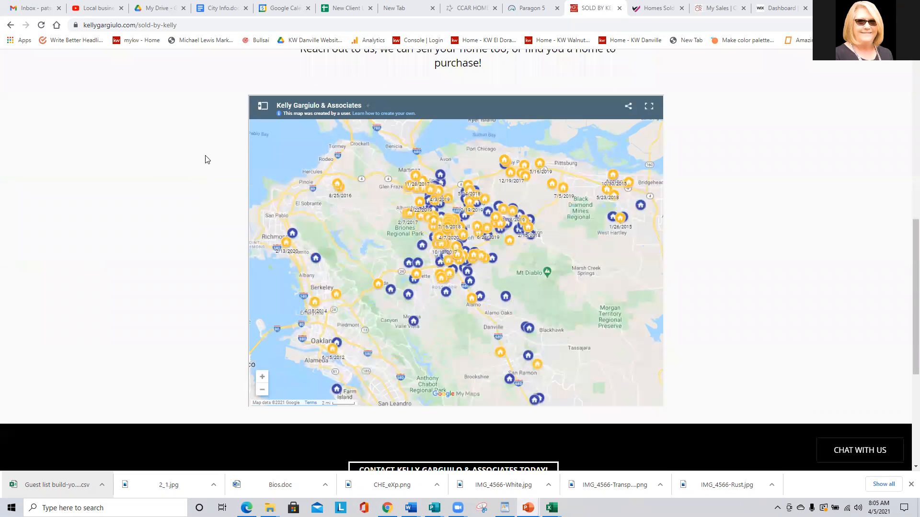
Open the map legend and expand, then collapse, the Buyer Purchases 'All items' list.
click(263, 107)
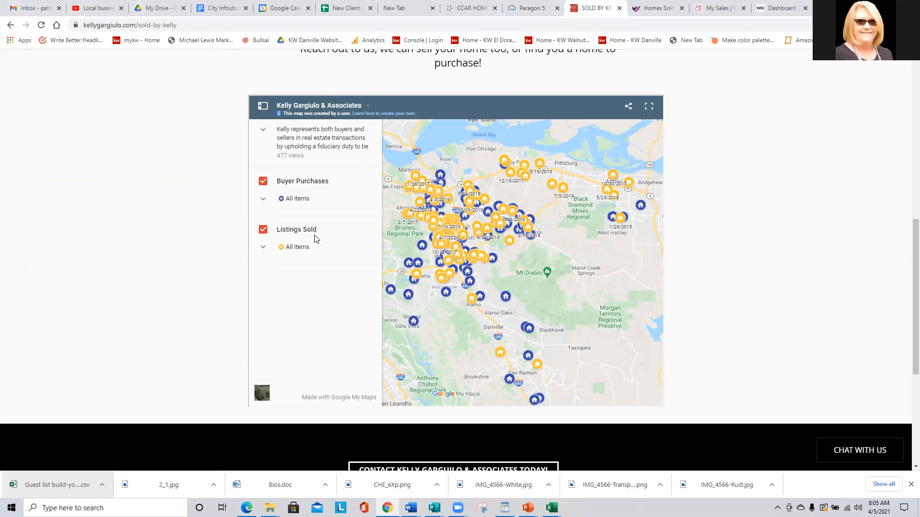
click(263, 199)
click(263, 200)
Close the legend and zoom in on the map around Lafayette, Concord and Pleasant Hill.
click(261, 108)
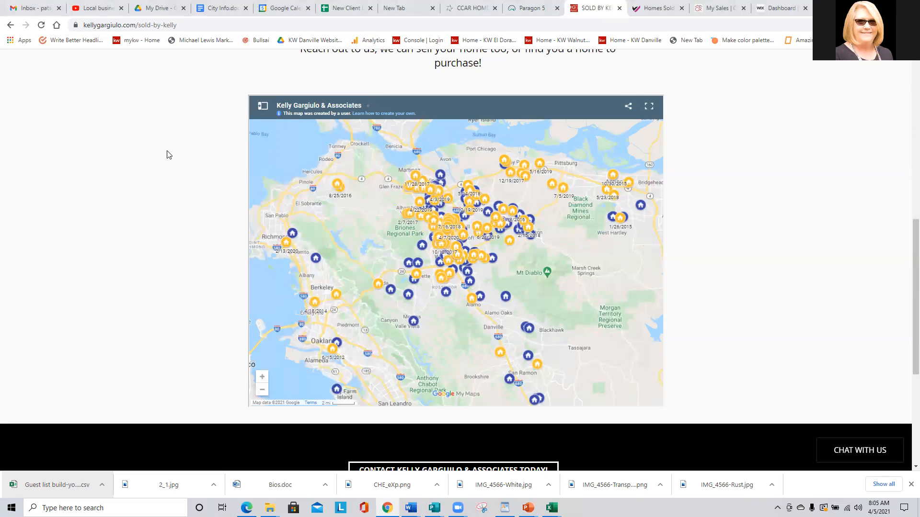
double_click(418, 245)
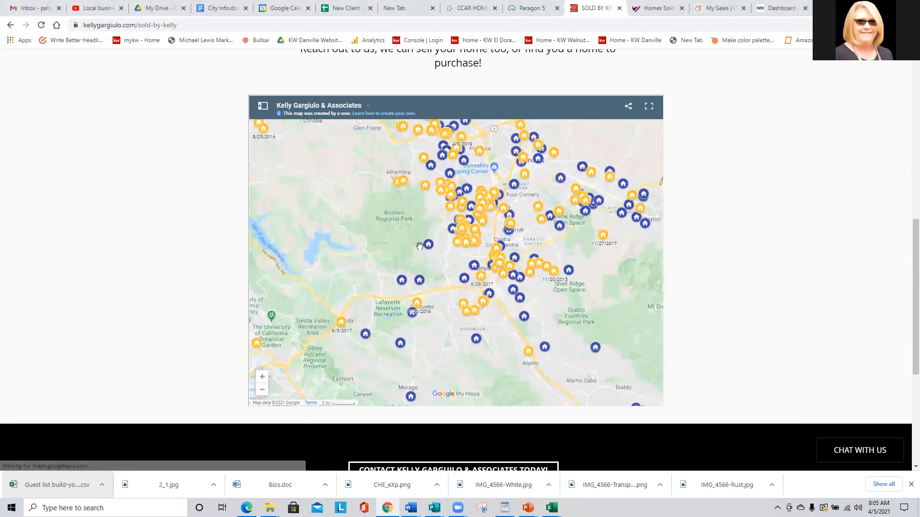
drag(379, 197, 364, 257)
scroll(371, 251, up, 1)
drag(449, 252, 333, 323)
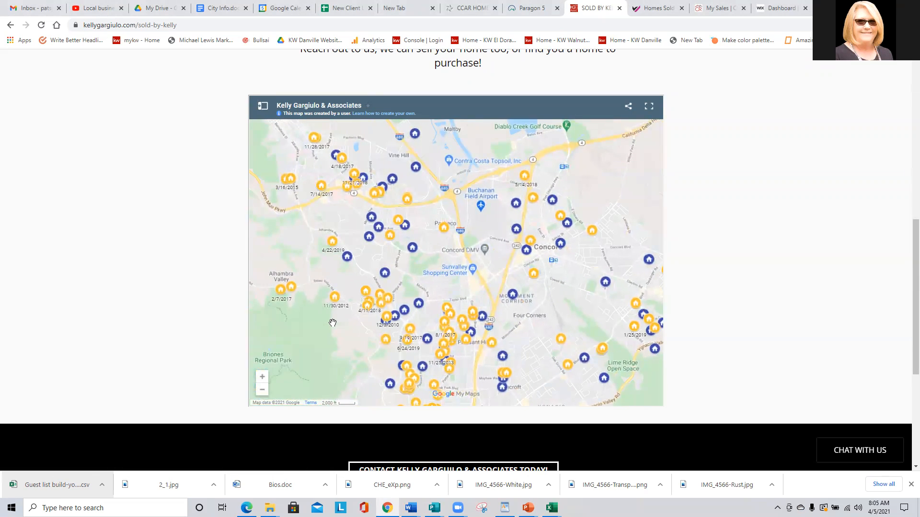
double_click(333, 323)
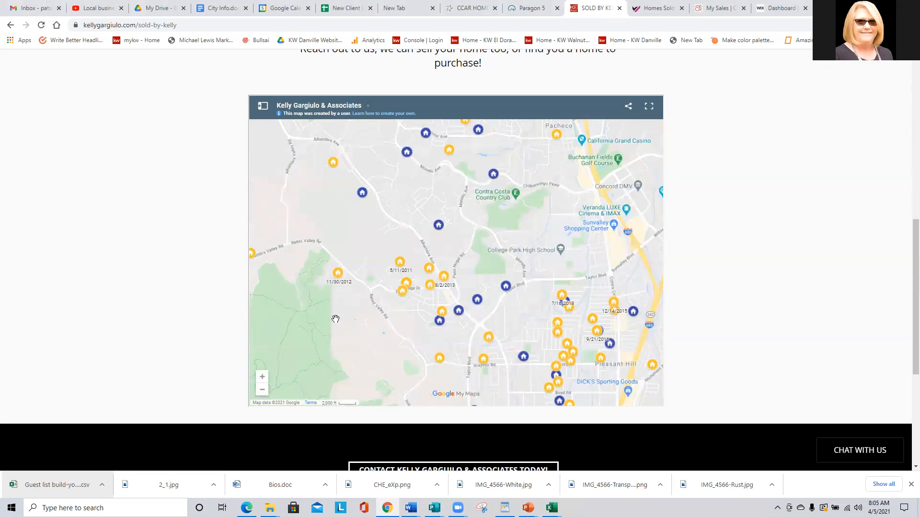
drag(333, 322, 274, 200)
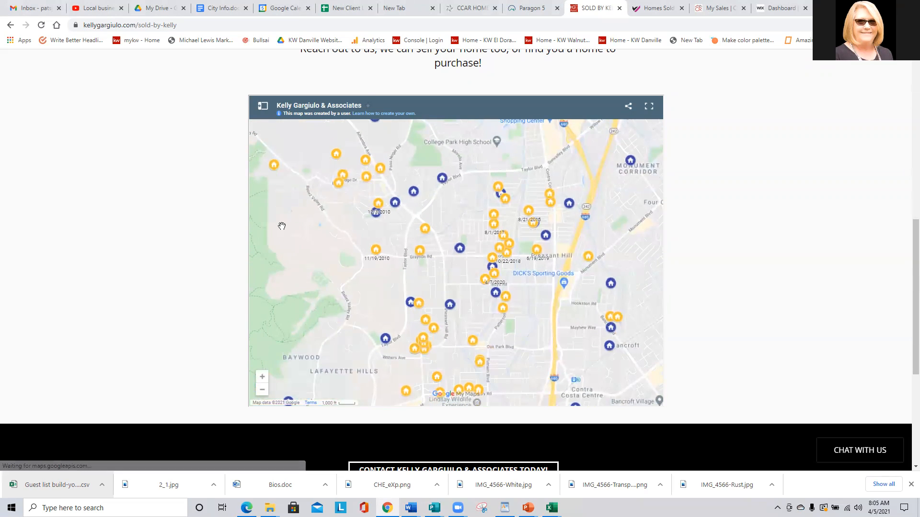
Zoom out to show Martinez and Clayton, then switch to the My Recent Sales page.
scroll(290, 231, down, 1)
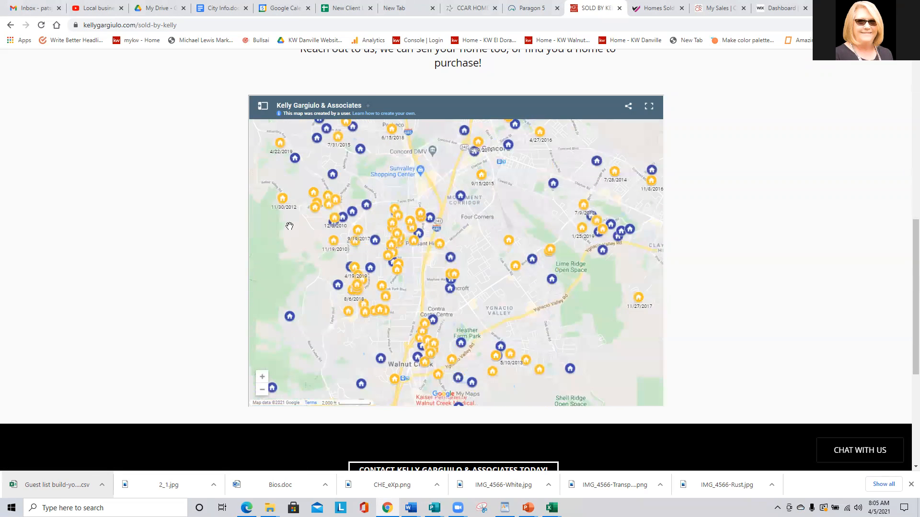
scroll(290, 226, down, 1)
drag(283, 227, 387, 274)
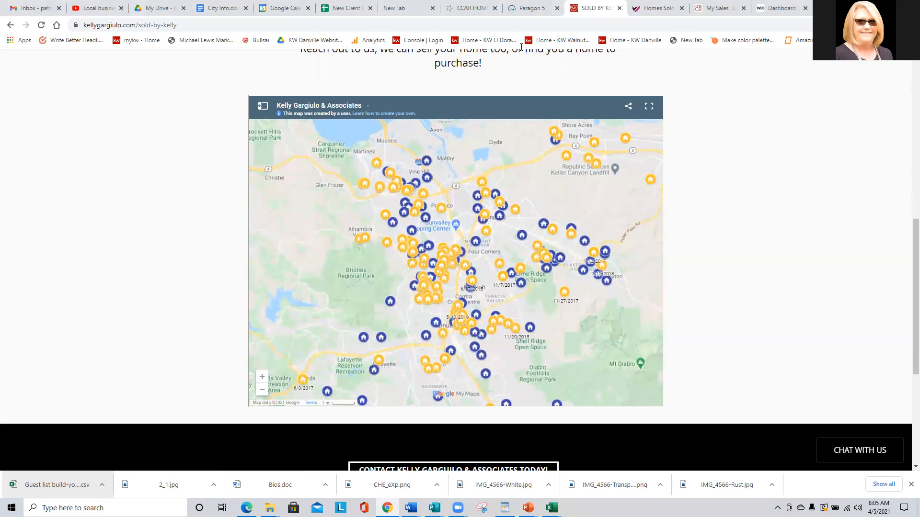
click(707, 7)
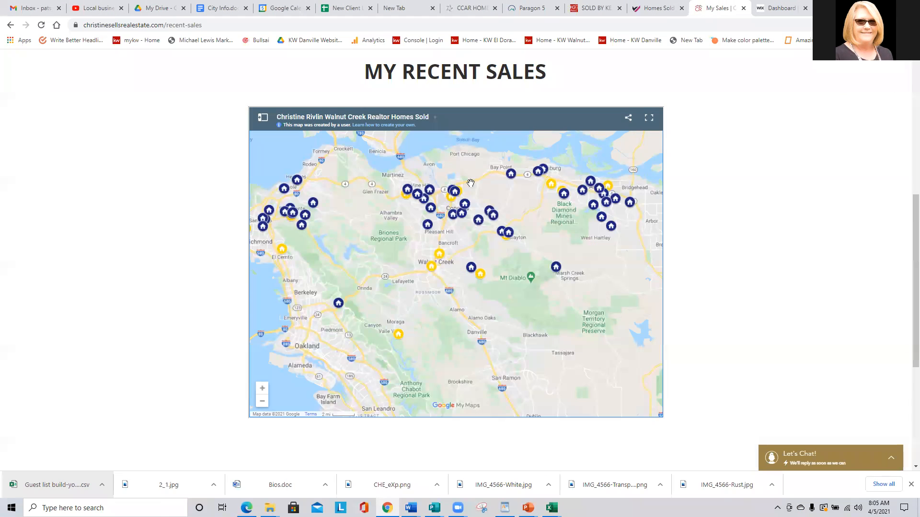
Pan the My Recent Sales map toward Pittsburg, Concord and Benicia.
mouse_move(364, 223)
mouse_down()
mouse_move(419, 246)
mouse_move(378, 226)
mouse_up()
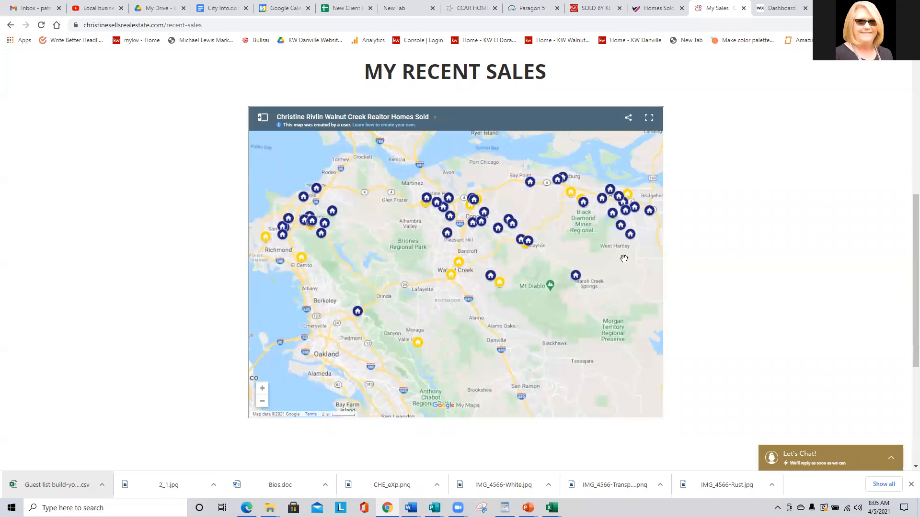
scroll(617, 276, up, 1)
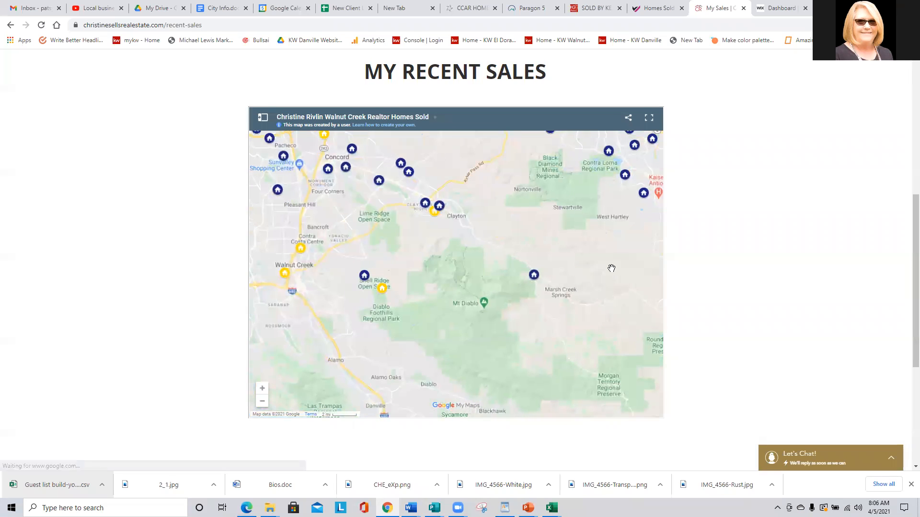
drag(515, 204, 585, 274)
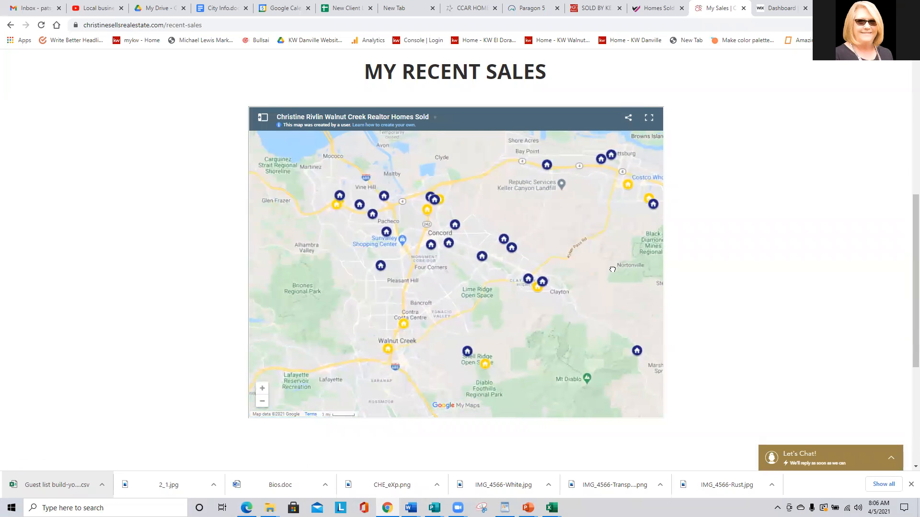
drag(517, 216, 546, 204)
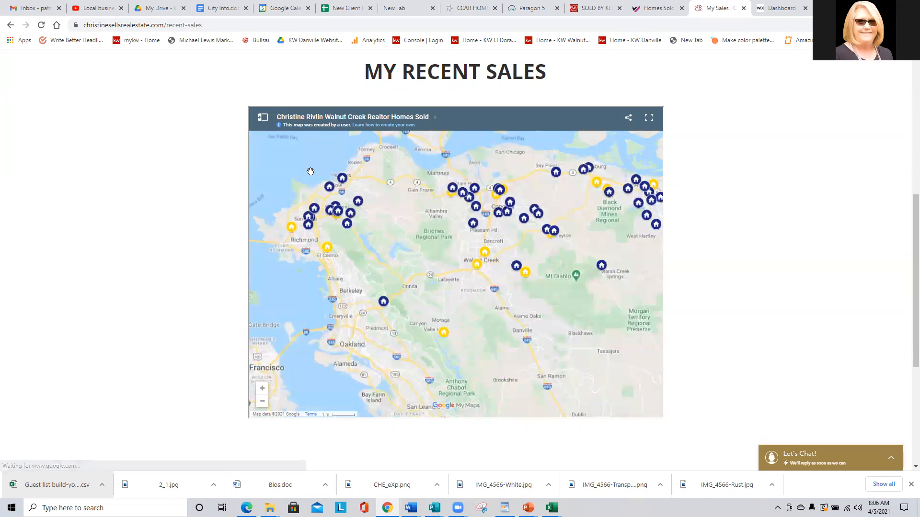
Hide the Buyer Purchases layer via the legend and pan the map southwest.
click(263, 118)
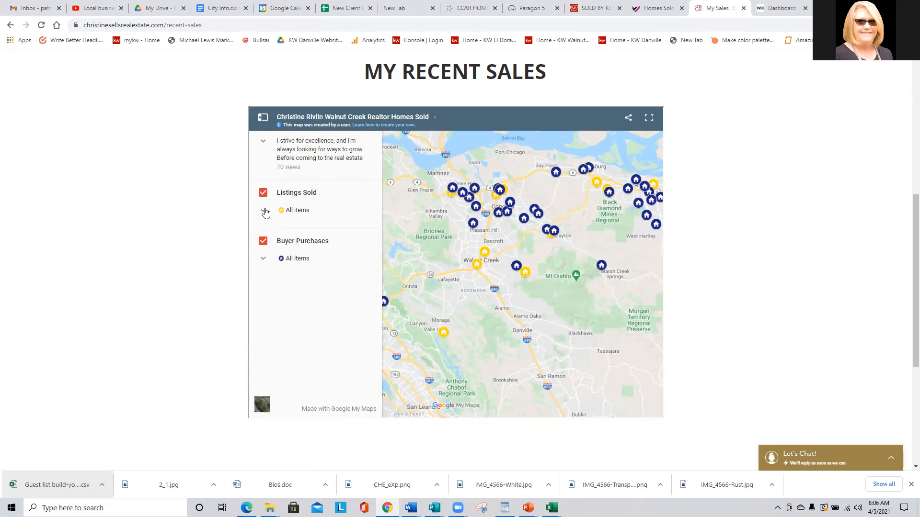
click(259, 241)
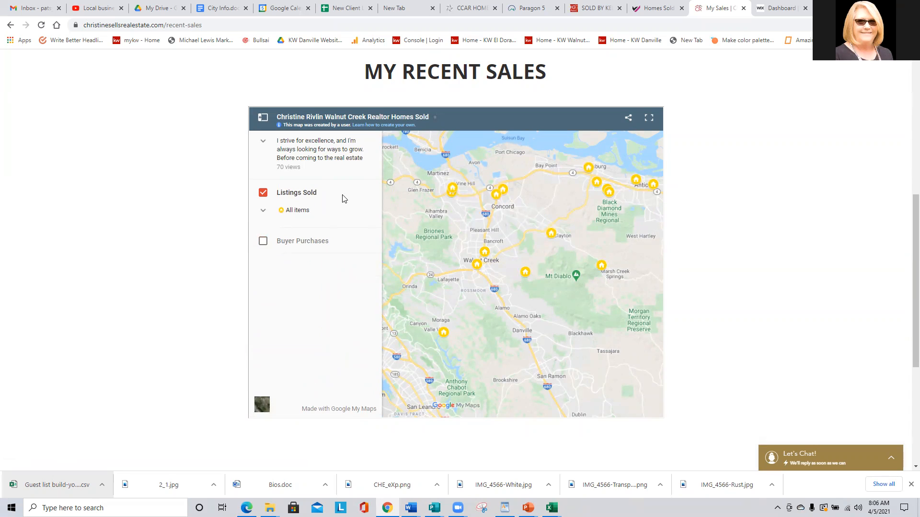
click(262, 118)
drag(400, 222, 366, 269)
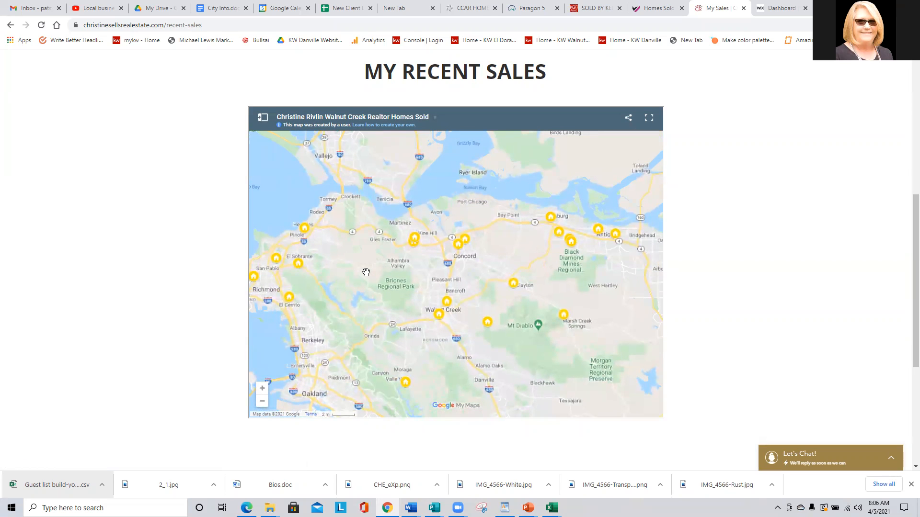
Show Buyer Purchases again and hide Listings Sold, then return to the sold-homes page.
click(262, 117)
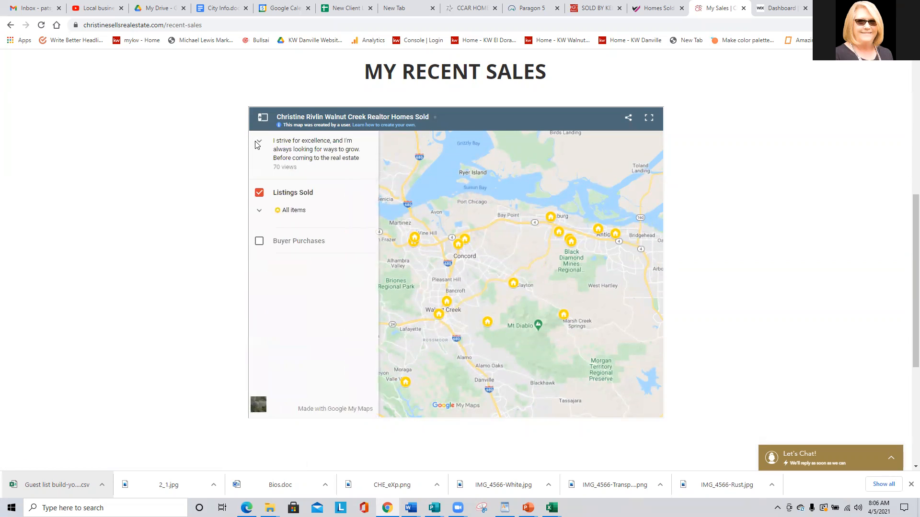
click(263, 241)
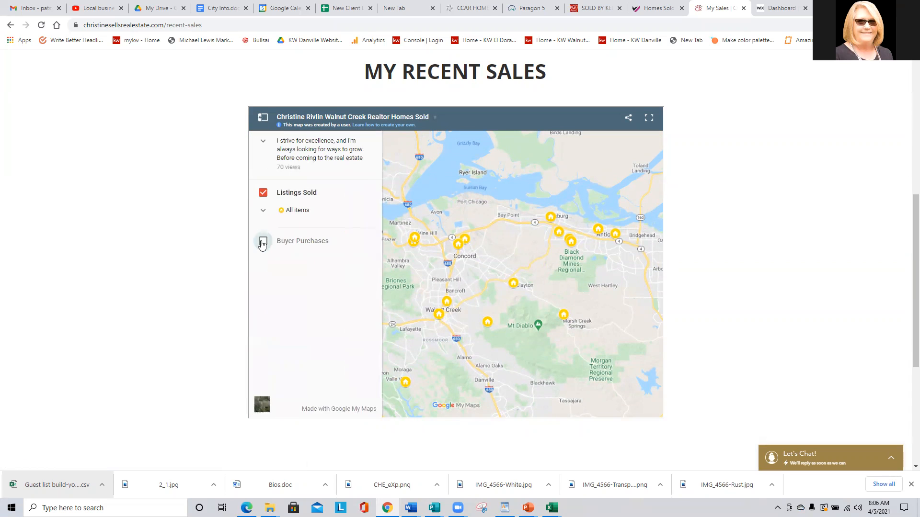
click(262, 192)
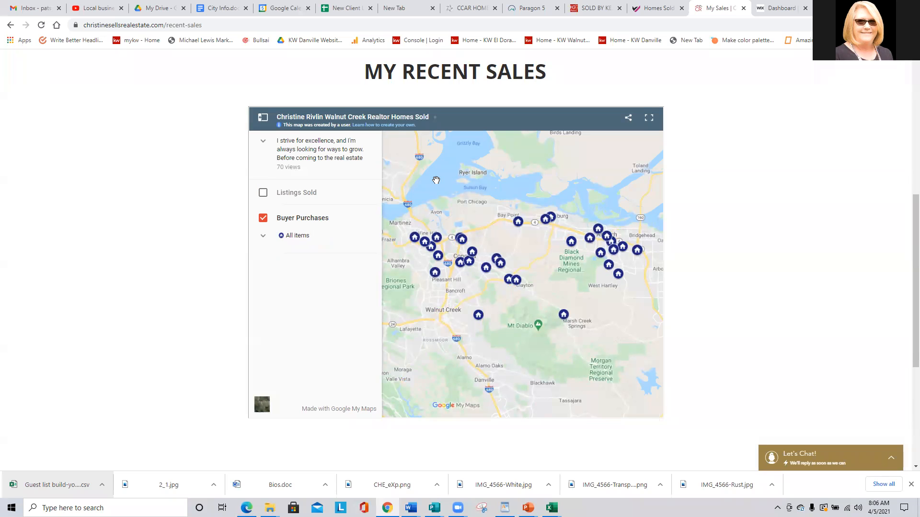
click(262, 117)
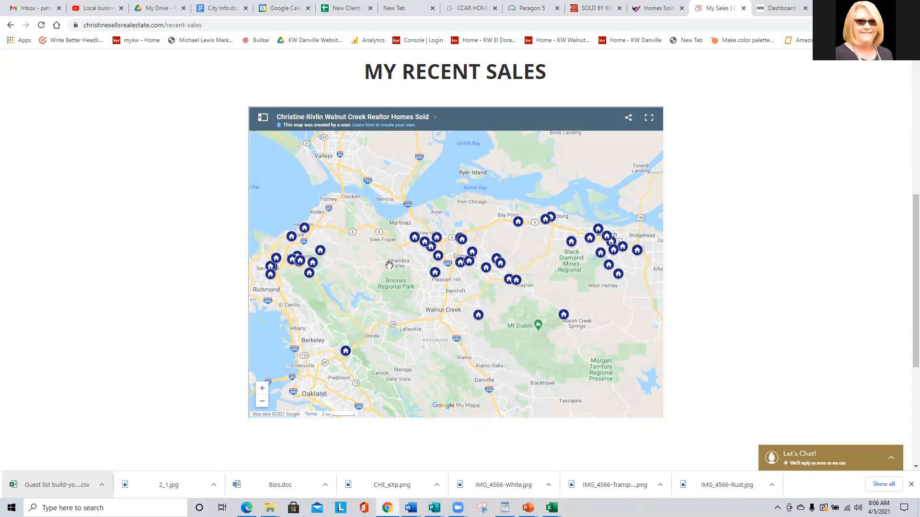
drag(389, 272, 417, 292)
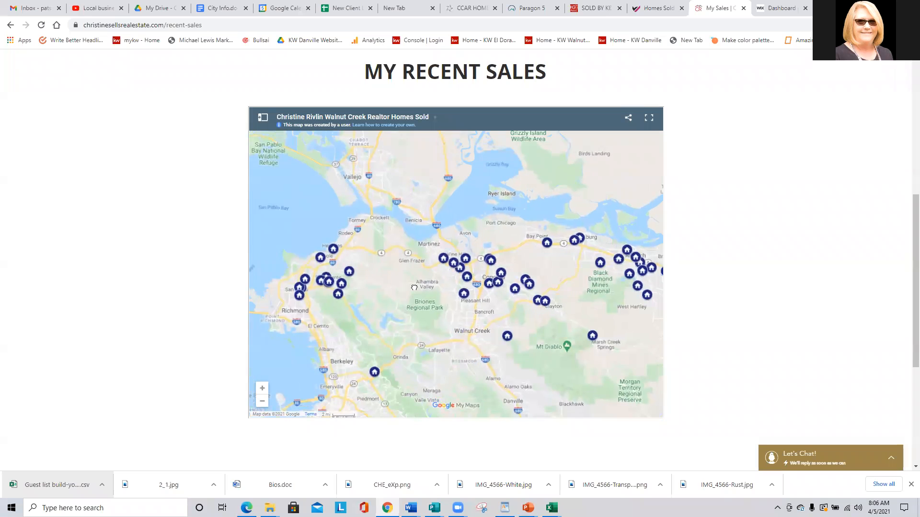
click(595, 4)
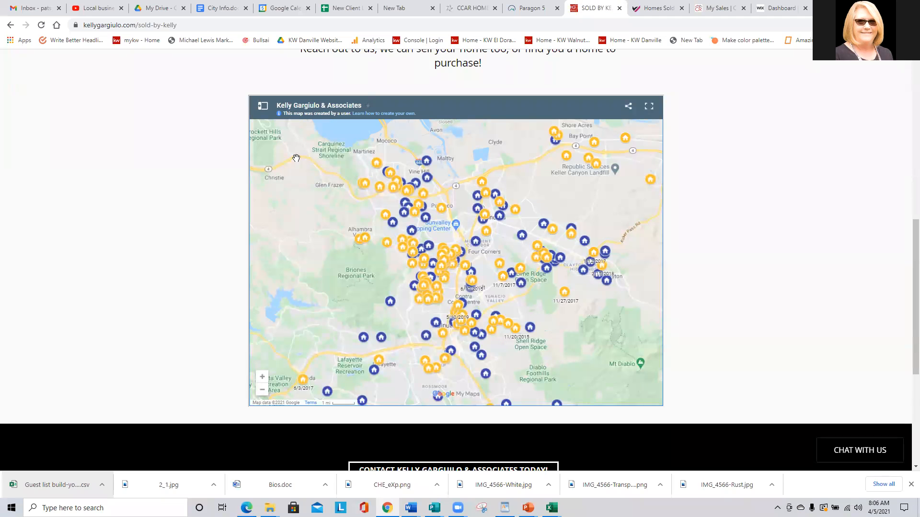
Uncheck Buyer Purchases in the legend, then zoom toward Pleasant Hill and Walnut Creek.
click(261, 109)
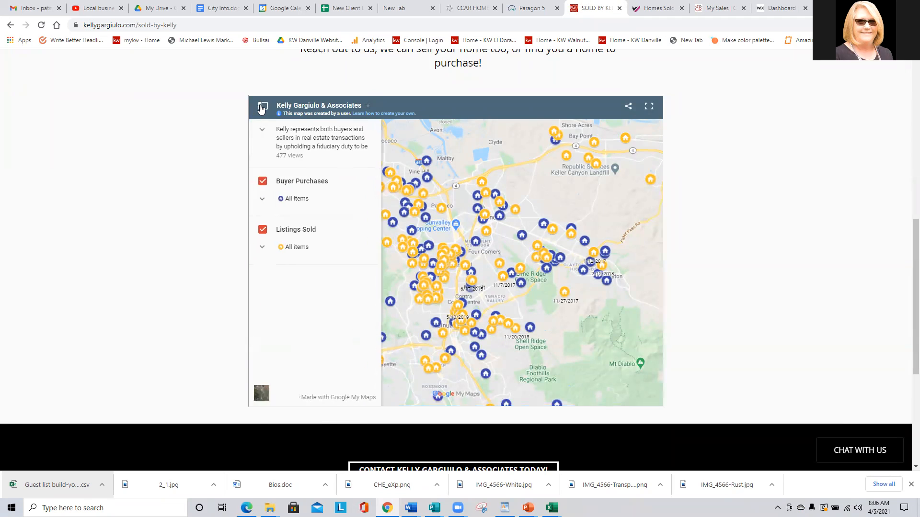
click(263, 181)
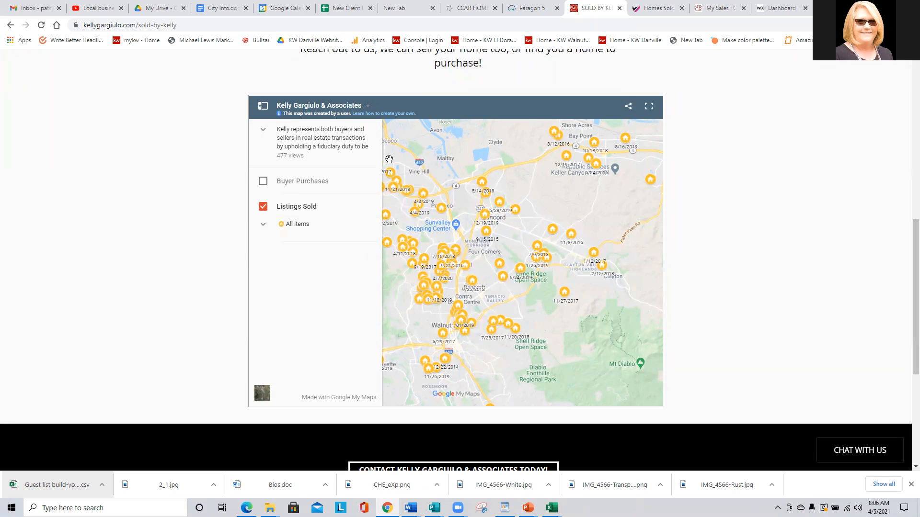
click(262, 108)
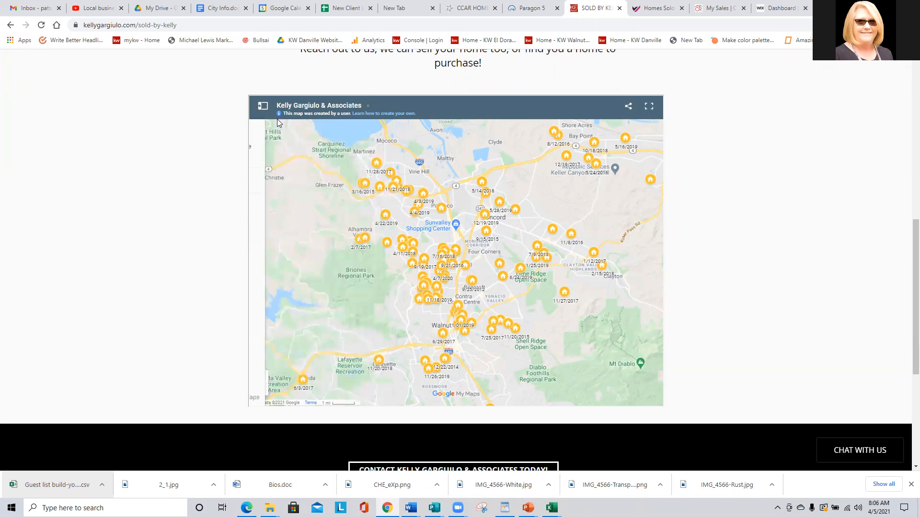
double_click(309, 209)
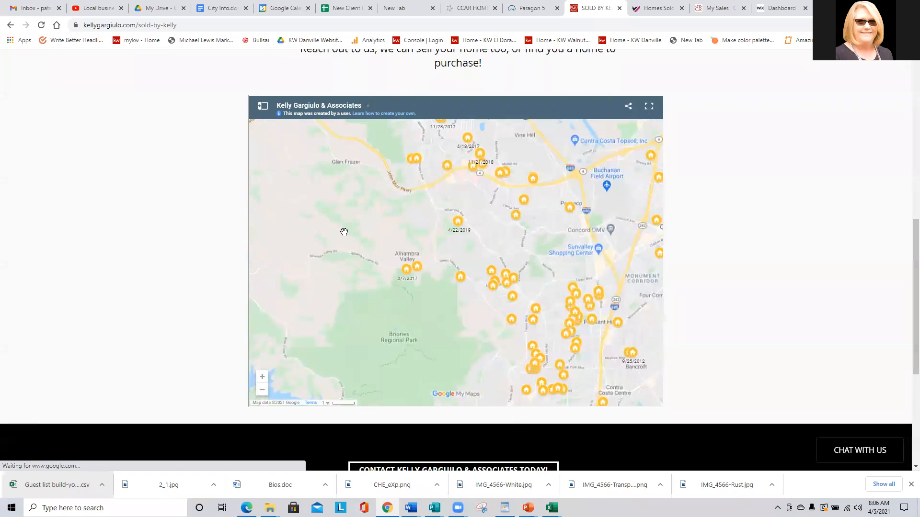
drag(327, 224, 230, 152)
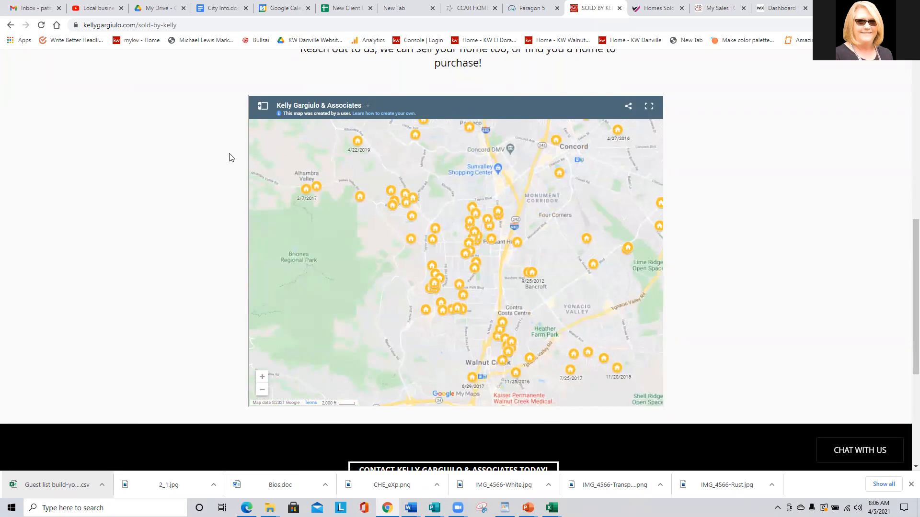
Switch to the Homes Sold map page and review its layer legend.
click(671, 9)
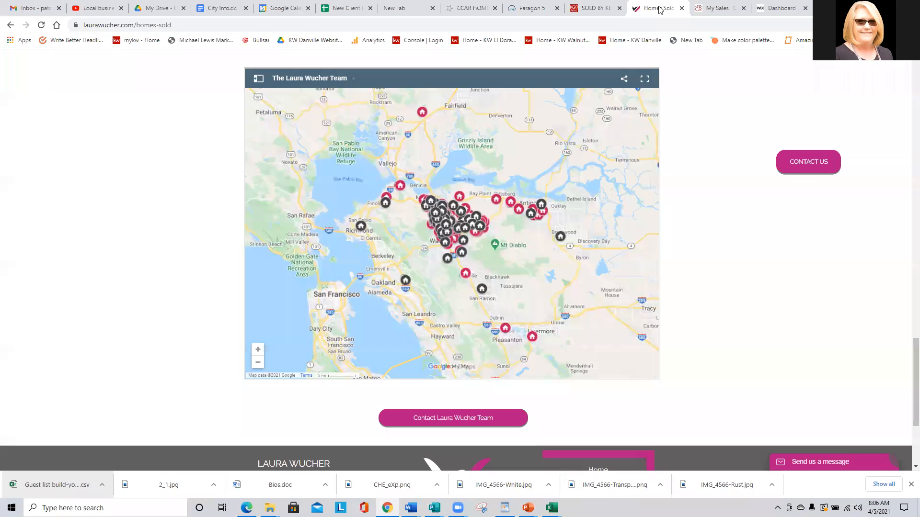
click(258, 78)
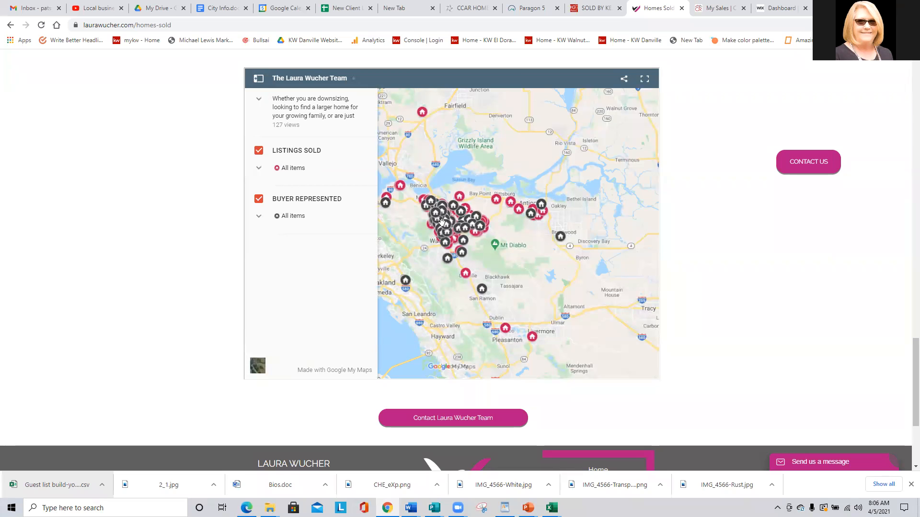
scroll(462, 230, up, 1)
scroll(462, 230, down, 1)
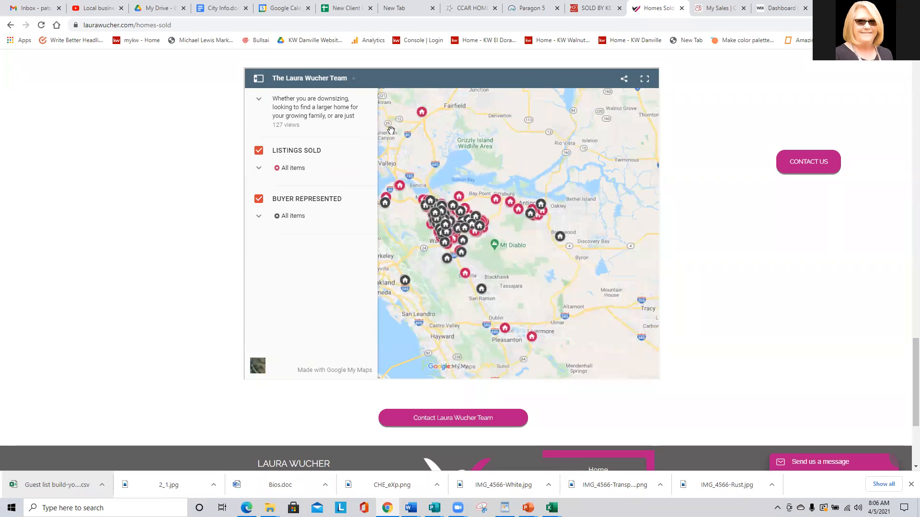
click(258, 78)
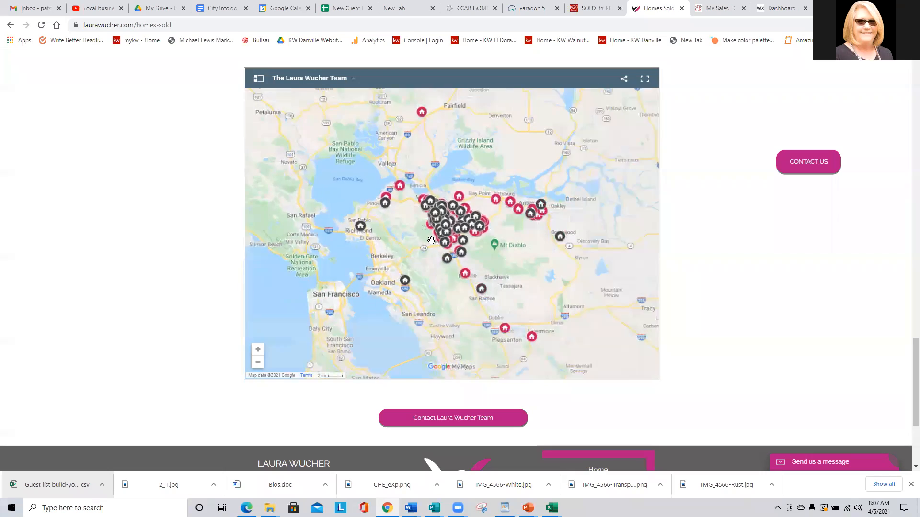
Pan toward Briones, Alhambra Valley and Buchanan Field, zooming in on Concord's marker cluster.
scroll(422, 235, up, 4)
drag(470, 233, 318, 253)
scroll(322, 260, up, 1)
drag(324, 169, 291, 272)
scroll(288, 258, up, 1)
drag(377, 246, 249, 237)
double_click(280, 244)
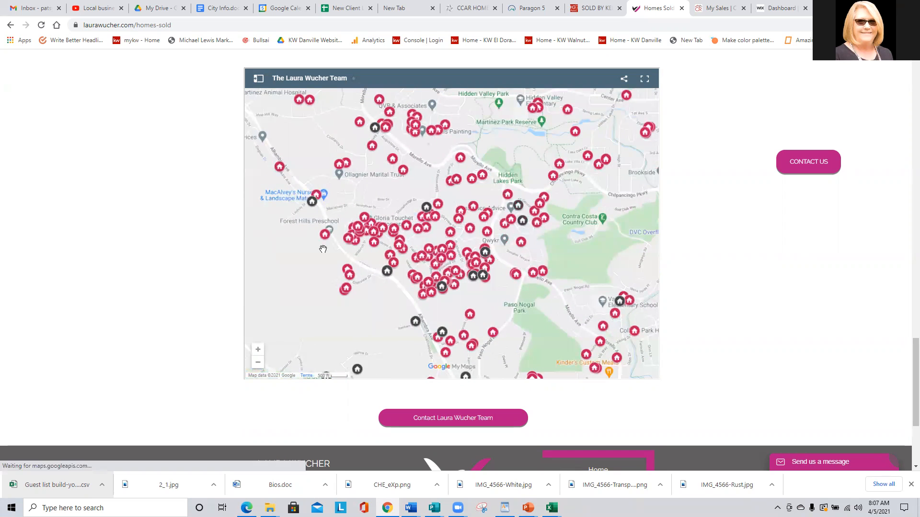
Zoom out and pan the map to show Martinez and Alhambra Valley.
scroll(304, 250, down, 1)
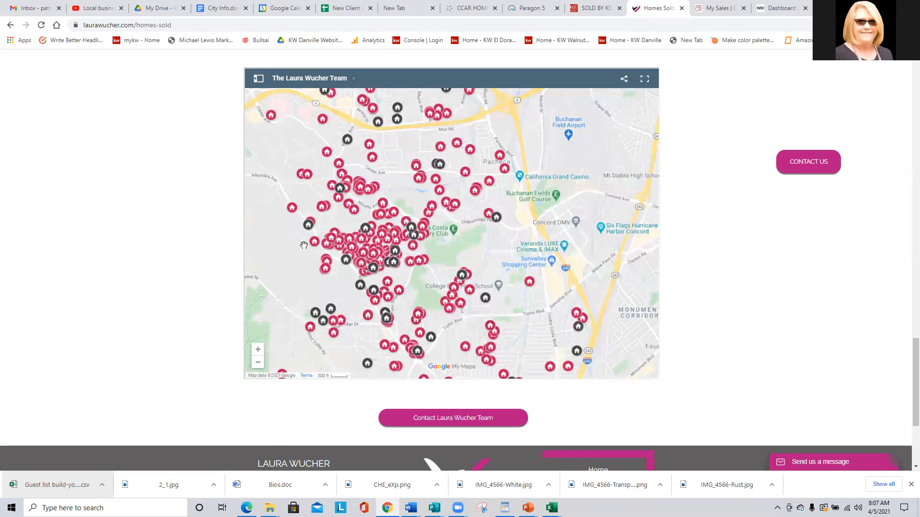
scroll(304, 245, down, 1)
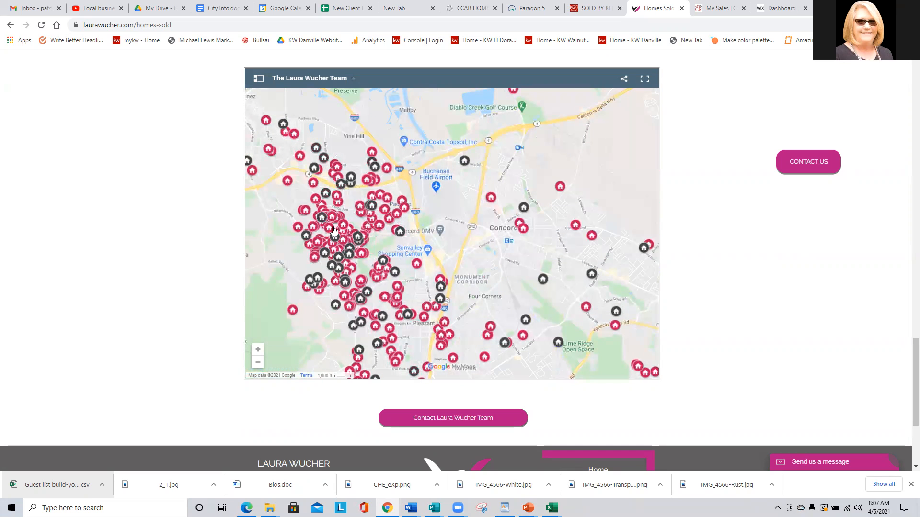
drag(279, 213, 360, 211)
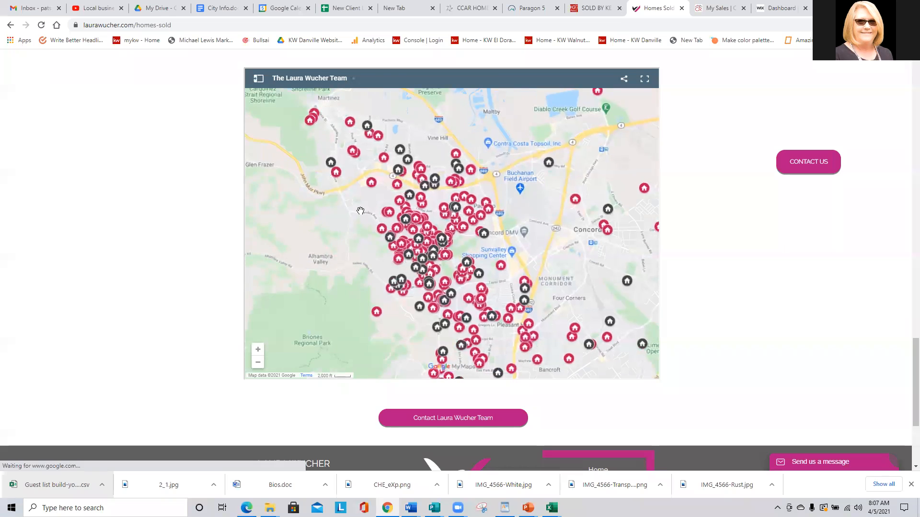
scroll(361, 210, down, 1)
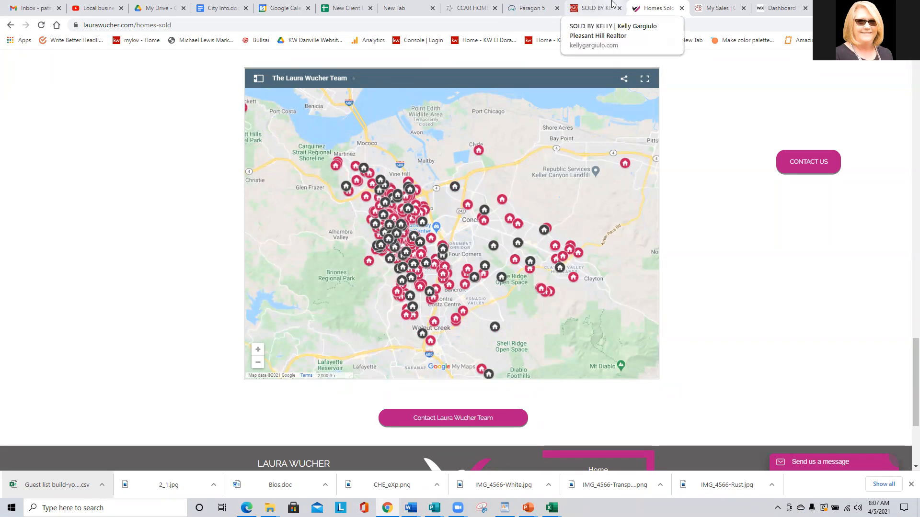
scroll(536, 185, up, 1)
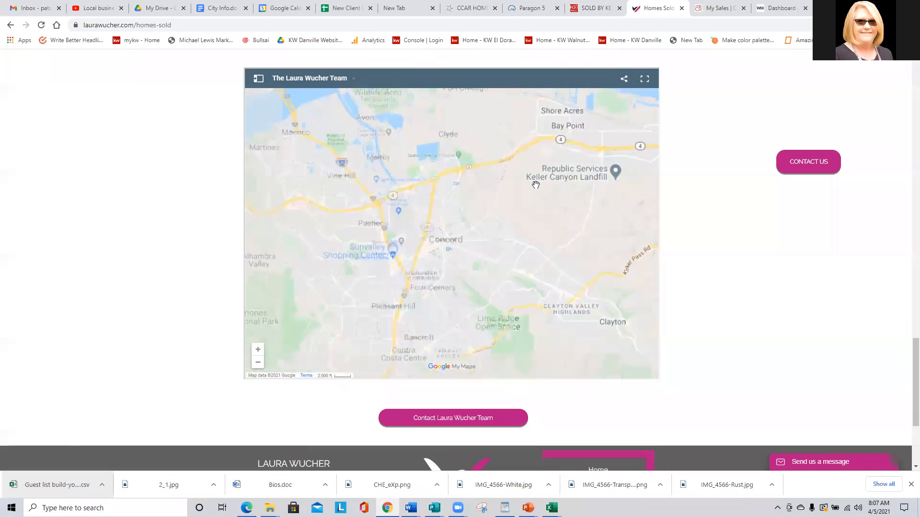
scroll(724, 199, up, 9)
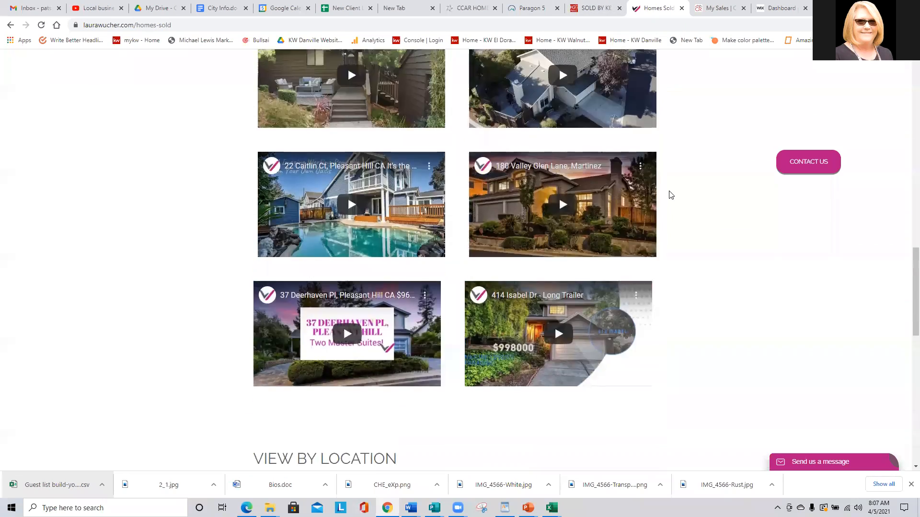
scroll(666, 192, up, 10)
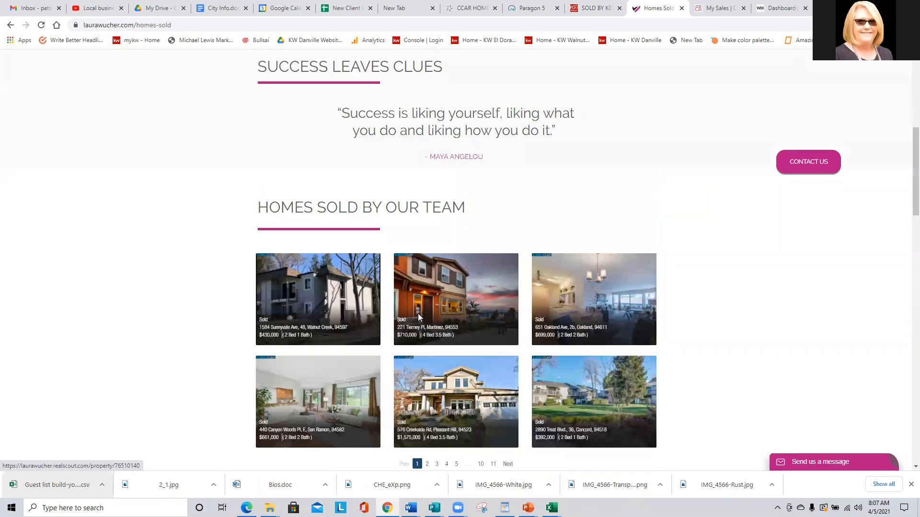
scroll(505, 318, up, 2)
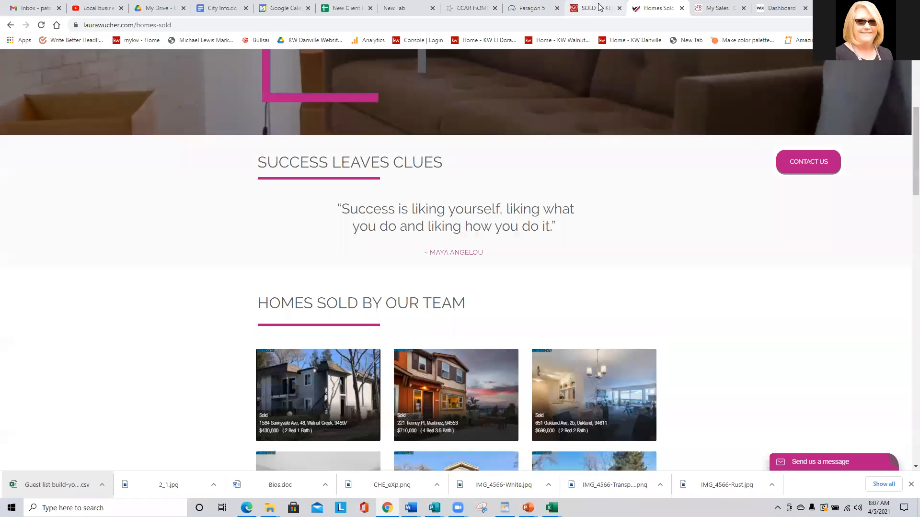
On the My Sales page, turn on the Listings Sold layer and scroll to the top.
click(712, 6)
scroll(485, 203, up, 1)
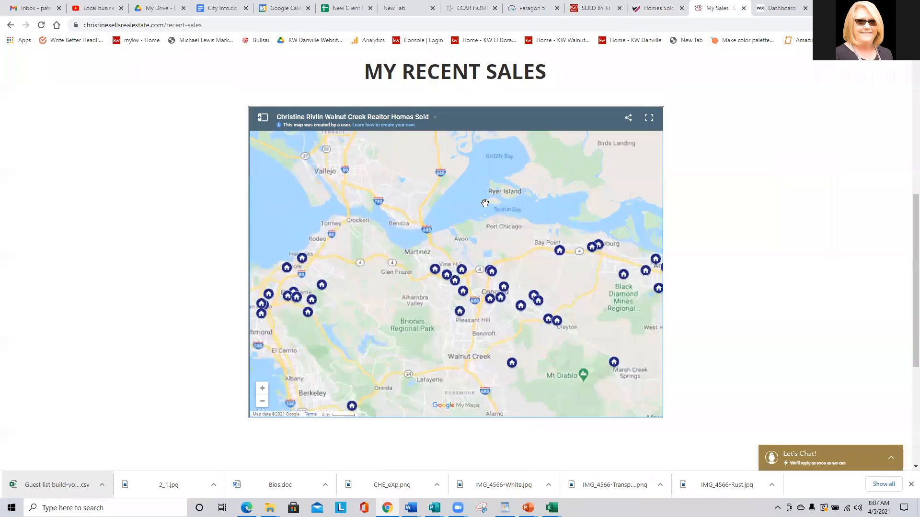
scroll(469, 199, down, 2)
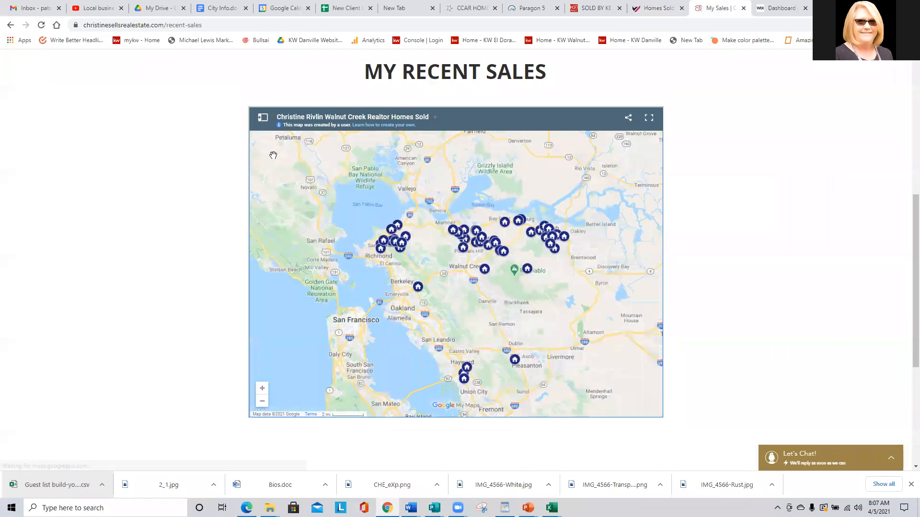
click(263, 117)
click(263, 193)
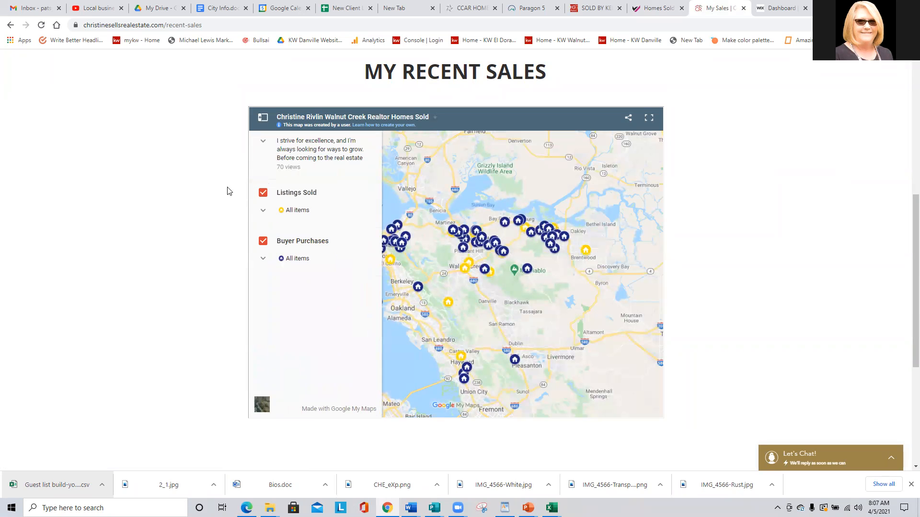
scroll(205, 139, up, 7)
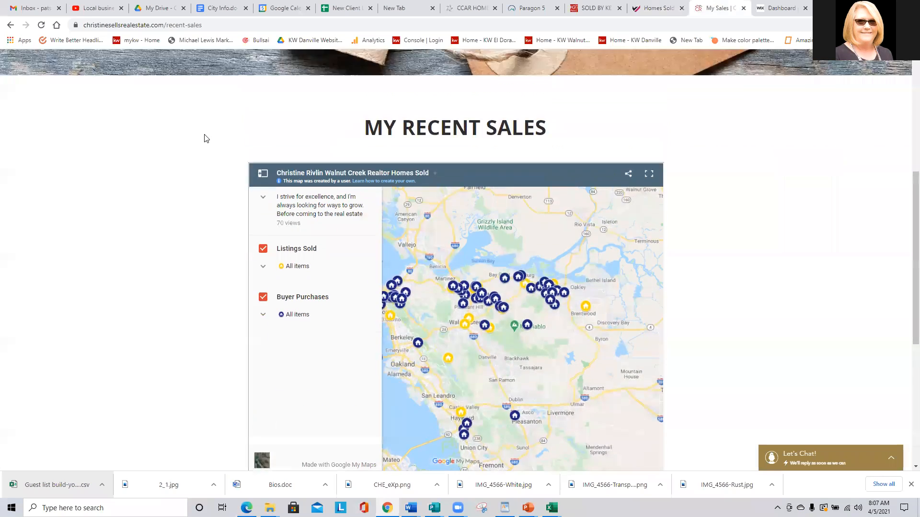
scroll(203, 140, up, 1)
mouse_move(340, 111)
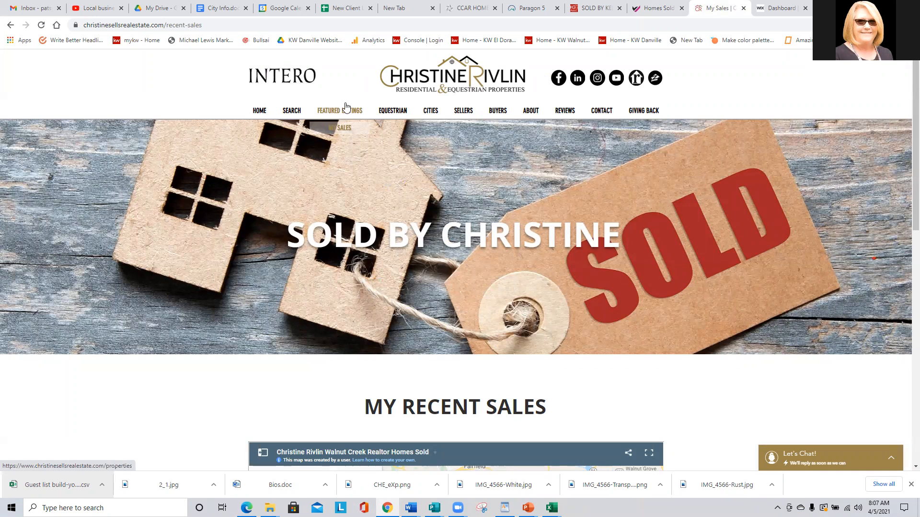
Open Featured Listings and browse the property cards for the Clayton Coming Soon home.
click(343, 112)
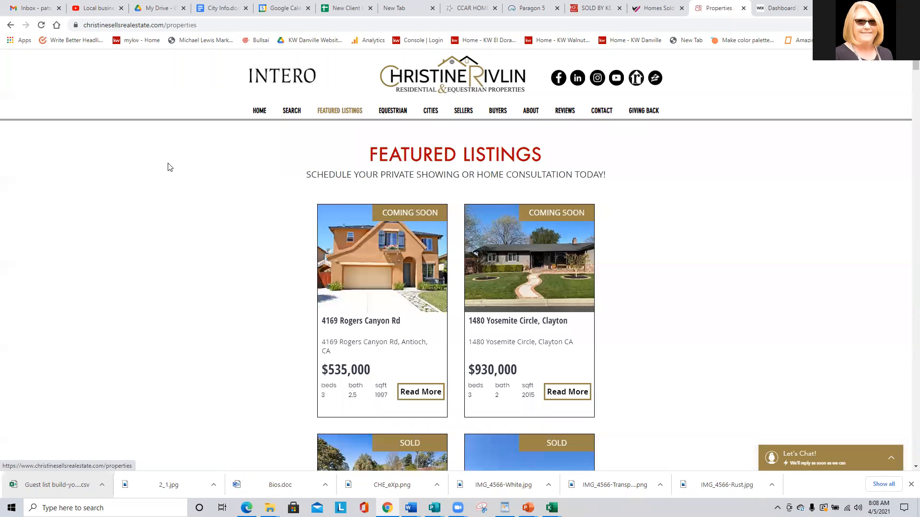
scroll(168, 168, down, 3)
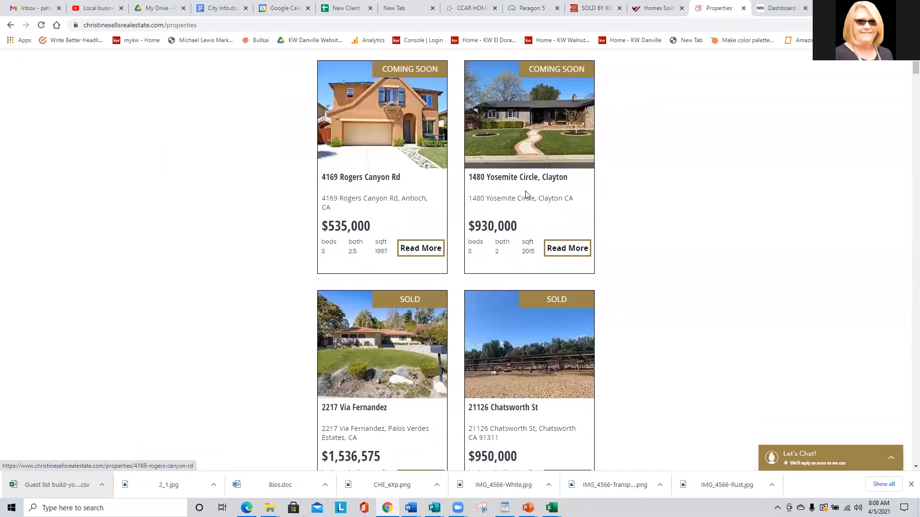
scroll(267, 186, down, 7)
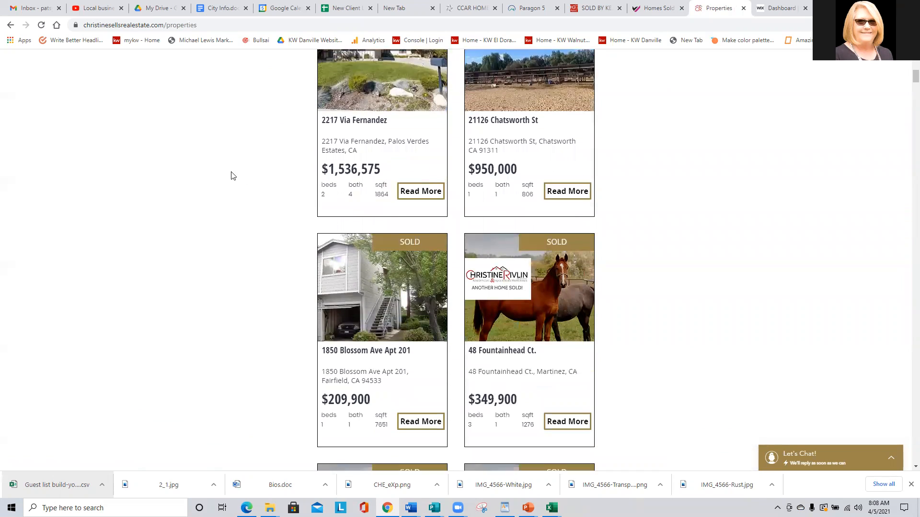
scroll(231, 176, down, 10)
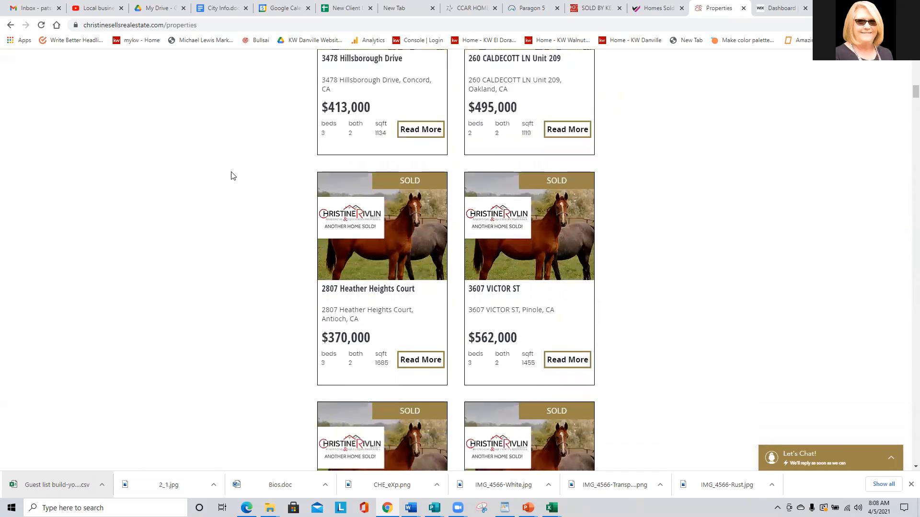
scroll(227, 168, up, 10)
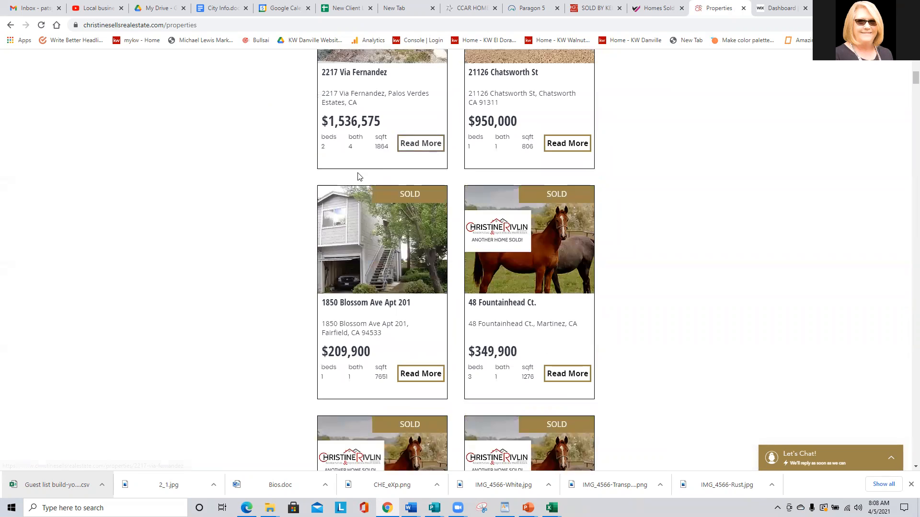
scroll(428, 292, up, 3)
scroll(407, 268, up, 3)
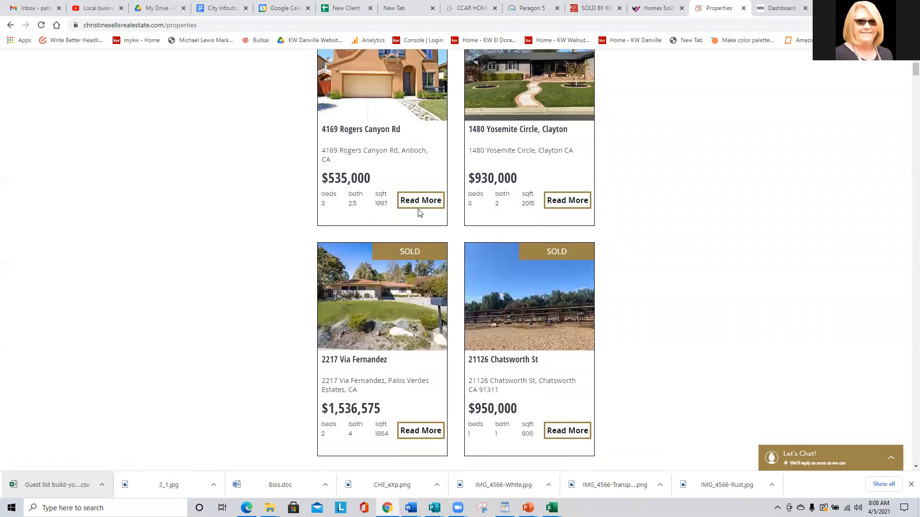
scroll(358, 235, up, 3)
scroll(358, 237, down, 1)
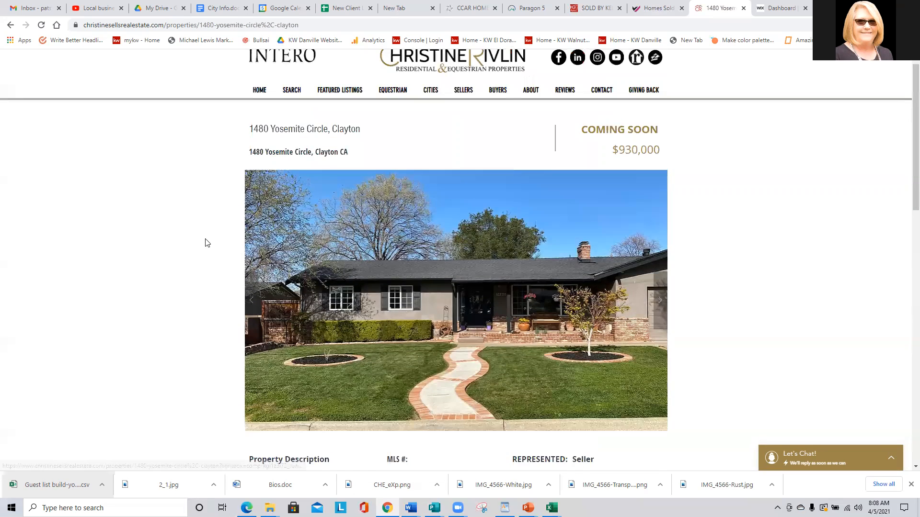
scroll(207, 243, down, 10)
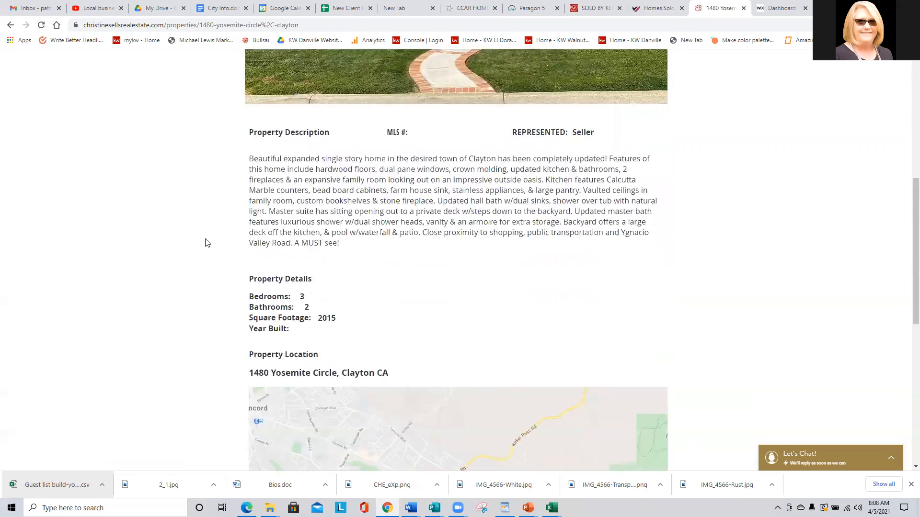
scroll(197, 235, up, 10)
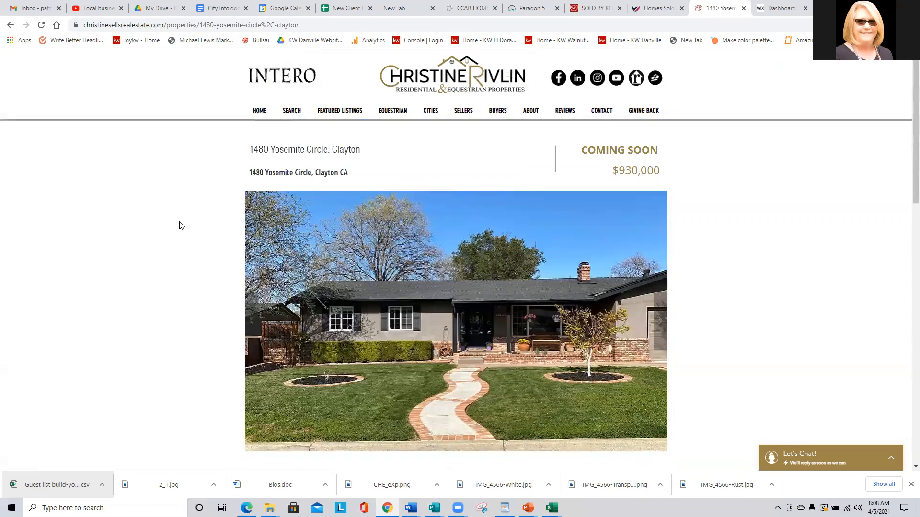
Return to the My Recent Sales page and center the map on the East Bay markers.
click(338, 127)
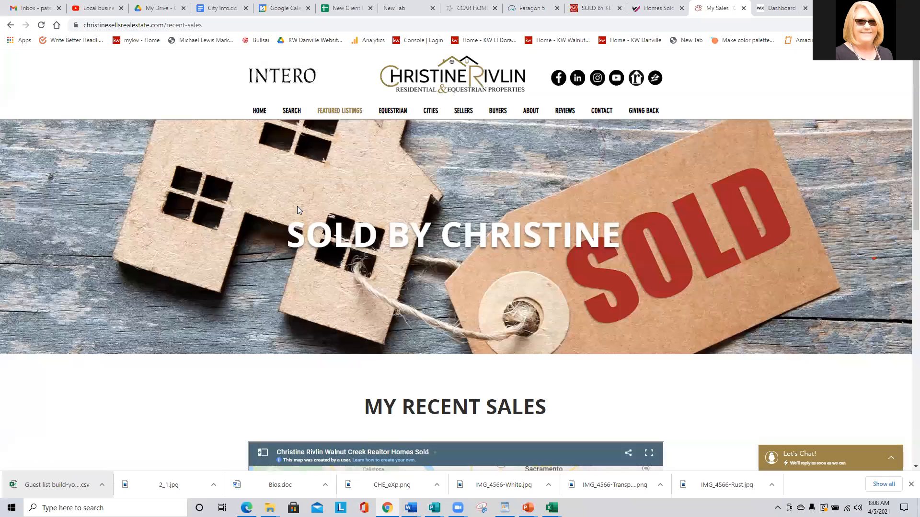
scroll(297, 206, down, 4)
scroll(208, 201, down, 2)
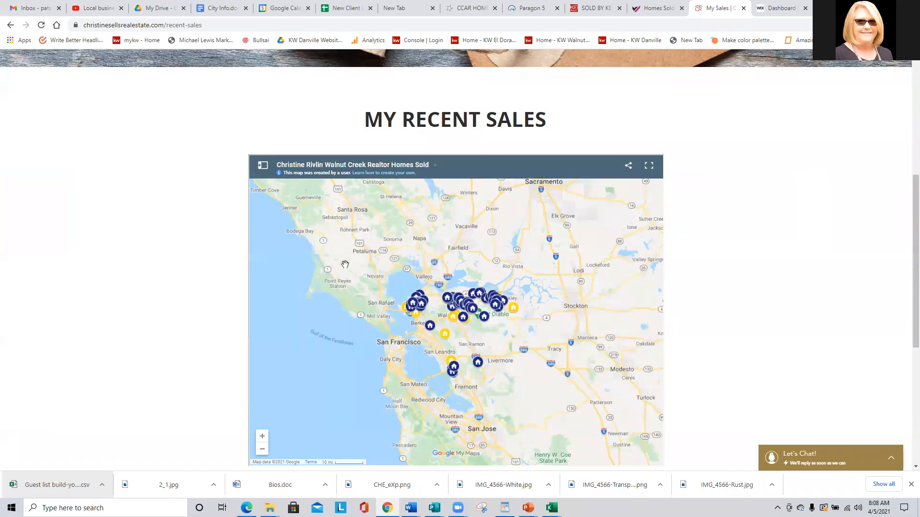
scroll(350, 272, up, 2)
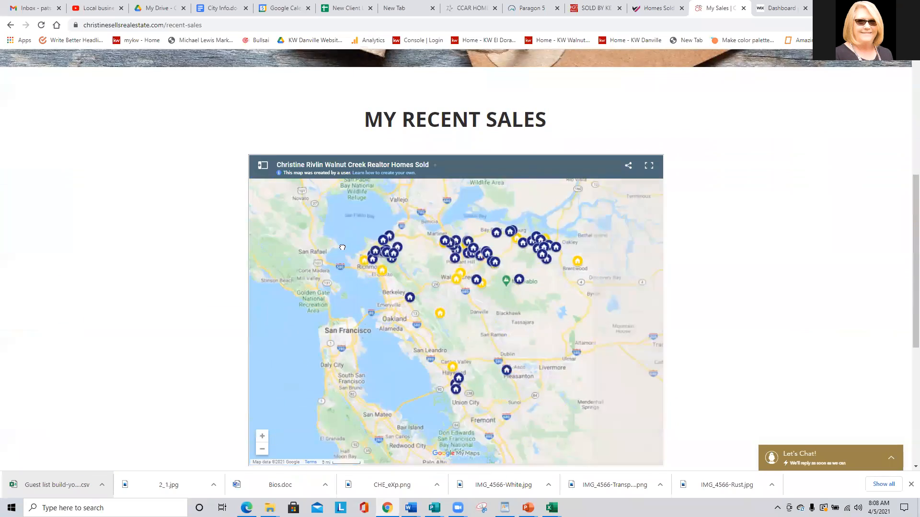
scroll(343, 290, up, 1)
drag(343, 289, 255, 258)
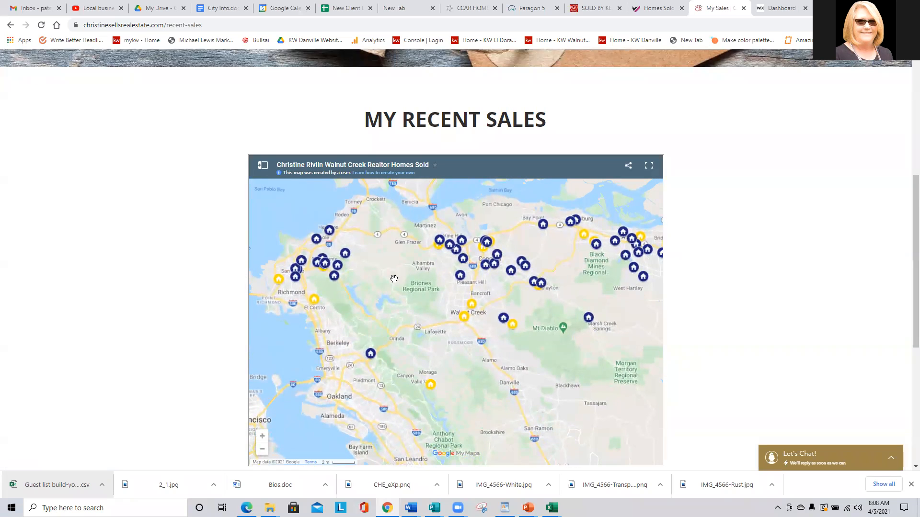
View the yellow Walnut Creek house's details, then close them to show the full map.
click(472, 309)
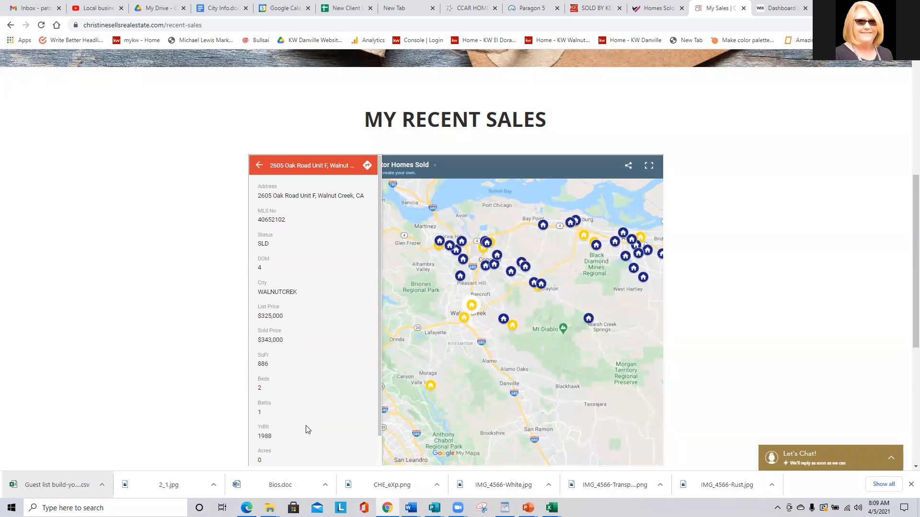
scroll(309, 430, down, 1)
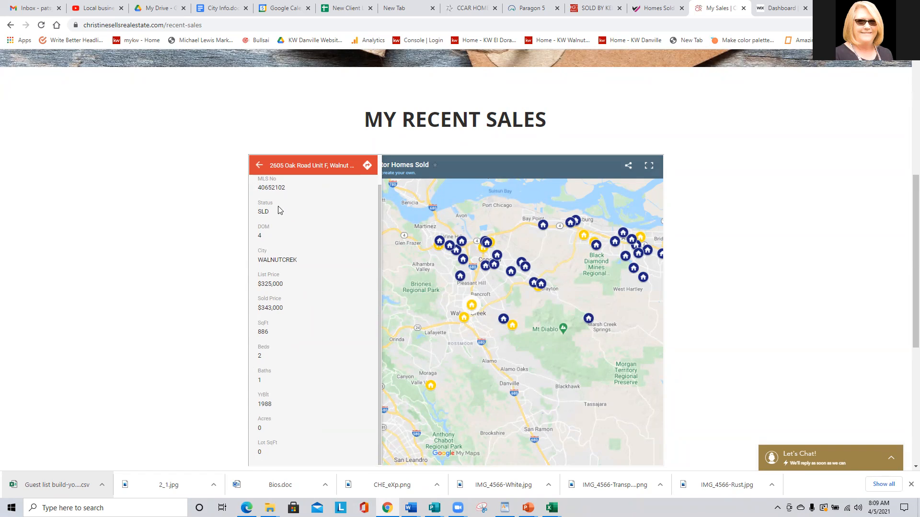
scroll(337, 320, up, 1)
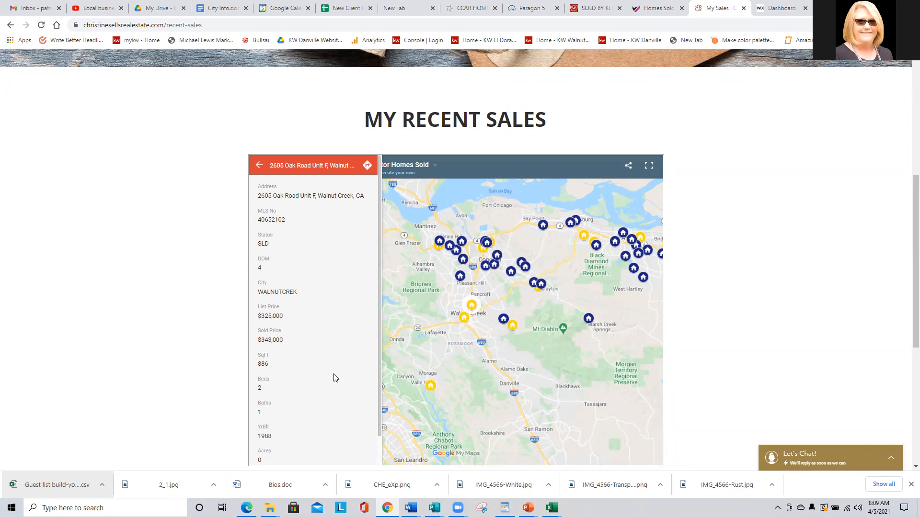
scroll(333, 375, up, 2)
scroll(141, 308, down, 3)
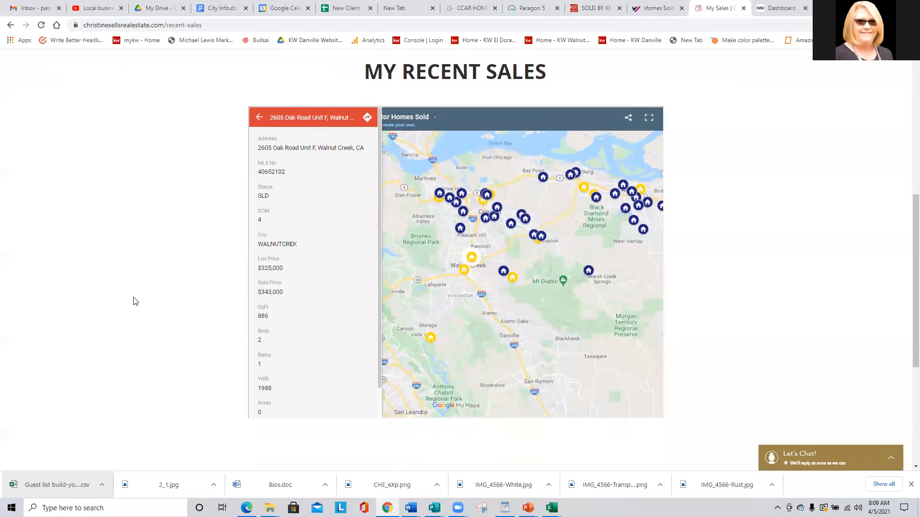
scroll(134, 298, up, 2)
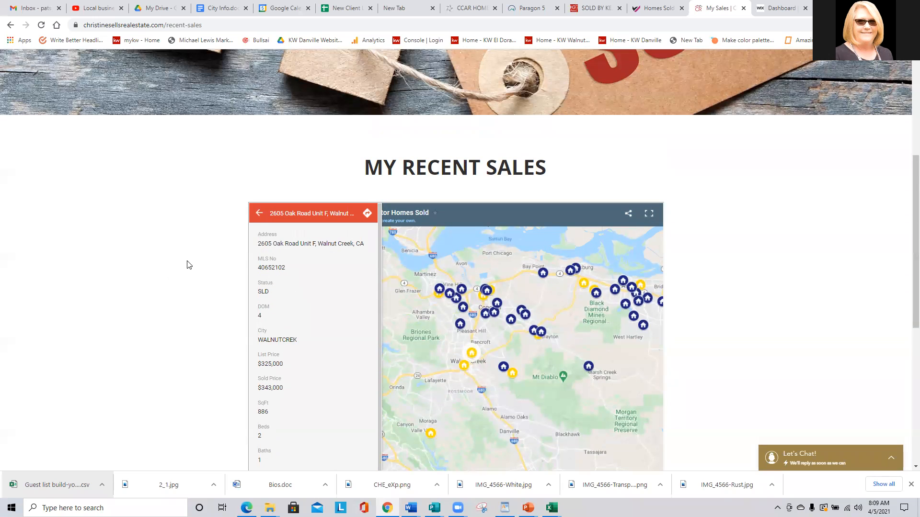
click(260, 213)
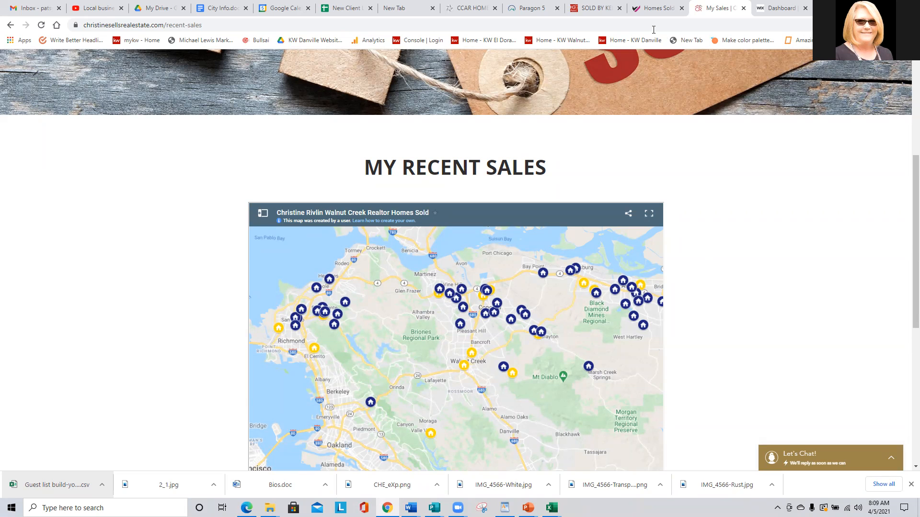
In Paragon 5, start a new Residential search from the Search By Class menu.
click(529, 7)
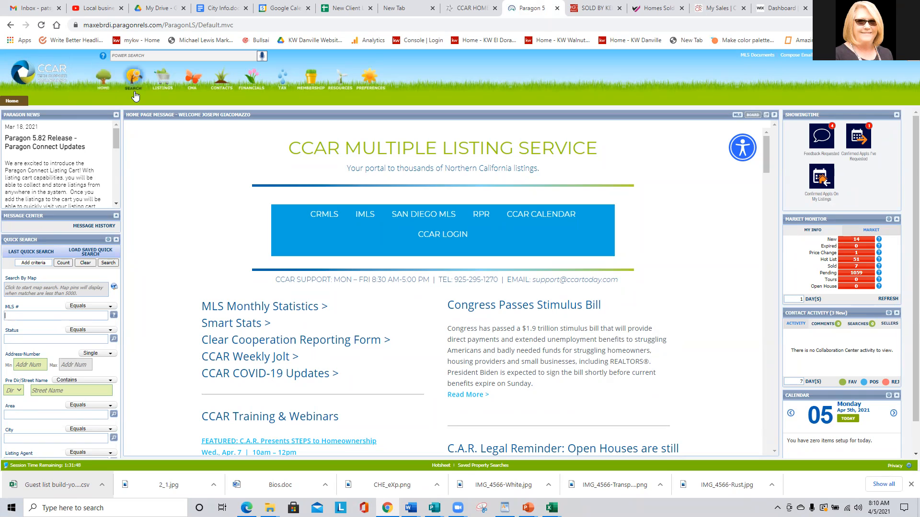
mouse_move(134, 91)
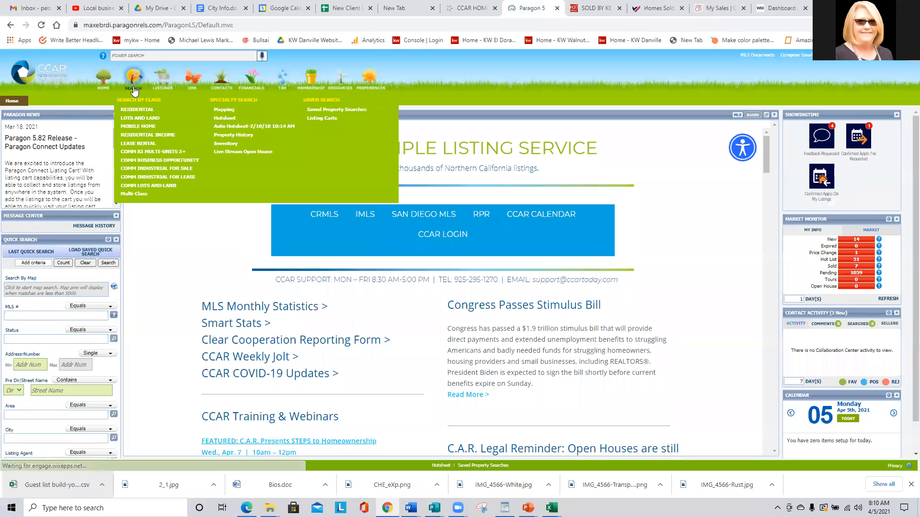
click(130, 107)
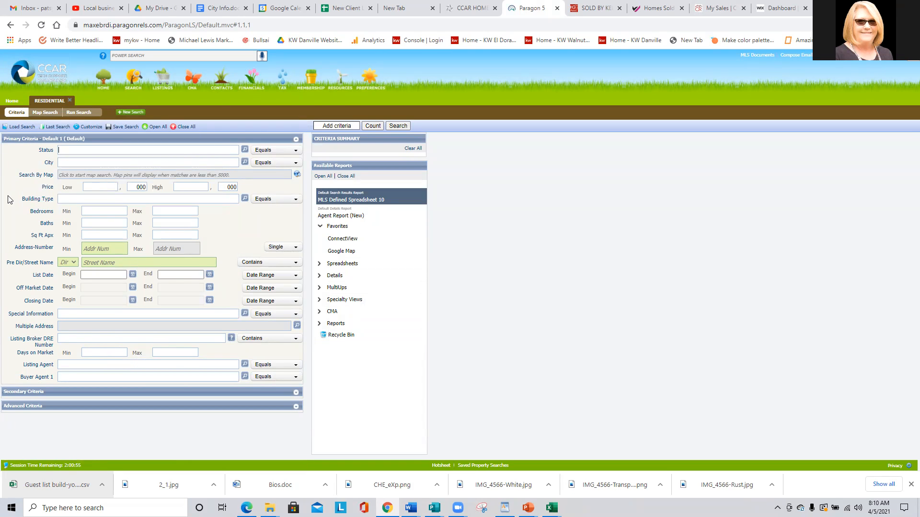
Review the Customize > Fields criteria, keeping Listing Agent and Buyer Agent 1 selected, and apply.
click(88, 127)
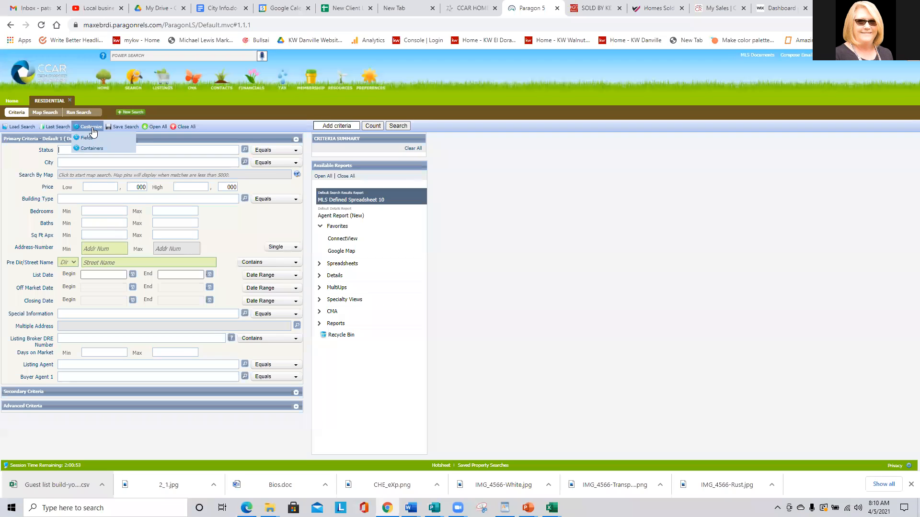
click(86, 139)
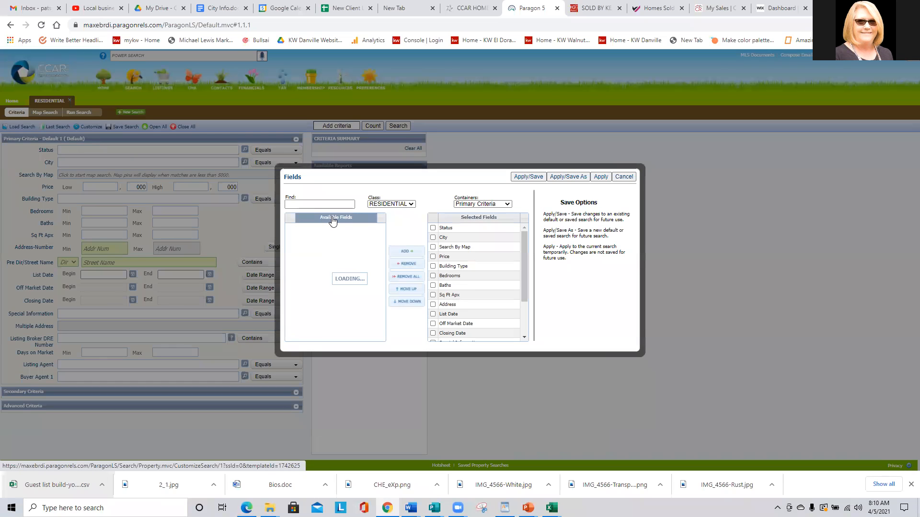
scroll(343, 268, down, 2)
scroll(343, 269, down, 2)
scroll(343, 271, down, 3)
scroll(343, 271, up, 5)
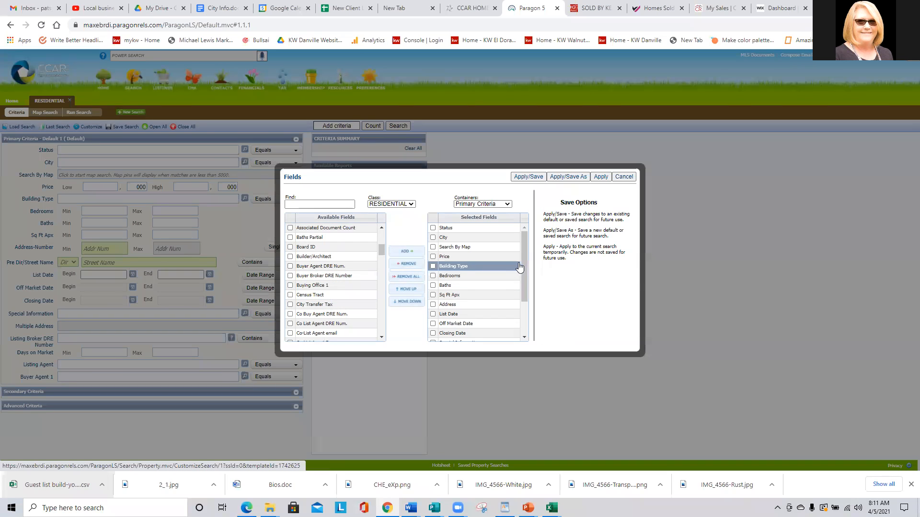
scroll(523, 261, down, 3)
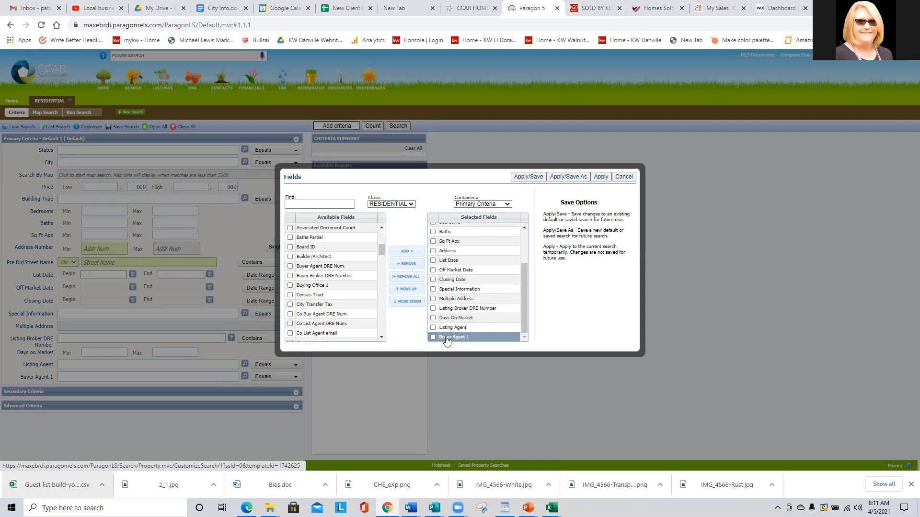
drag(381, 247, 382, 301)
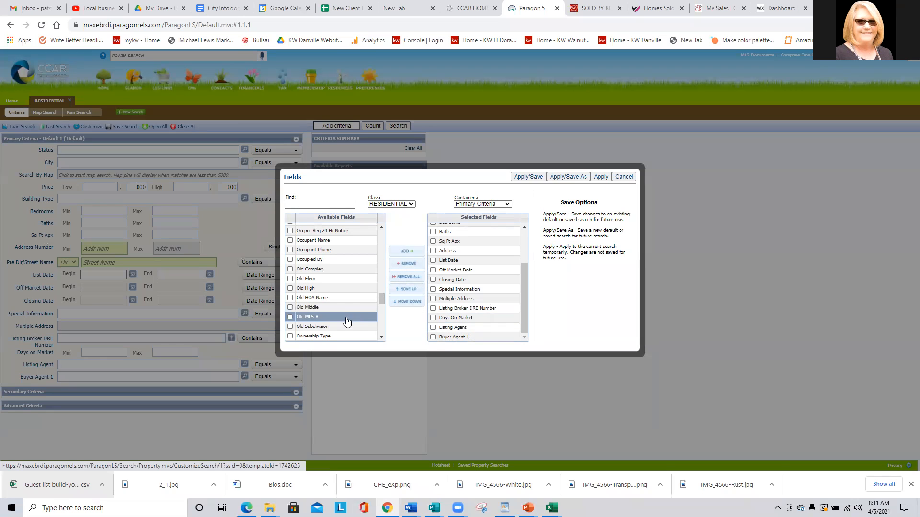
click(601, 177)
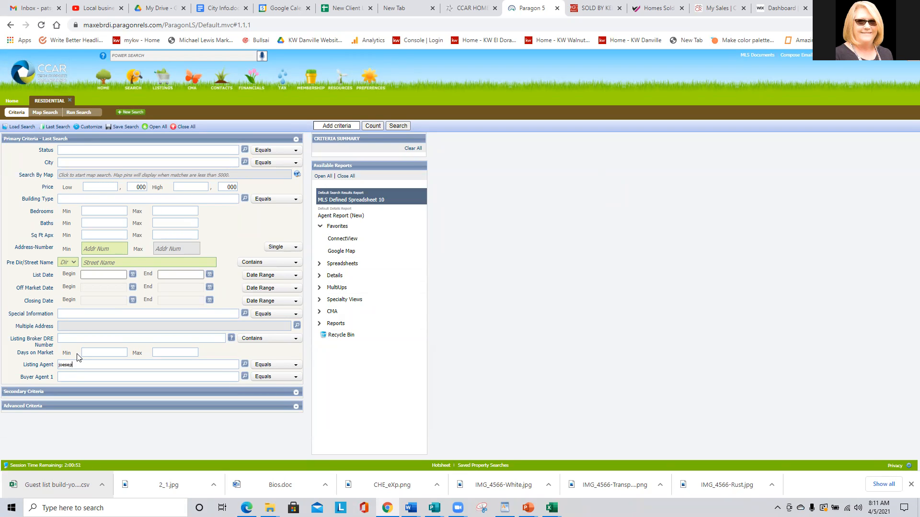
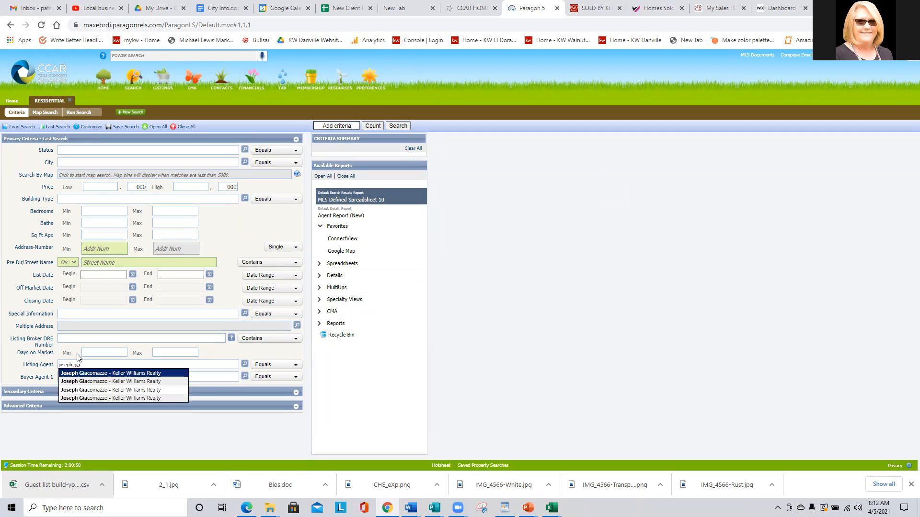
Search residential listings with the agent as Listing Agent, returning 14 results.
click(105, 380)
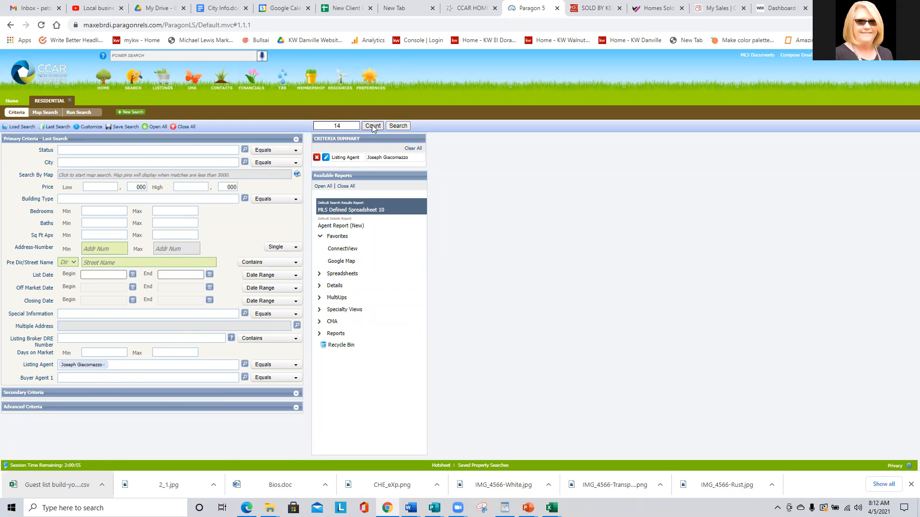
click(403, 126)
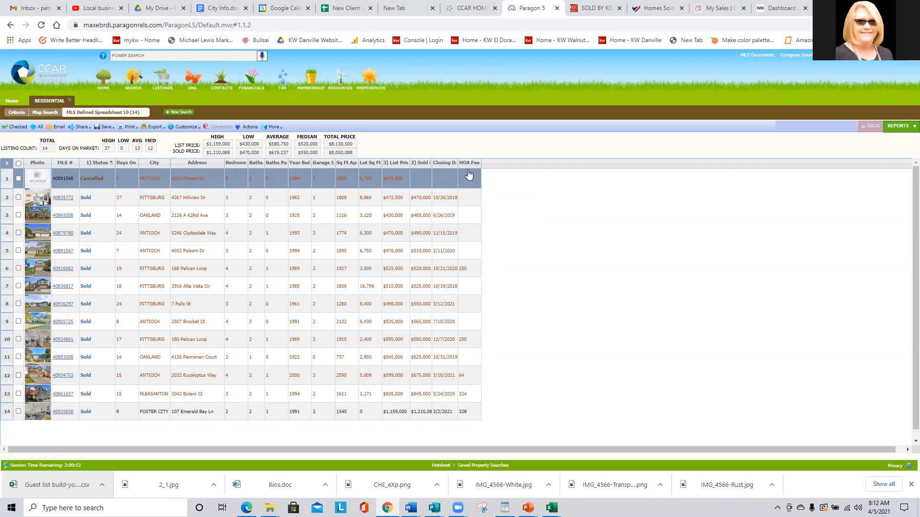
Widen the Closing Date column and export all 14 listing-agent results to a CSV named for the agent's listing properties.
drag(458, 164, 475, 168)
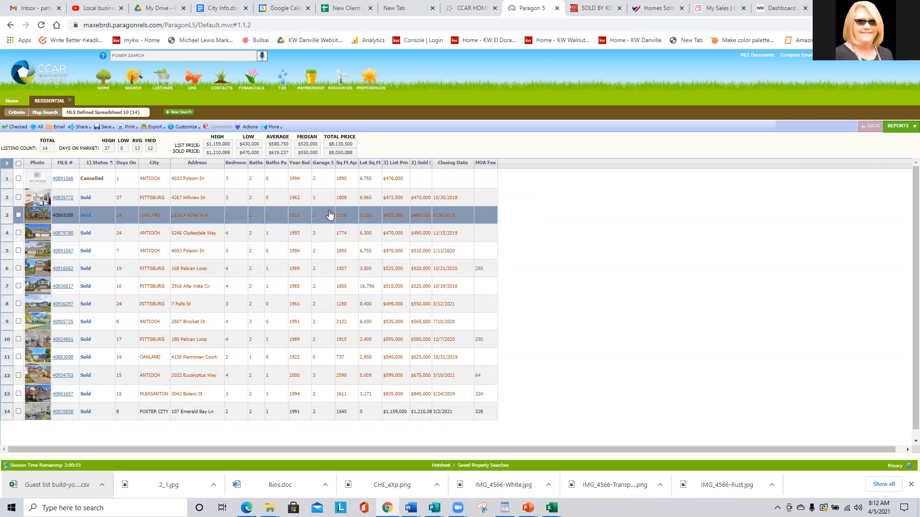
click(154, 128)
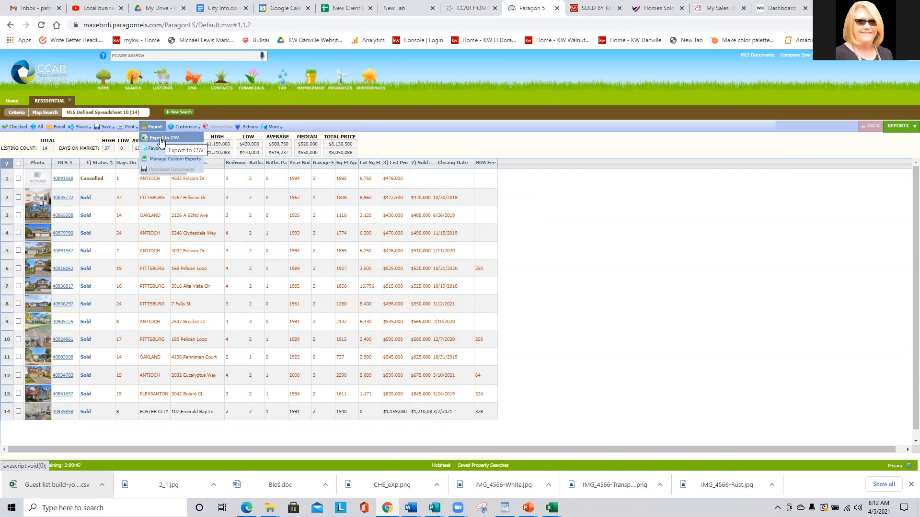
click(161, 139)
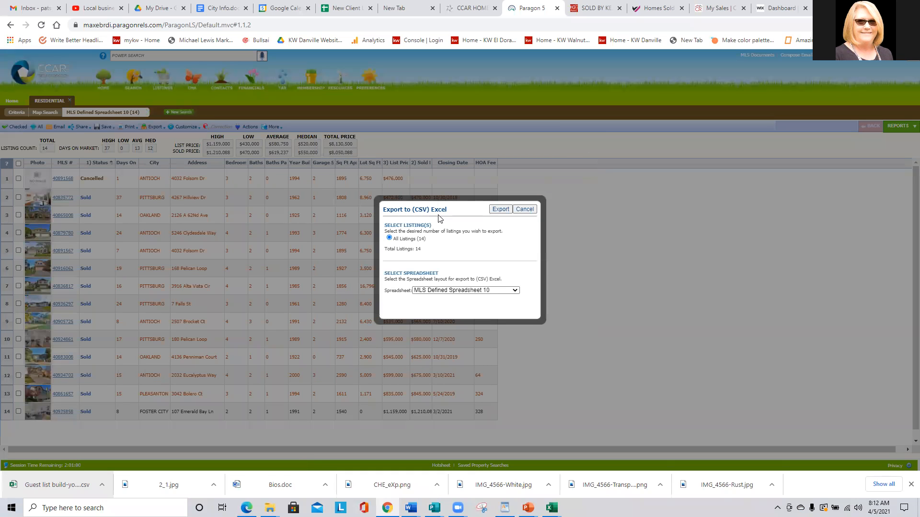
click(500, 209)
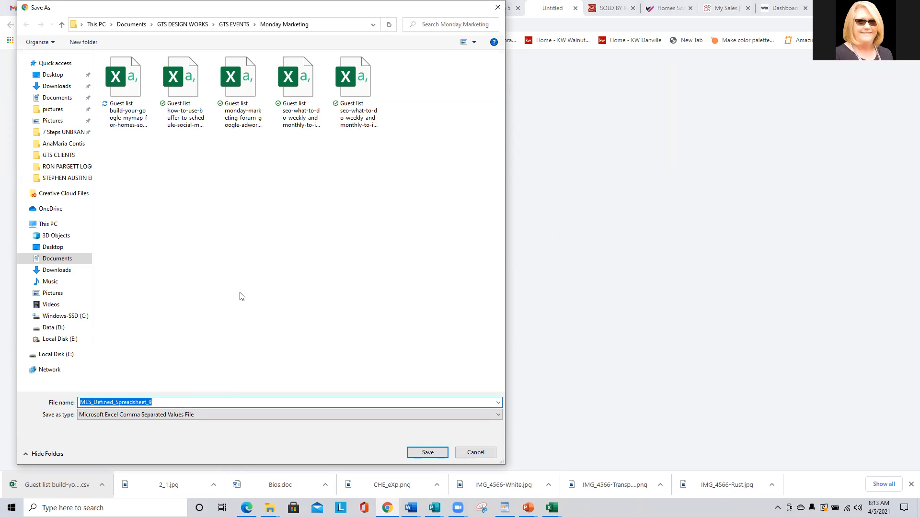
text(joe)
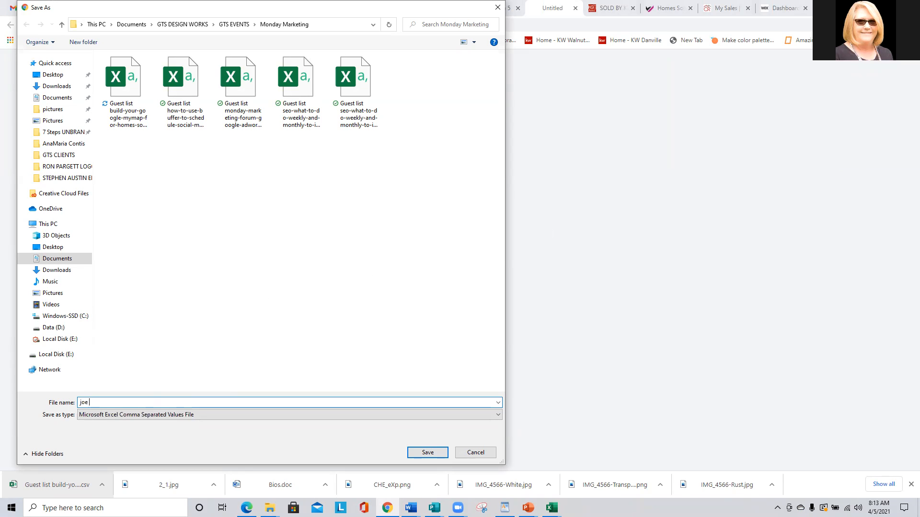
text( g listing agent properties)
key(Return)
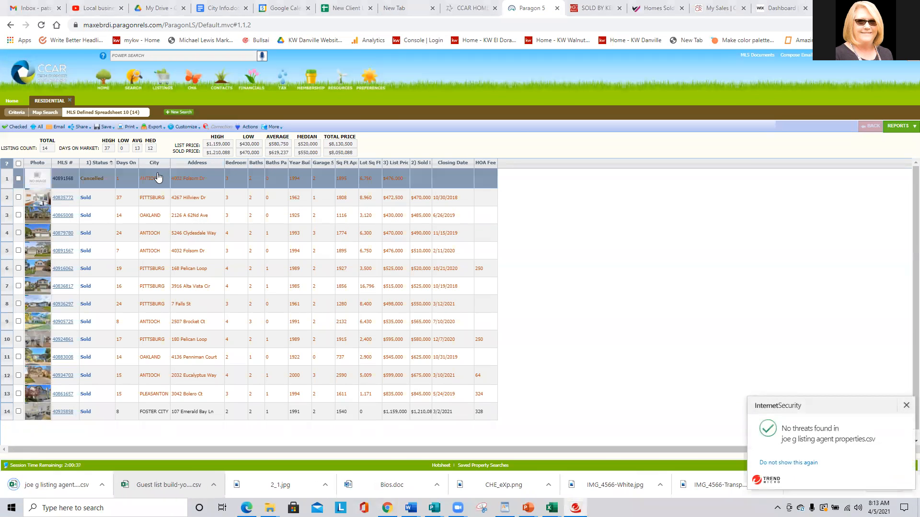
Search the criteria form with the agent set as Buyer Agent 1, returning 18 residential results.
click(181, 113)
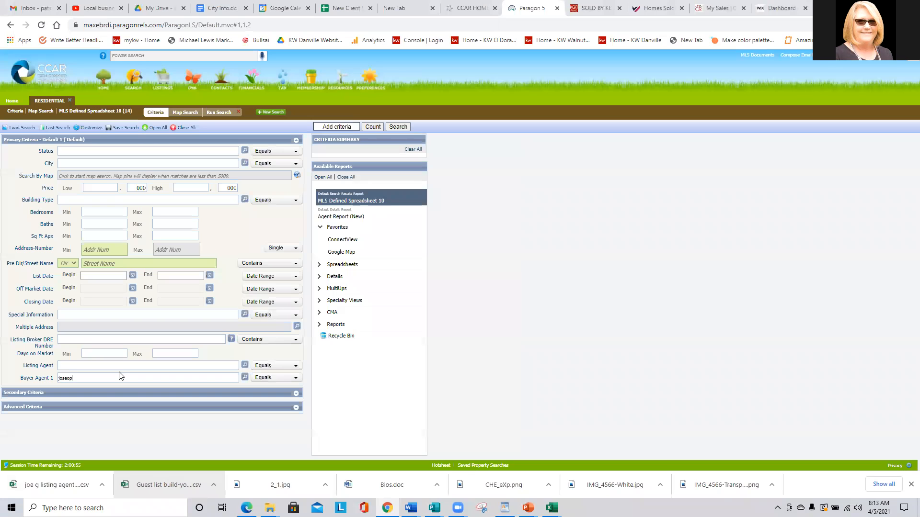
text(g)
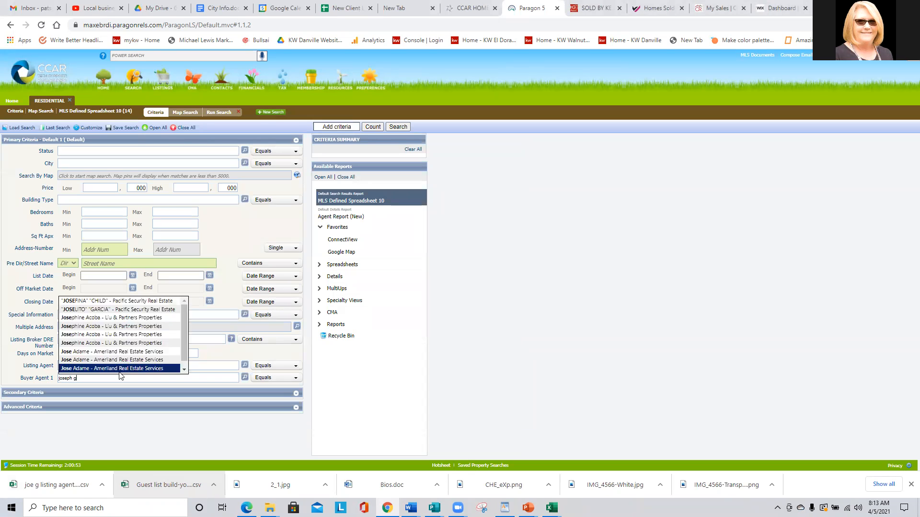
text(iac)
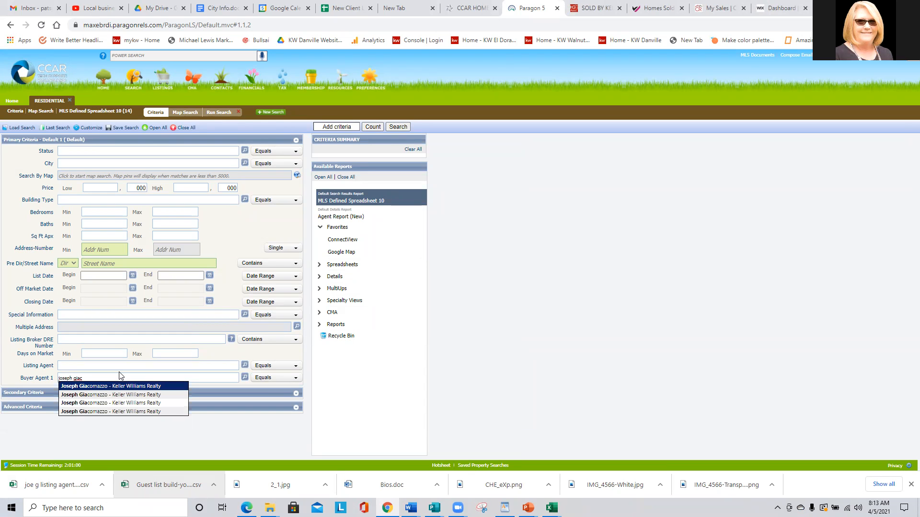
click(104, 386)
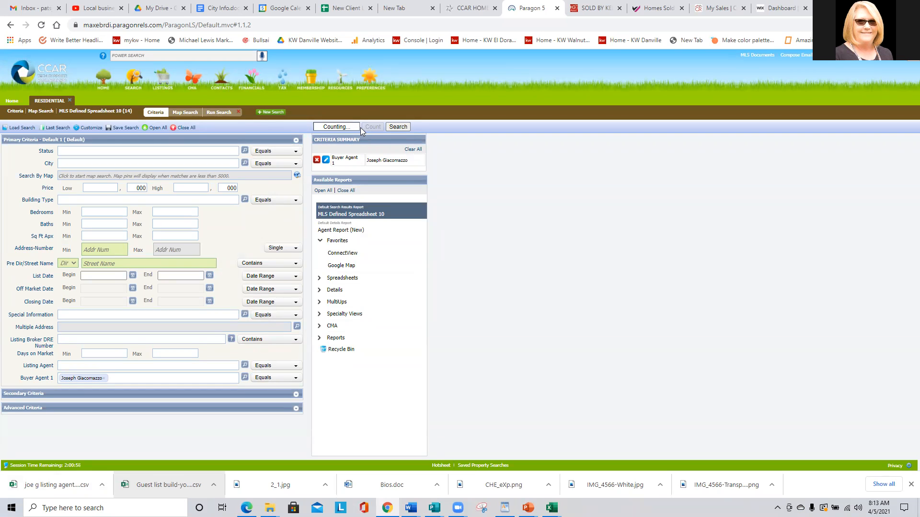
click(399, 128)
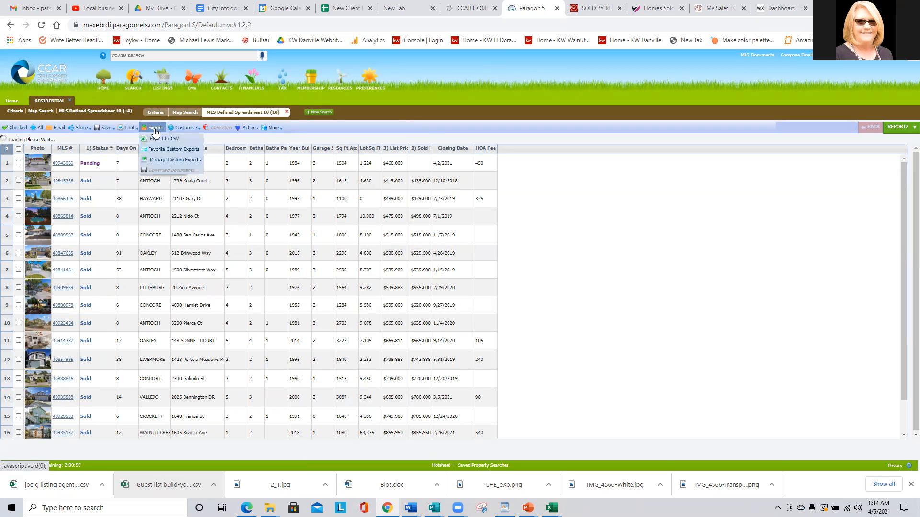
Export all 18 results to CSV, renaming the earlier file name from 'listing' to 'buyers' agent properties.
click(165, 139)
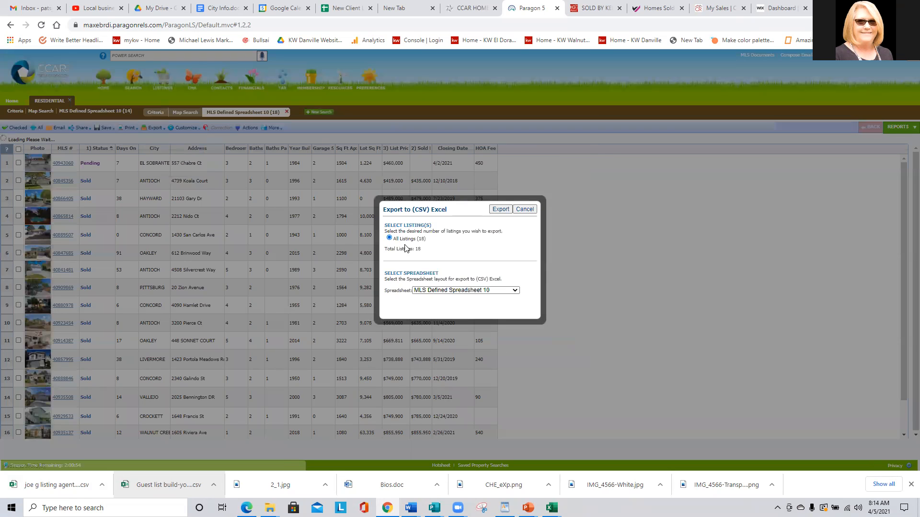
click(501, 209)
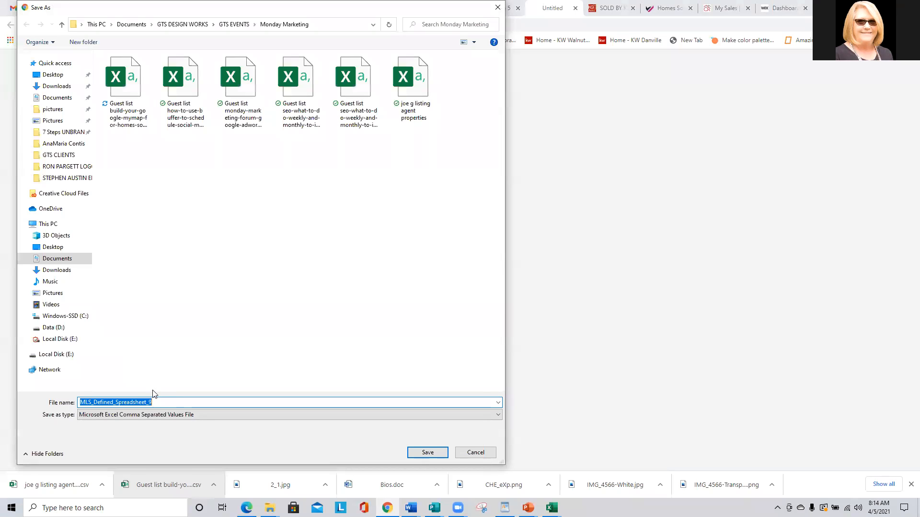
click(406, 123)
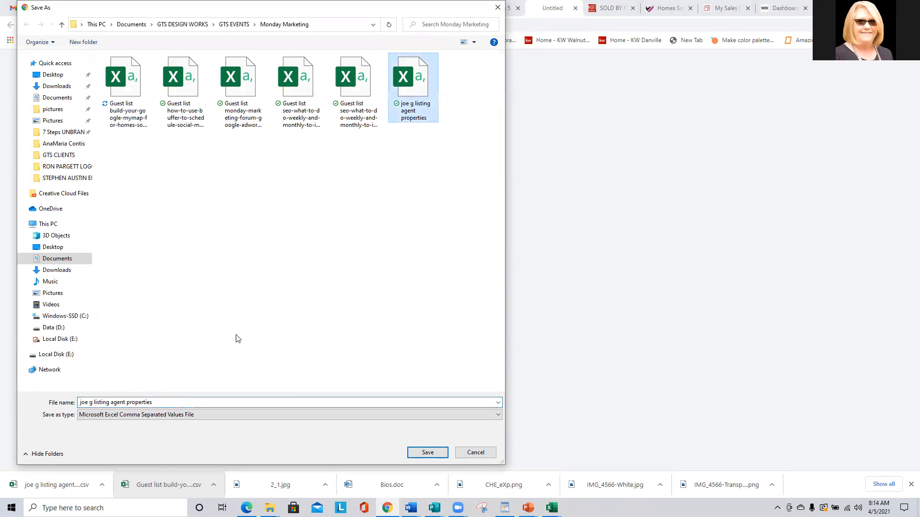
click(102, 402)
double_click(102, 403)
text(buyers)
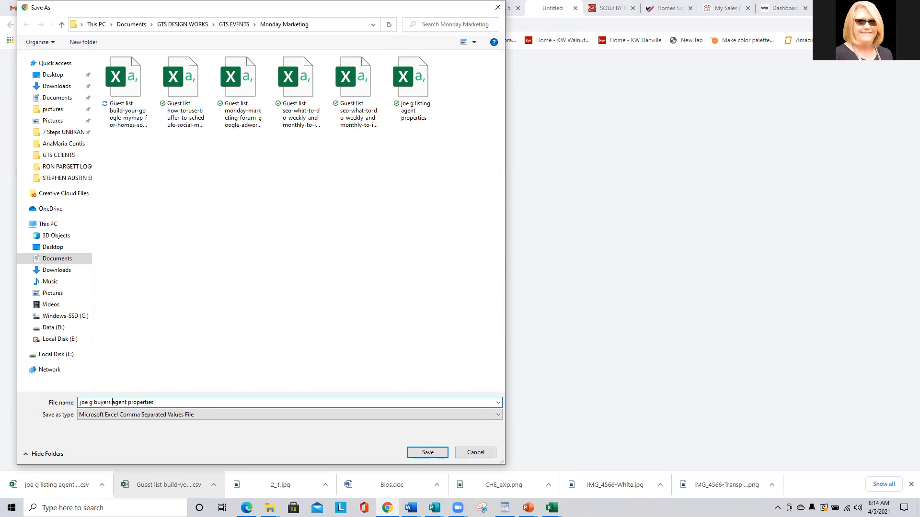
key(Return)
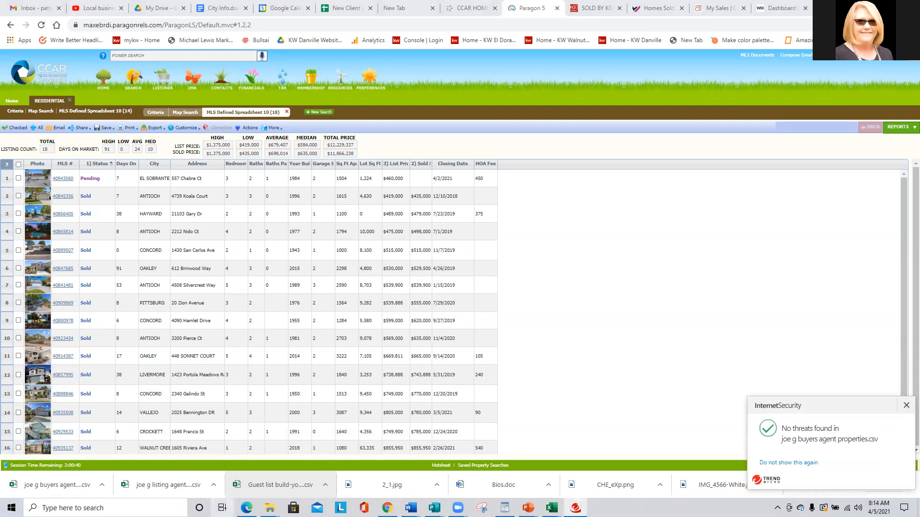
Open the downloaded buyers agent properties CSV, widen the Address and City columns, and delete the Photo column.
click(57, 485)
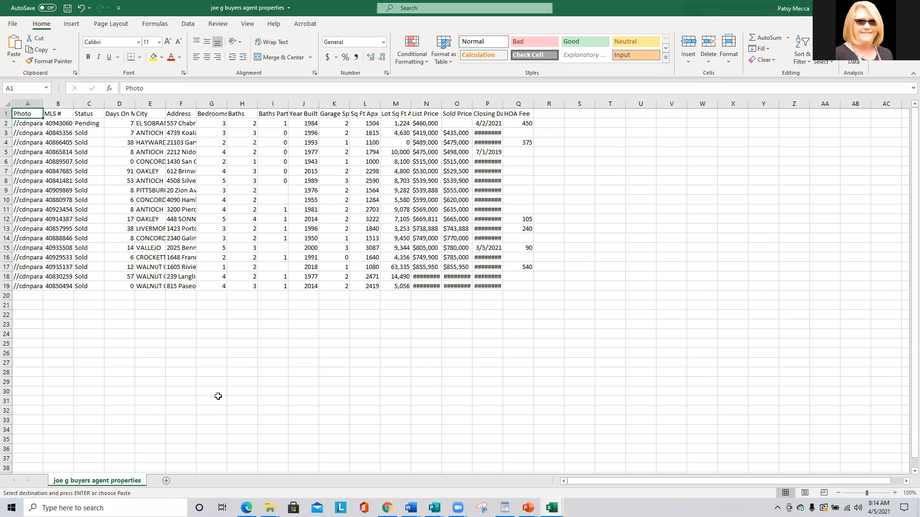
drag(194, 100, 312, 100)
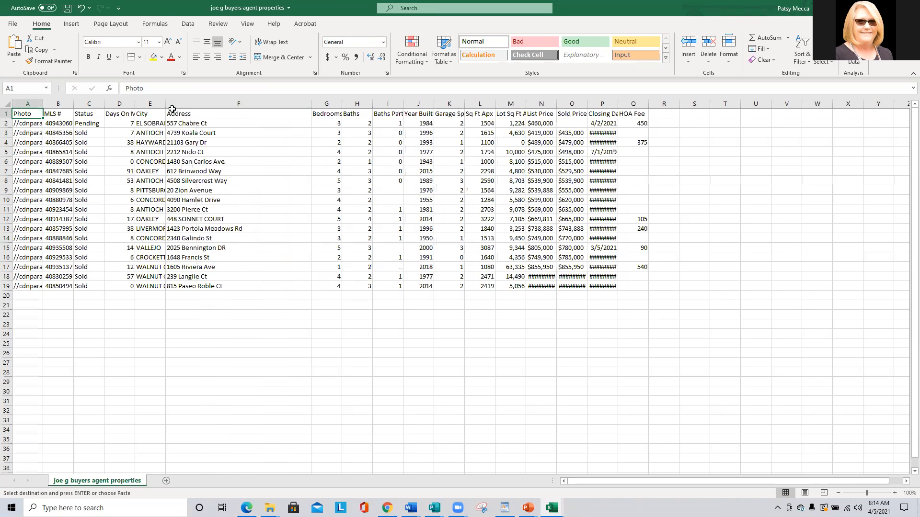
drag(166, 103, 244, 104)
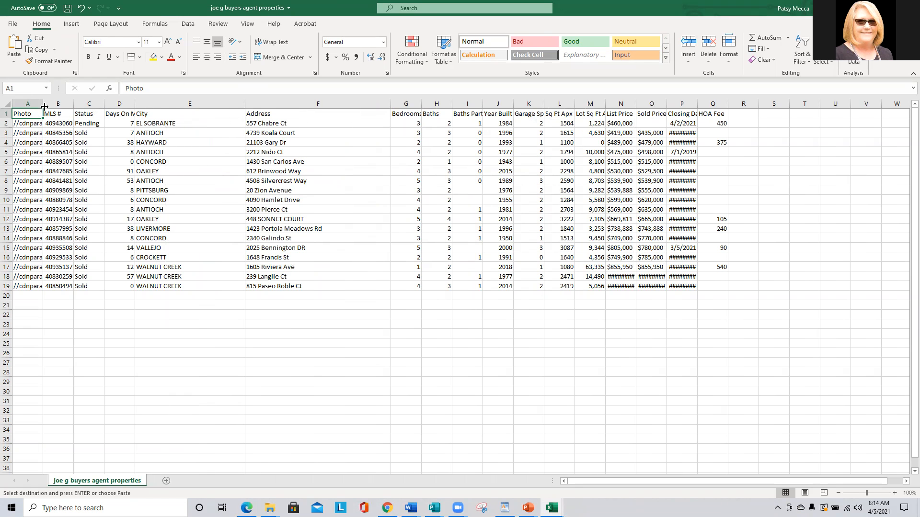
drag(45, 103, 85, 104)
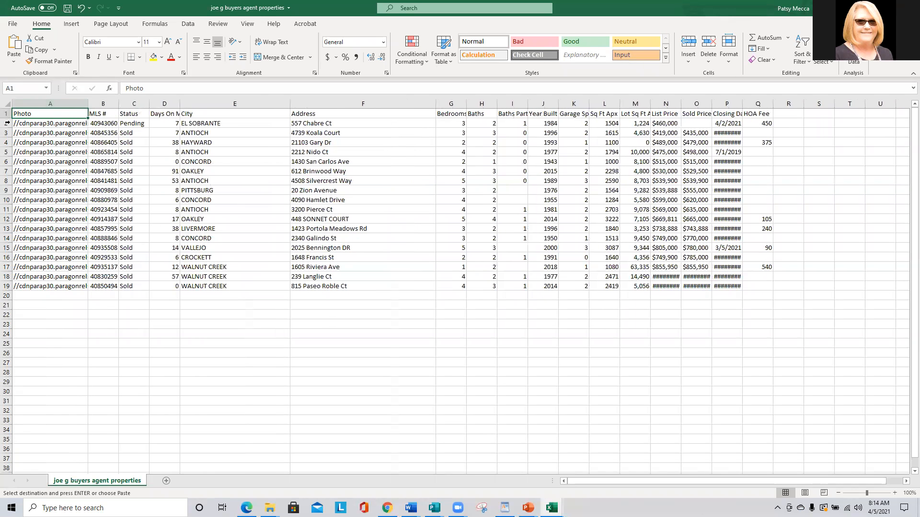
click(43, 104)
right_click(43, 105)
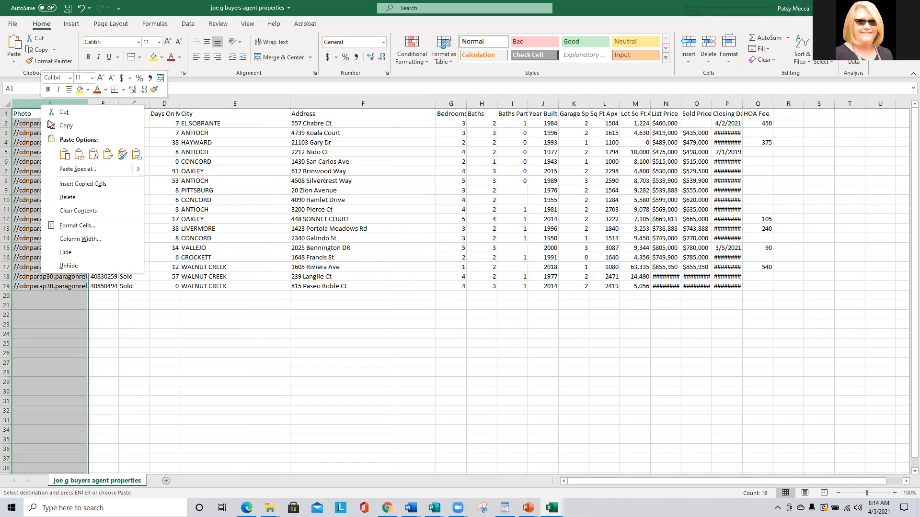
click(53, 201)
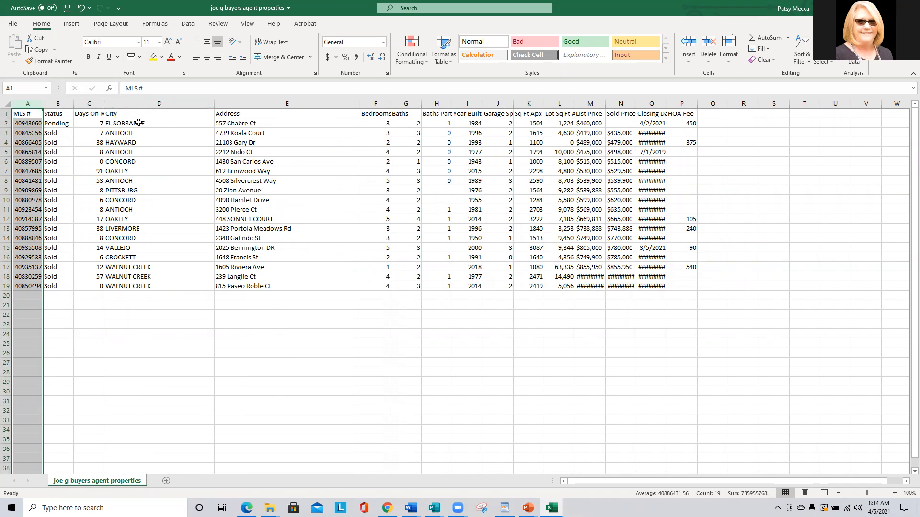
Select the whole listings table starting from cell A1.
click(165, 123)
drag(23, 114, 441, 229)
click(135, 230)
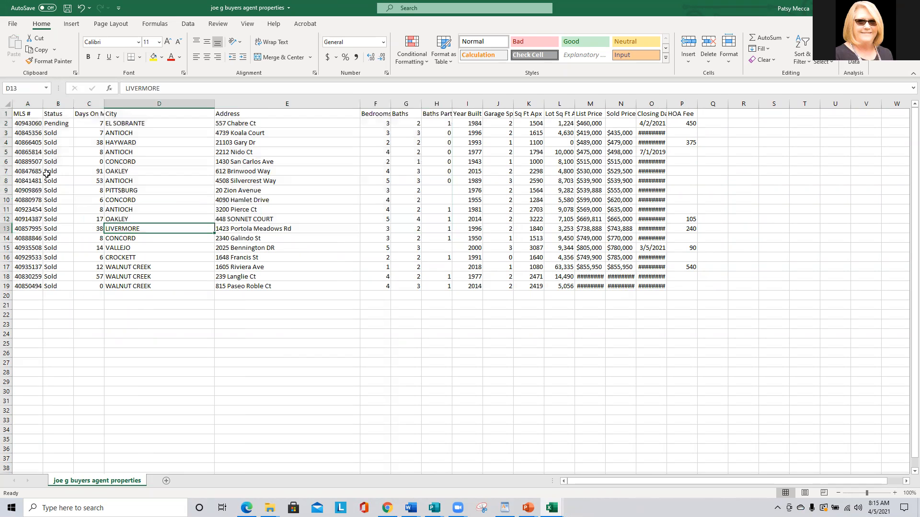
drag(18, 114, 676, 284)
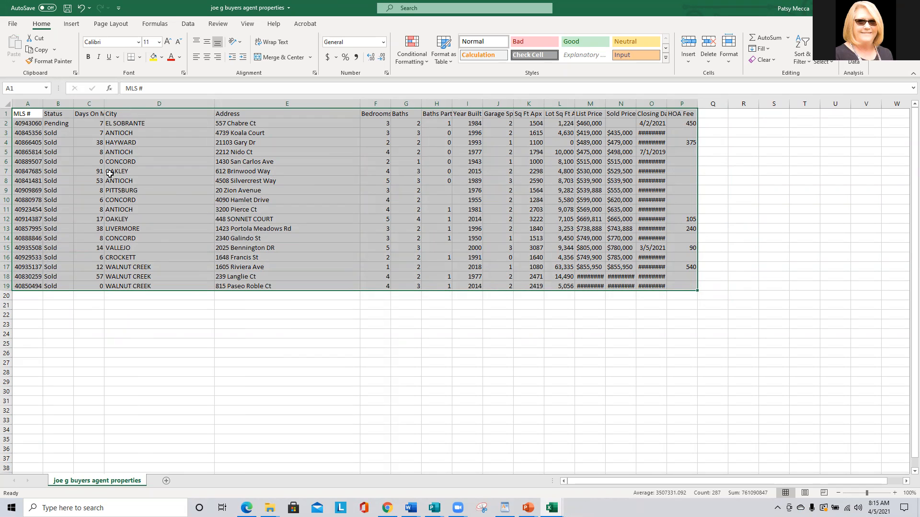
Sort the listings table by City from A to Z.
click(188, 24)
click(384, 42)
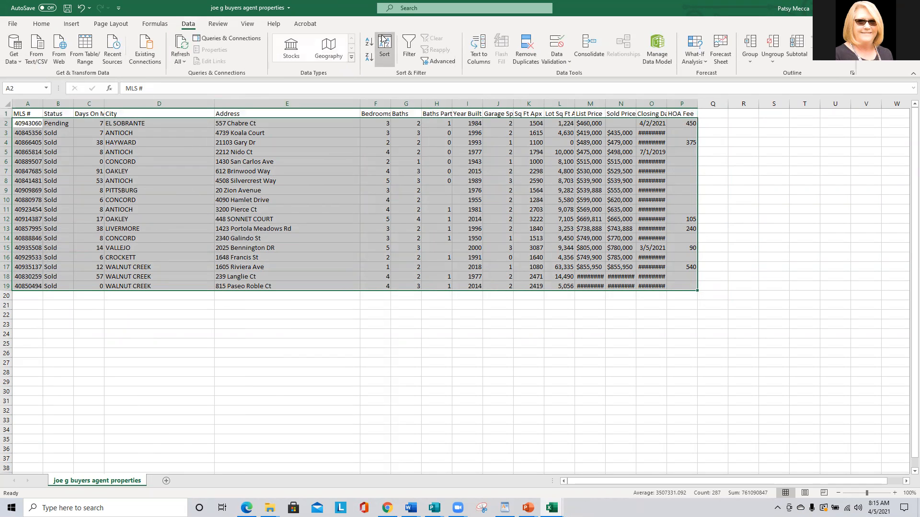
click(187, 223)
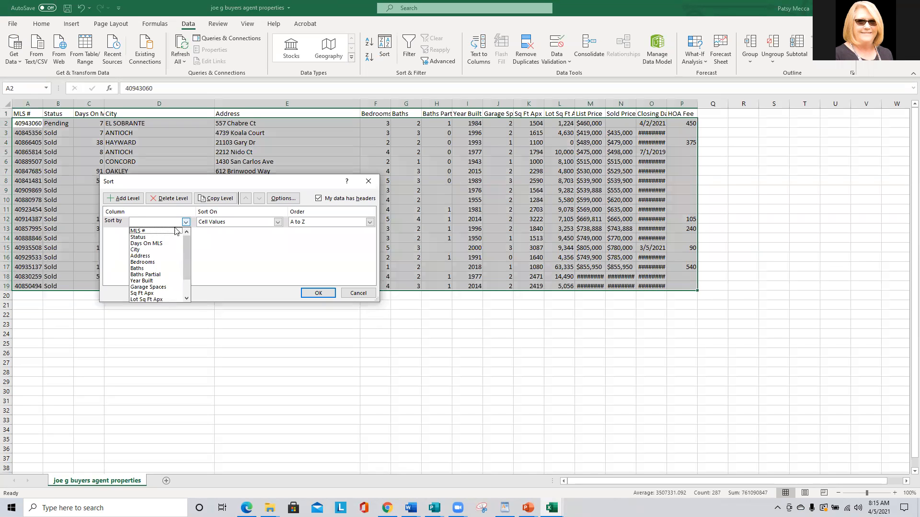
click(144, 252)
click(317, 293)
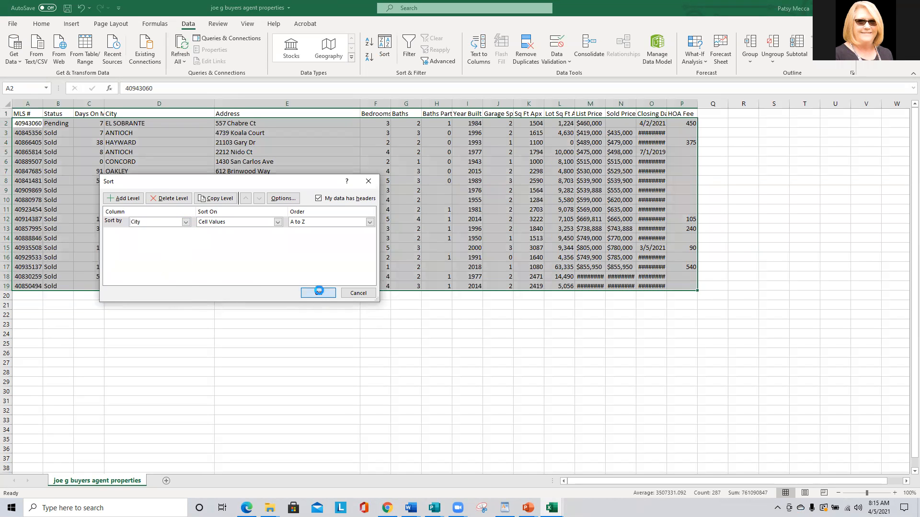
click(267, 183)
click(294, 123)
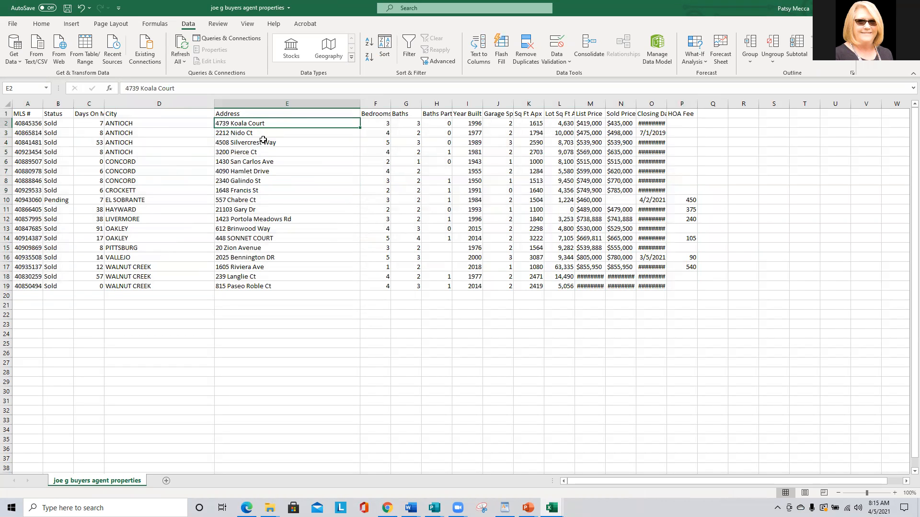
click(188, 89)
text(, Antioch CA)
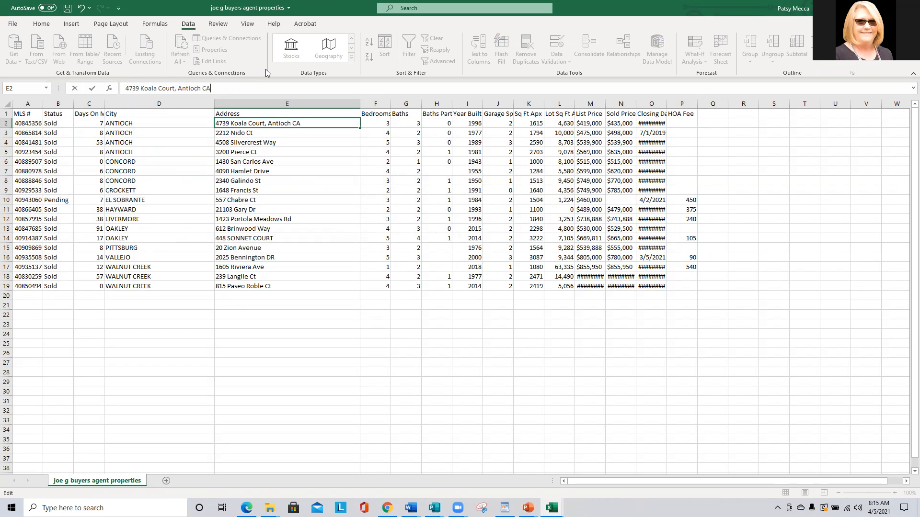
drag(209, 88, 181, 89)
click(261, 134)
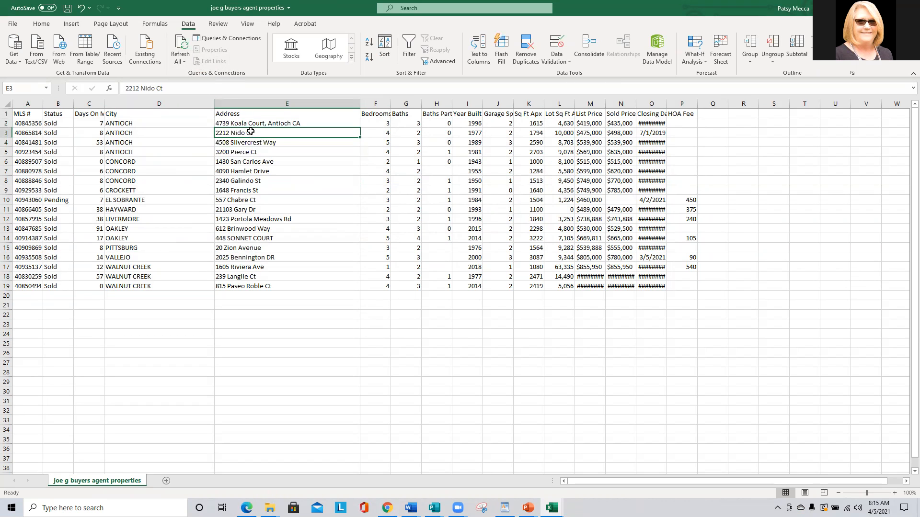
click(193, 91)
text(, Antioch CA)
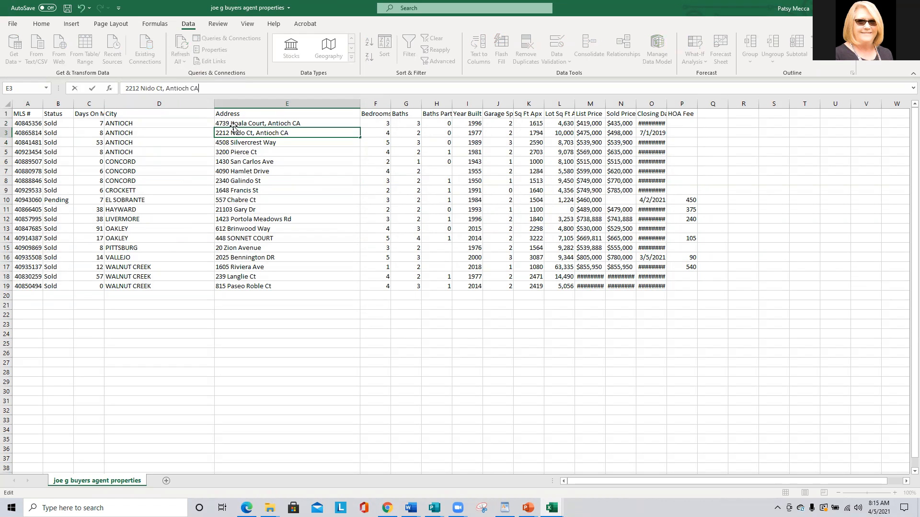
key(Return)
click(200, 89)
text(, Antioch CA)
key(Return)
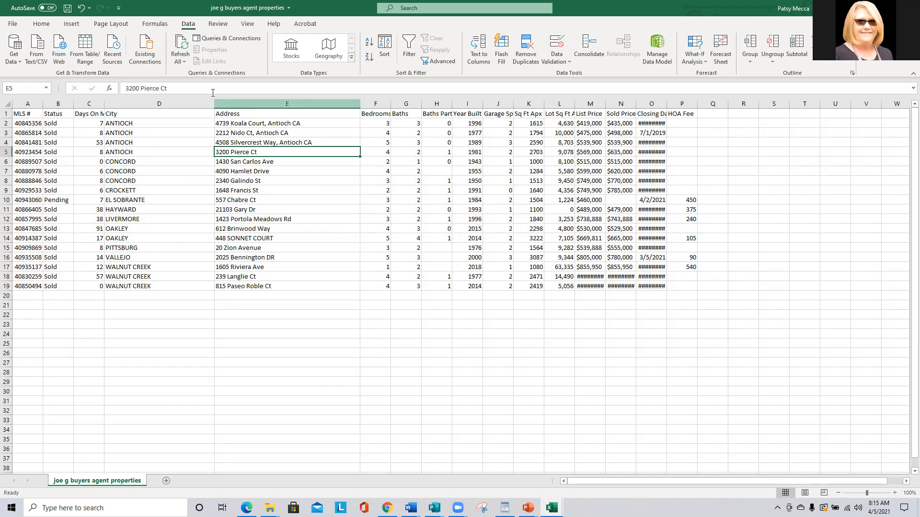
click(190, 88)
text(, Antioch CA)
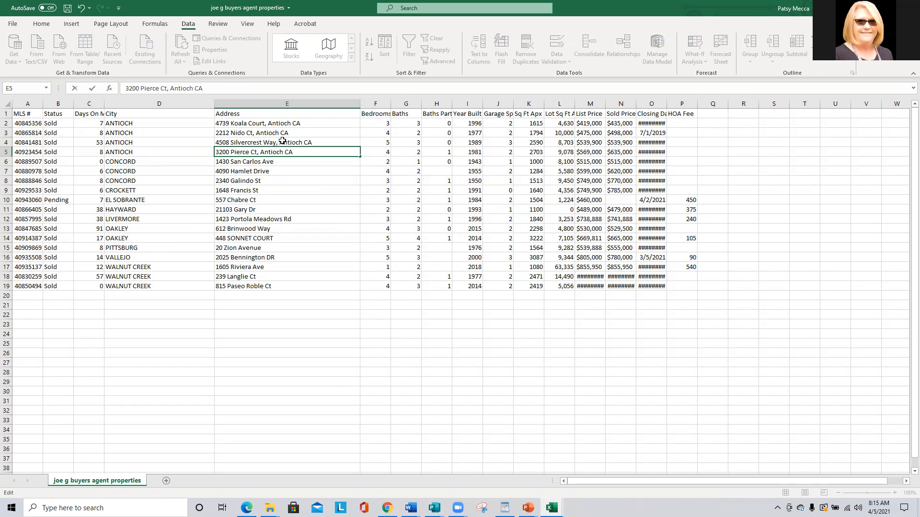
key(Return)
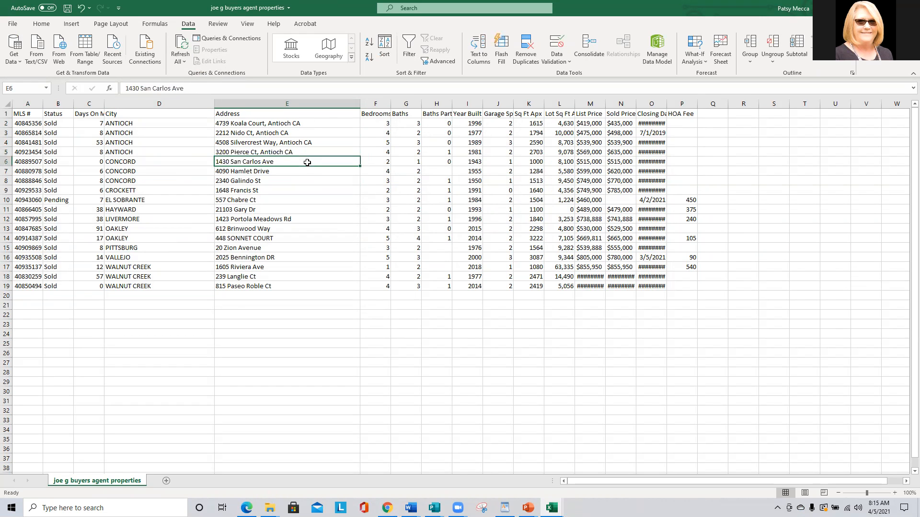
click(206, 90)
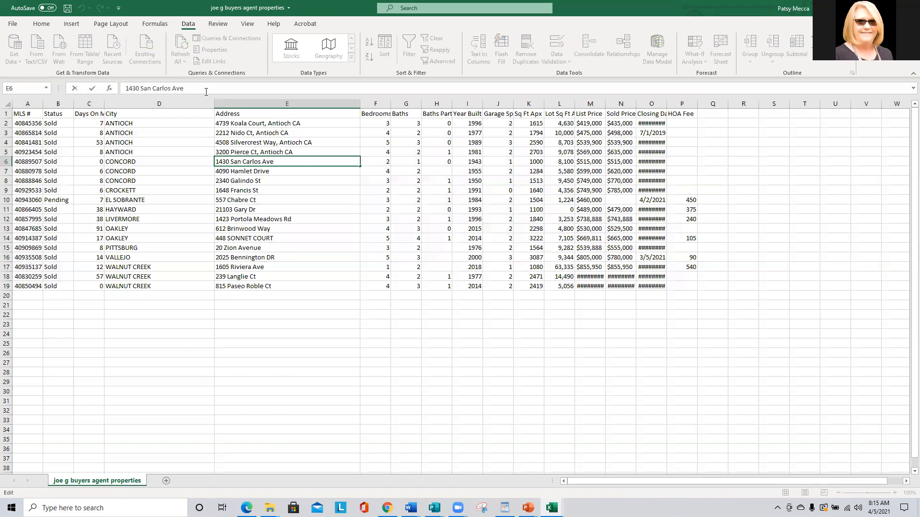
text(, Antioch CA)
text(Concord)
drag(225, 90, 181, 92)
key(ctrl+c)
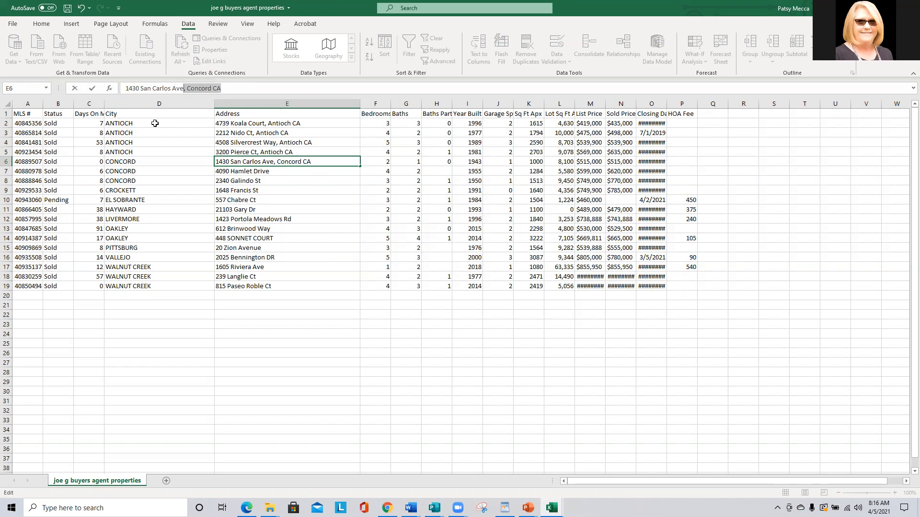
click(245, 171)
click(214, 91)
key(ctrl+v)
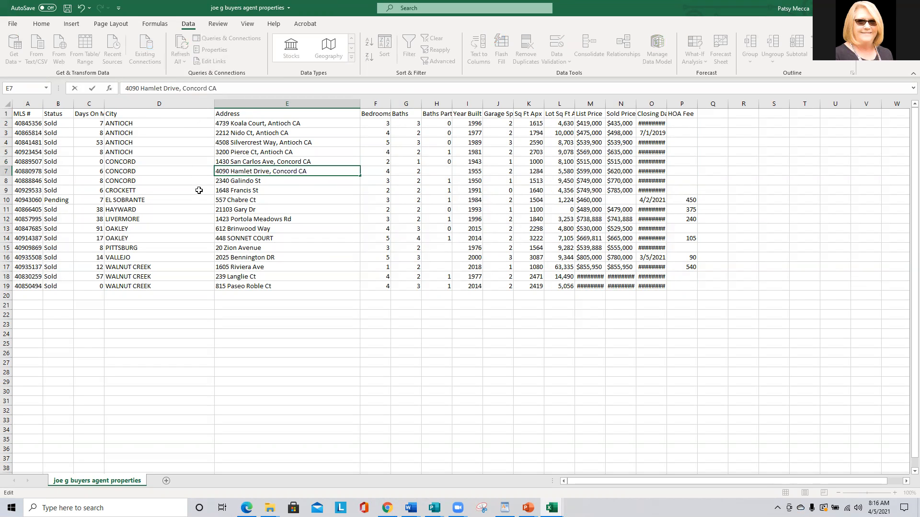
click(233, 186)
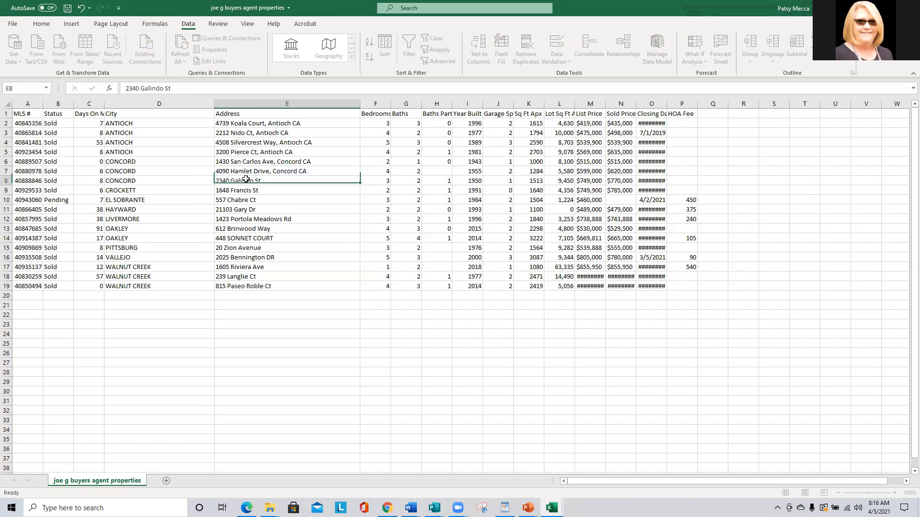
click(185, 90)
key(ctrl+v)
click(243, 191)
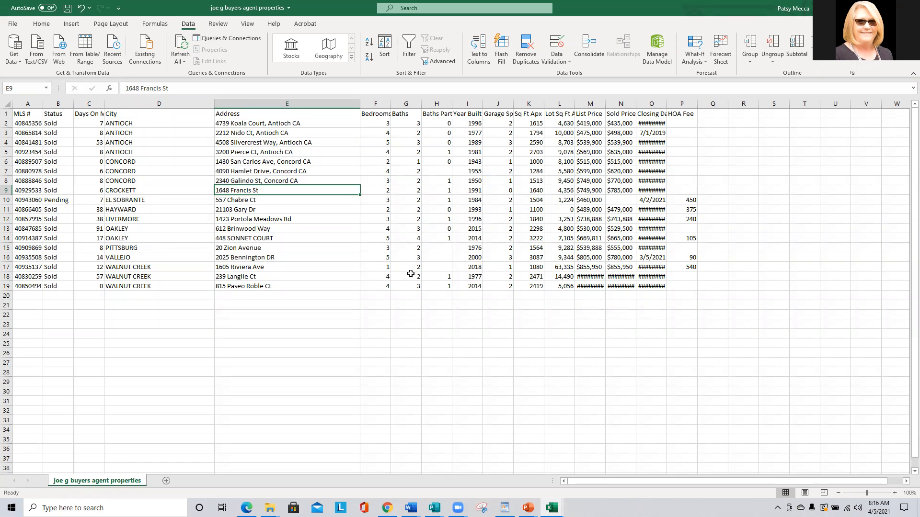
click(679, 294)
mouse_move(674, 284)
mouse_down()
mouse_move(390, 286)
mouse_move(48, 240)
mouse_move(4, 138)
mouse_move(12, 107)
mouse_up()
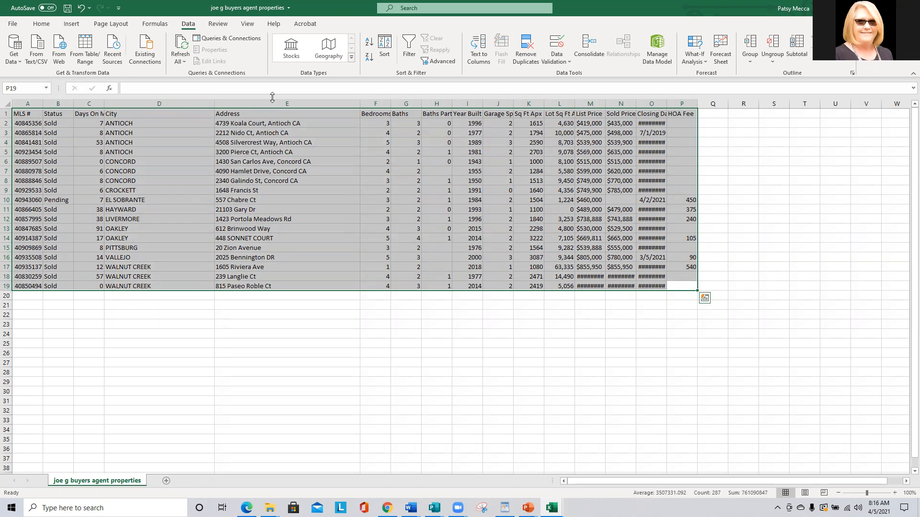
Sort the table by Closing Date from newest to oldest.
click(385, 42)
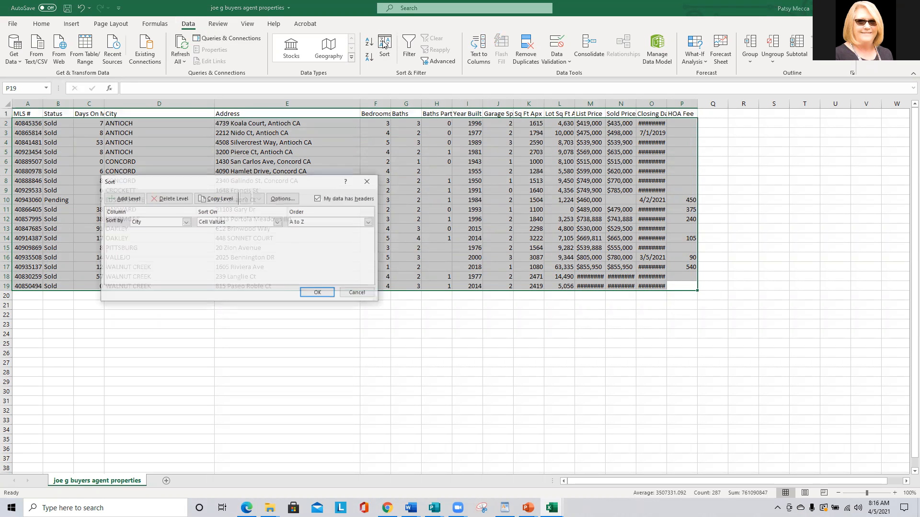
click(185, 222)
click(162, 300)
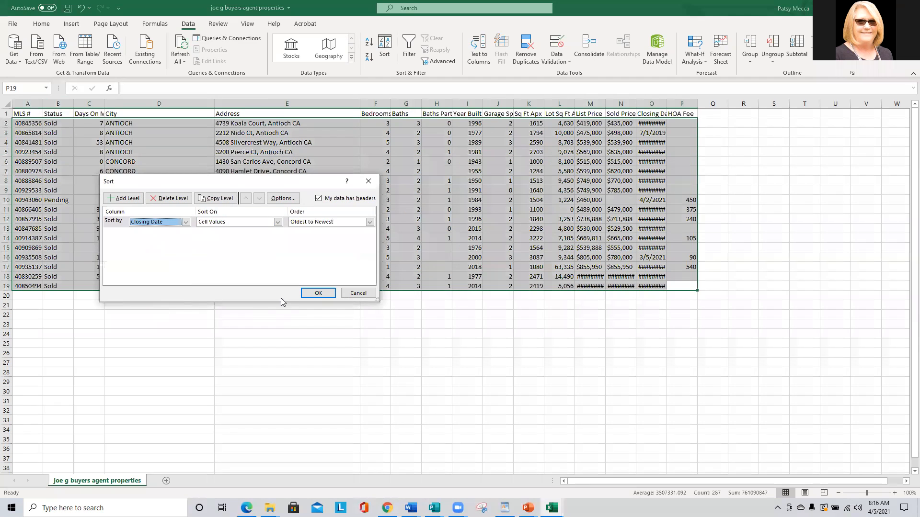
click(369, 221)
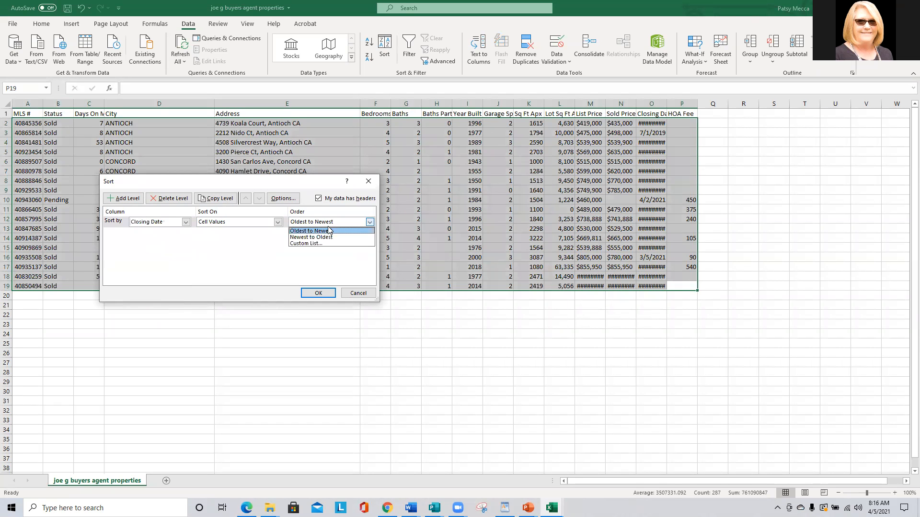
click(315, 236)
click(326, 293)
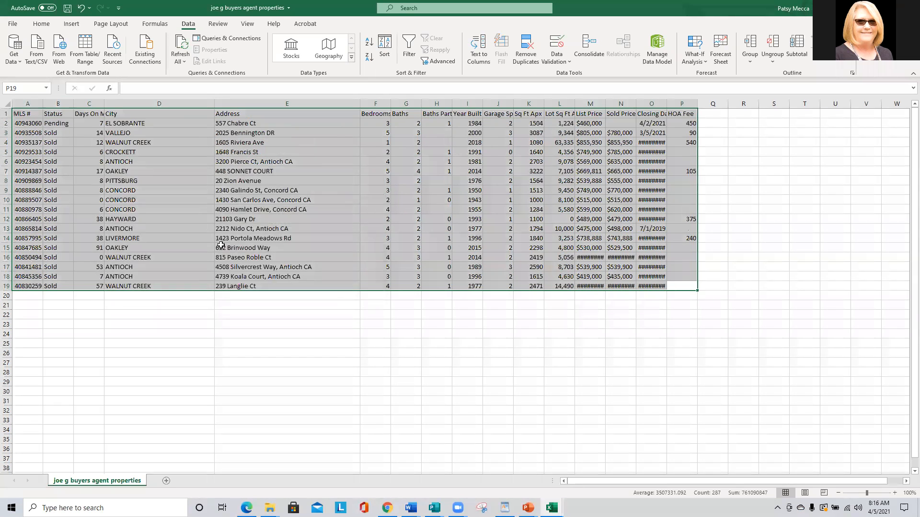
Add a 'Represented' heading in Q1 and enter 'Buyer' in Q2.
click(708, 114)
text(R)
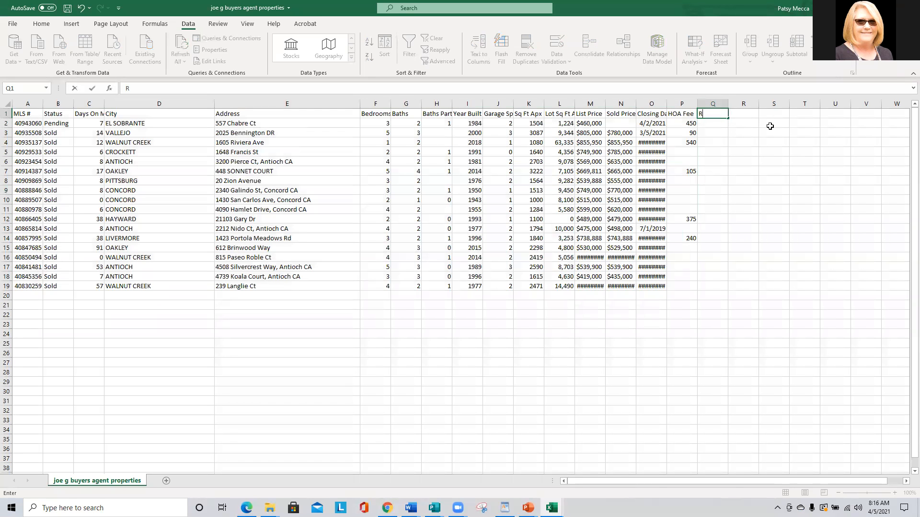
text(epresented)
key(Tab)
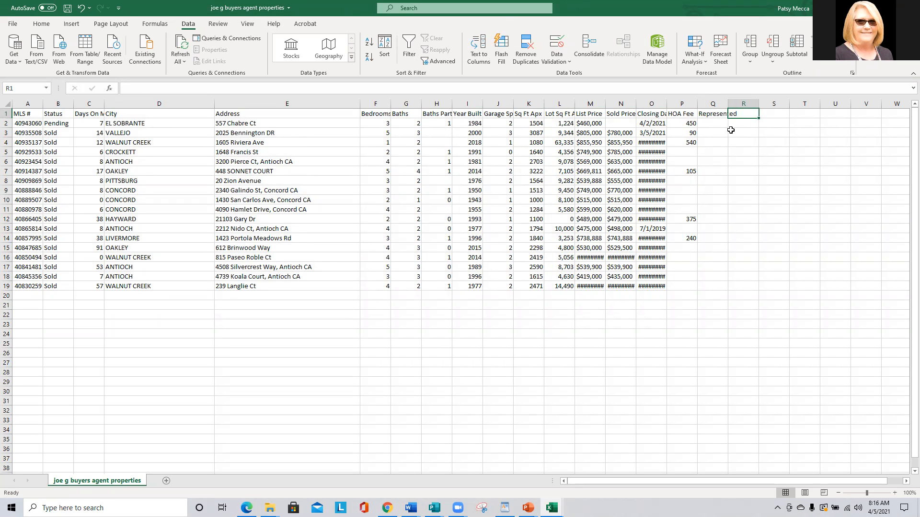
click(702, 121)
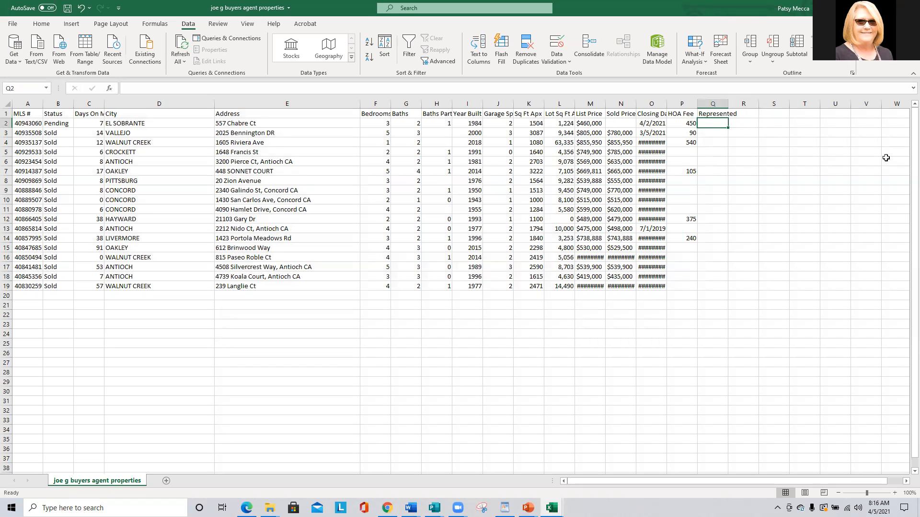
text(Buyer)
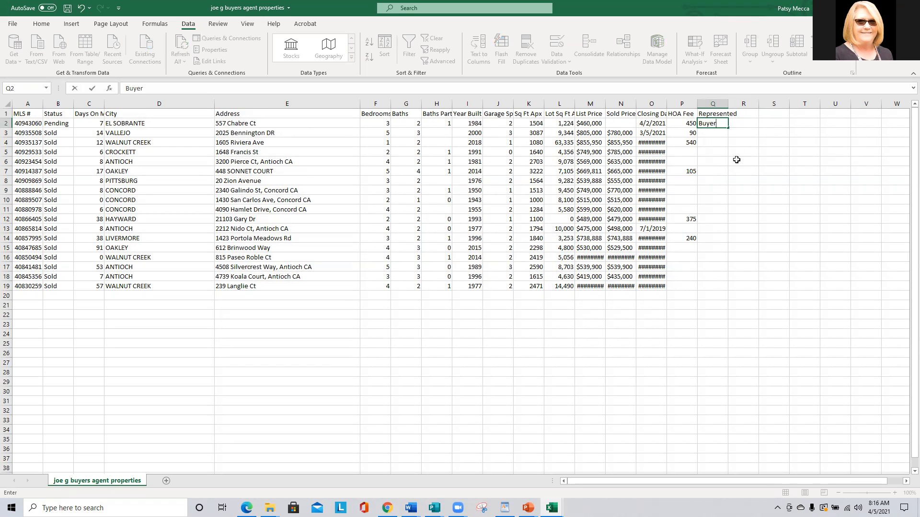
key(Return)
Copy 'Buyer' from Q2 and paste it as a link into Q3:Q19, then open the File page.
click(711, 124)
right_click(711, 124)
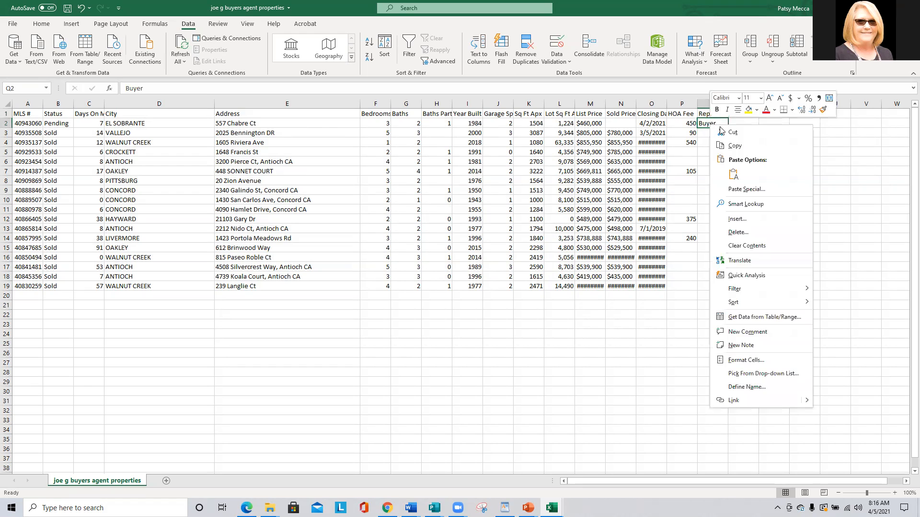
click(734, 147)
drag(713, 138, 714, 286)
right_click(714, 286)
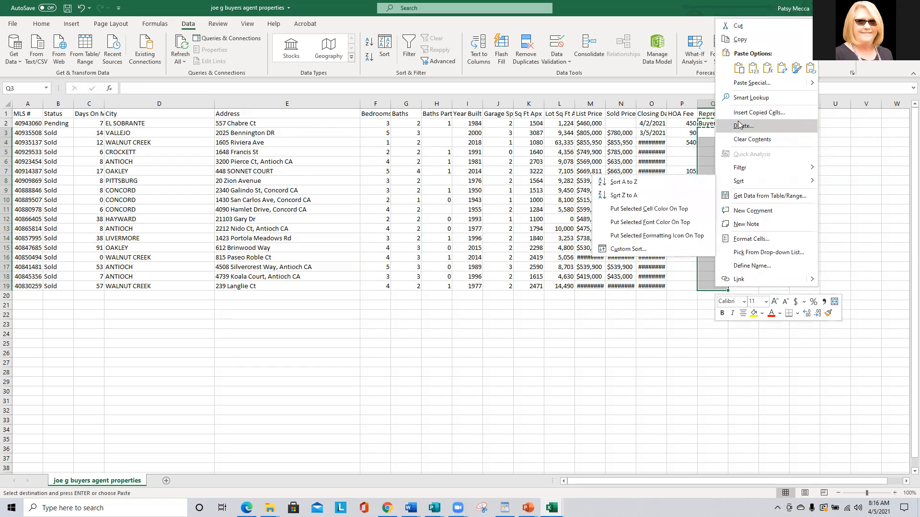
click(810, 68)
click(718, 170)
click(249, 292)
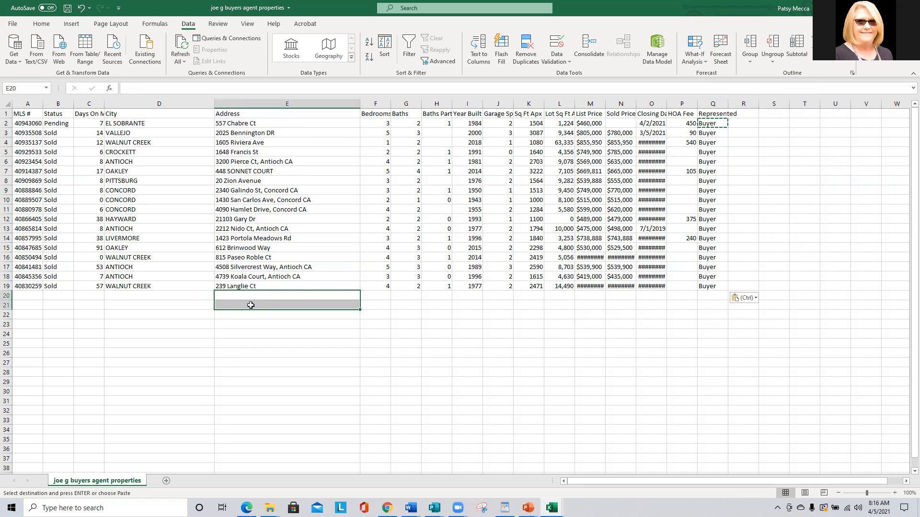
click(131, 315)
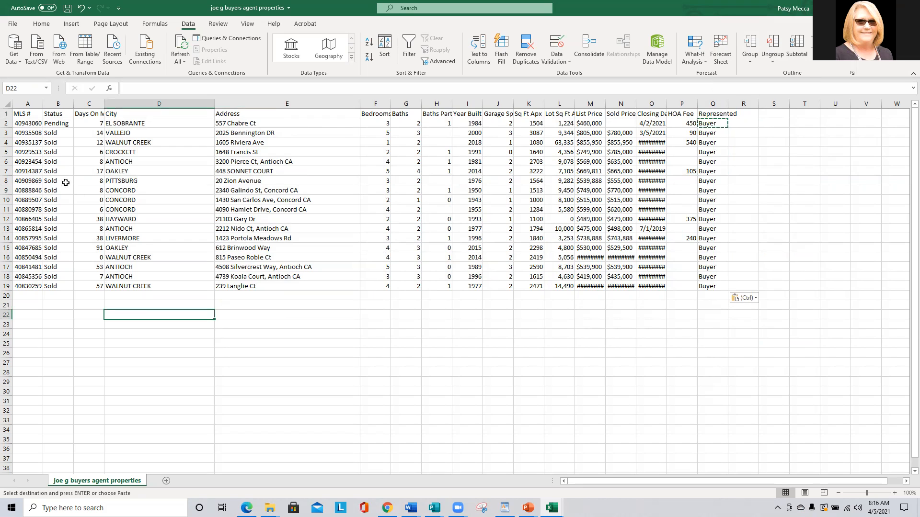
click(17, 123)
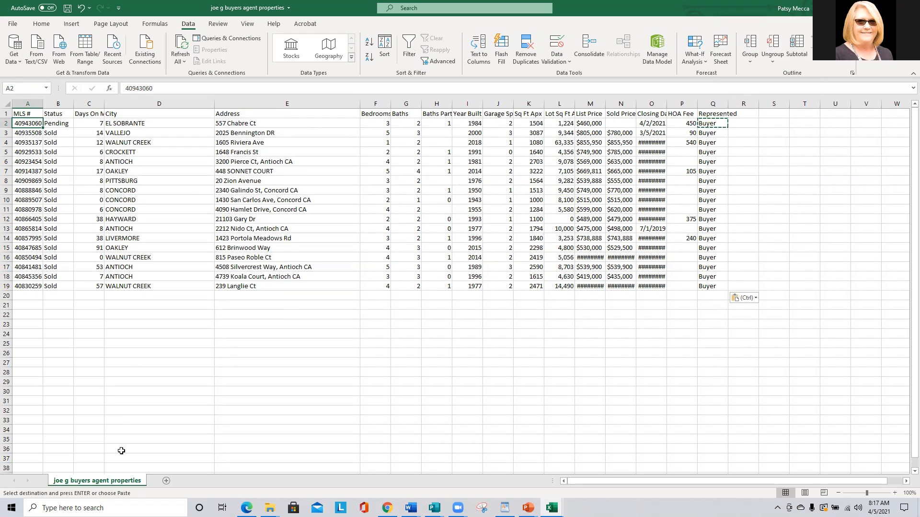
click(12, 24)
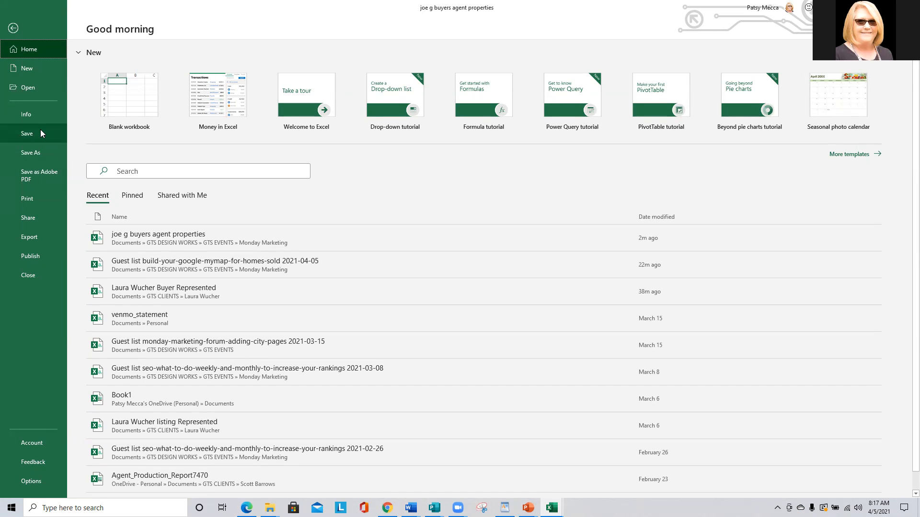
Browse to GTS EVENTS > Monday Marketing in the Open dialog, cancel it, and bring up File Explorer.
click(37, 86)
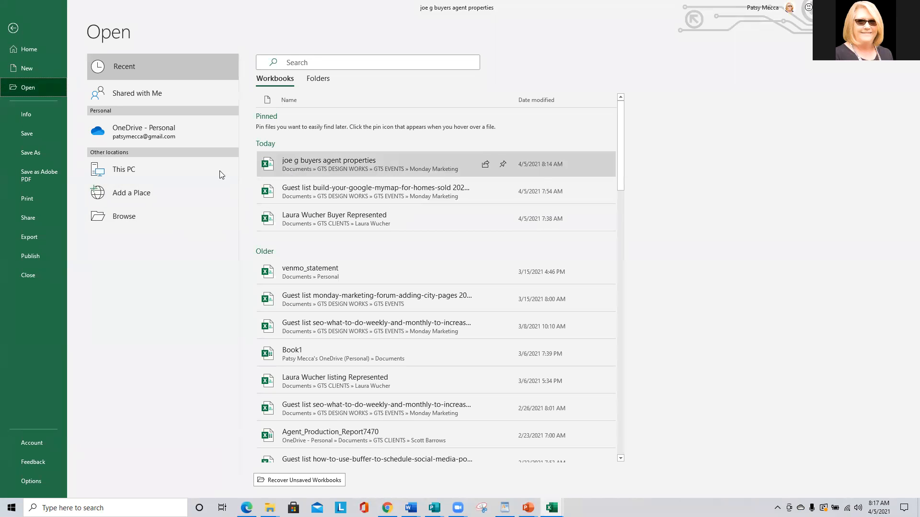
click(145, 214)
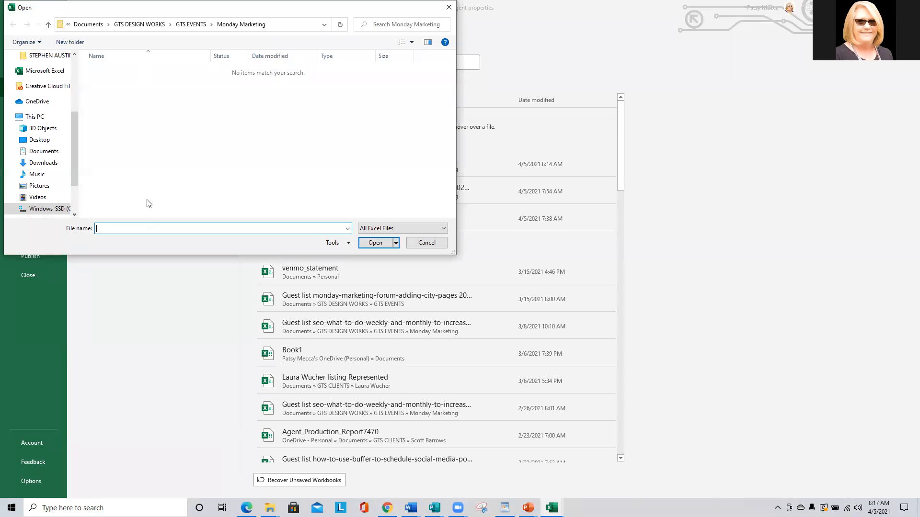
click(191, 26)
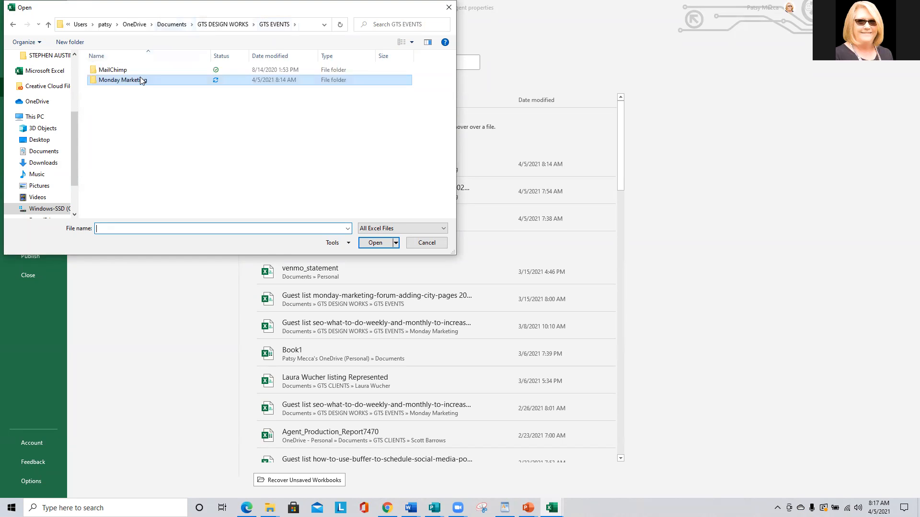
double_click(142, 81)
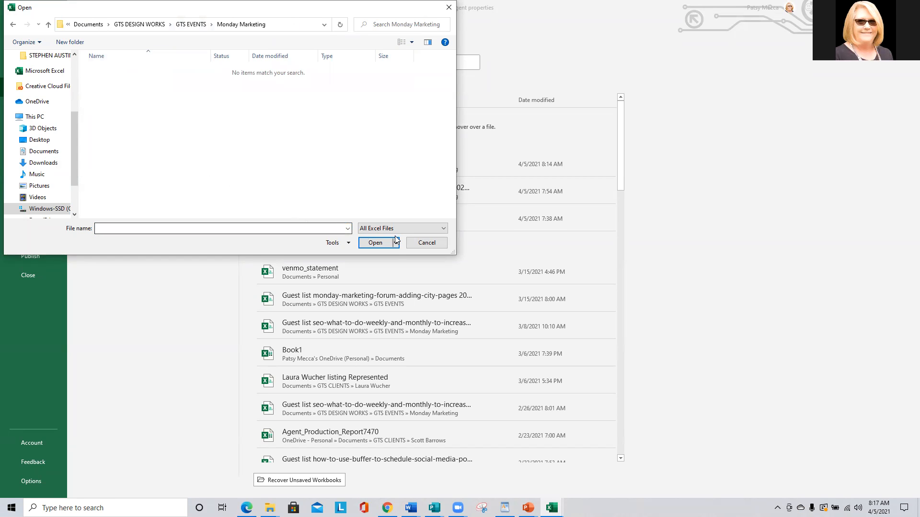
click(424, 242)
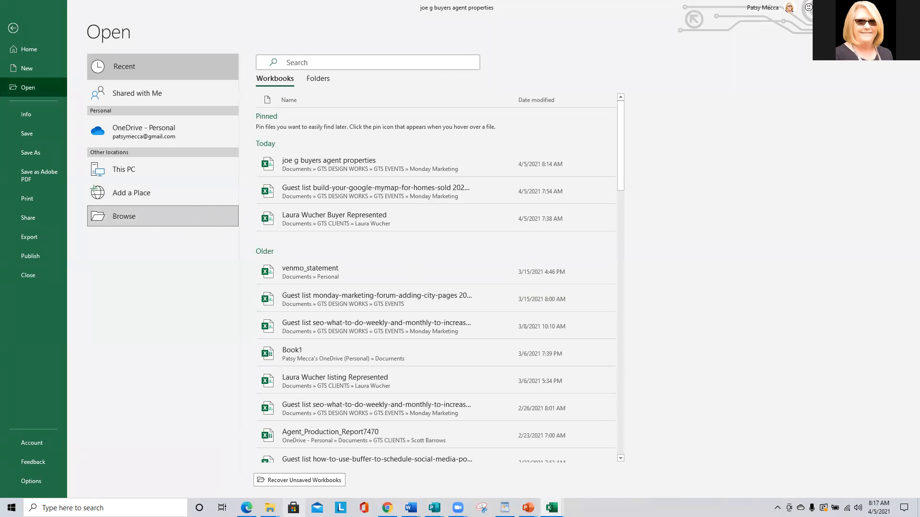
click(270, 508)
In the Monday Marketing folder, sort files by name and open the listing agent properties workbook.
click(215, 480)
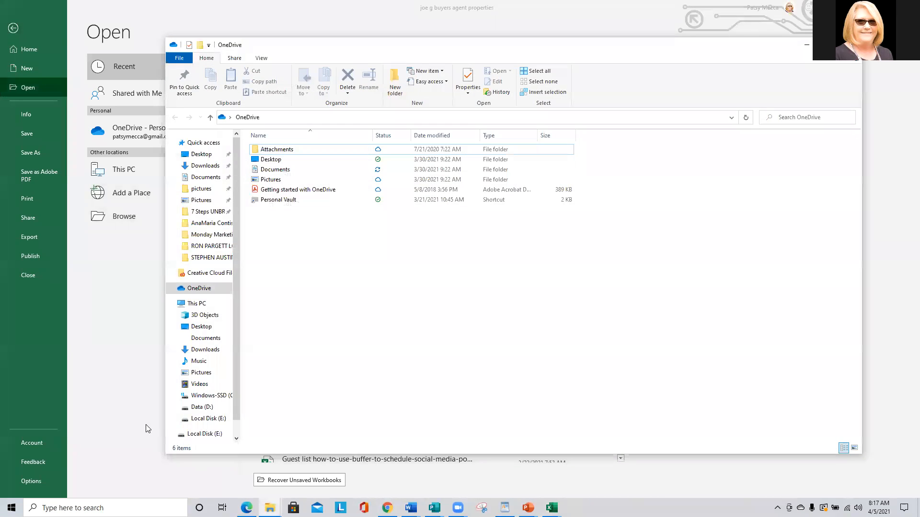
click(204, 234)
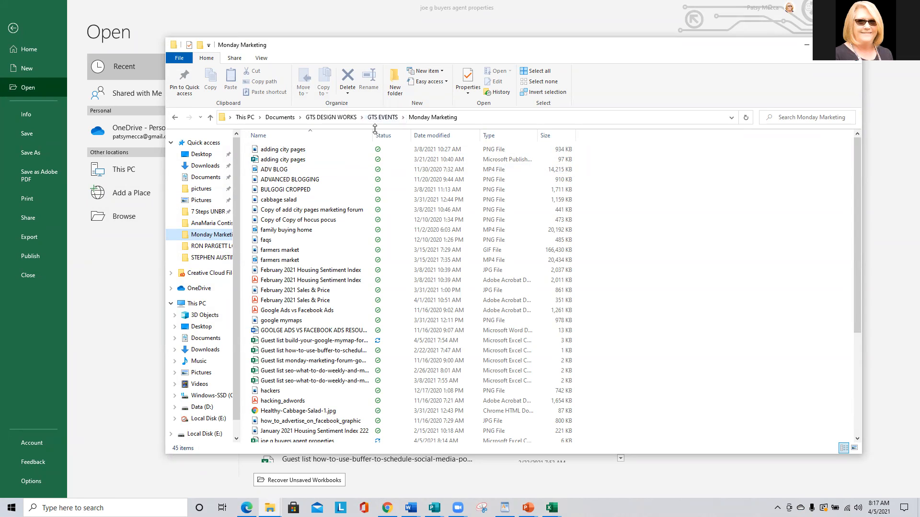
drag(374, 136, 390, 140)
scroll(335, 207, down, 3)
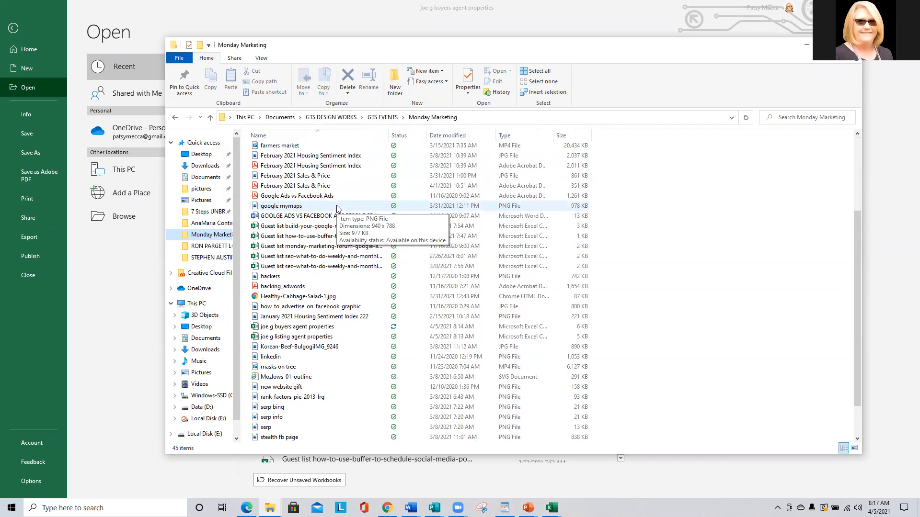
scroll(332, 206, up, 3)
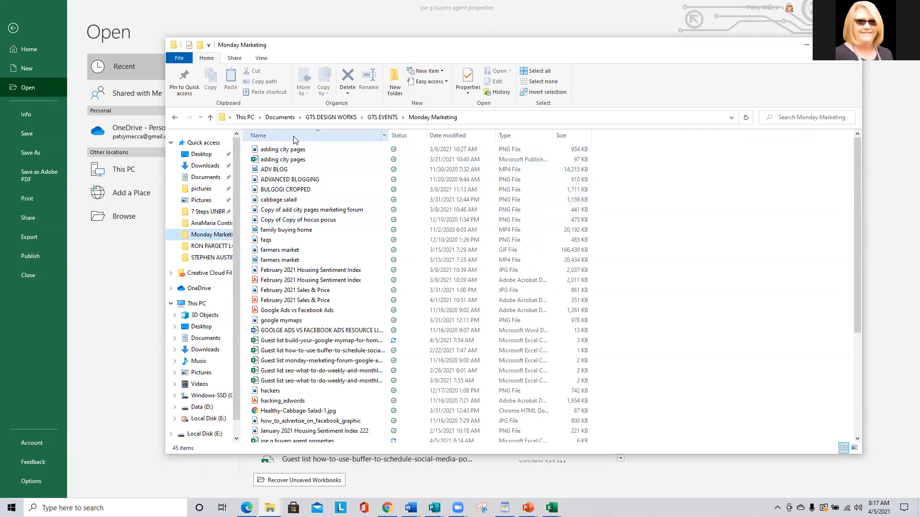
click(266, 136)
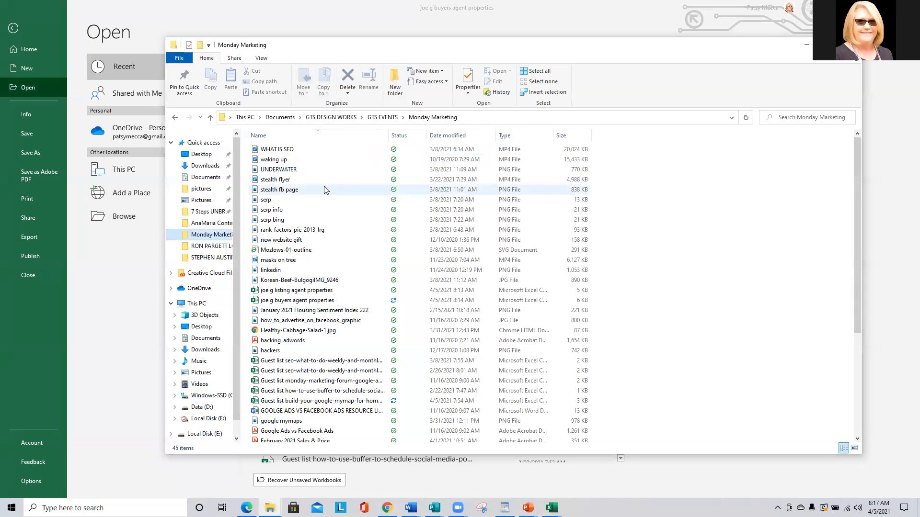
scroll(324, 190, down, 3)
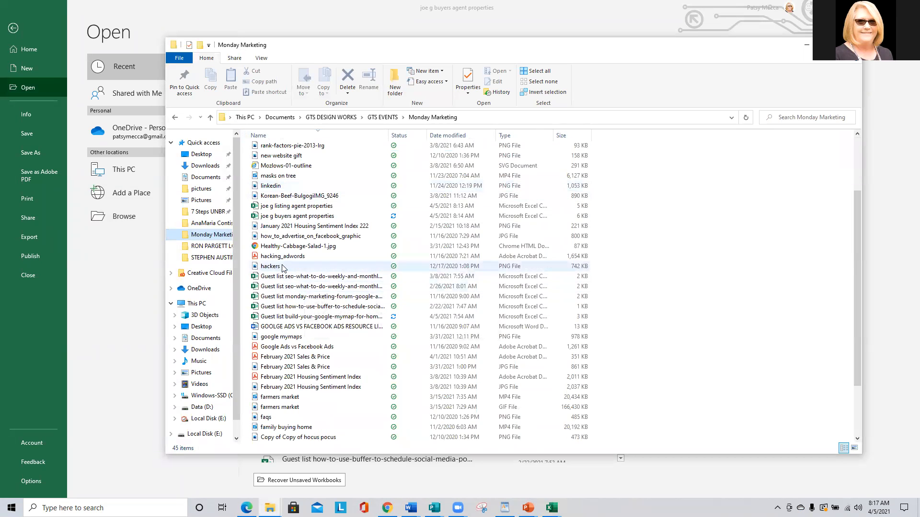
double_click(301, 207)
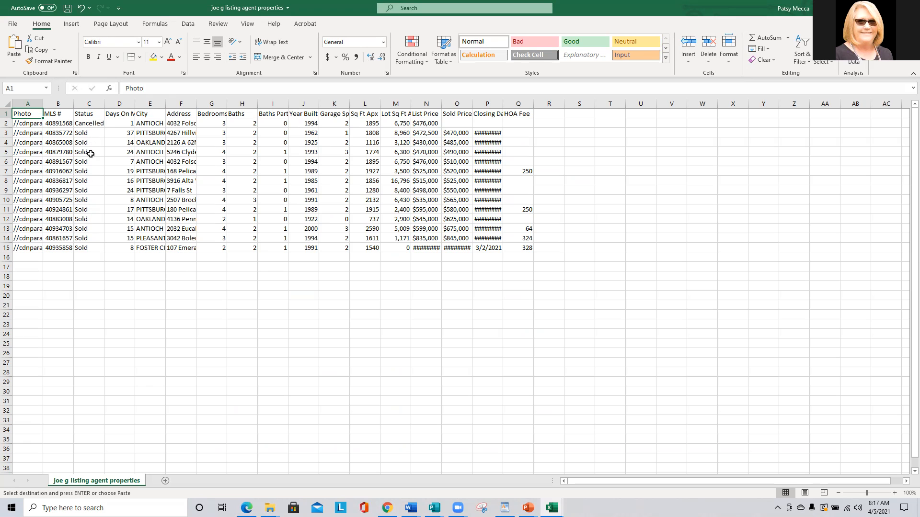
Delete the cancelled listing in row 2 and widen the Address (F) and Closing Date (P) columns.
click(7, 123)
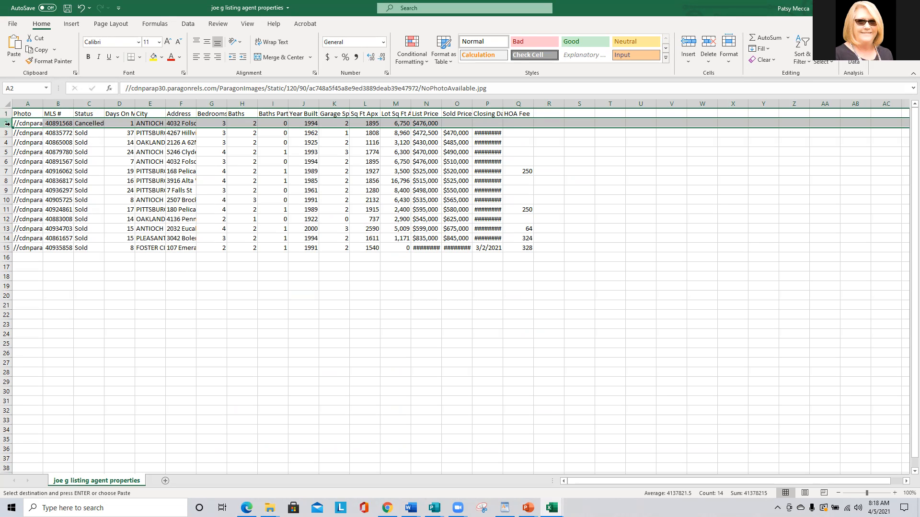
right_click(7, 123)
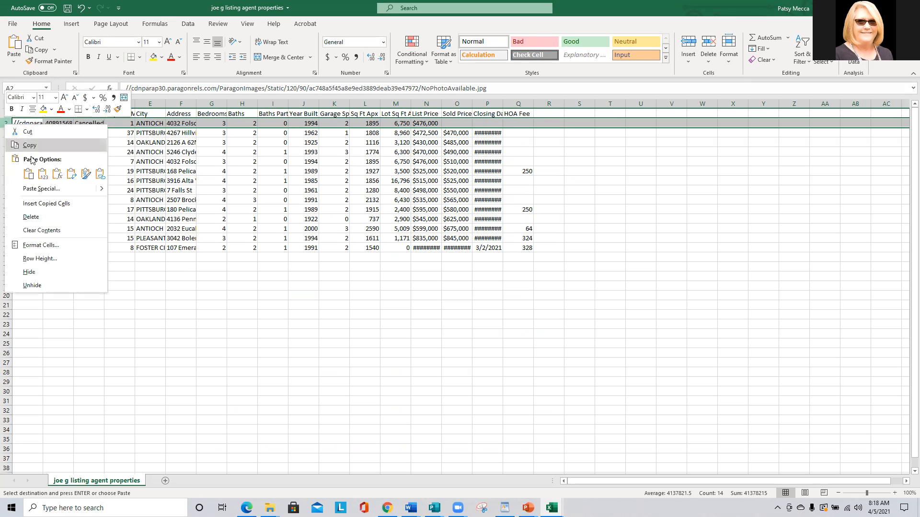
click(34, 220)
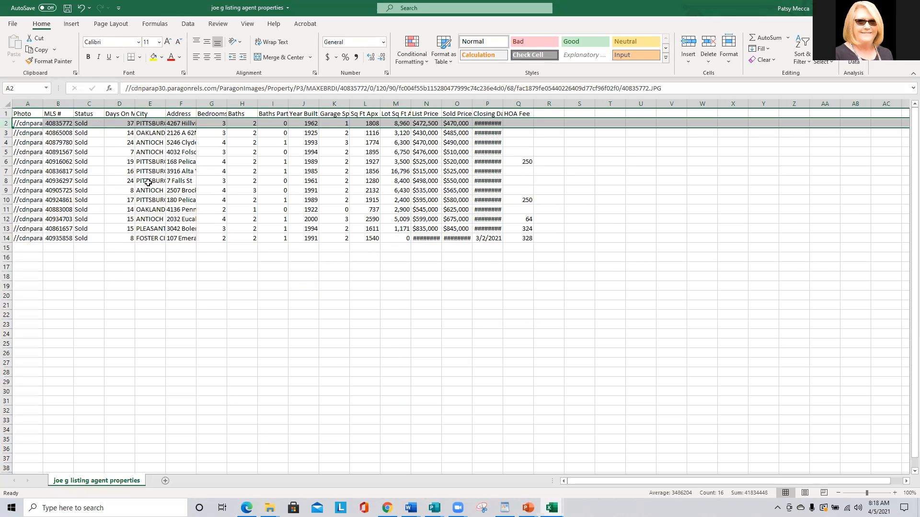
click(70, 161)
drag(196, 109, 282, 109)
click(239, 123)
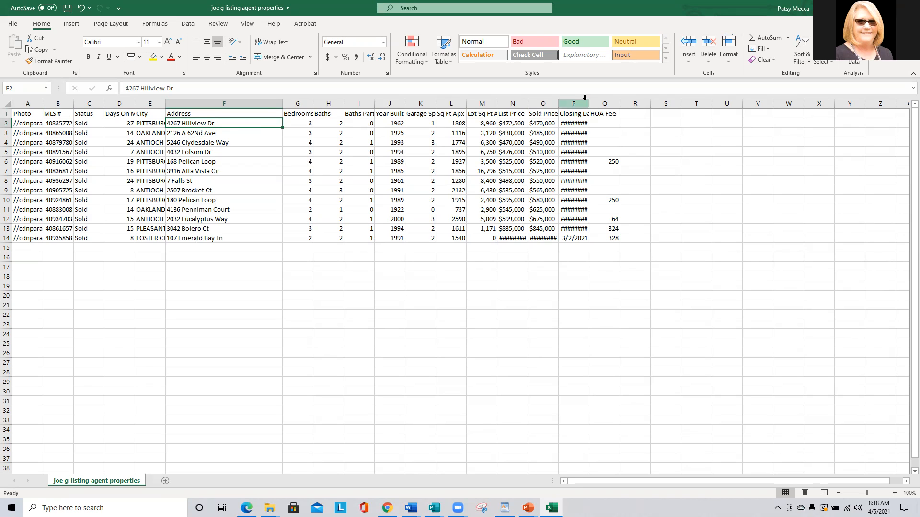
drag(590, 103, 596, 104)
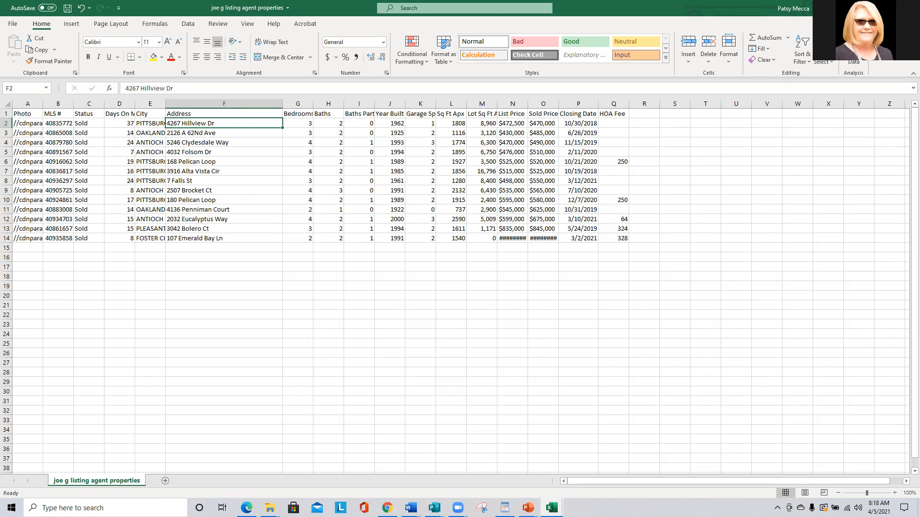
Minimize the Excel and Explorer windows to reveal the Paragon MLS page in Chrome.
click(865, 7)
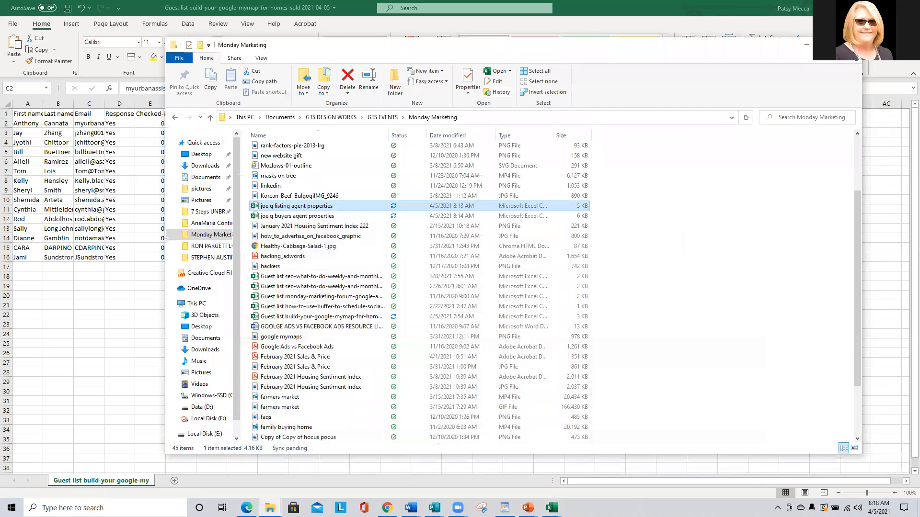
click(806, 43)
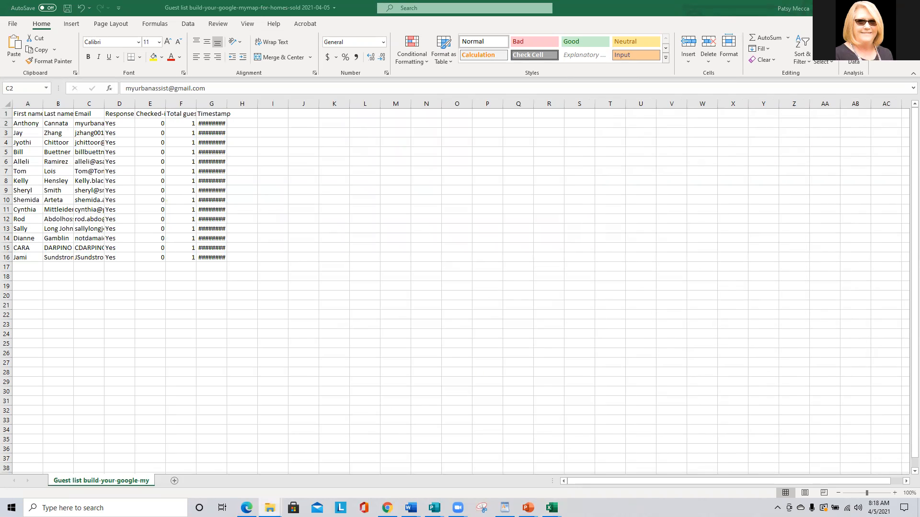
click(865, 8)
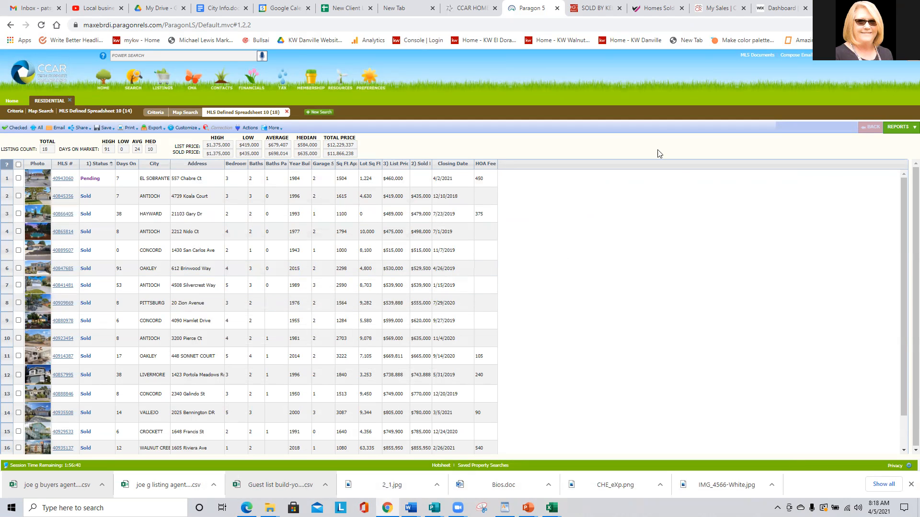
Close the Paragon MLS and CCAR home page tabs, leaving the Gmail inbox in view.
click(557, 9)
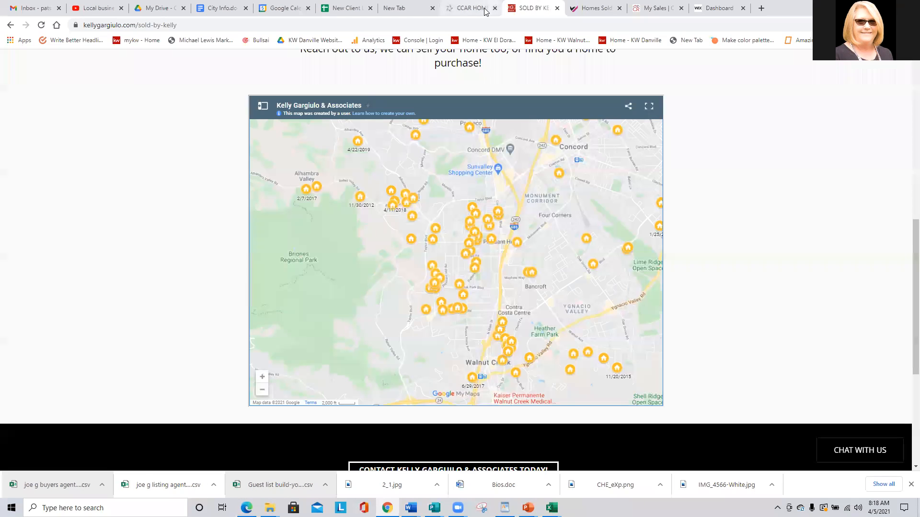
click(467, 5)
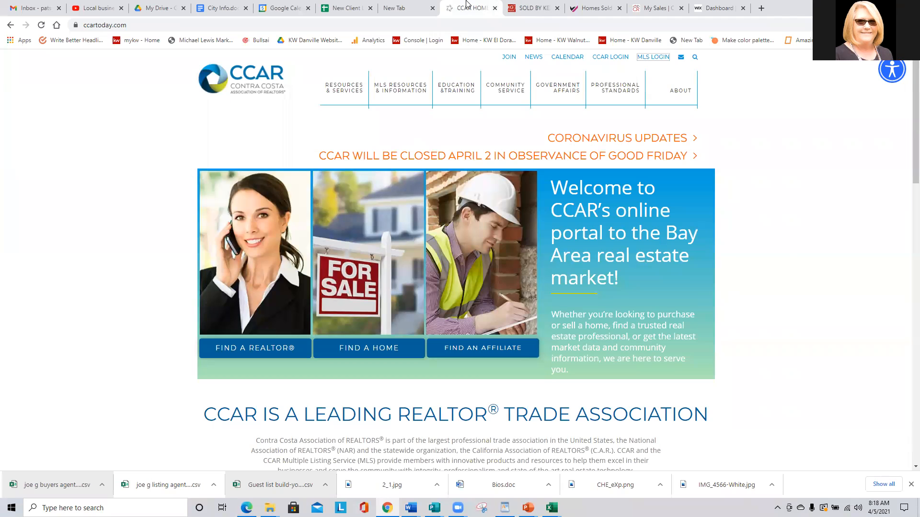
click(495, 8)
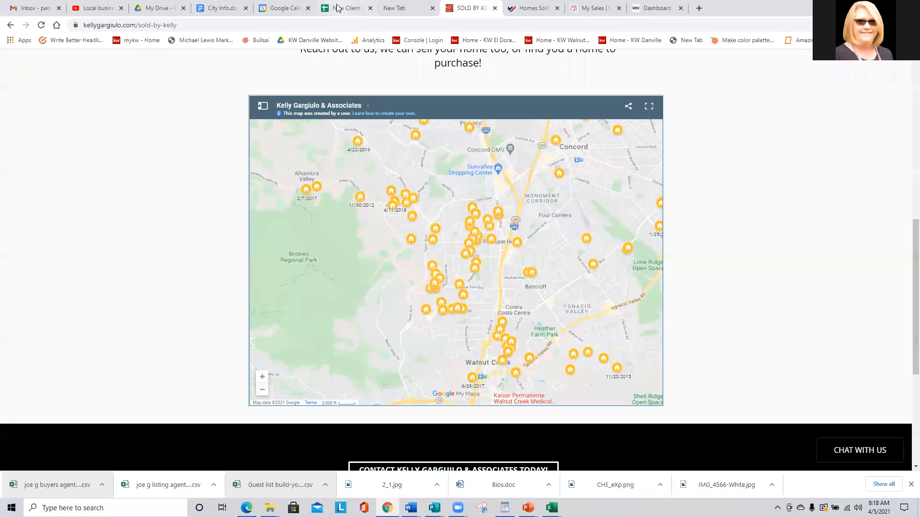
click(410, 4)
click(24, 6)
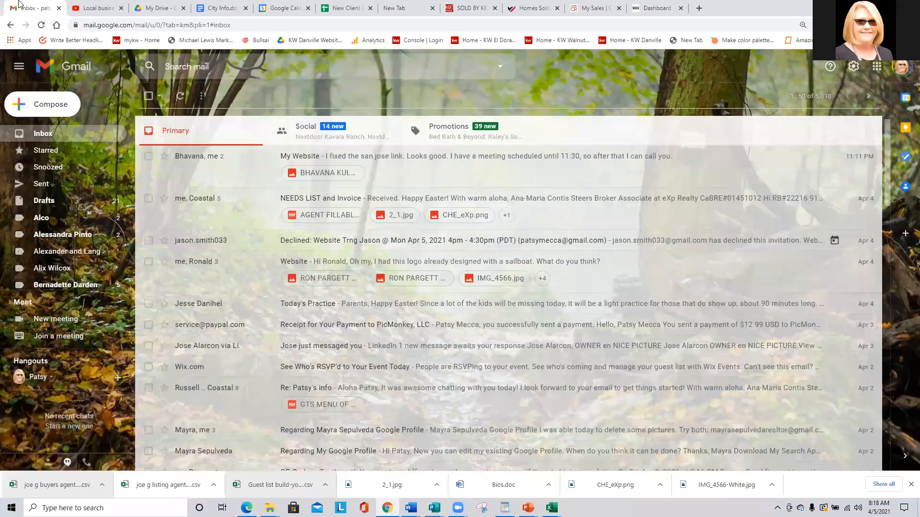
Search 'google mymap', open Google My Maps, confirm the signed-in account, and start a new blank map.
key(ctrl+t)
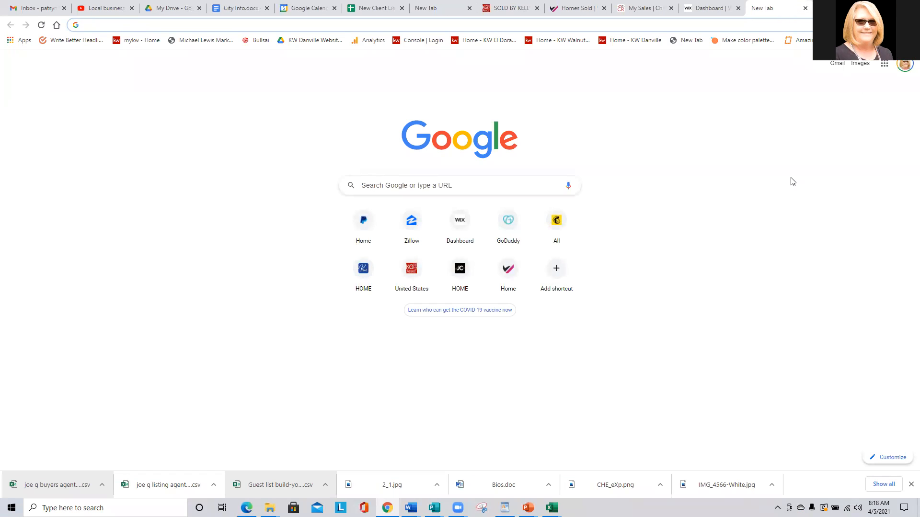
text(google mymap)
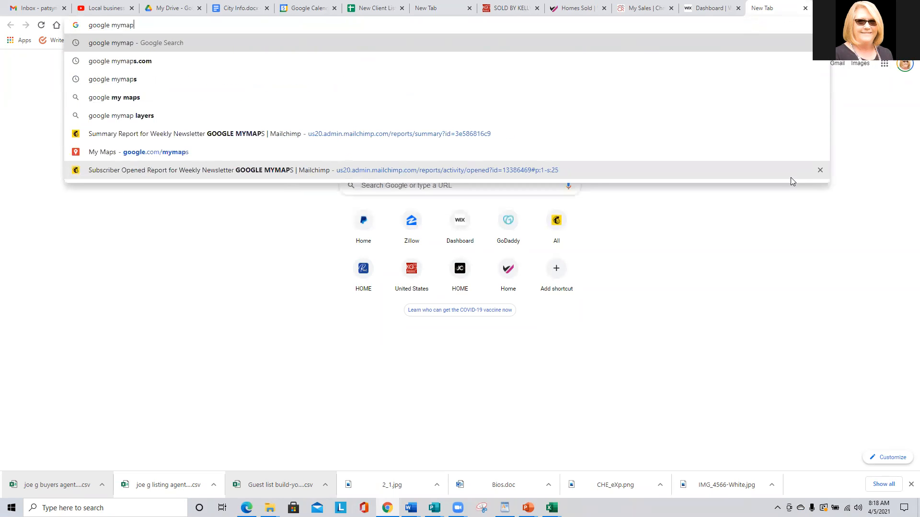
key(Return)
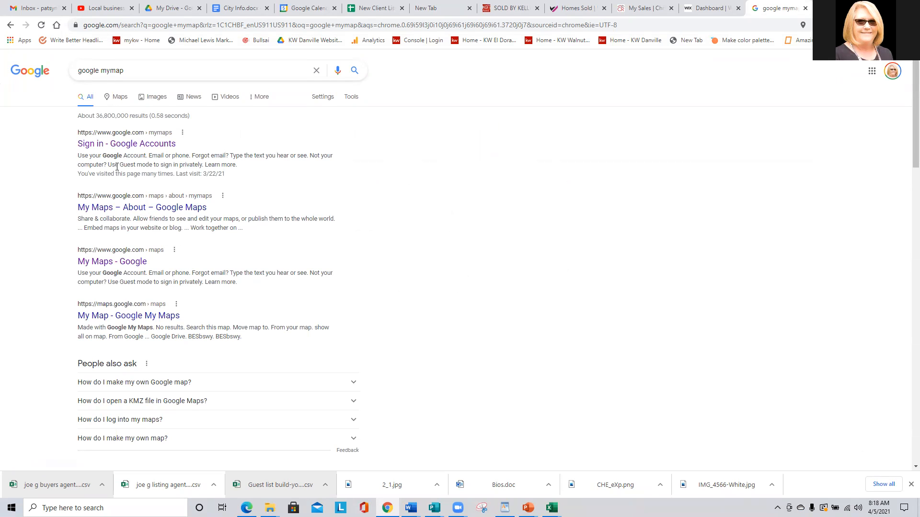
click(133, 145)
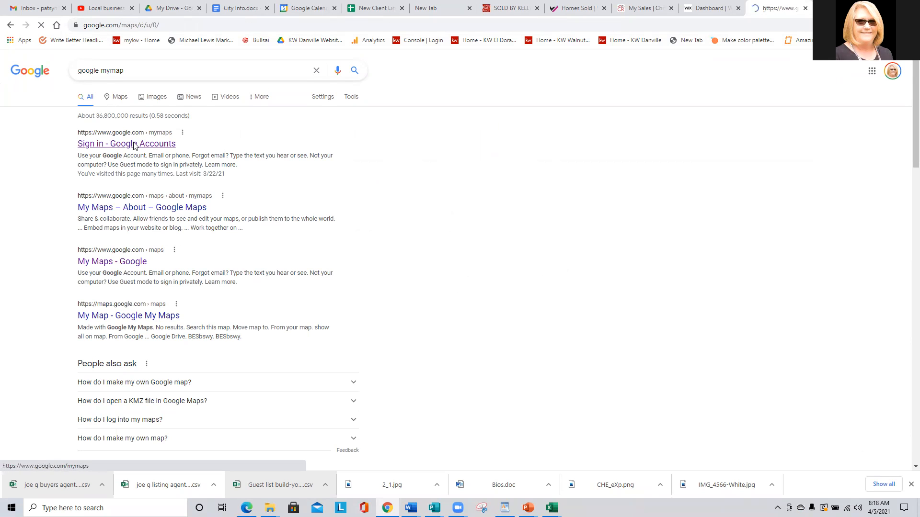
click(900, 63)
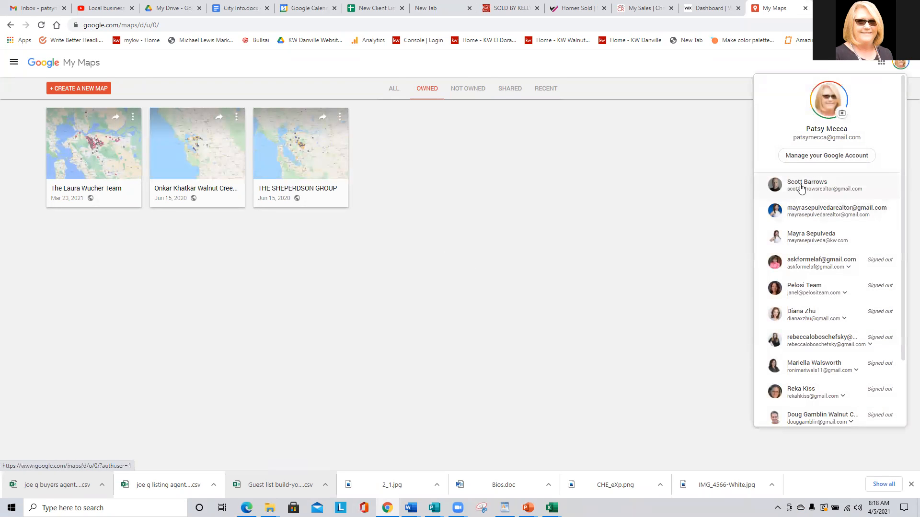
click(533, 160)
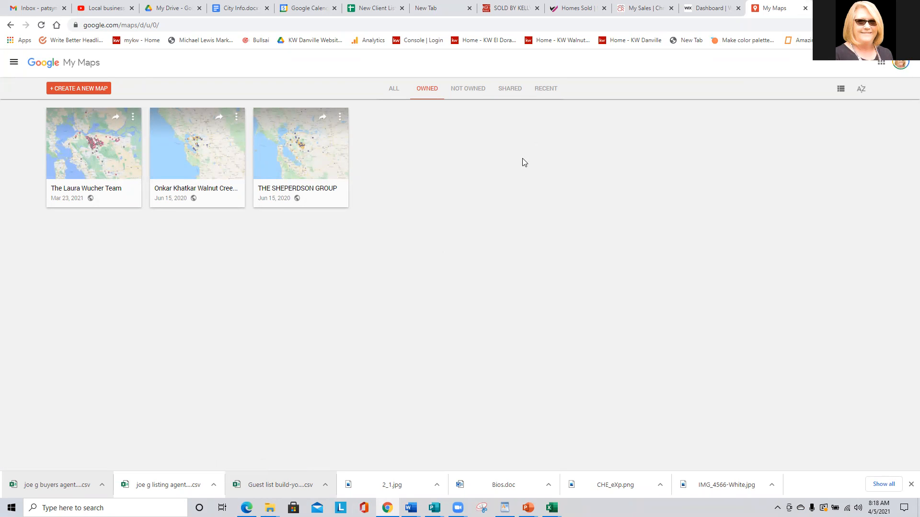
click(78, 89)
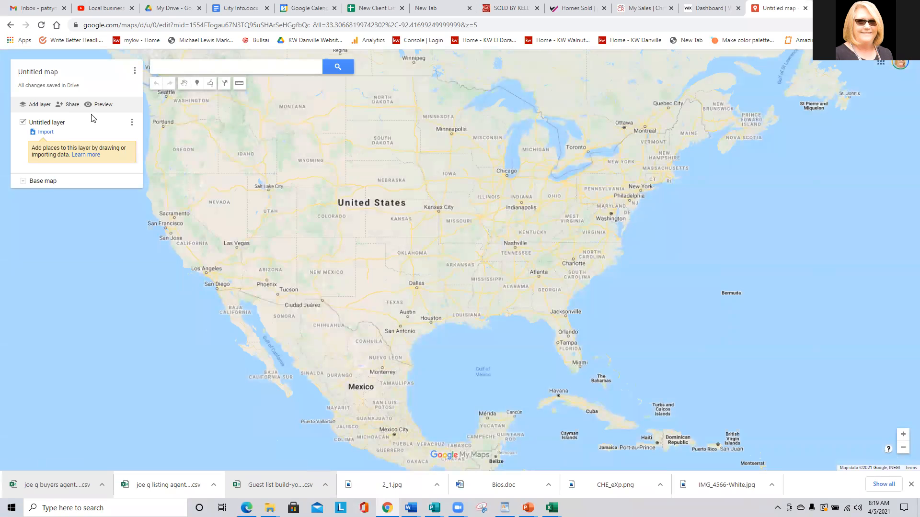
Search the realtor's name, add their Antioch Realtor office to the map, and open the title editor.
click(177, 66)
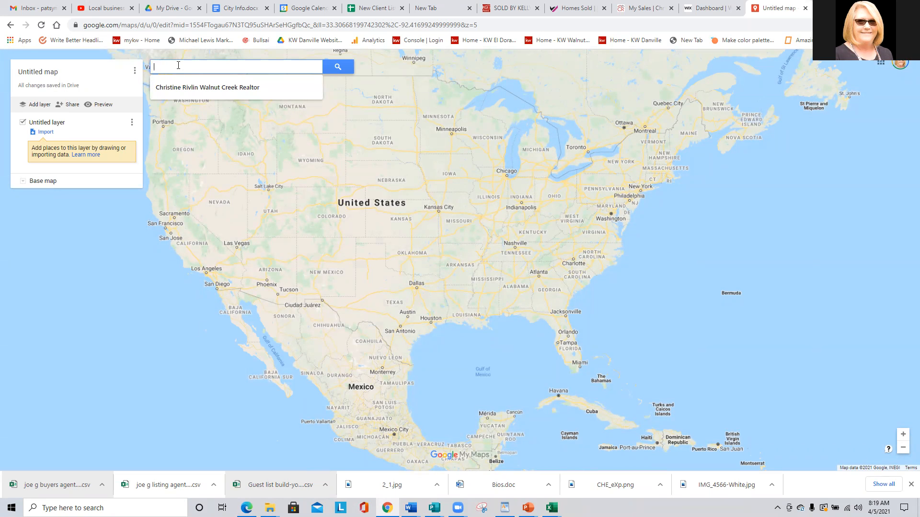
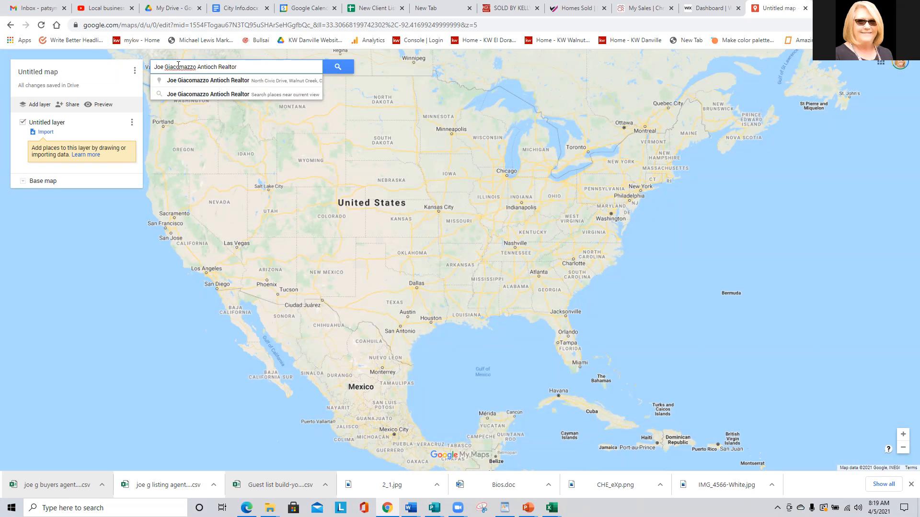
key(Return)
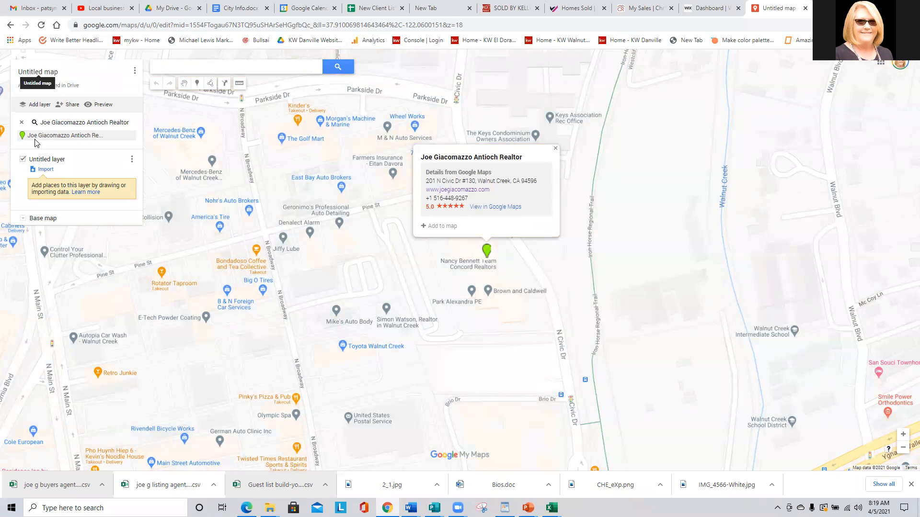
click(130, 138)
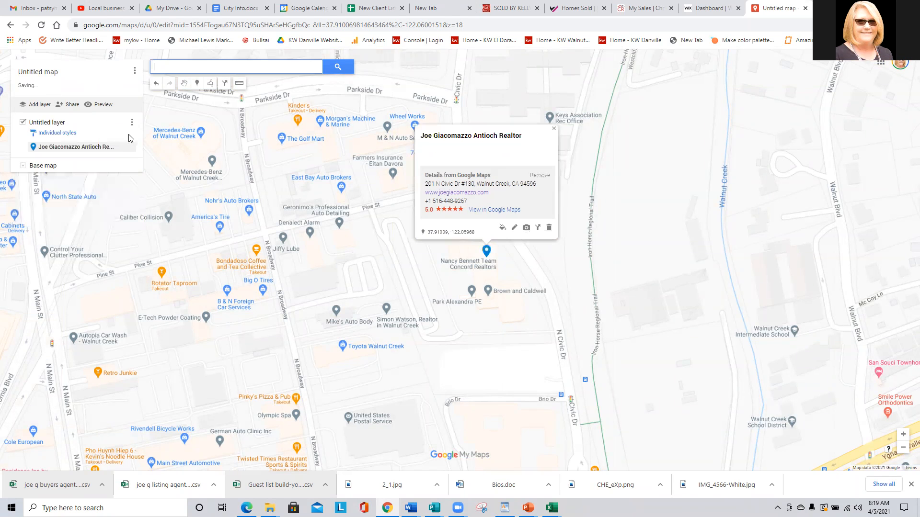
click(30, 72)
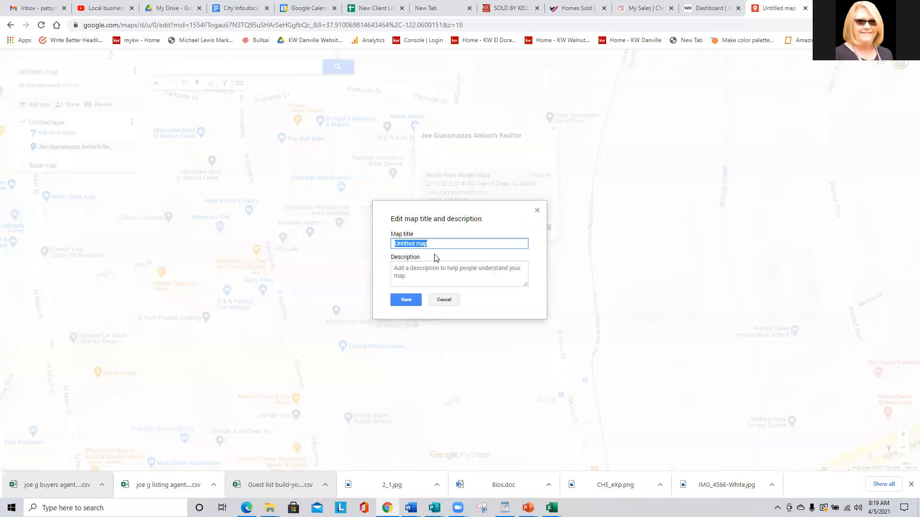
Title the map with the realtor's name and save a description of their Antioch, Pittsburg, Walnut Creek, Concord area service.
click(432, 268)
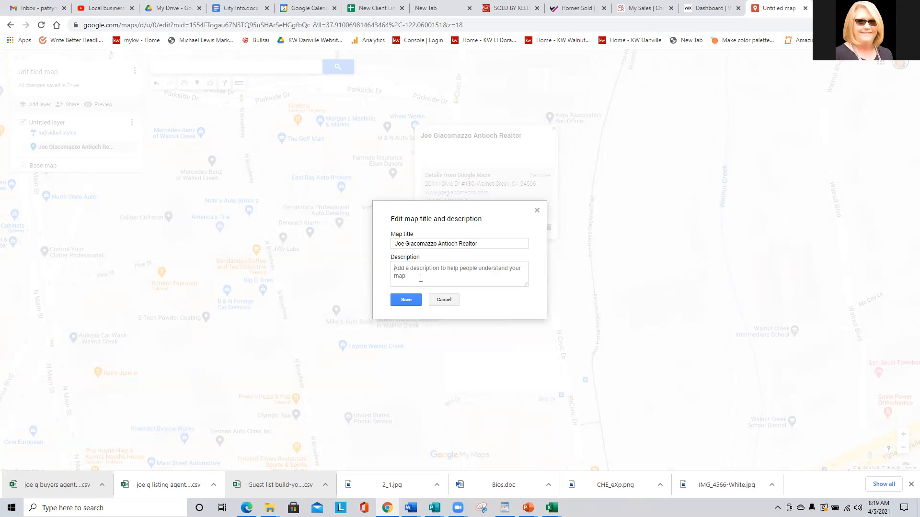
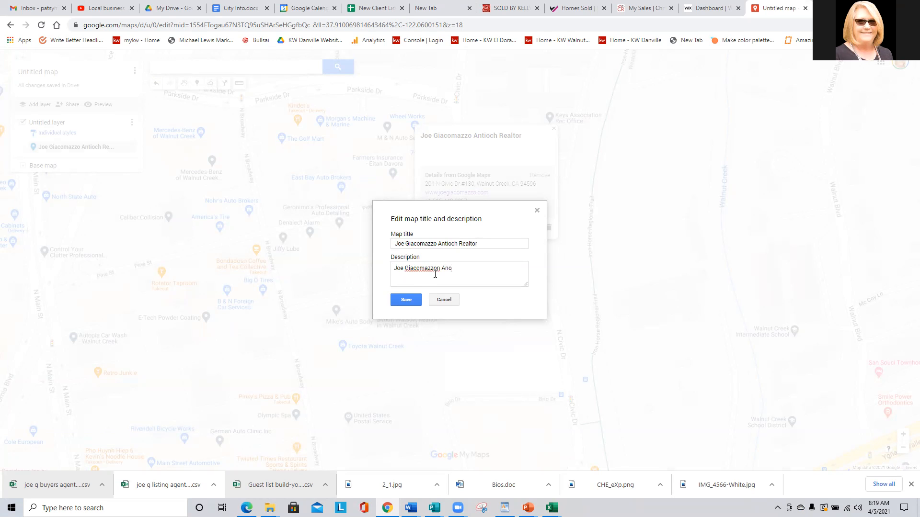
text(tioch Realtor is a top real estate agent in the San Francisco)
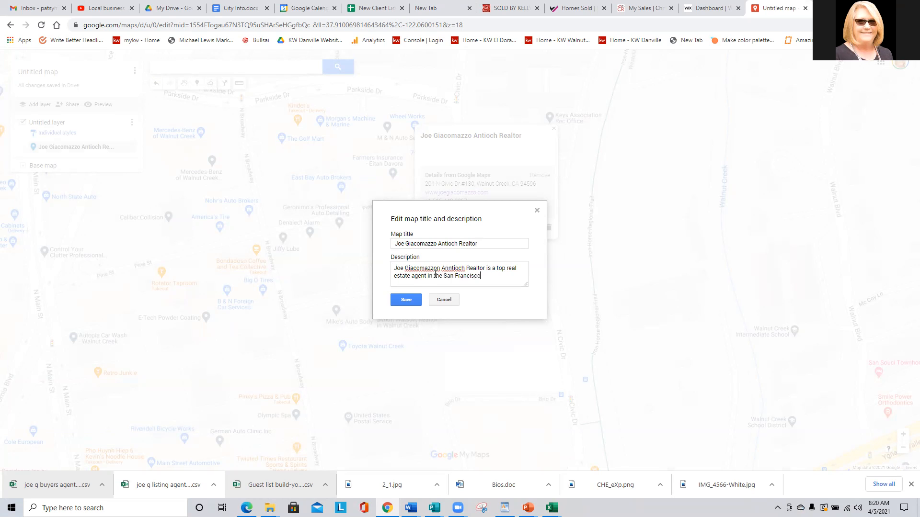
text( East Bay specializing in)
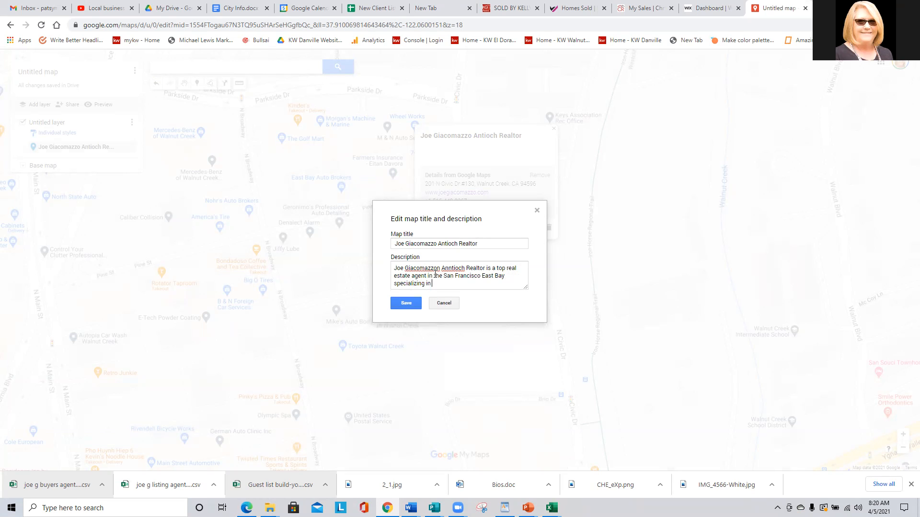
text( Antiu)
key(BackSpace)
text(och, Pittsburg, Martinez, Pleasant Hill,)
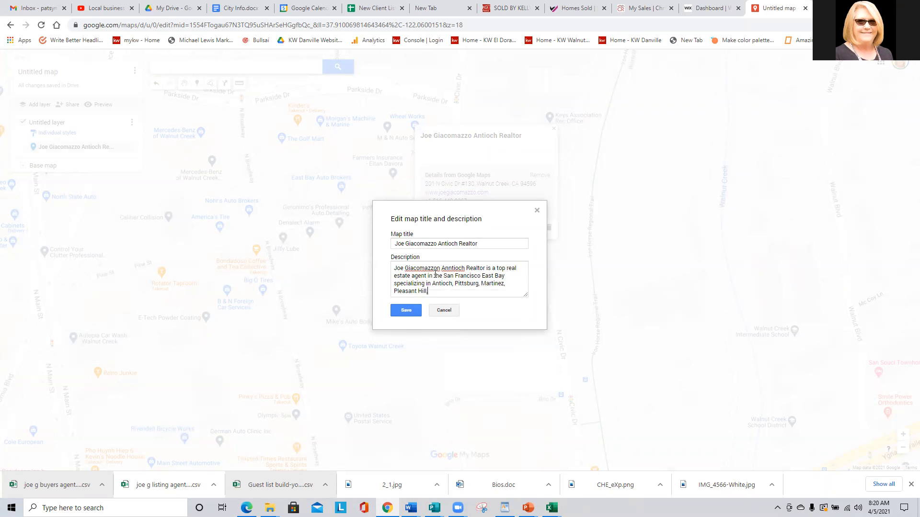
text( Walnut Creek, Concor)
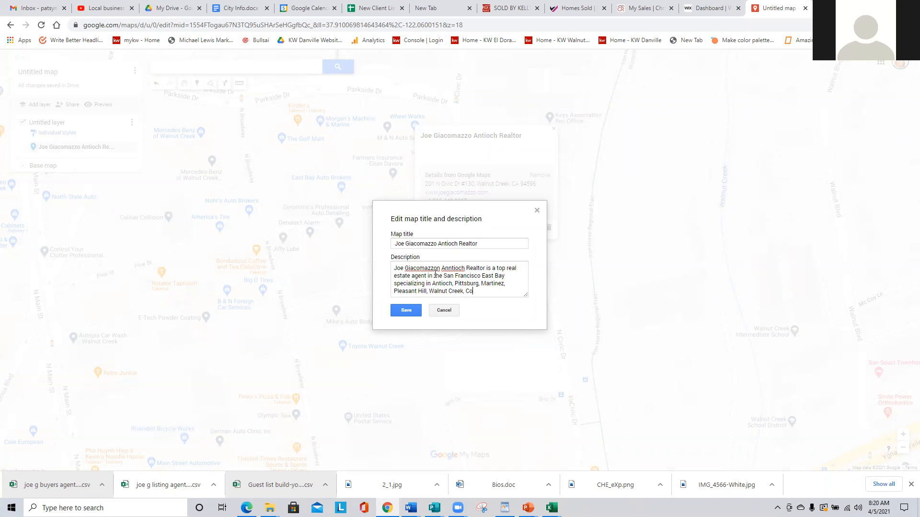
text(nd the surrounding East Bay Communities.)
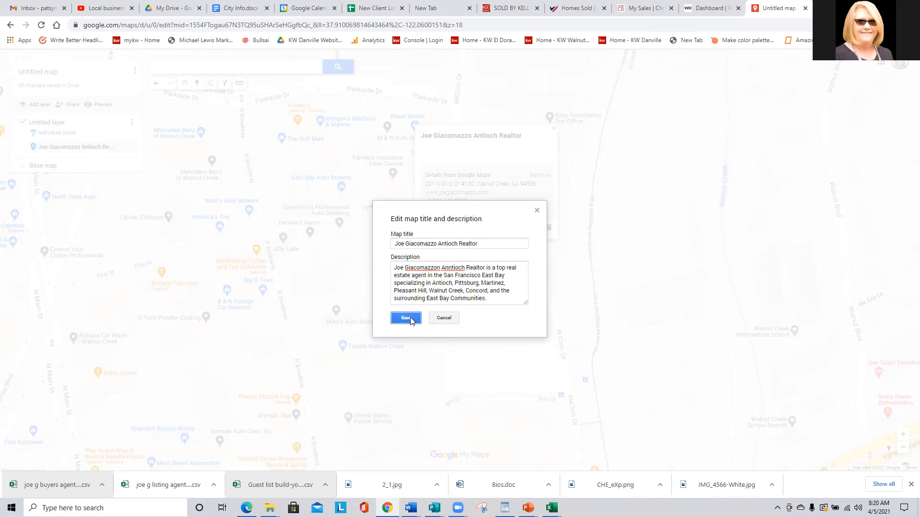
click(411, 318)
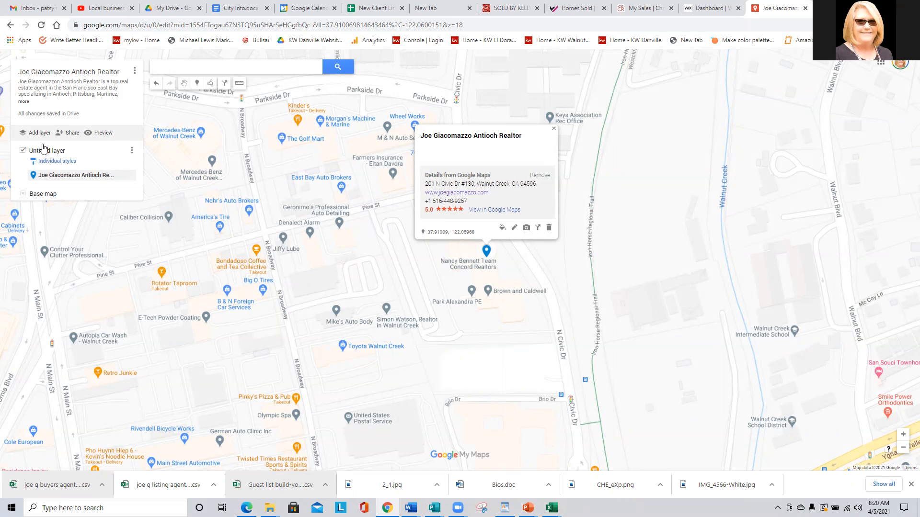
Delete the untitled layer holding the office pin.
click(131, 151)
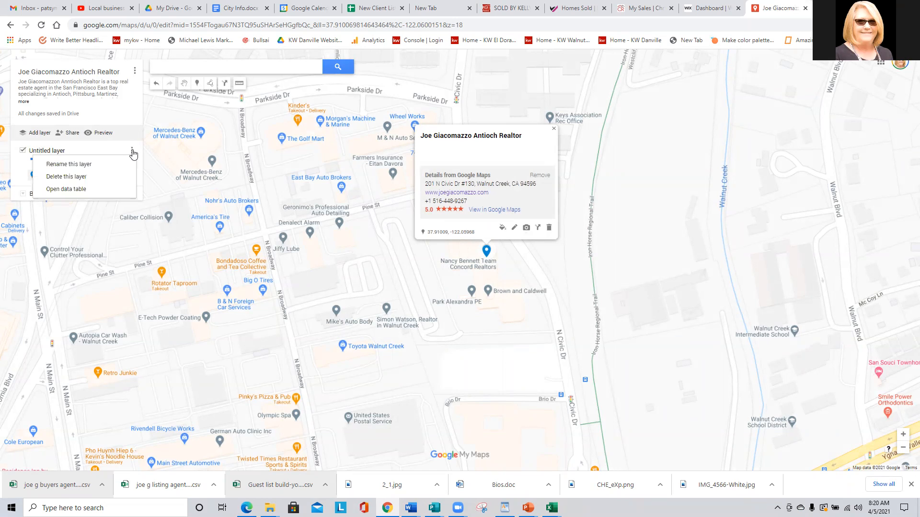
click(75, 177)
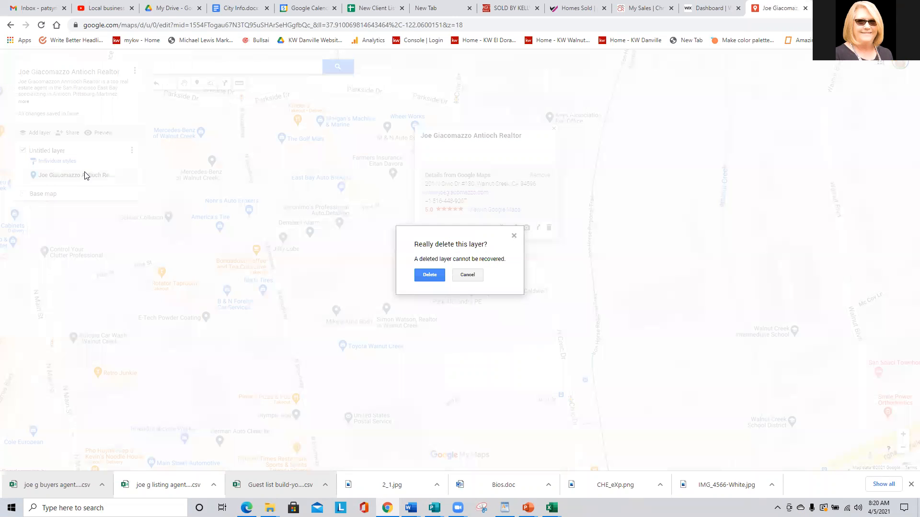
click(421, 275)
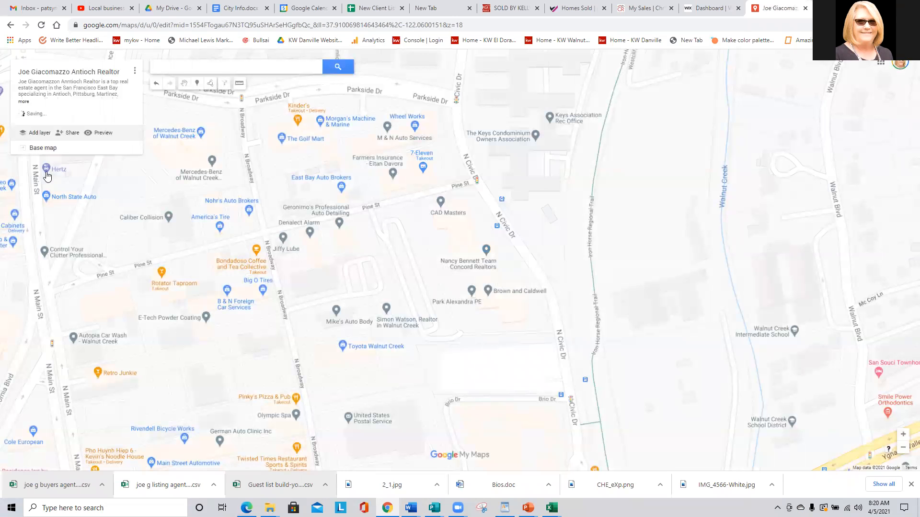
Add two empty layers and start an import into the first, switching to Excel for the data.
click(35, 133)
click(35, 133)
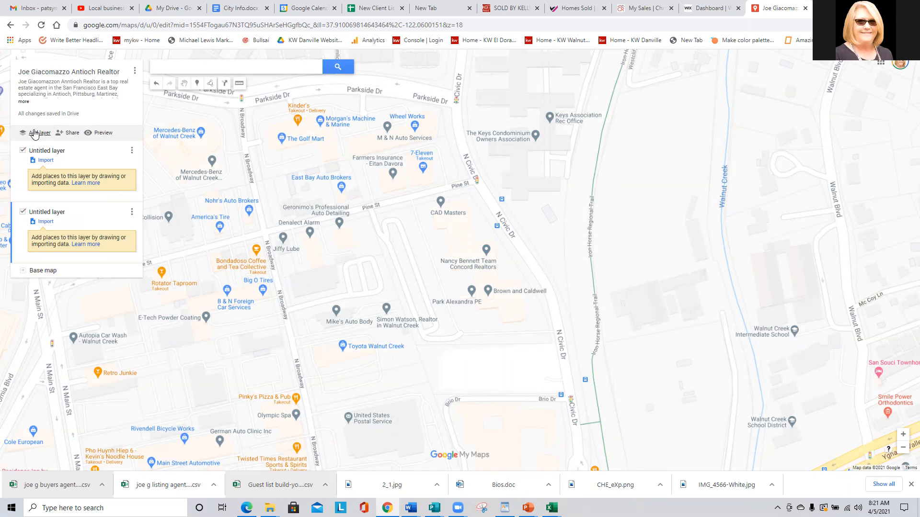
click(46, 161)
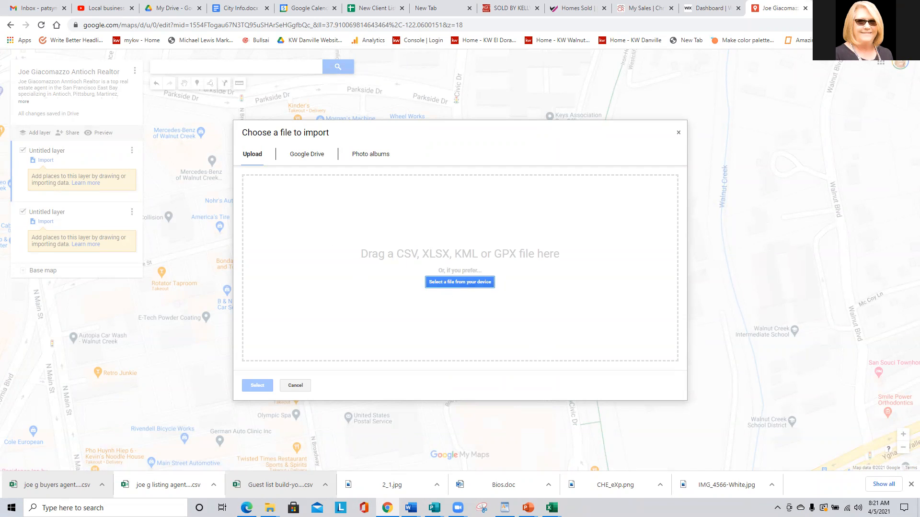
mouse_move(551, 507)
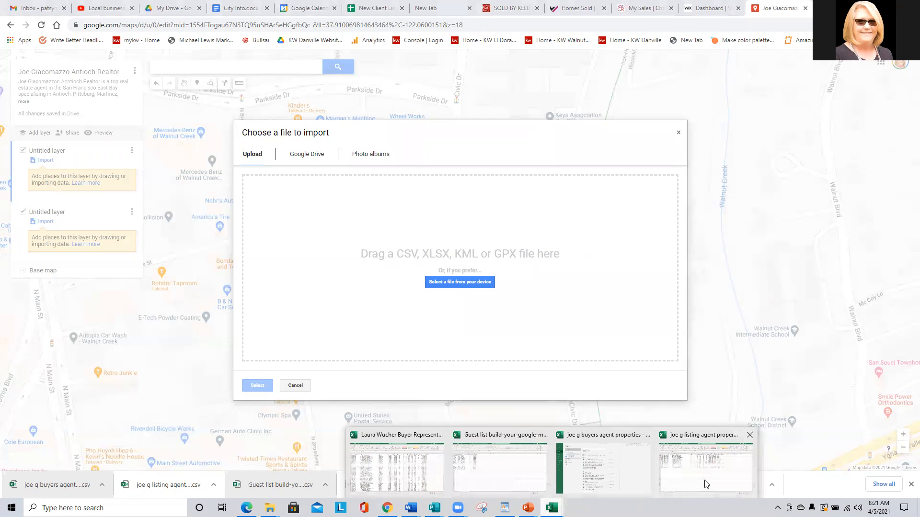
click(613, 472)
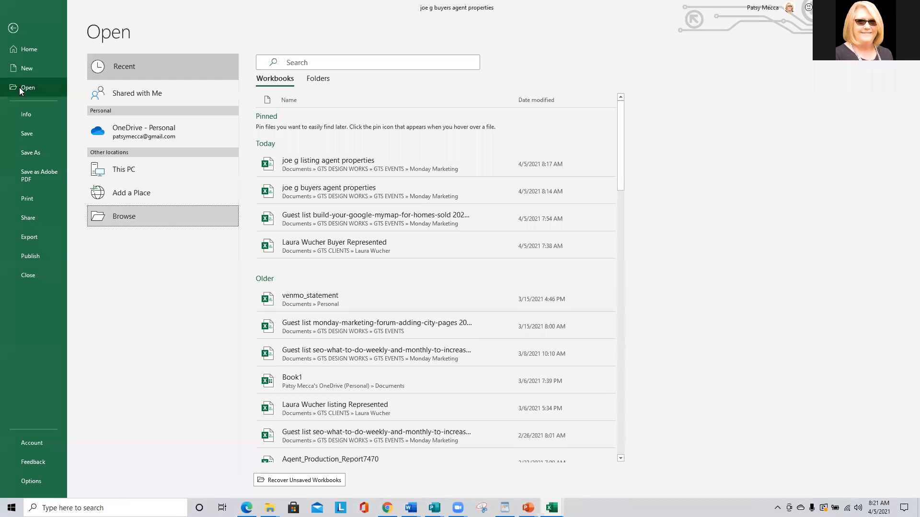
Sort the property rows A2:Q19 by the City column in descending order.
click(15, 31)
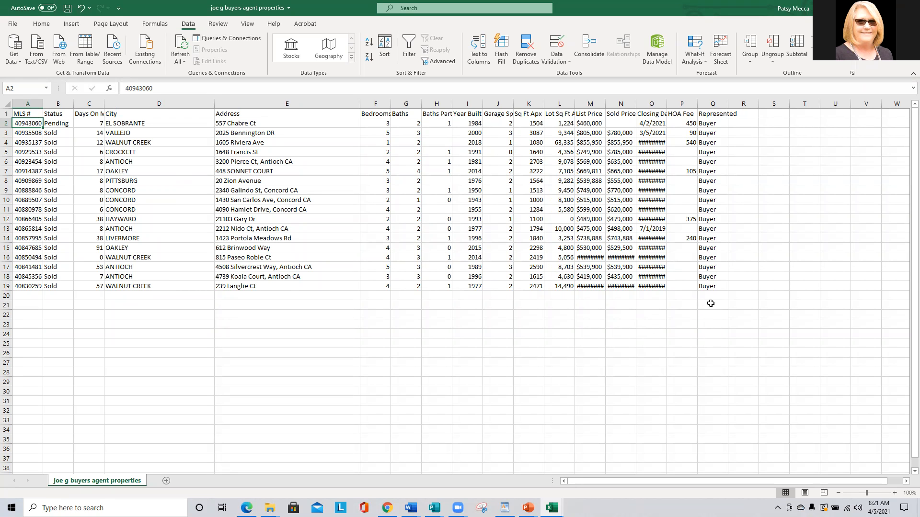
click(718, 288)
drag(523, 286, 29, 123)
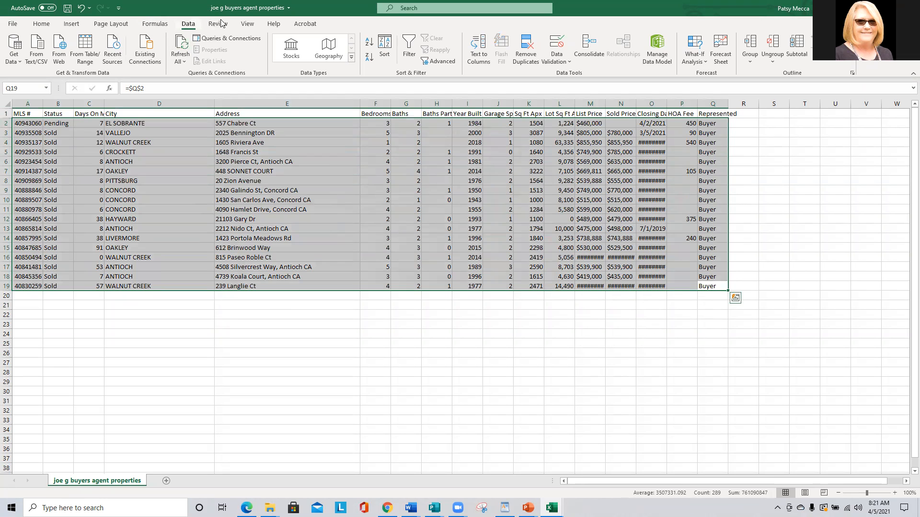
click(384, 45)
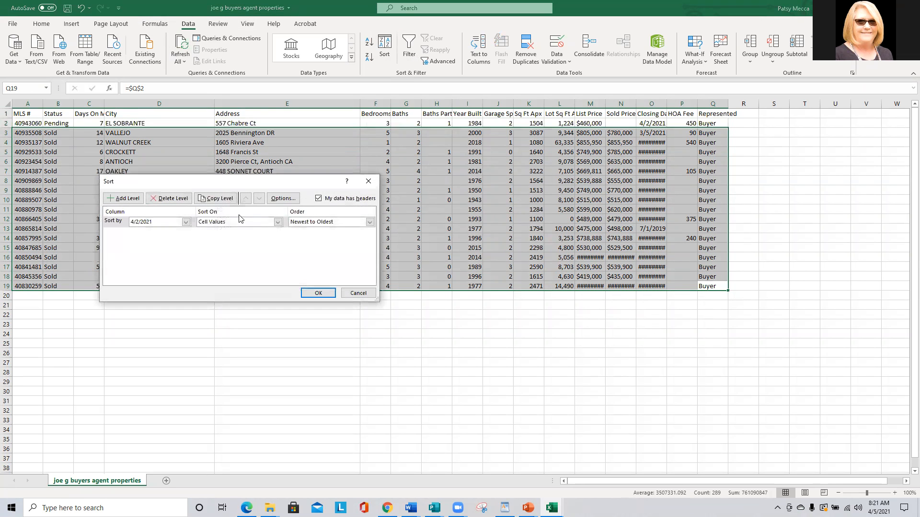
click(186, 222)
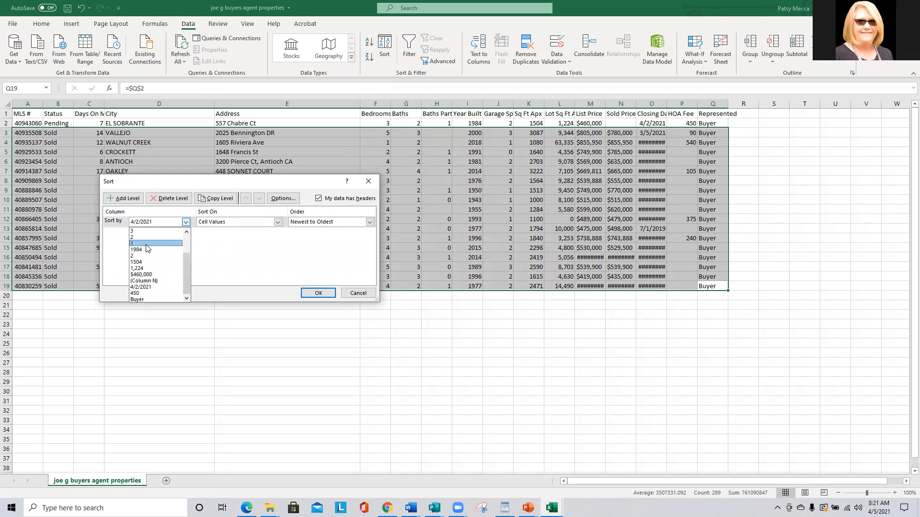
scroll(149, 250, up, 2)
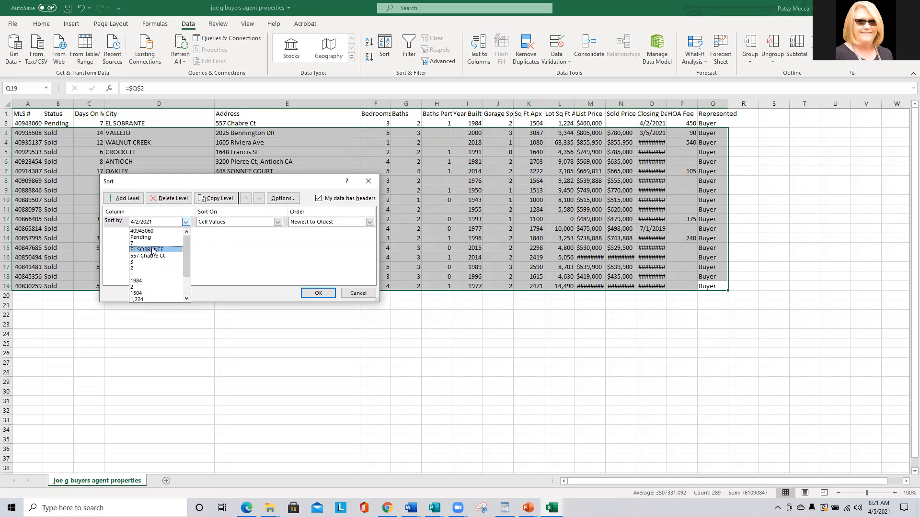
click(152, 250)
click(318, 293)
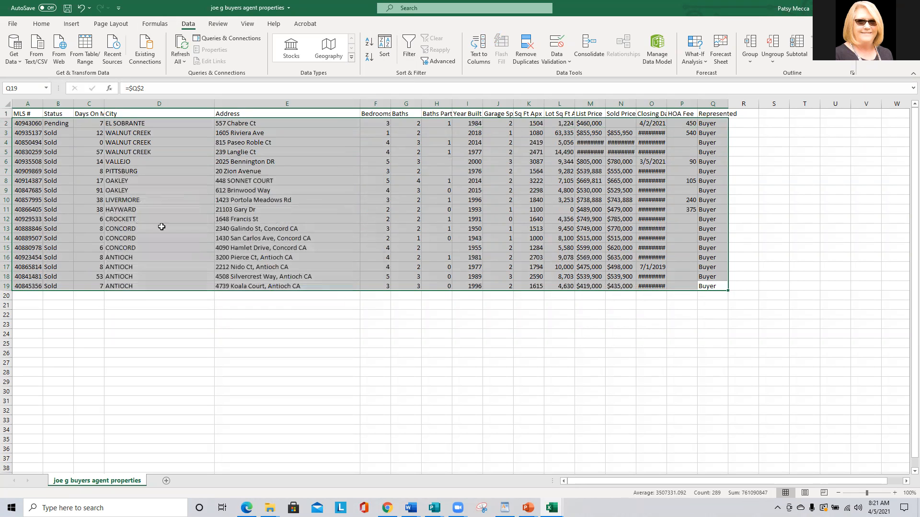
click(152, 201)
click(272, 120)
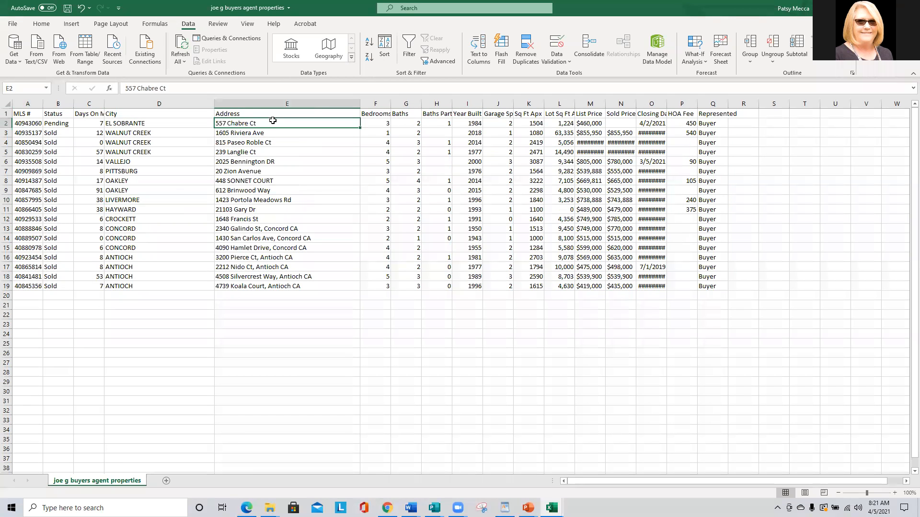
click(194, 86)
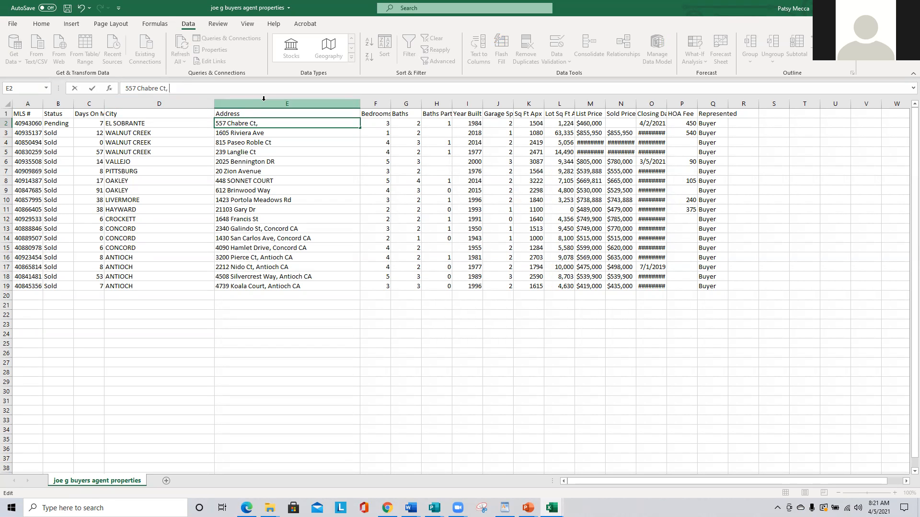
text(, El Sobrante CA)
key(Return)
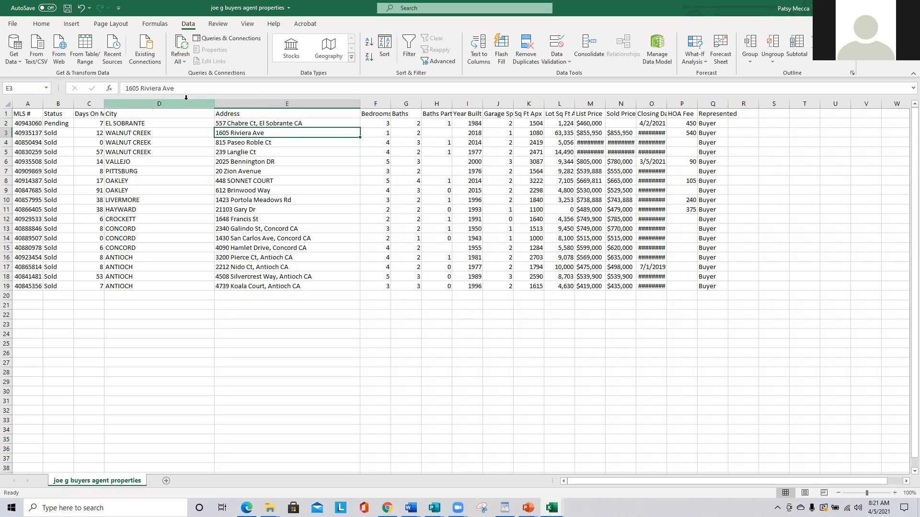
click(263, 93)
text(, W)
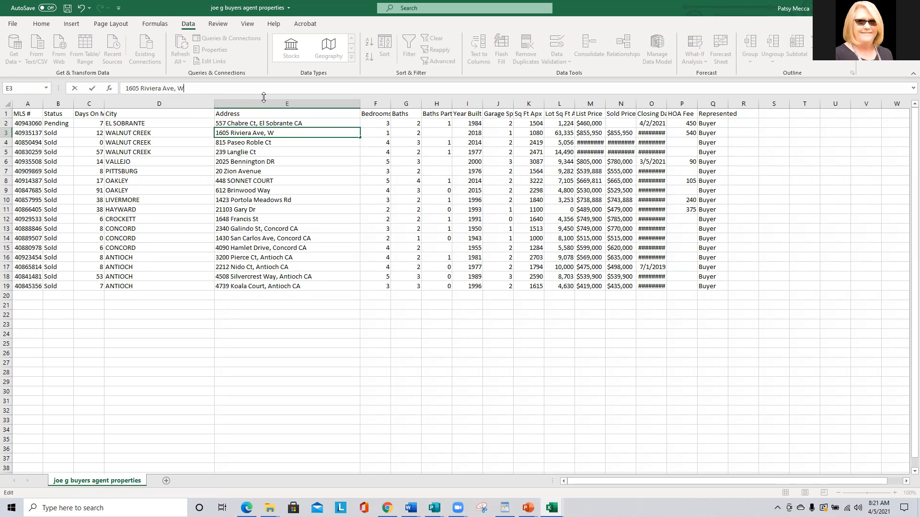
text(alnut Creek)
text(, CA)
key(BackSpace)
key(BackSpace)
drag(228, 88, 175, 88)
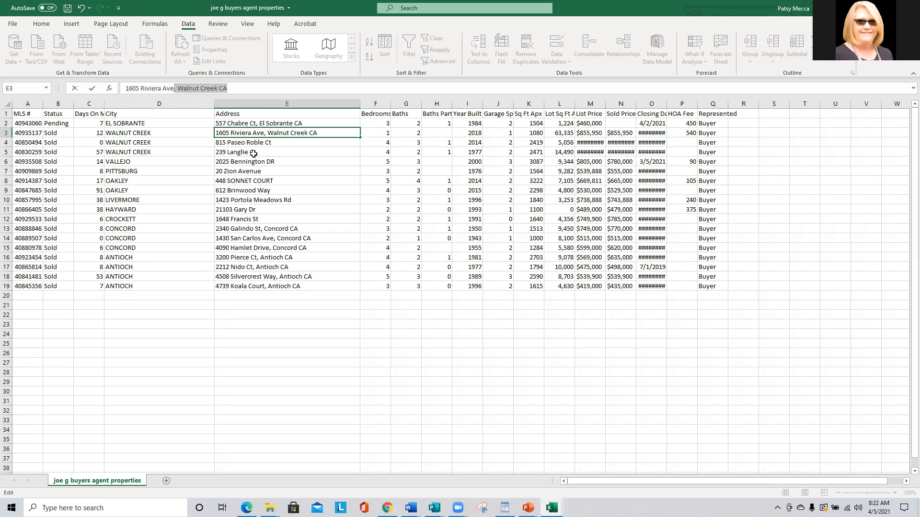
click(274, 141)
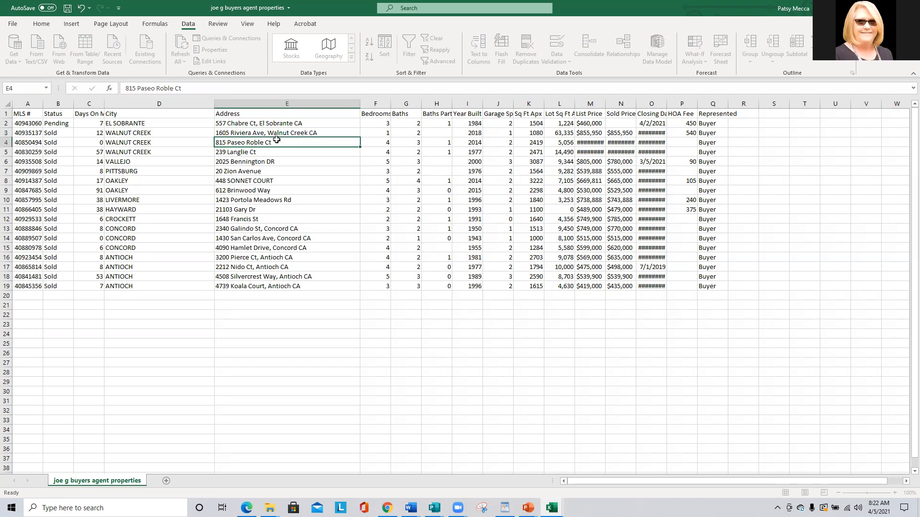
click(198, 87)
text(, Walnut Creek CA)
click(269, 148)
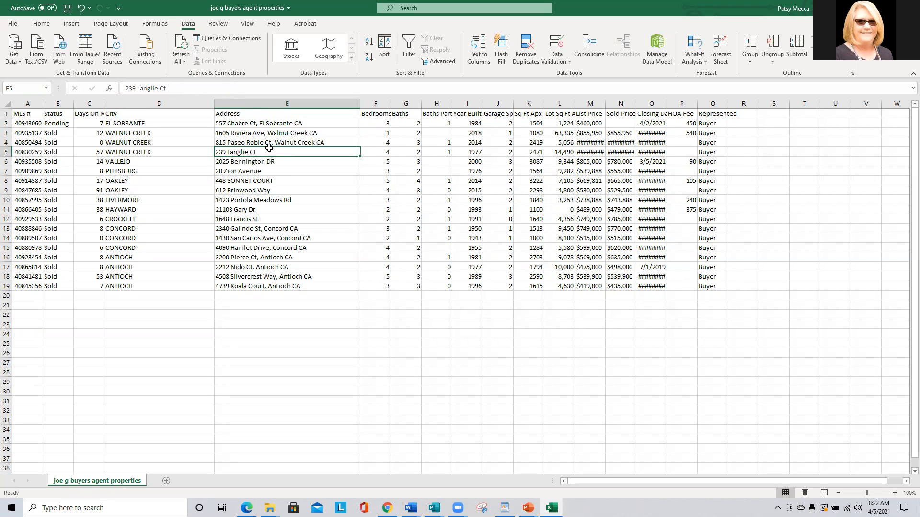
click(180, 88)
text(, Walnut Creek CA)
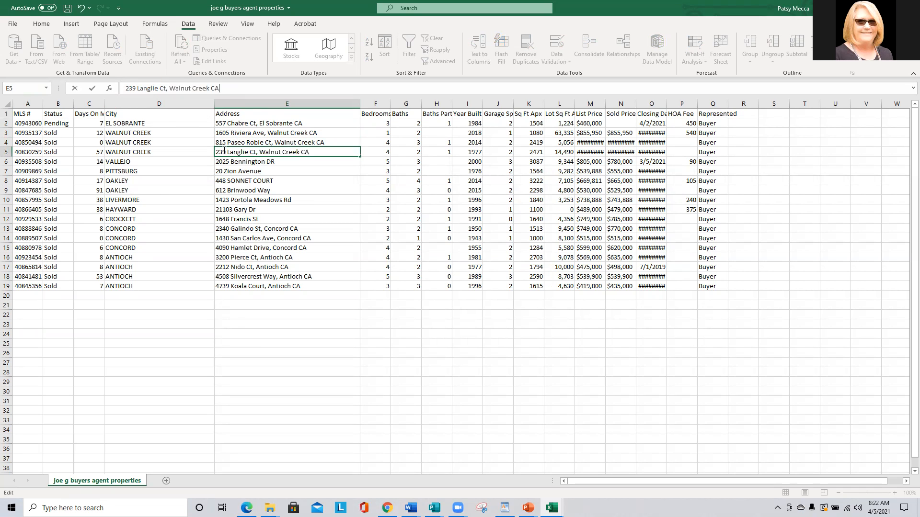
click(248, 160)
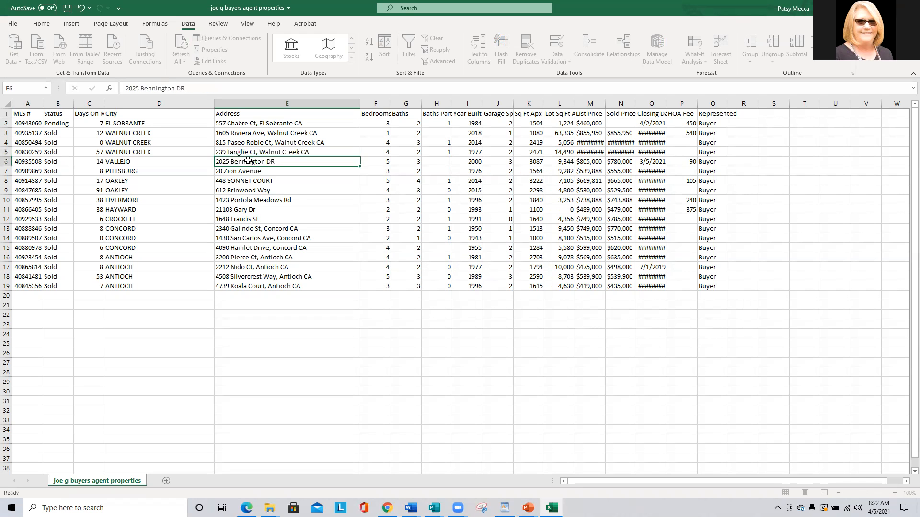
click(213, 91)
text(, Walnut Creek CA)
drag(229, 88, 188, 88)
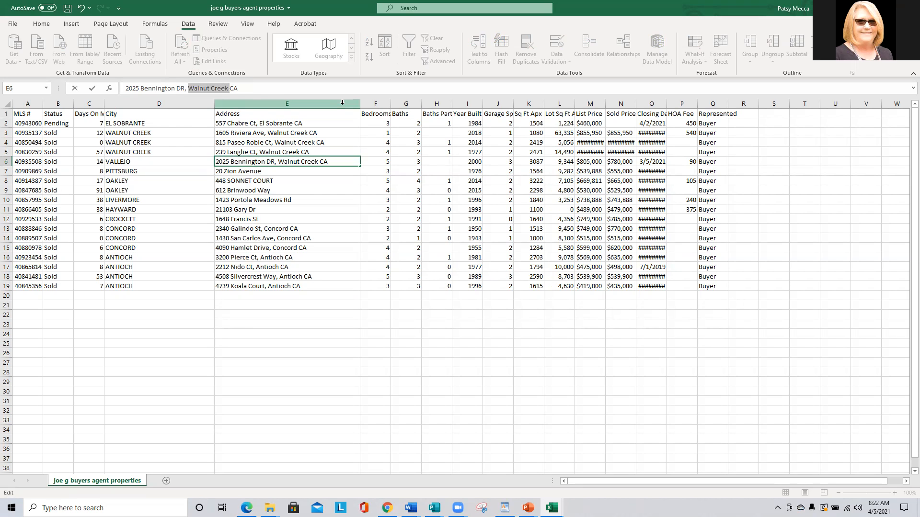
text(Vall)
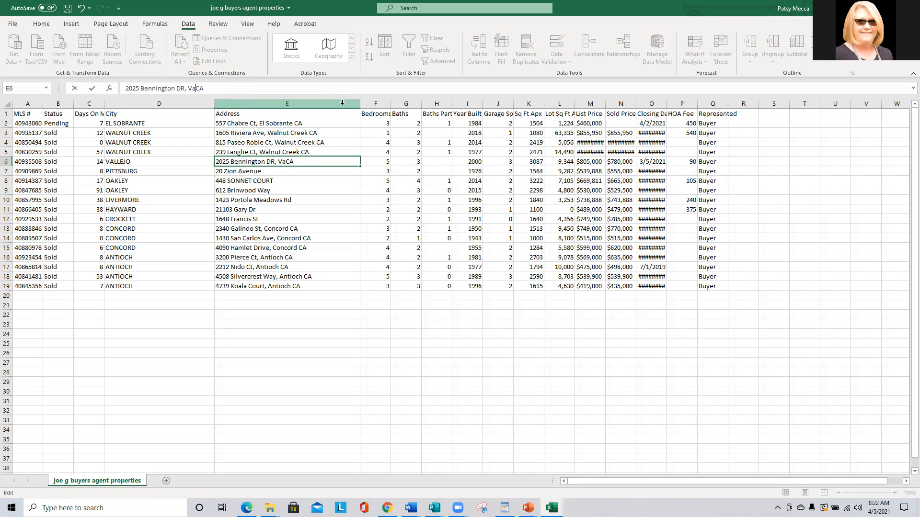
text(ejo)
click(227, 171)
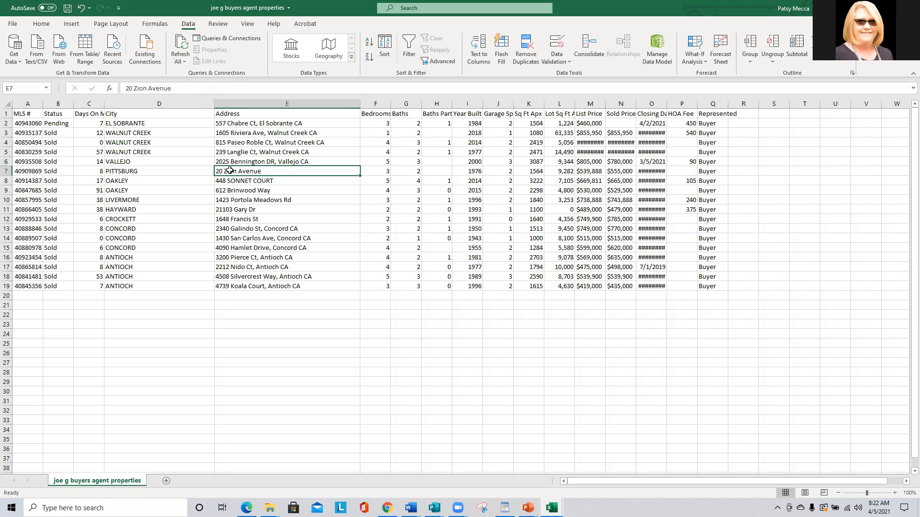
click(187, 87)
text(, Walnut Creek CA)
drag(218, 88, 174, 89)
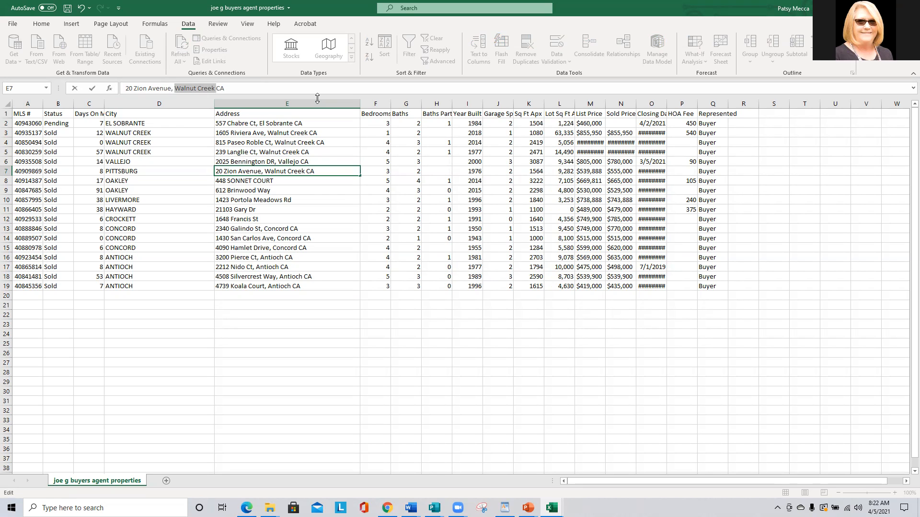
text(Pittsburg)
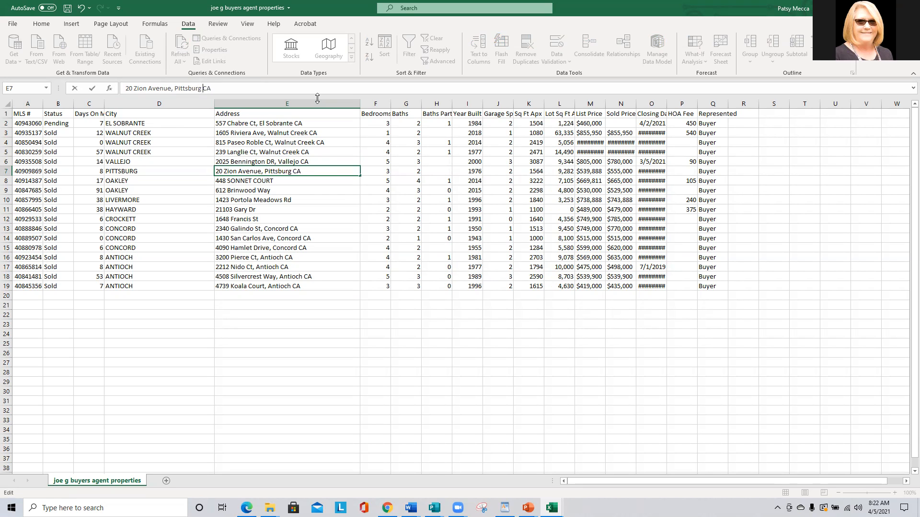
click(264, 182)
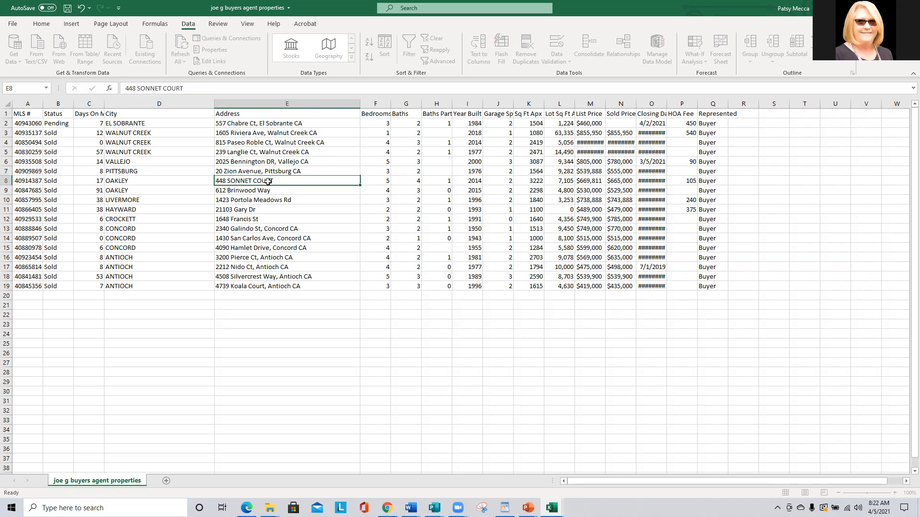
click(205, 91)
text(, Walnut Creek CA)
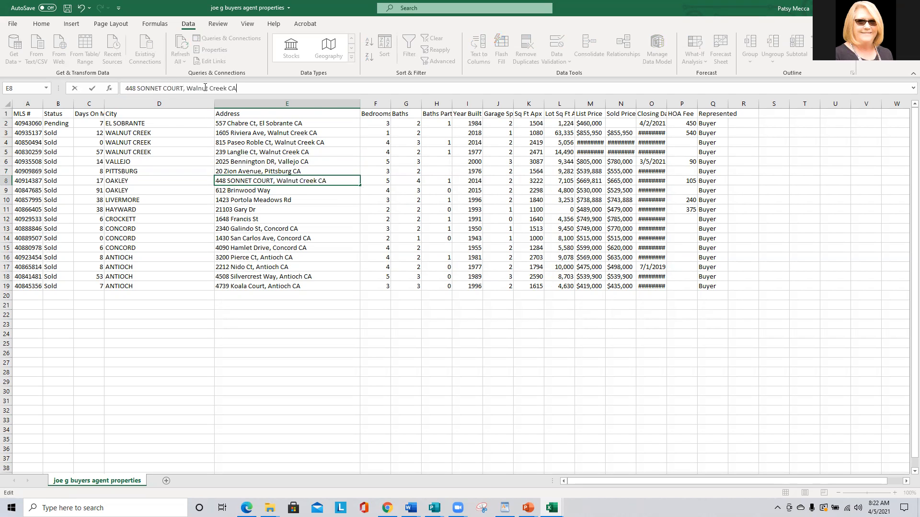
drag(229, 87, 187, 88)
text(Oakley)
drag(217, 89, 186, 87)
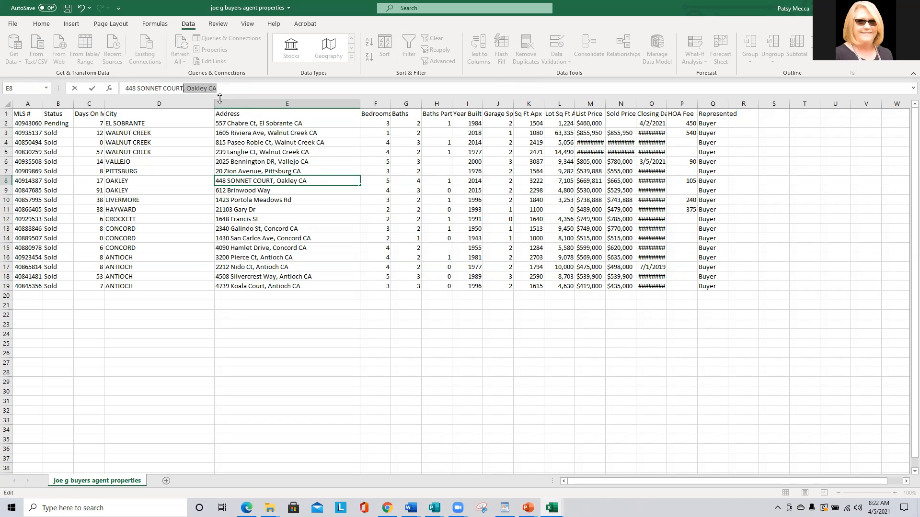
click(243, 190)
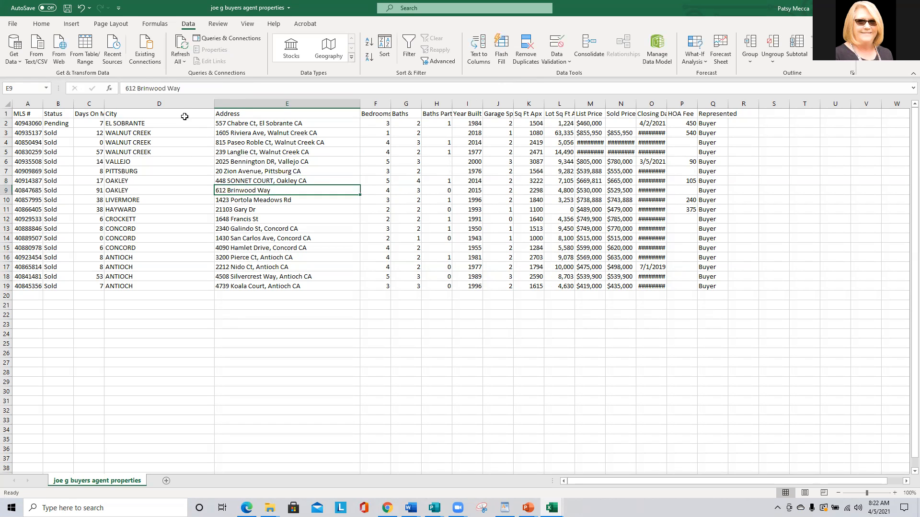
click(194, 88)
text(, Oakley CA)
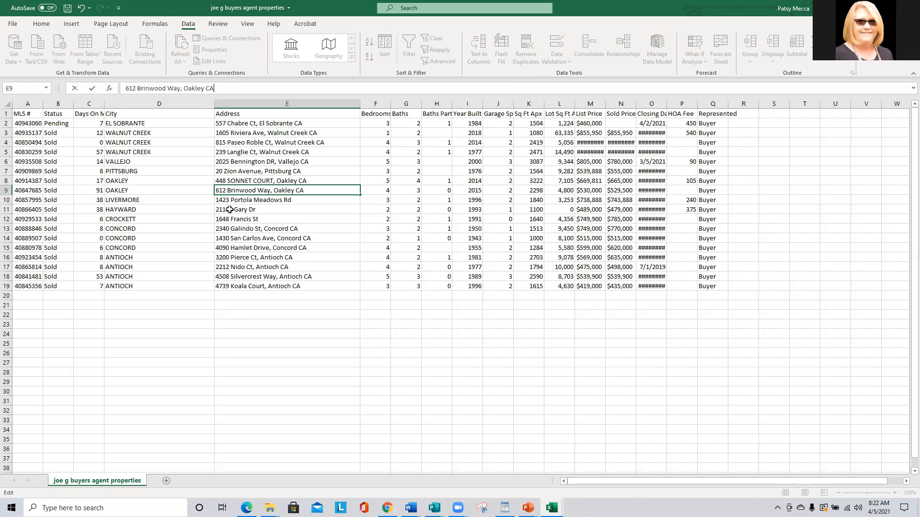
key(Return)
click(214, 91)
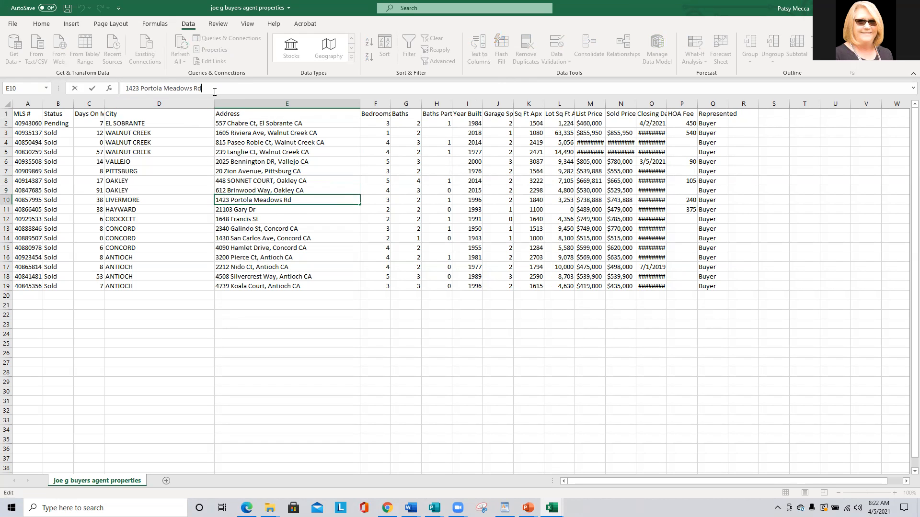
text(, Oakley CA)
double_click(216, 88)
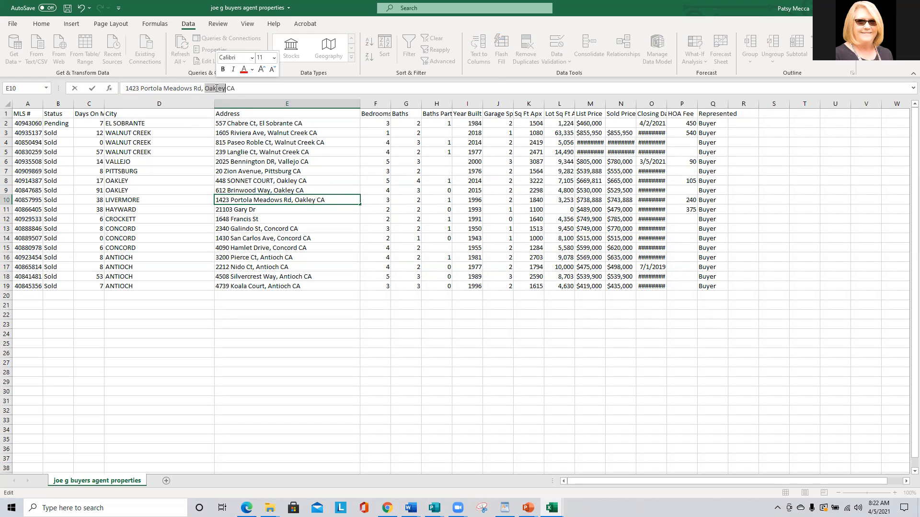
text(Livermore)
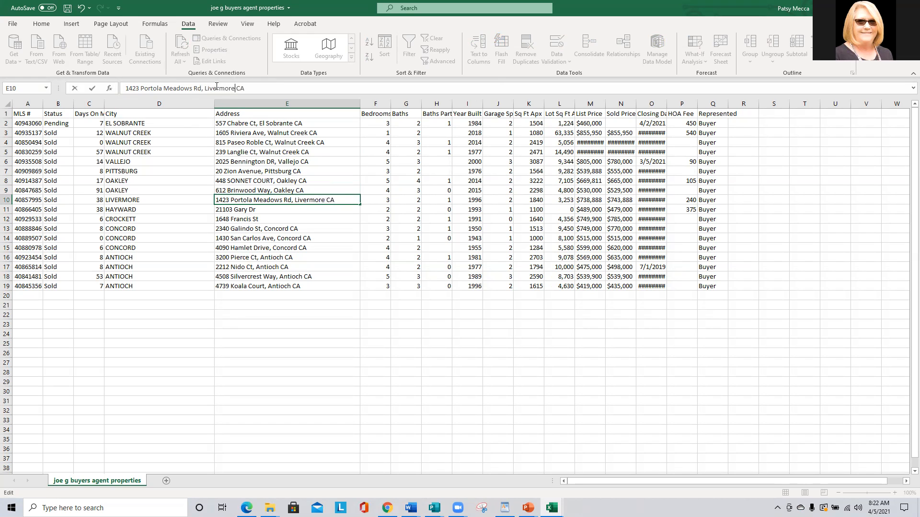
click(220, 208)
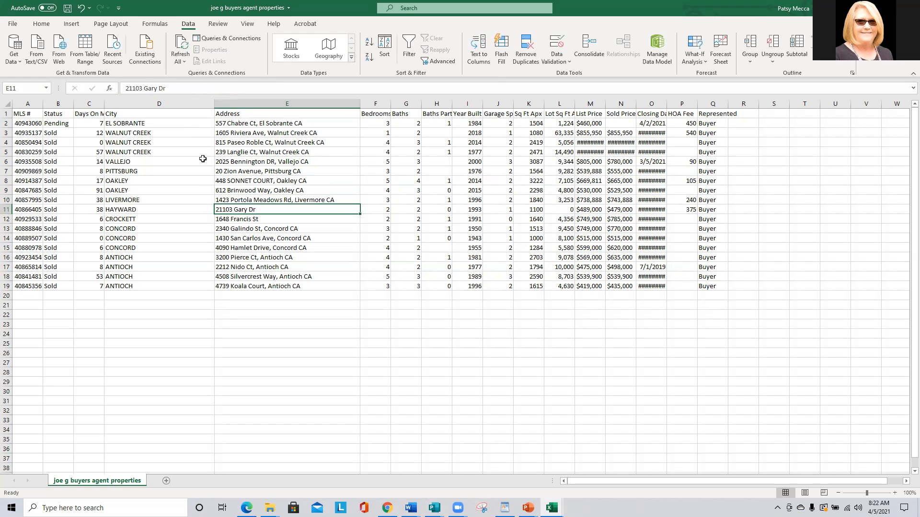
click(188, 89)
text(, Oakley CA)
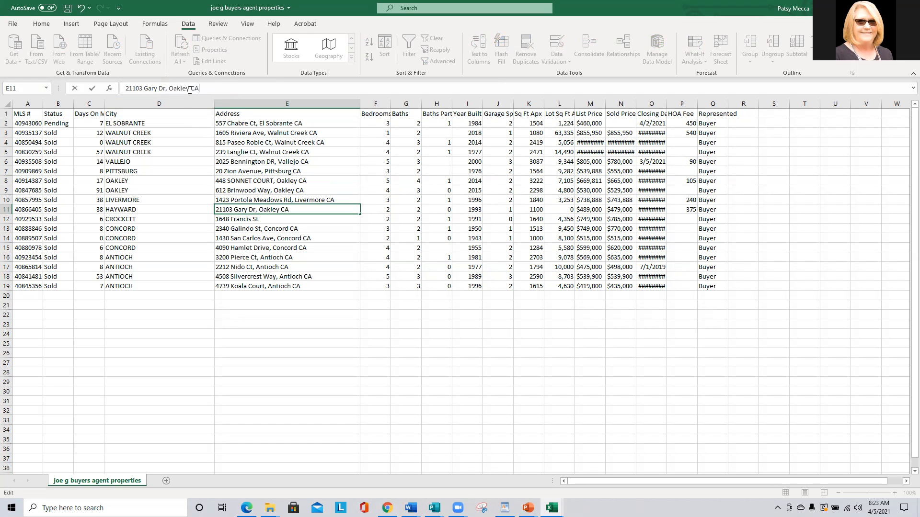
double_click(179, 88)
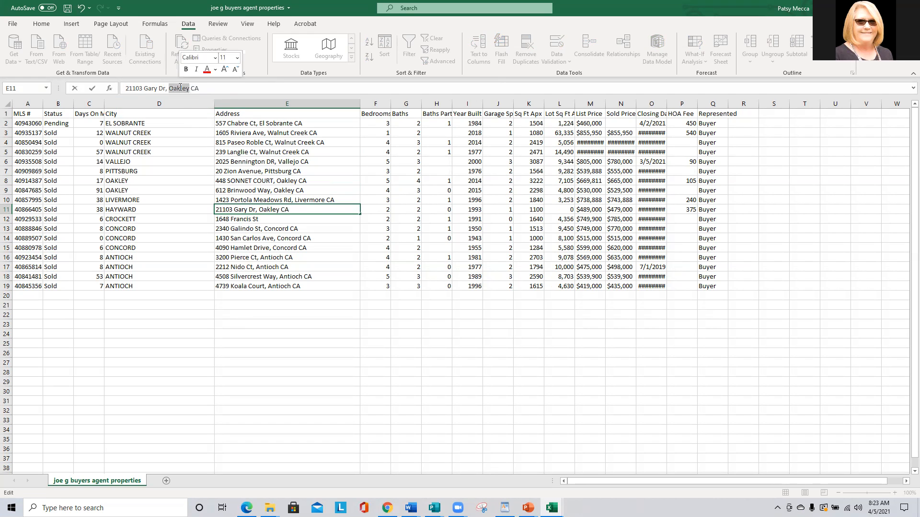
text(Hayward)
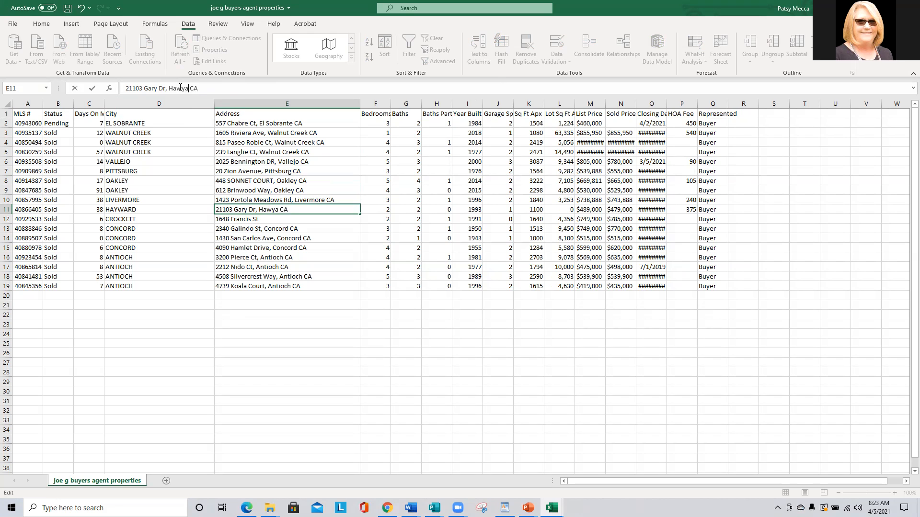
click(249, 218)
click(187, 89)
text(, Oakley CA)
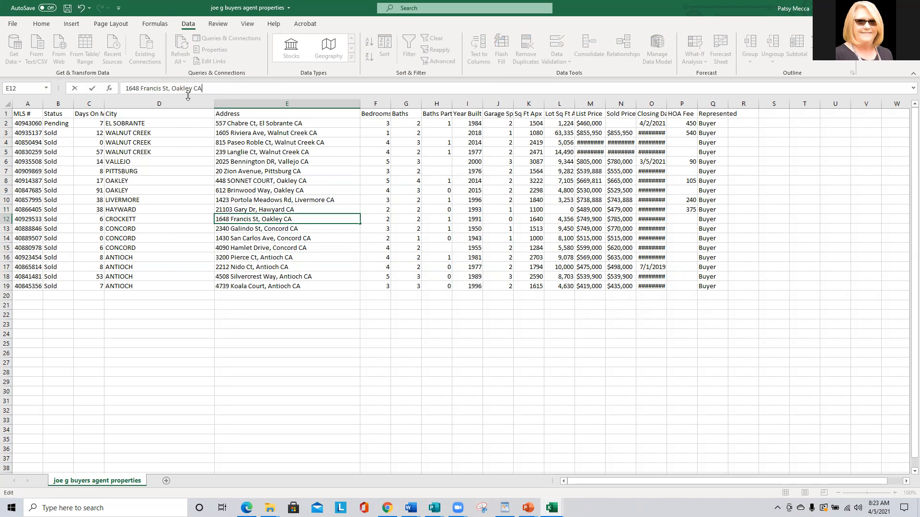
double_click(186, 88)
text(Crockett)
click(294, 236)
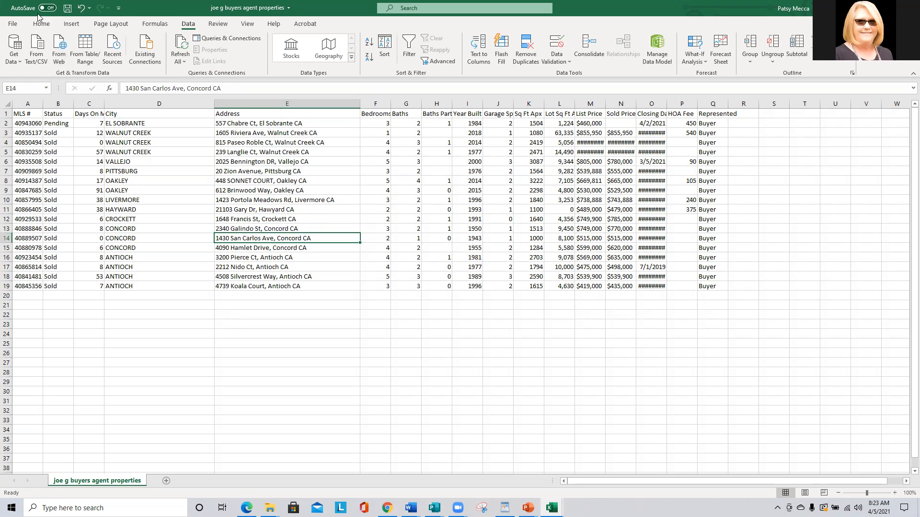
Widen the Closing Date column and save the sheet as CSV (Comma delimited), replacing the existing file.
click(67, 8)
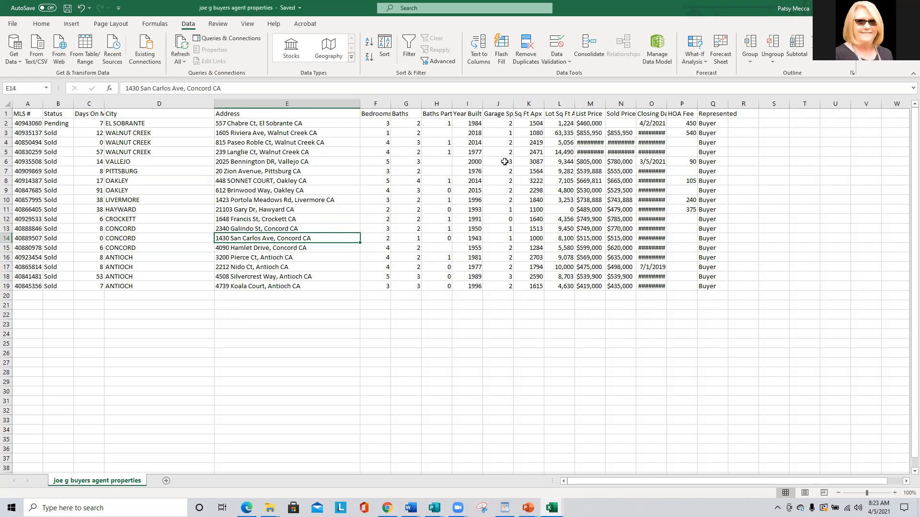
drag(666, 104, 701, 106)
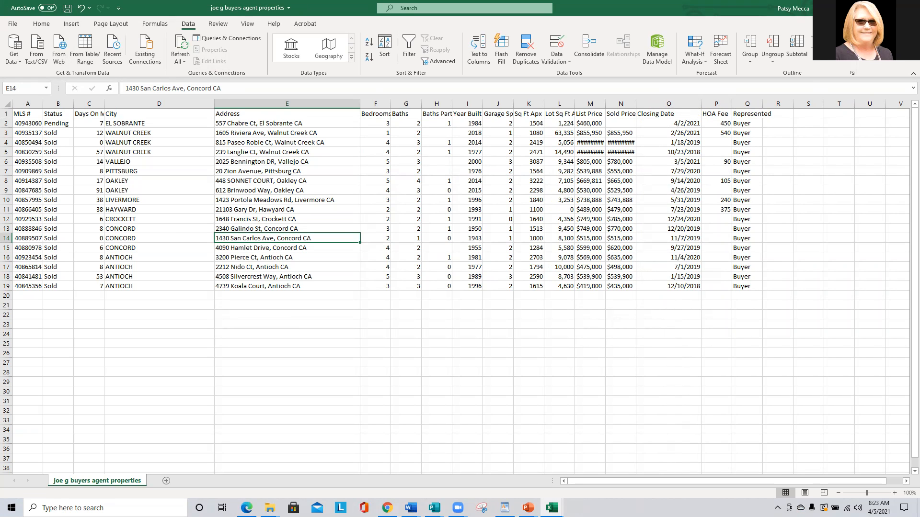
click(12, 26)
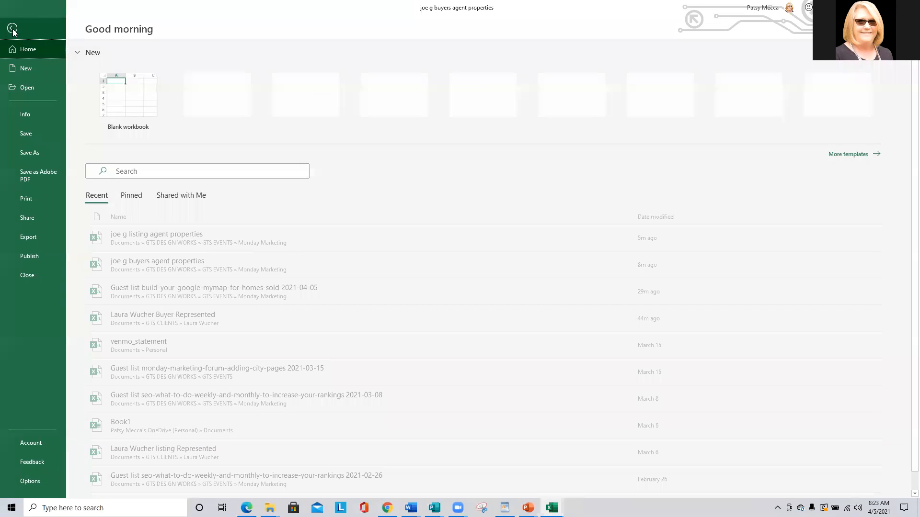
click(20, 152)
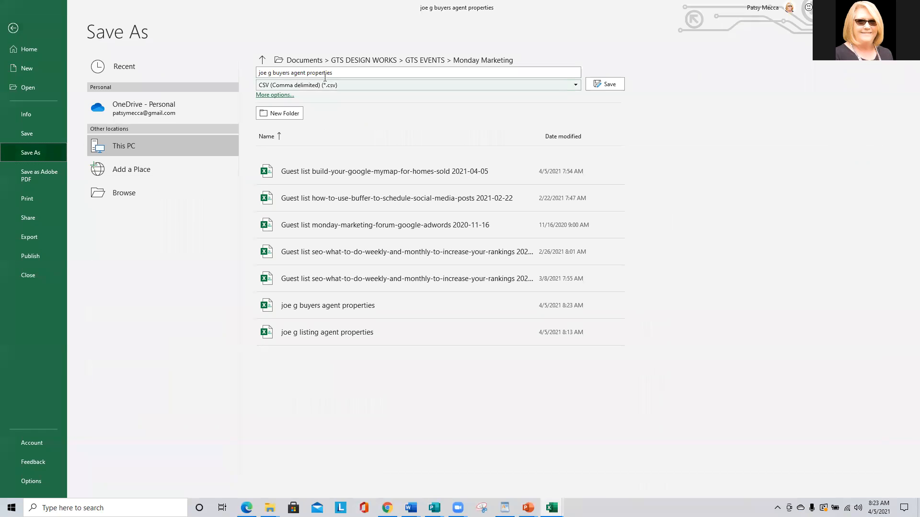
click(618, 84)
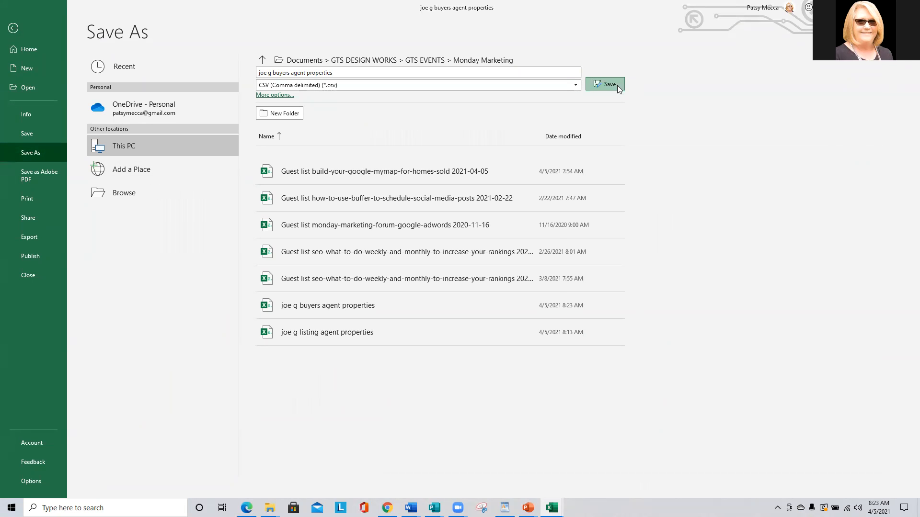
click(491, 288)
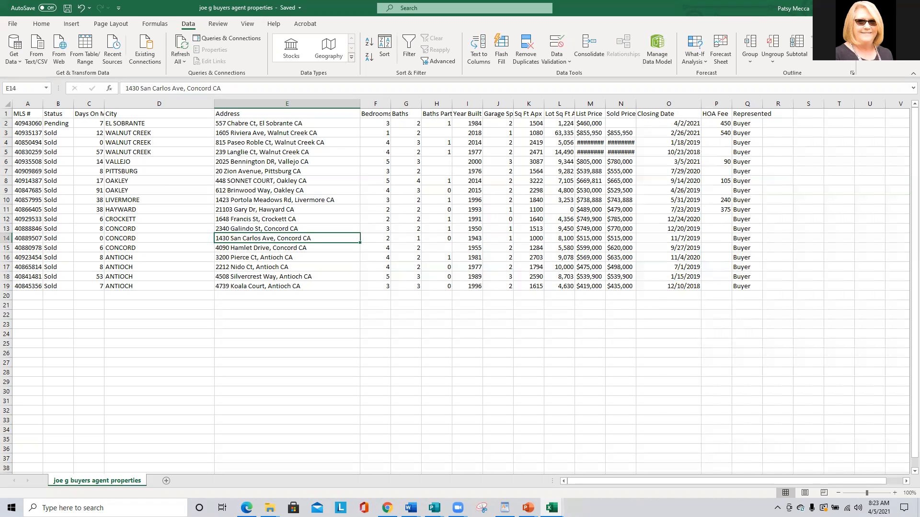
click(865, 8)
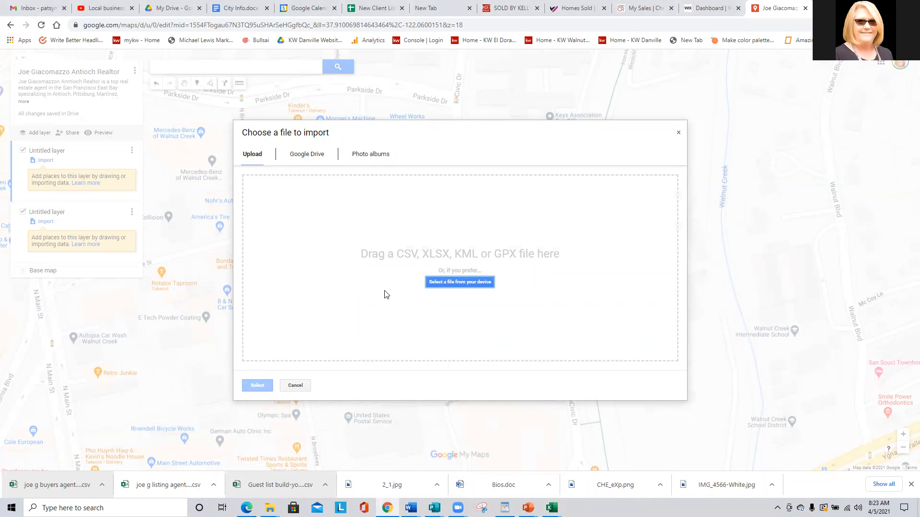
Import the buyers agent properties CSV from the Monday Marketing folder into the map layer.
click(474, 286)
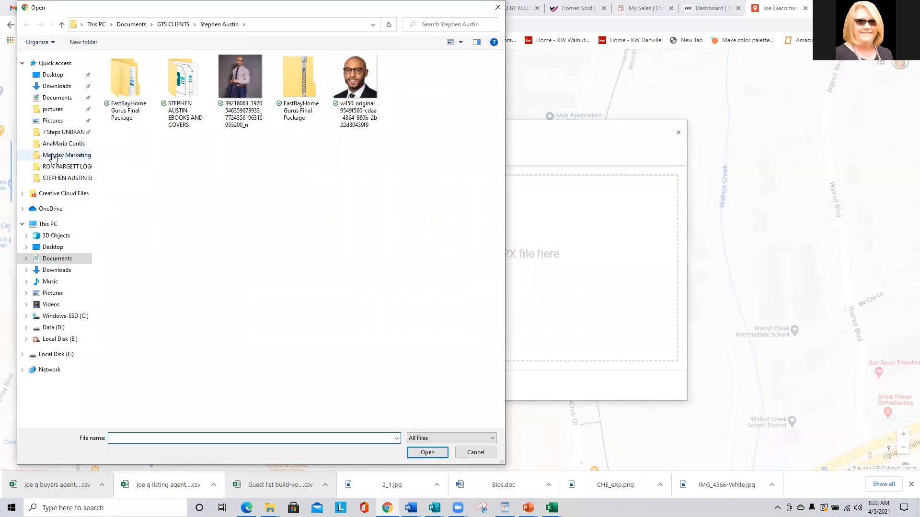
click(60, 155)
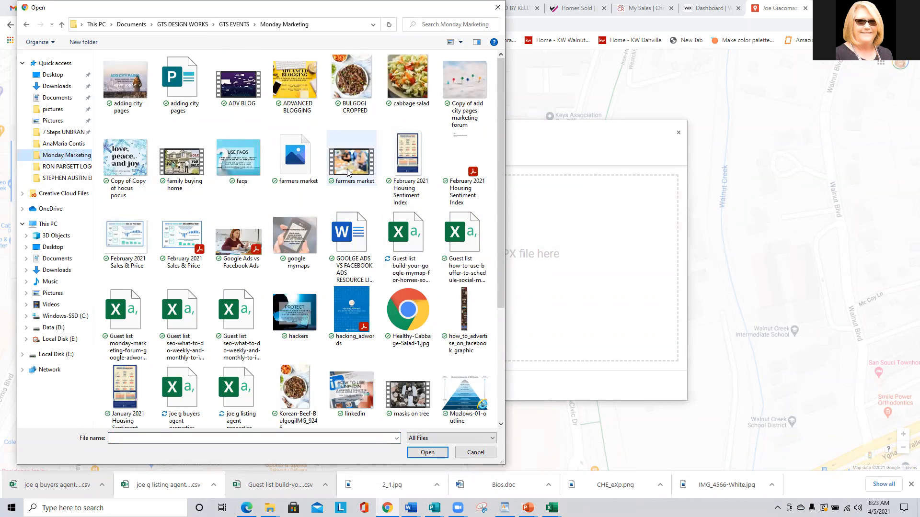
scroll(347, 170, down, 3)
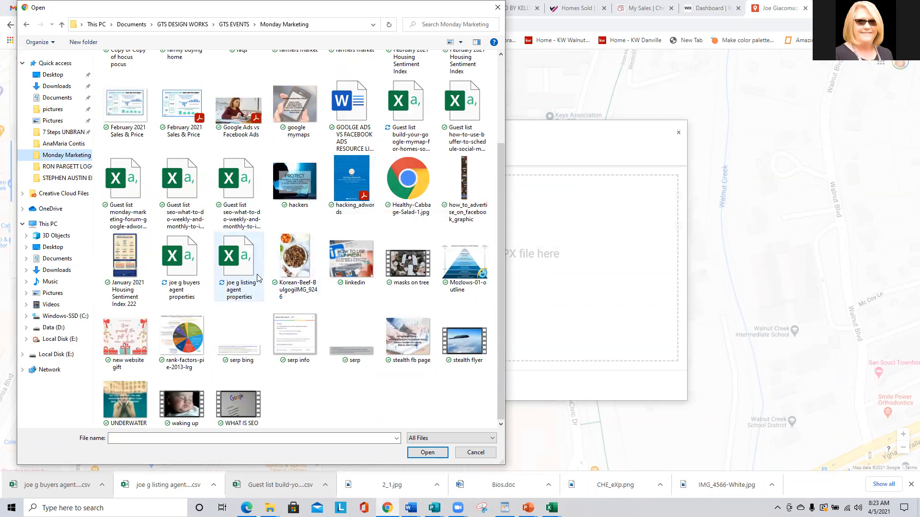
double_click(176, 251)
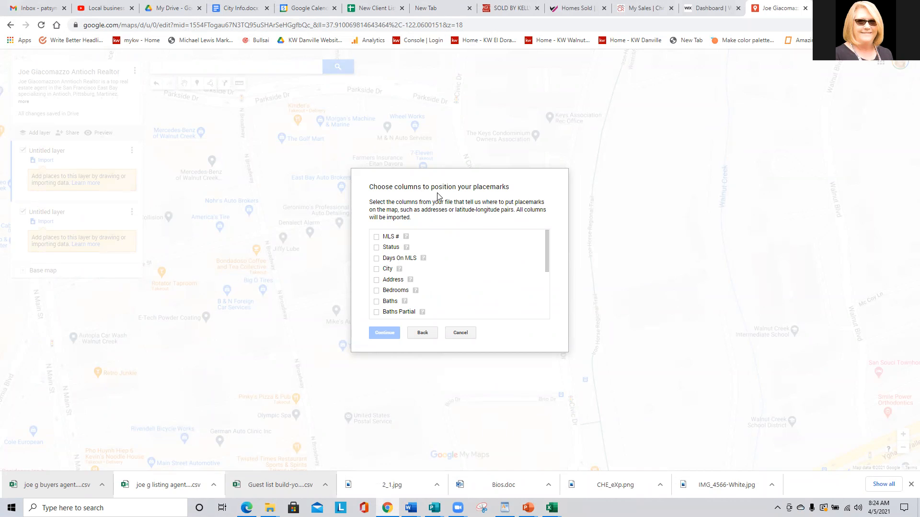
Position the imported pins by the Address column and title each marker by Address.
click(377, 280)
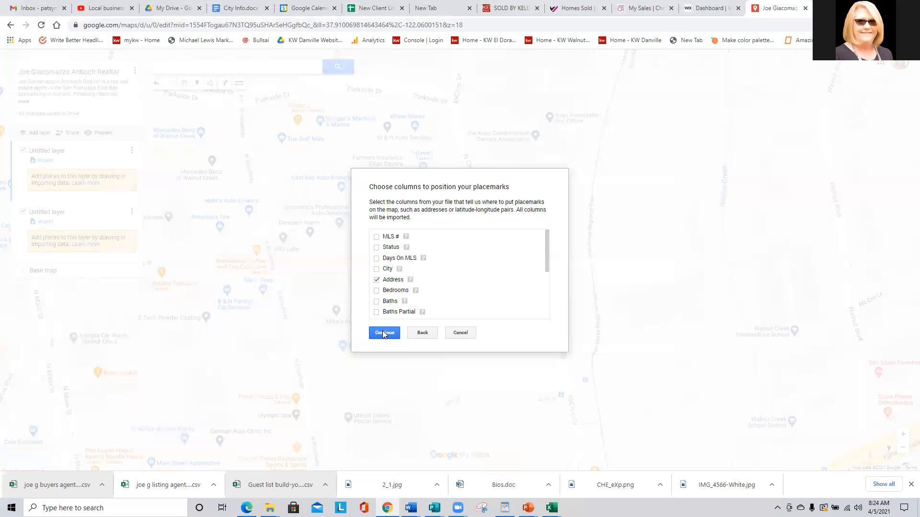
click(385, 332)
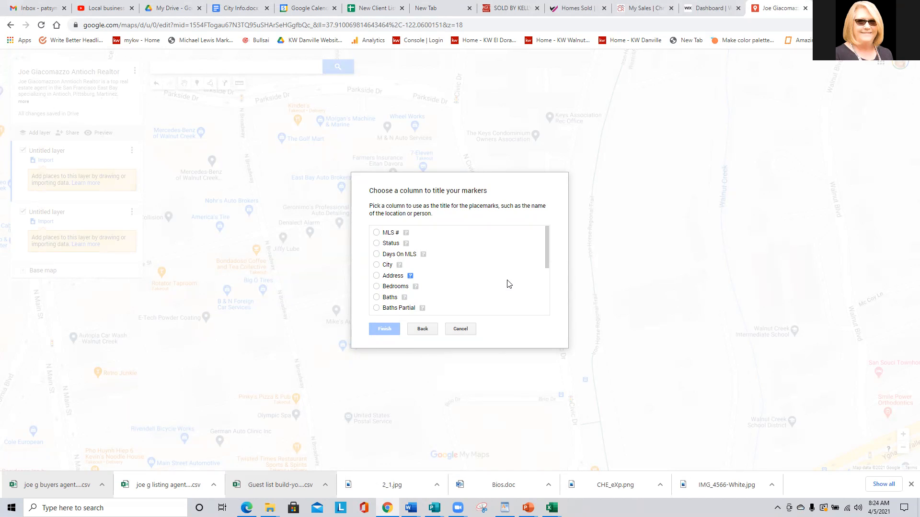
click(376, 277)
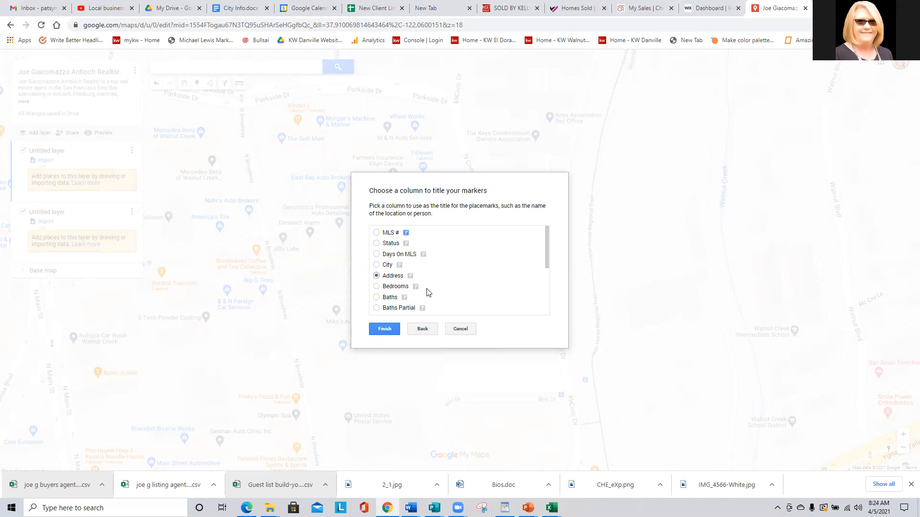
click(385, 329)
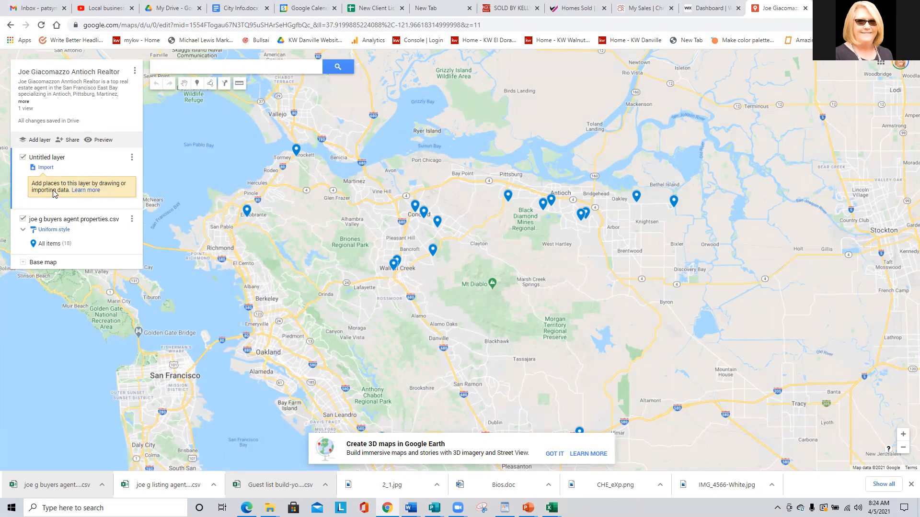
Name the empty untitled layer 'Buyer Purchases'.
click(129, 158)
click(46, 160)
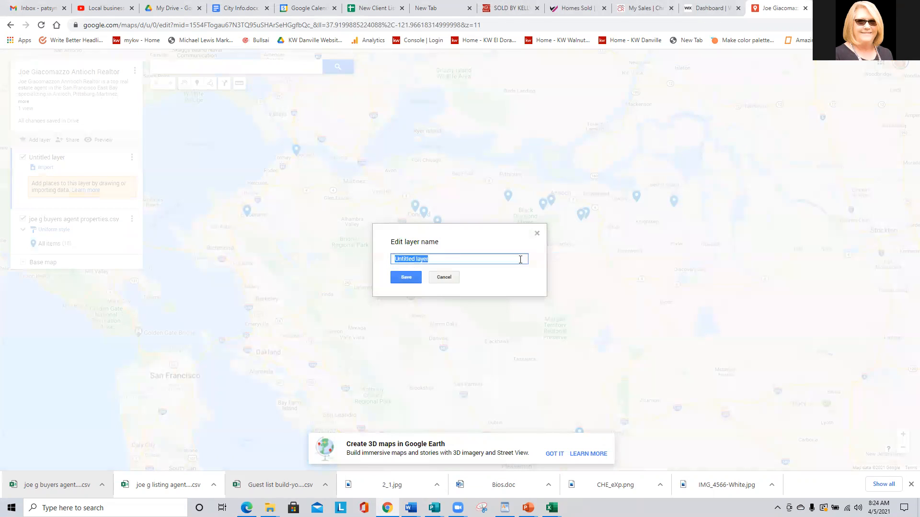
text(Buyer Purchases)
click(406, 277)
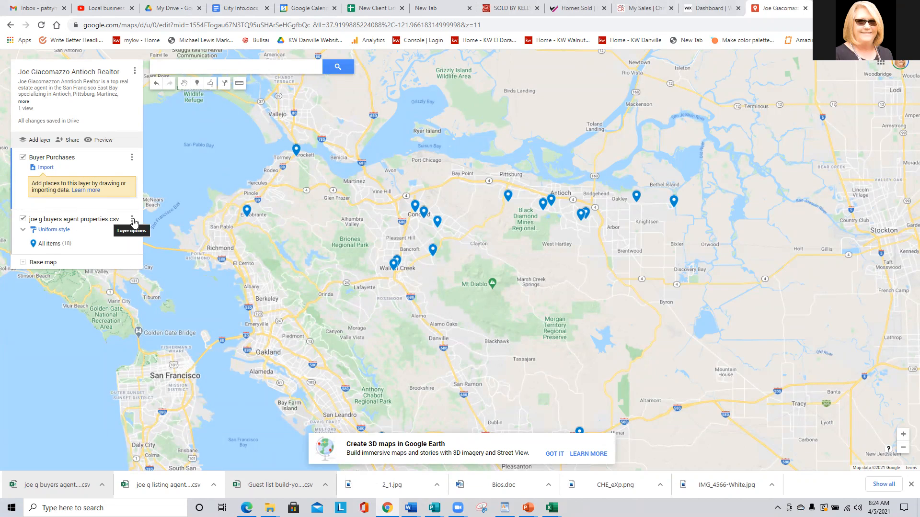
Rename the imported addresses layer to 'Buyer'.
click(102, 220)
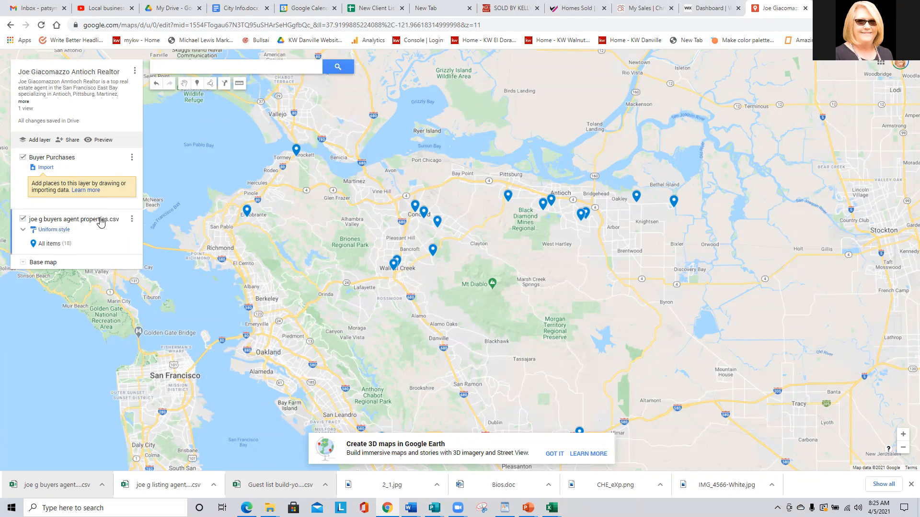
click(132, 219)
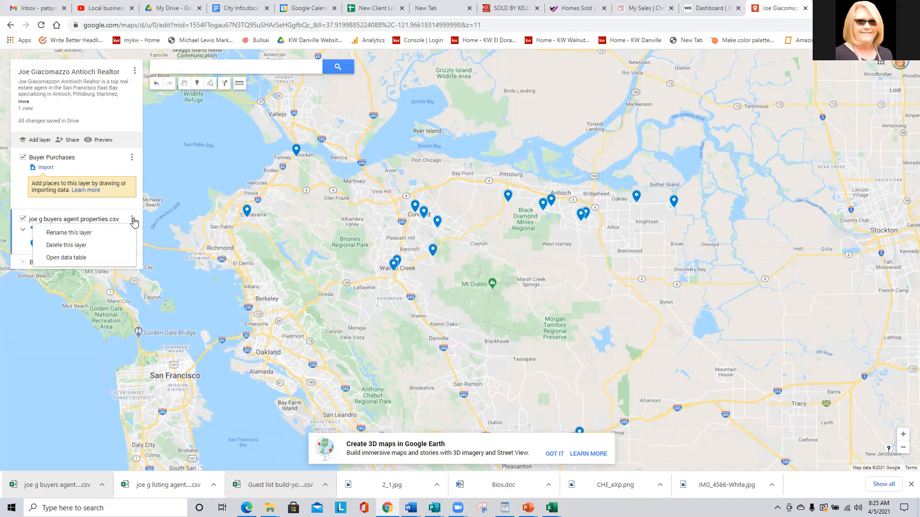
click(86, 233)
text(Buyer)
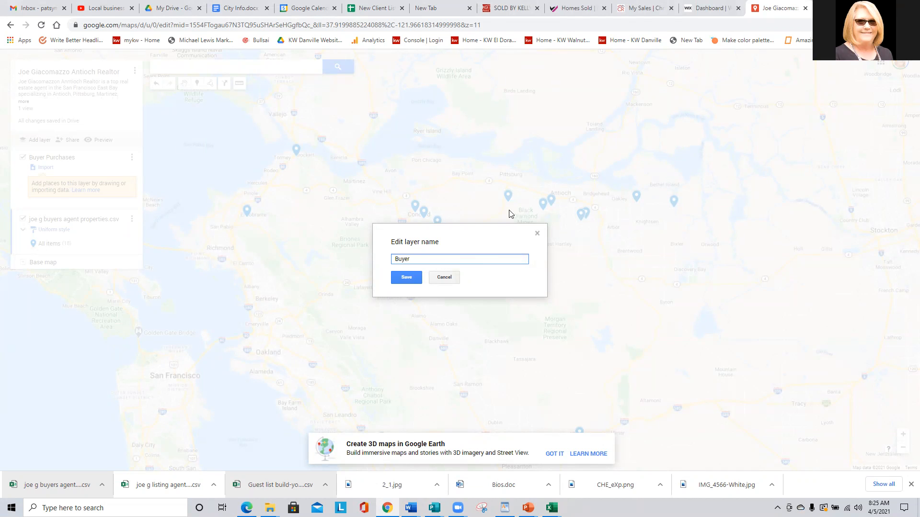
click(400, 278)
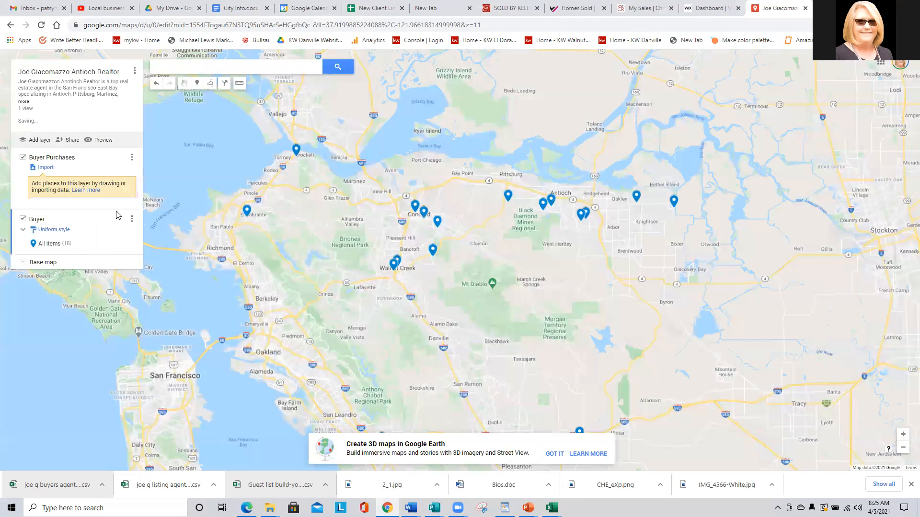
Delete the empty layer and rename the imported 'Buyer' layer to 'Buyer Purchases'.
click(132, 159)
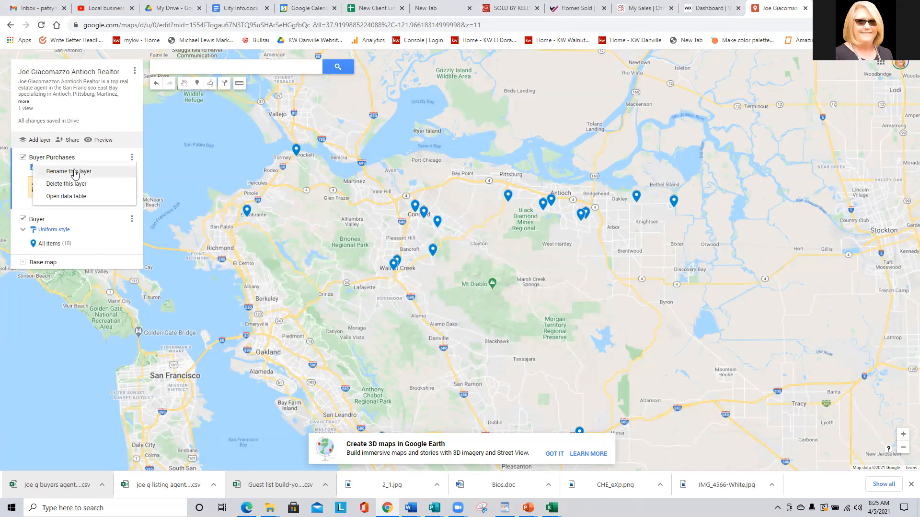
click(67, 184)
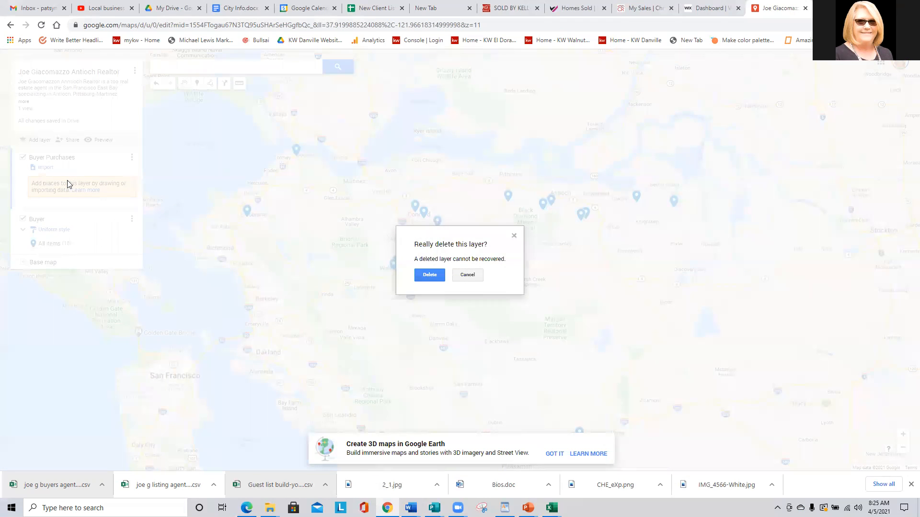
click(429, 275)
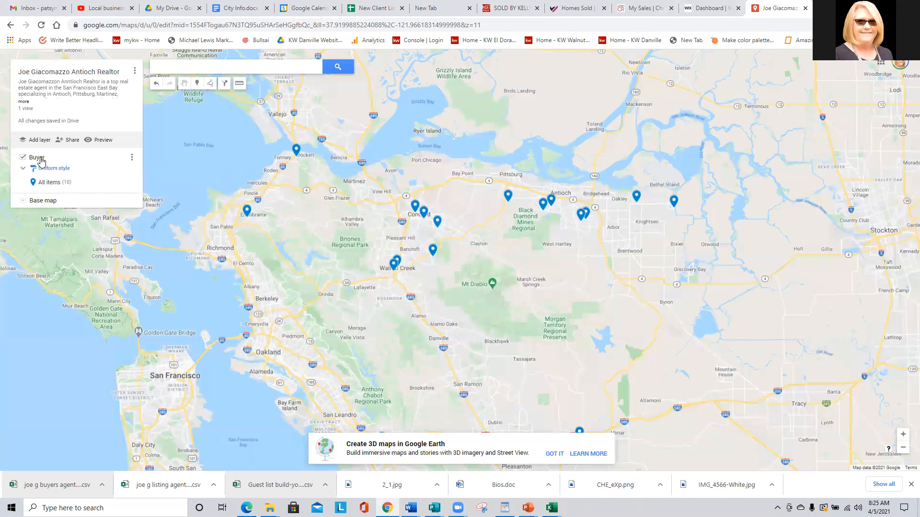
click(133, 163)
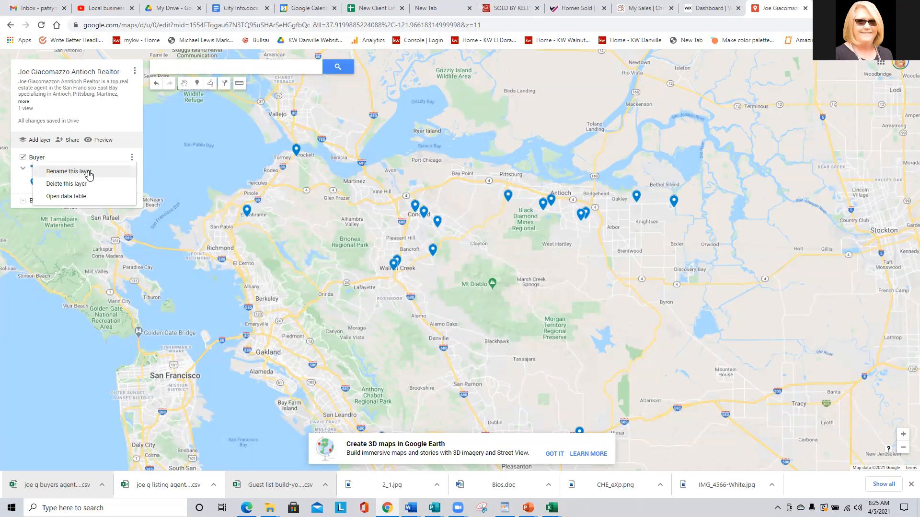
click(91, 172)
click(430, 260)
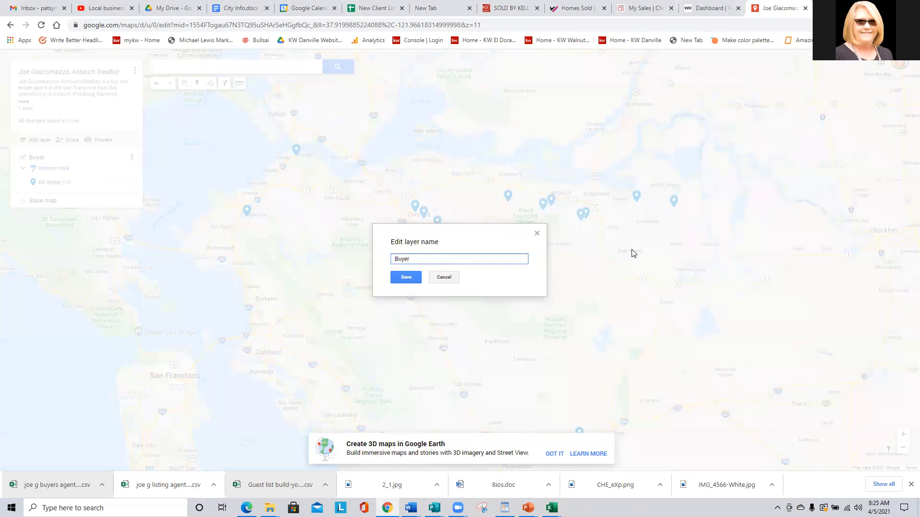
text(Purchases)
click(397, 278)
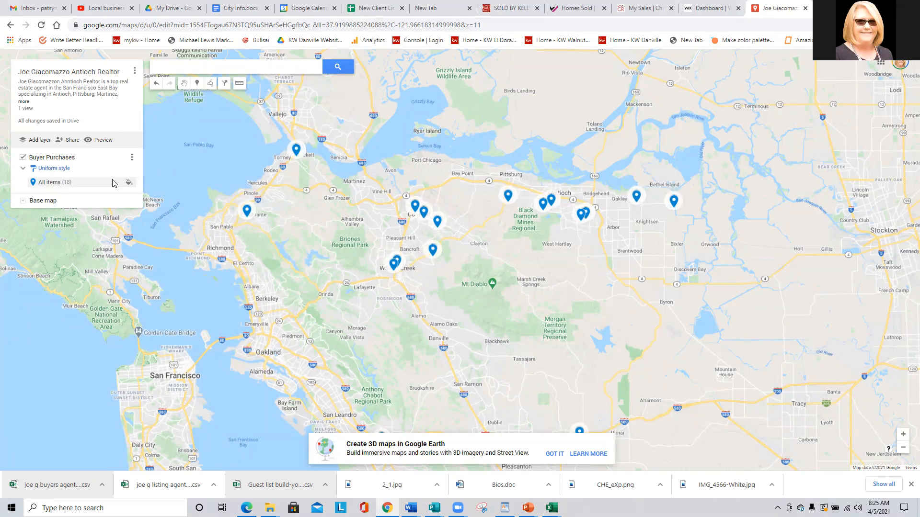
Style all Buyer Purchases markers with the house icon in orange.
click(129, 182)
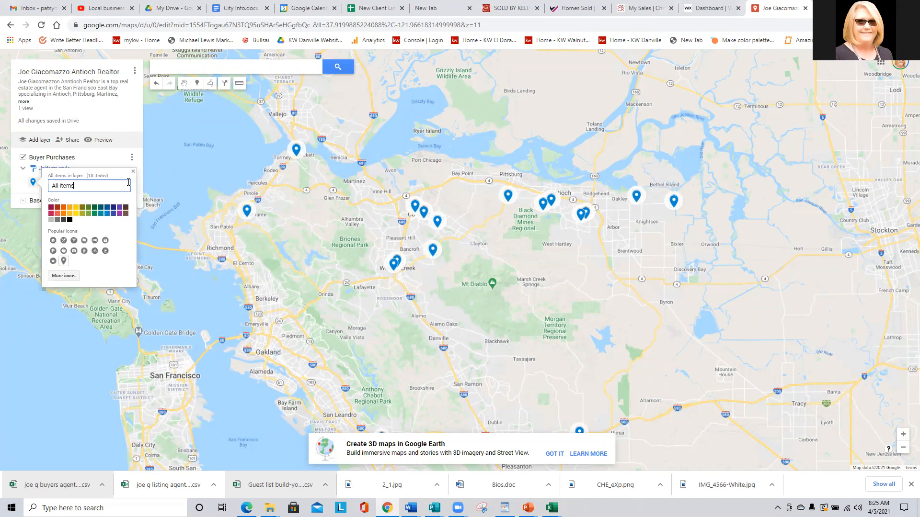
click(53, 241)
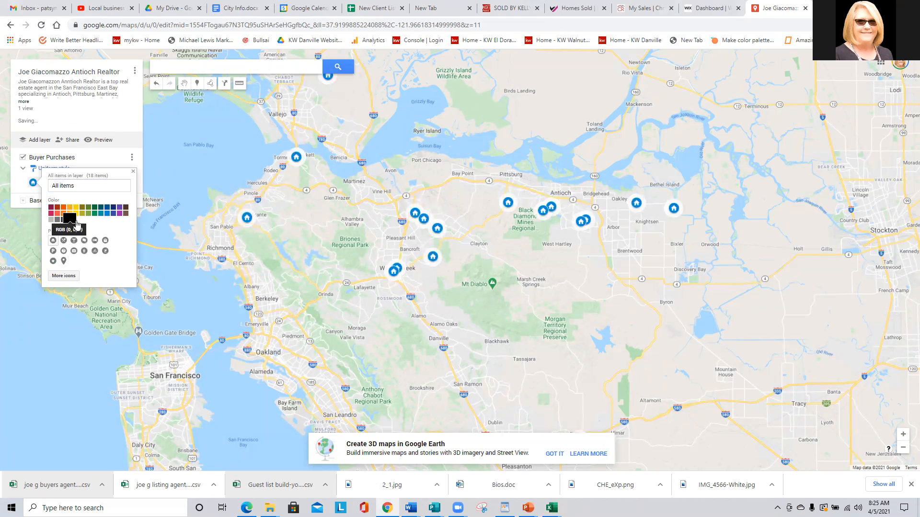
click(115, 211)
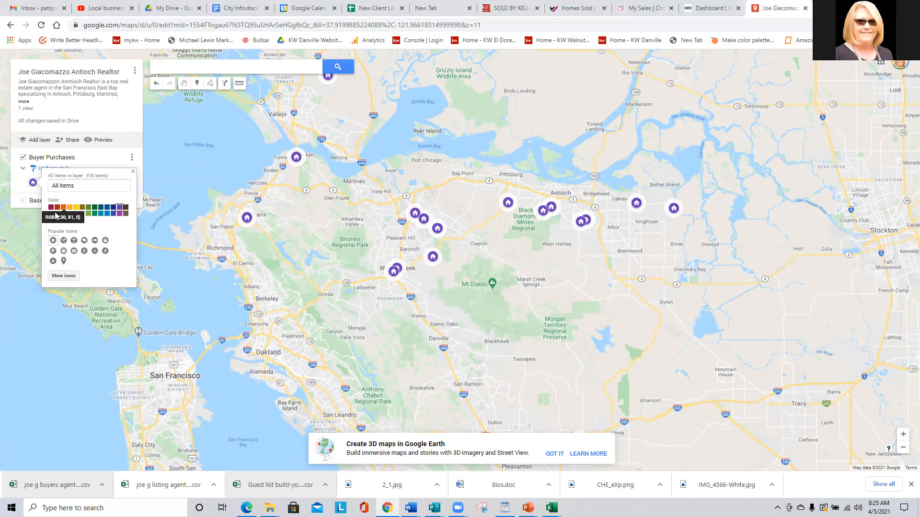
click(66, 210)
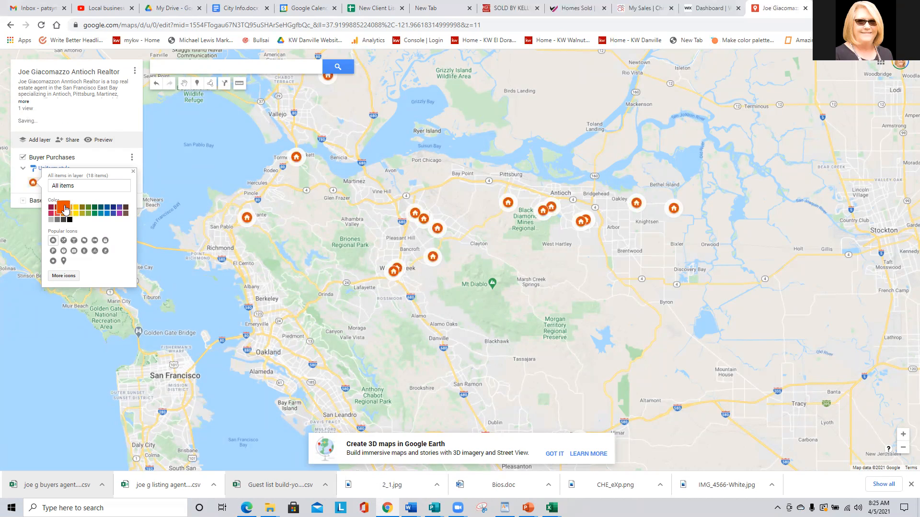
click(99, 159)
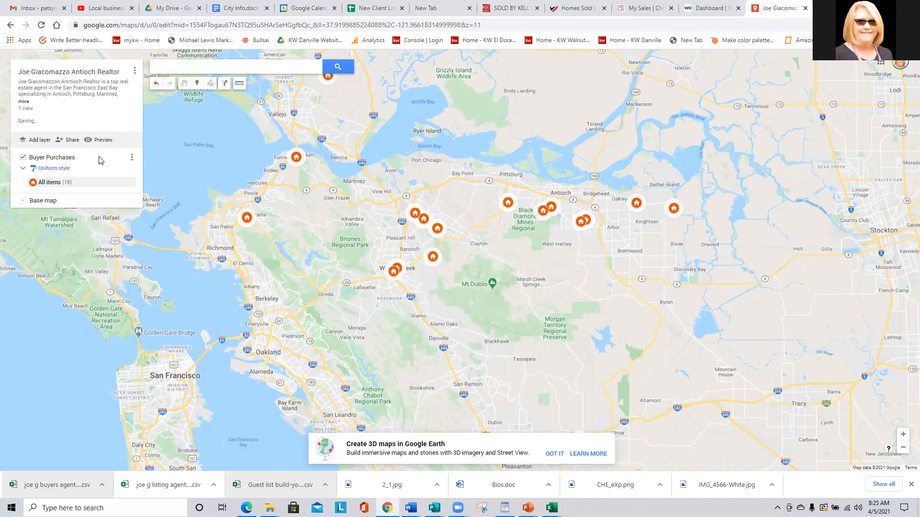
Create a new untitled layer and rename it 'Sellers Listings', leaving it empty below Buyer Purchases.
click(41, 141)
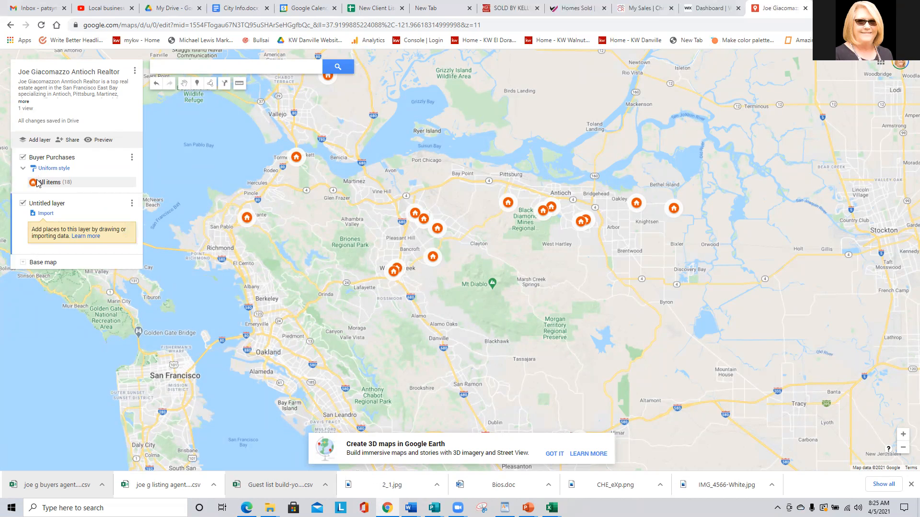
click(44, 206)
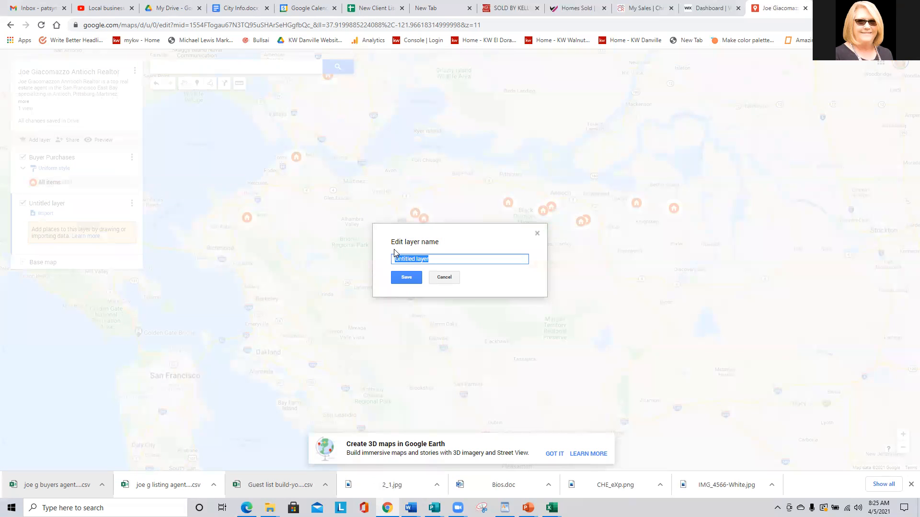
text(Seller)
text(s Listings)
click(406, 278)
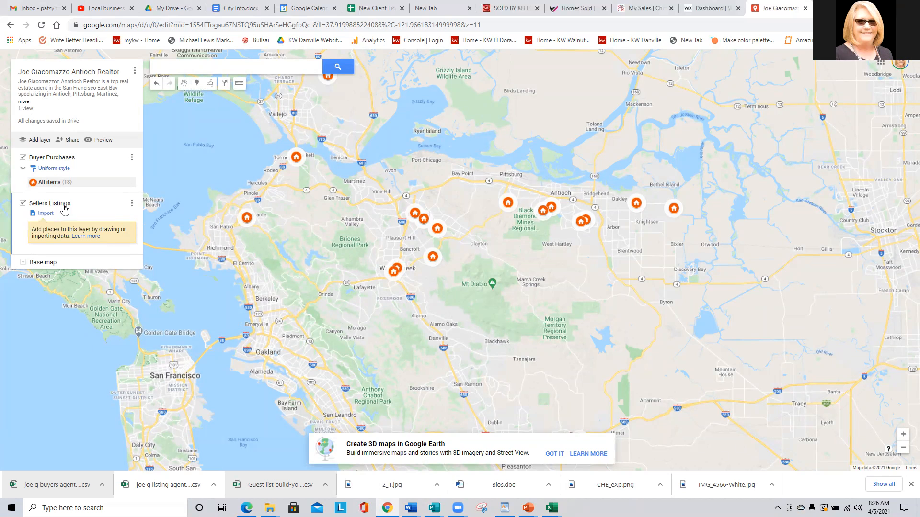
Start an import into Sellers Listings and upload the listing CSV from the client's folder.
click(47, 215)
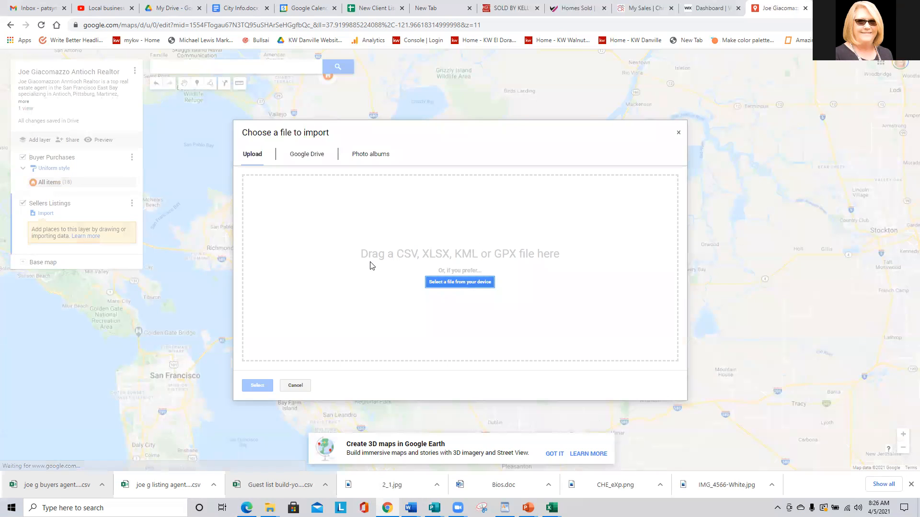
click(449, 283)
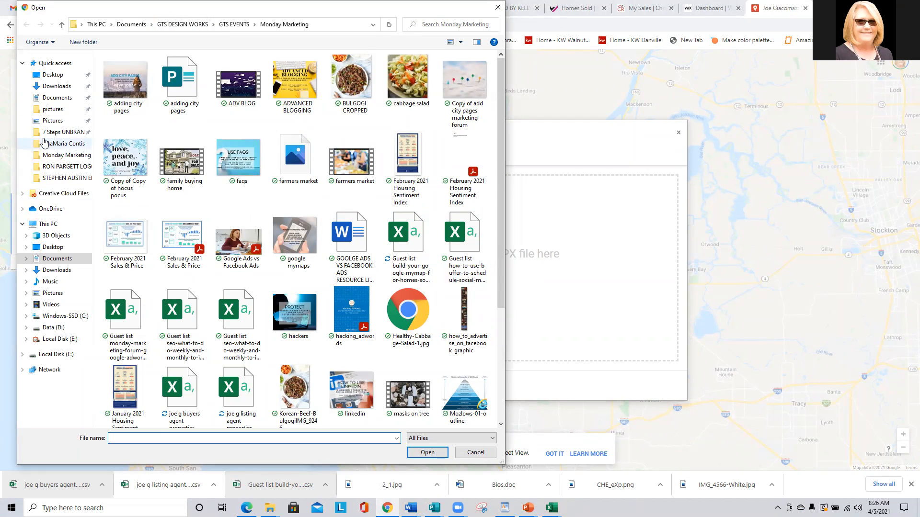
click(48, 183)
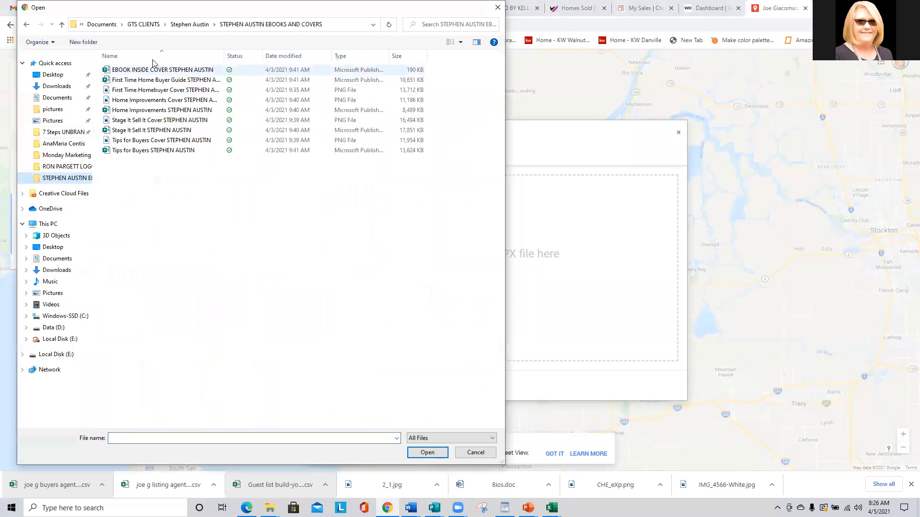
click(142, 24)
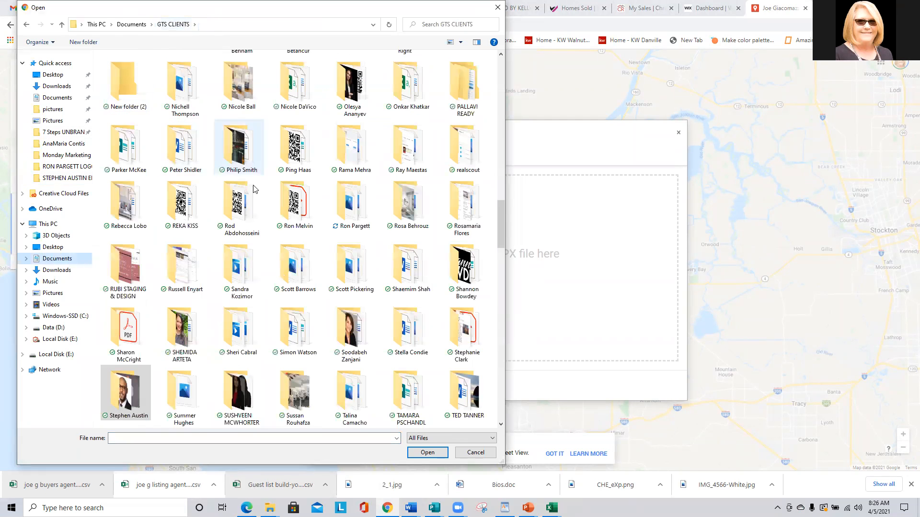
scroll(307, 227, up, 10)
scroll(306, 235, up, 10)
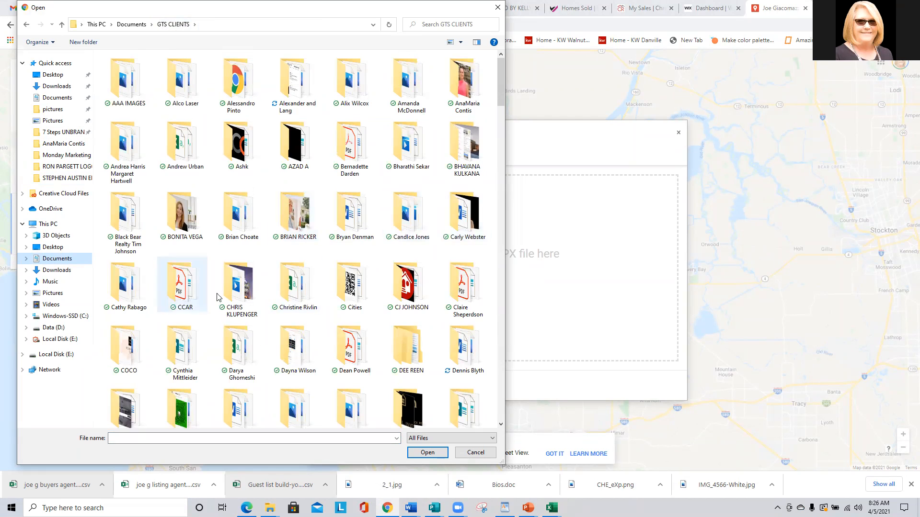
double_click(298, 296)
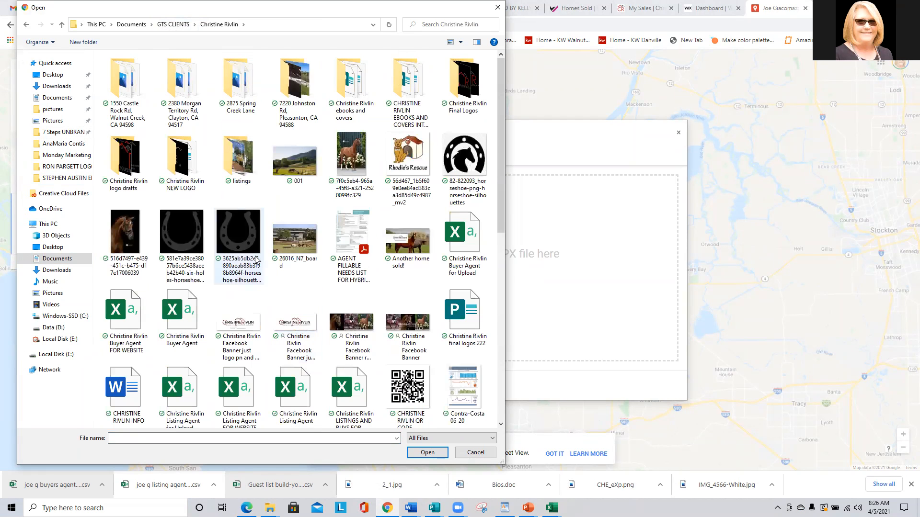
scroll(256, 261, down, 3)
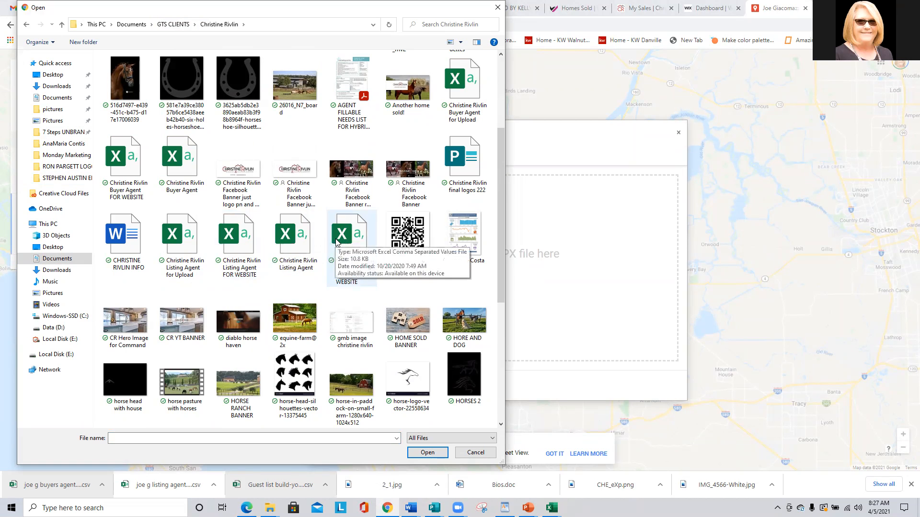
double_click(180, 242)
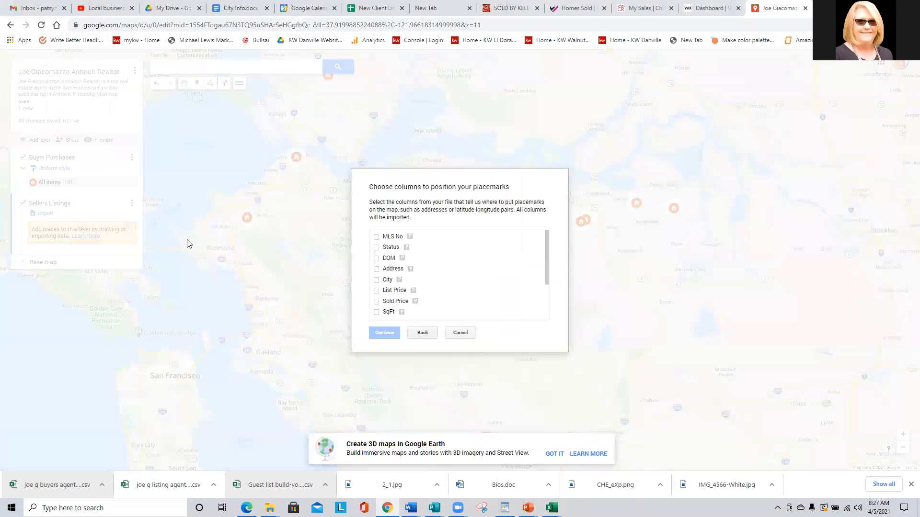
Place and title the listing markers by Address, then select the Sellers Listings layer.
click(377, 269)
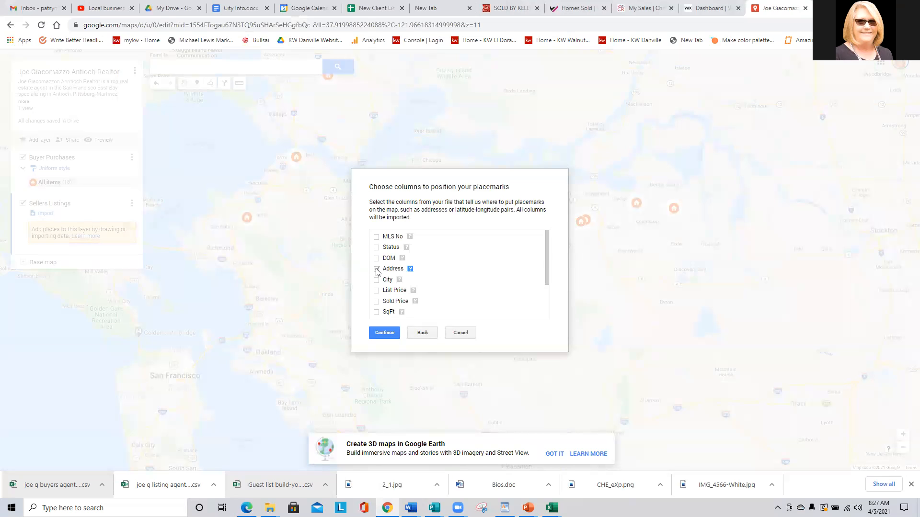
click(385, 333)
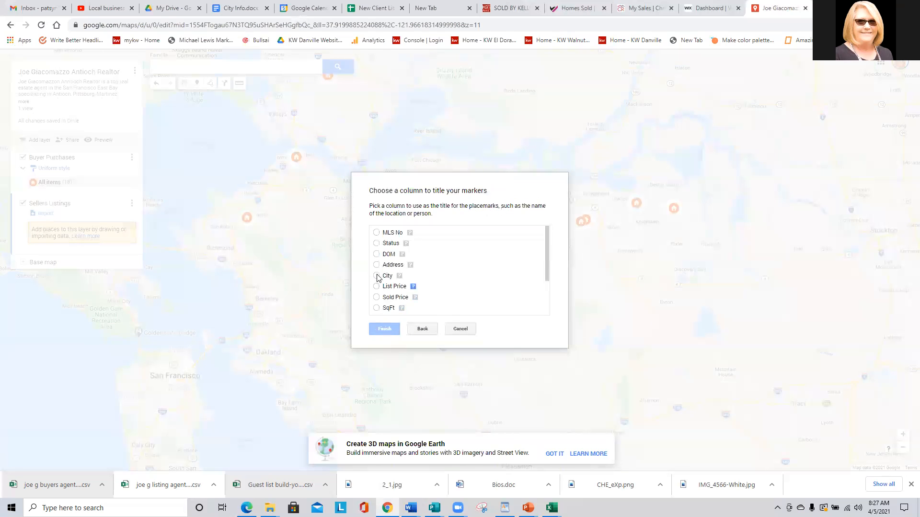
click(377, 265)
click(385, 330)
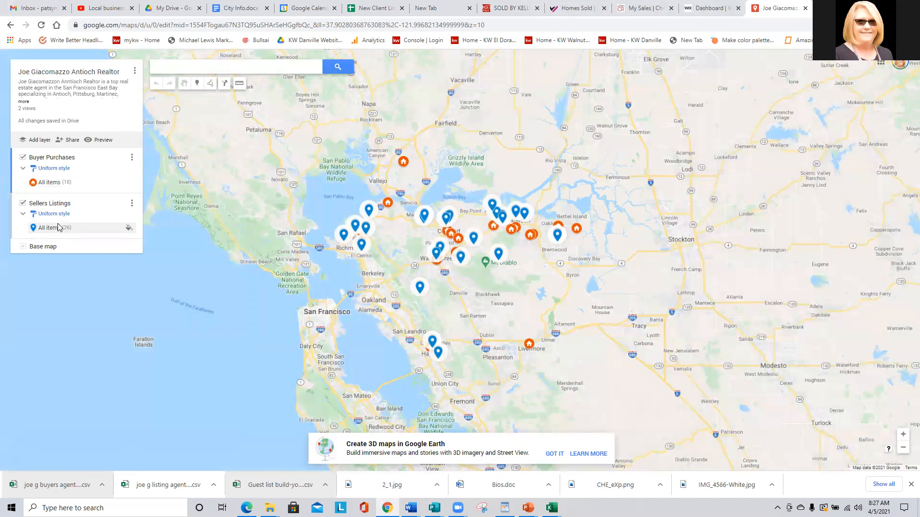
click(50, 228)
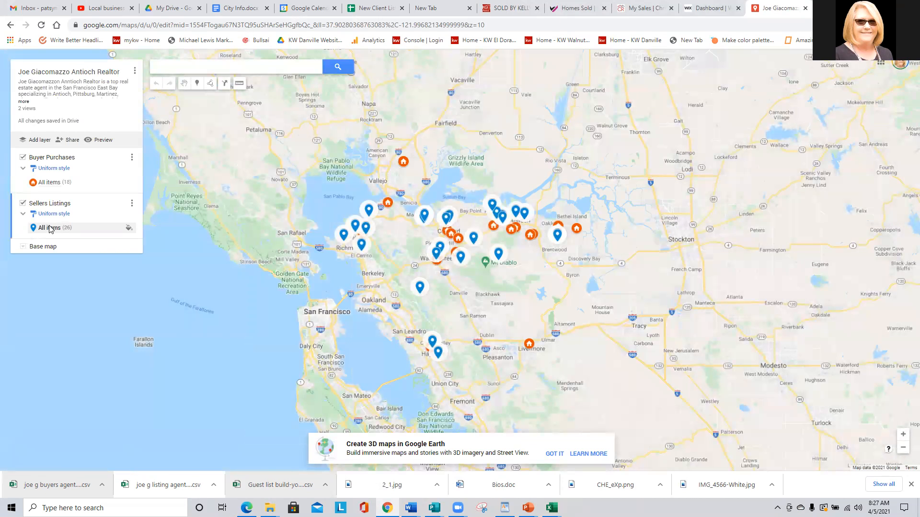
click(129, 228)
click(53, 286)
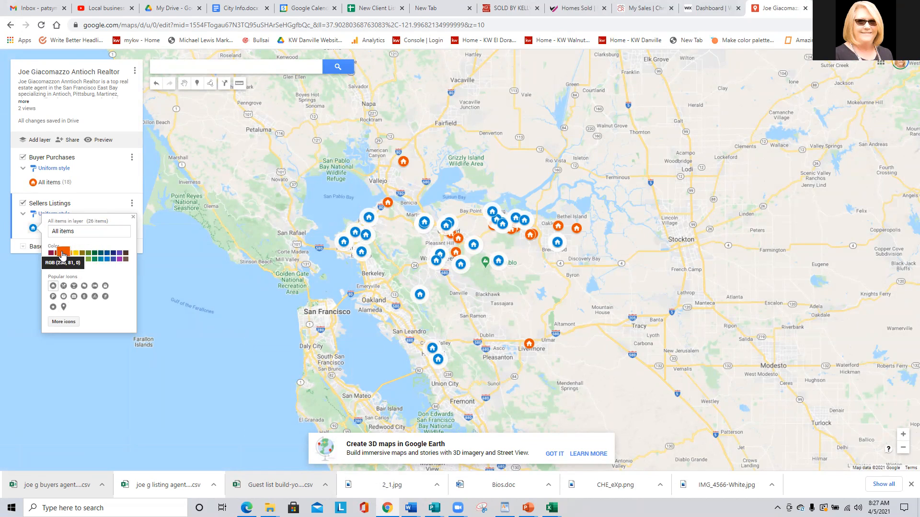
click(100, 262)
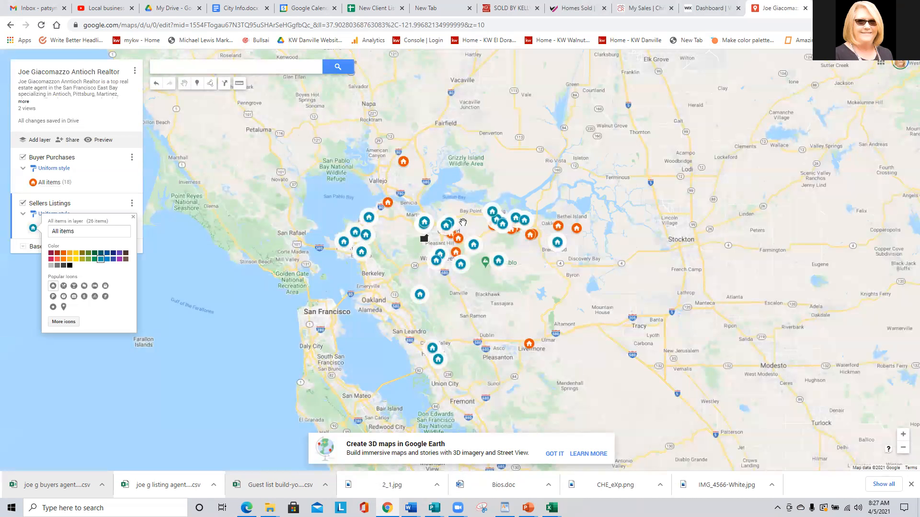
click(526, 226)
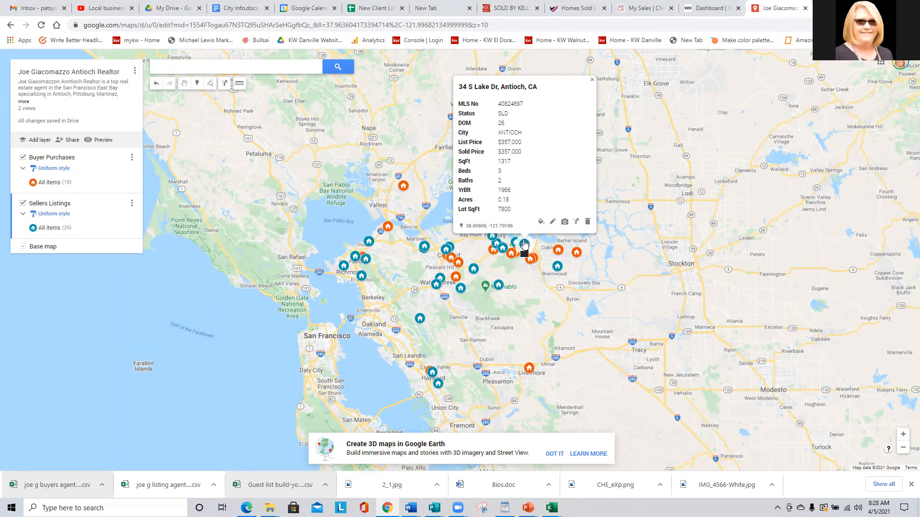
click(552, 222)
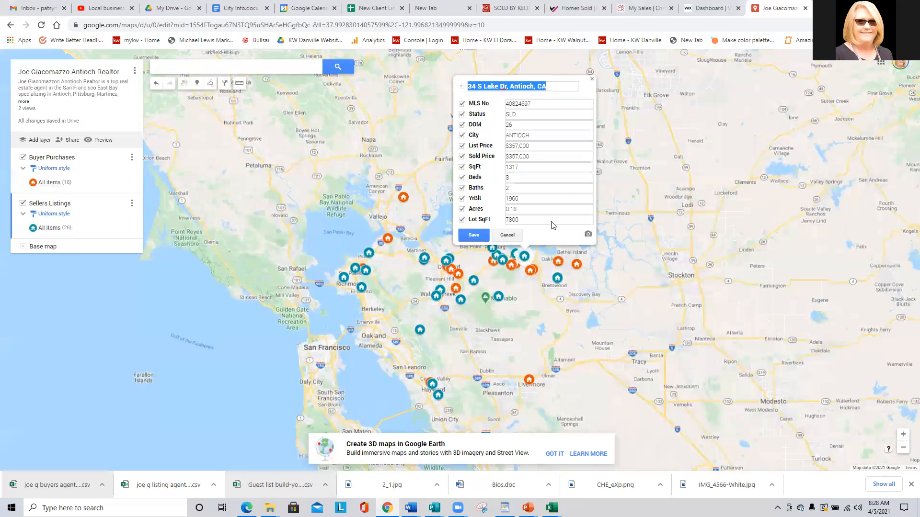
click(542, 114)
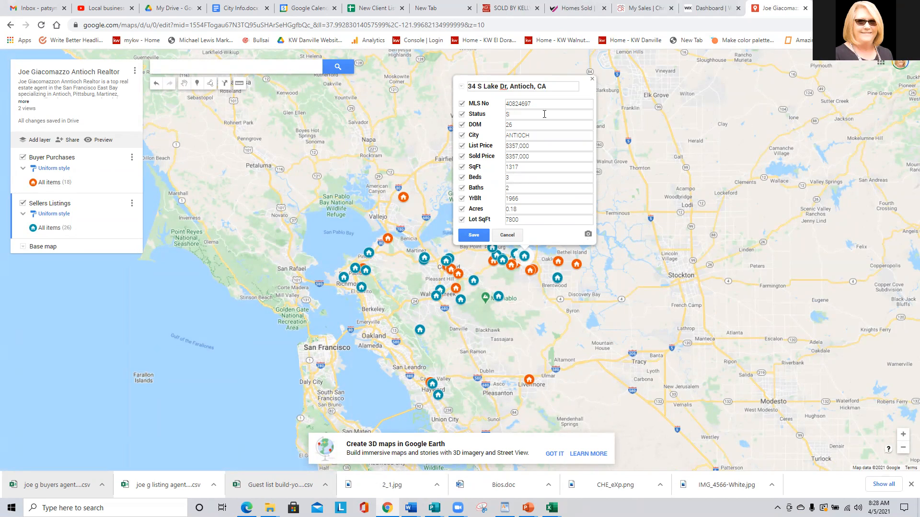
key(Caps_Lock)
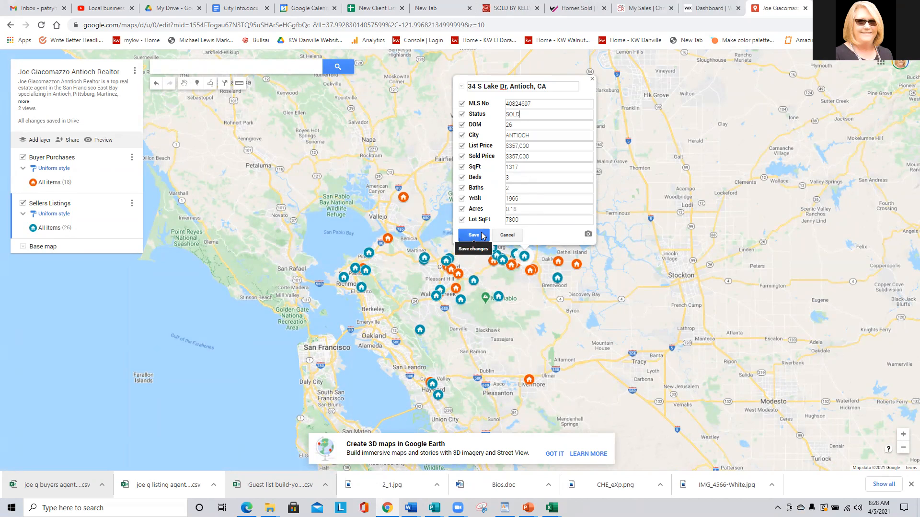
Attach horse-pasture photo 001 from the computer to the listing.
click(588, 234)
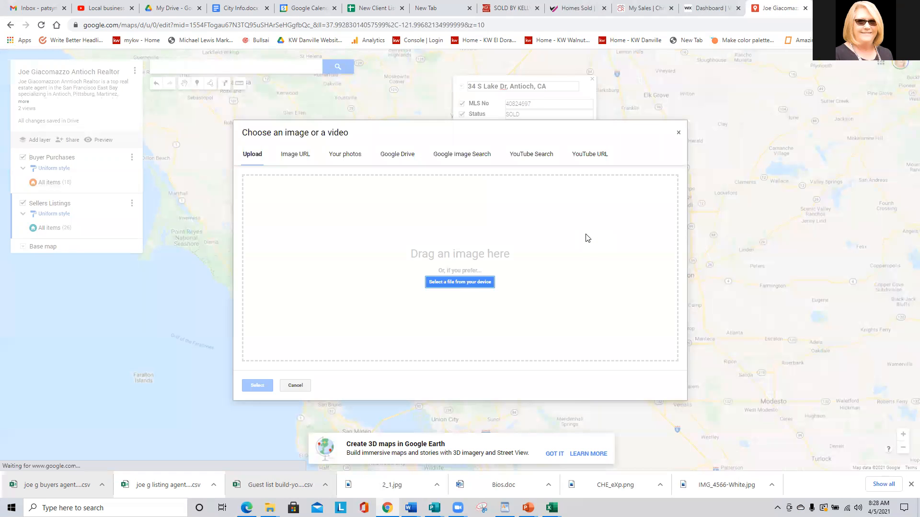
click(455, 284)
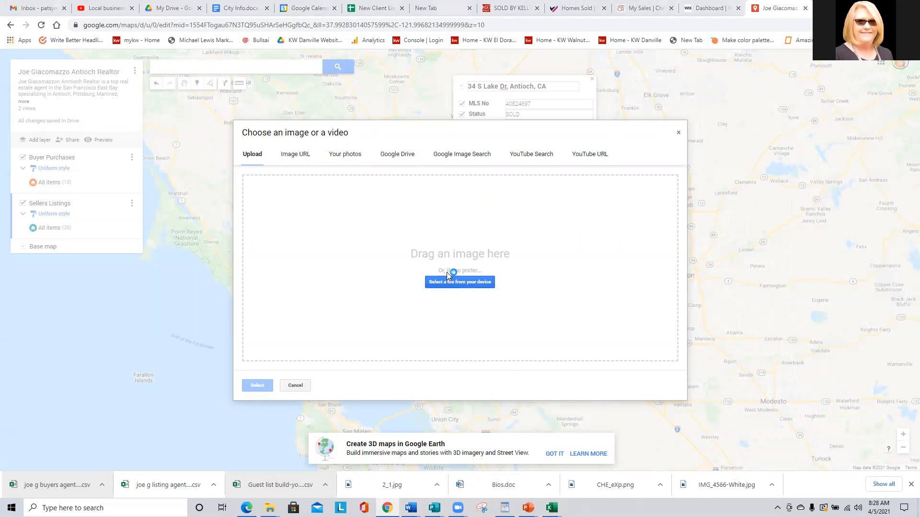
double_click(288, 182)
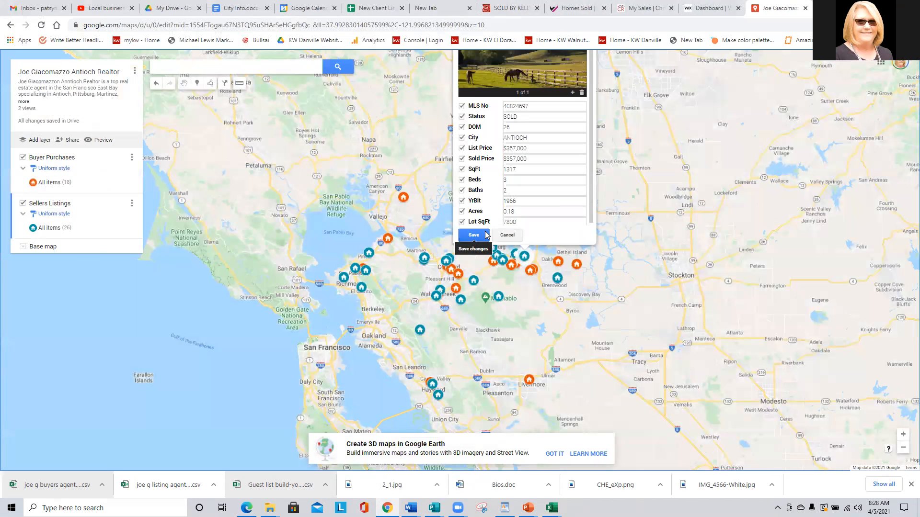
scroll(489, 268, up, 2)
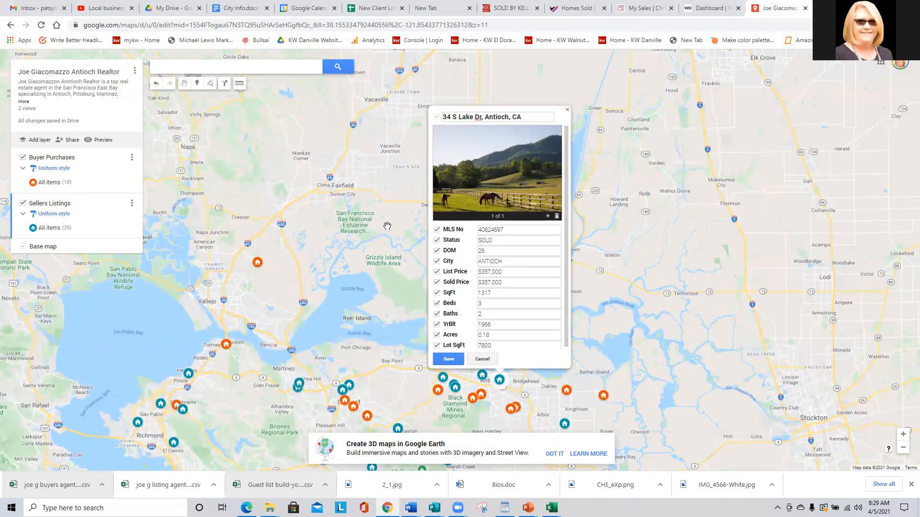
scroll(388, 230, down, 1)
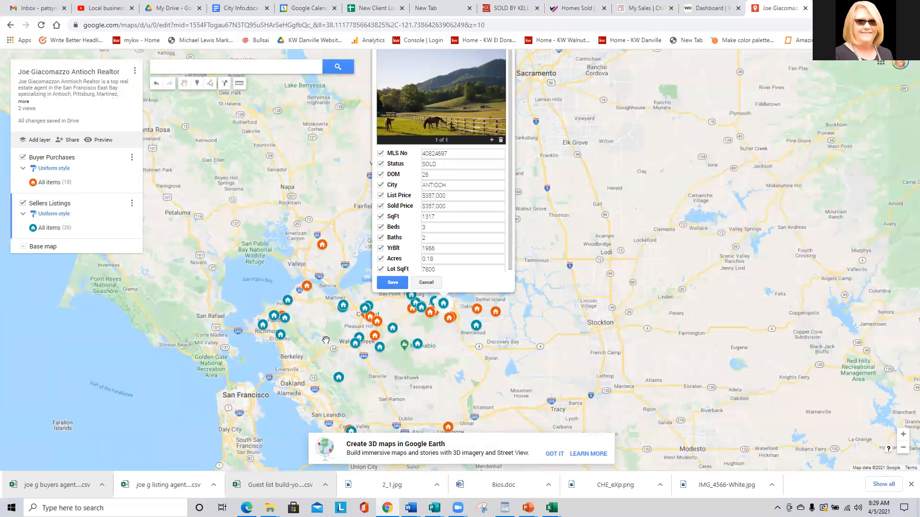
click(392, 282)
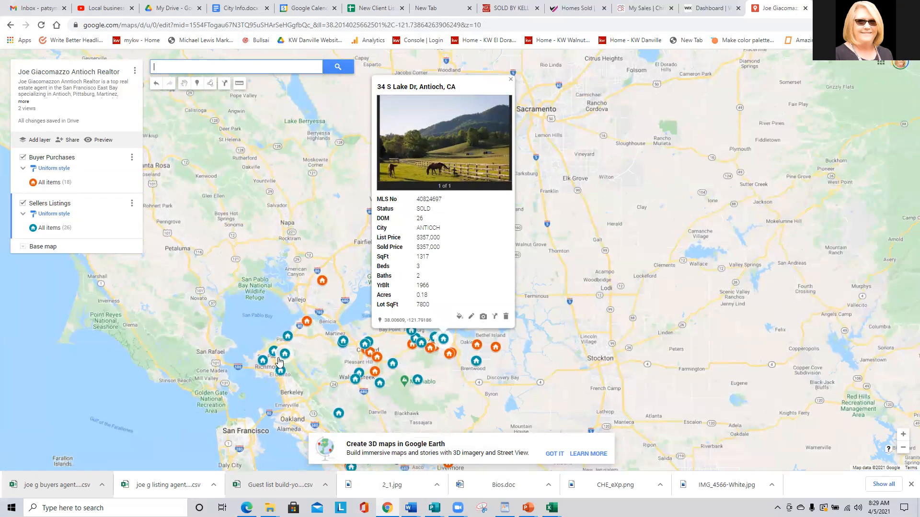
click(310, 325)
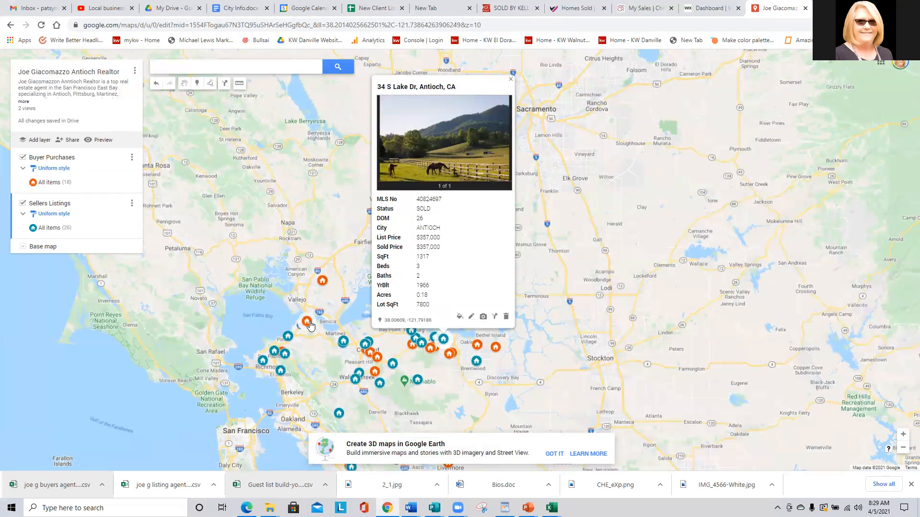
click(308, 323)
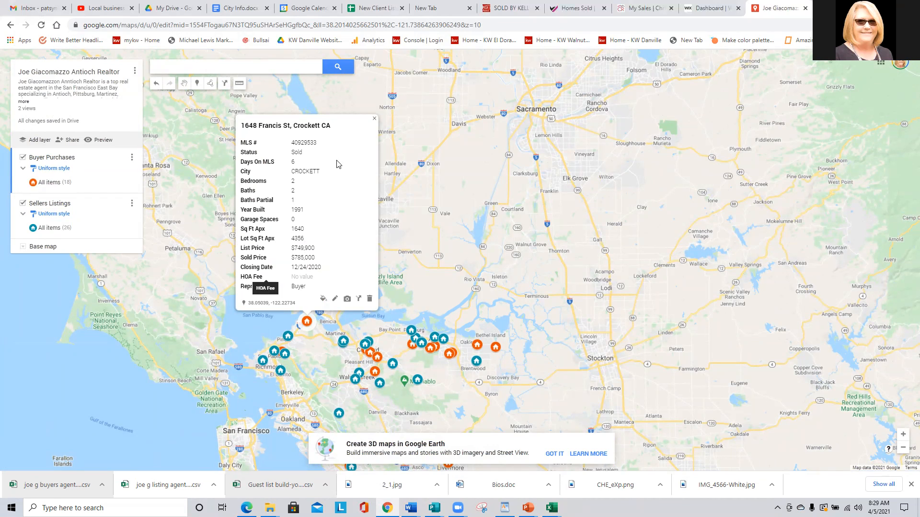
click(375, 120)
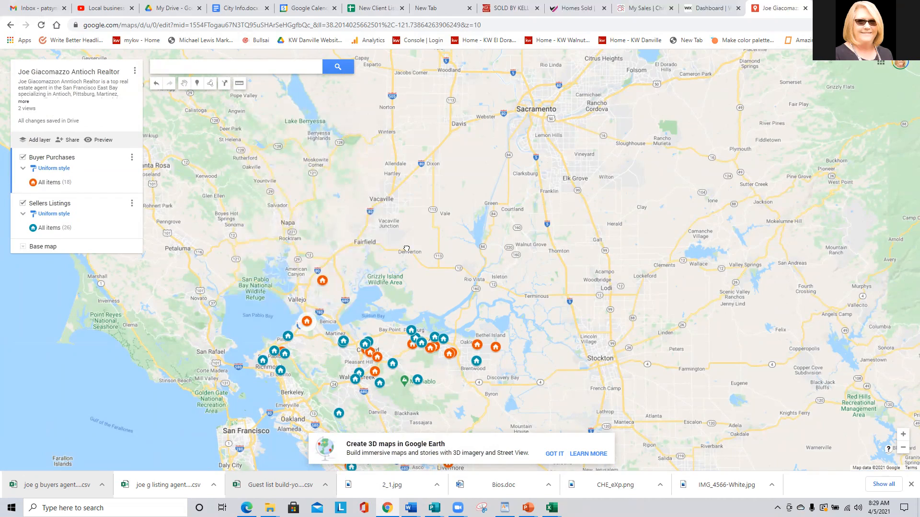
Pan and zoom the map to frame the East Bay sold-home markers.
drag(407, 249, 482, 116)
scroll(418, 235, up, 1)
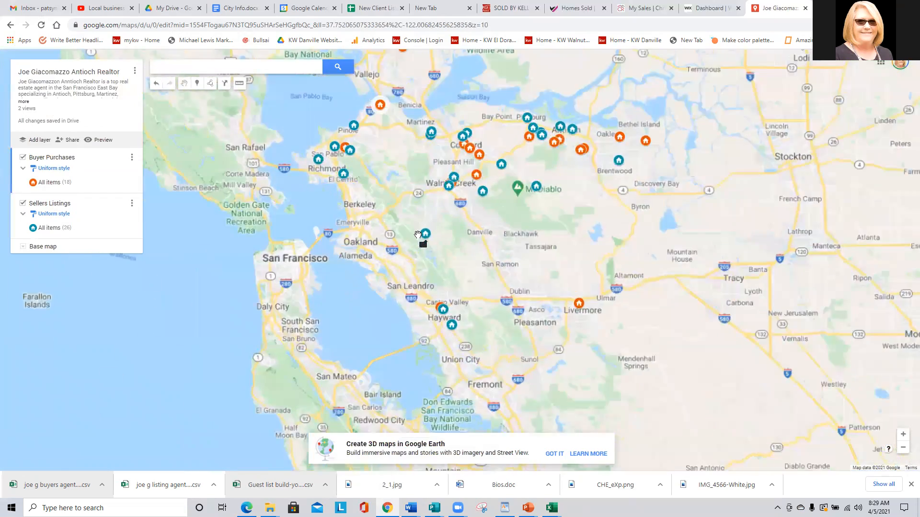
scroll(382, 216, up, 1)
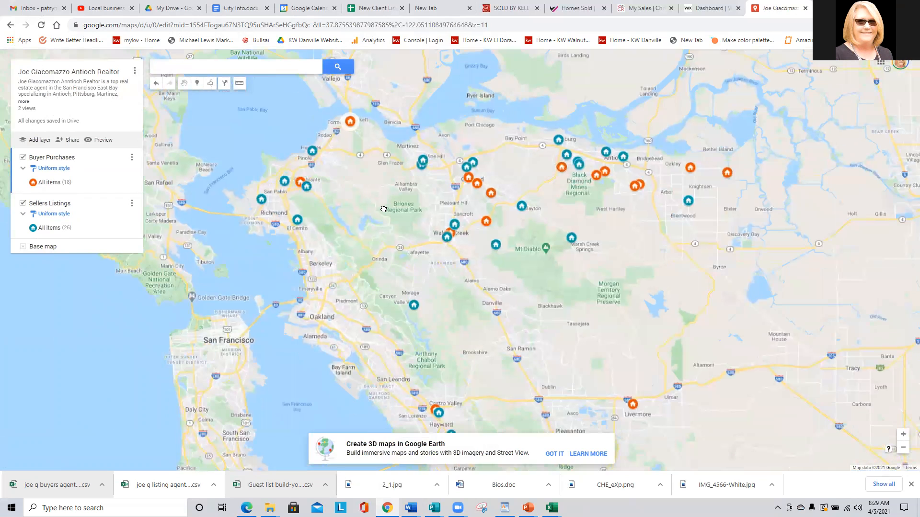
drag(382, 185, 381, 195)
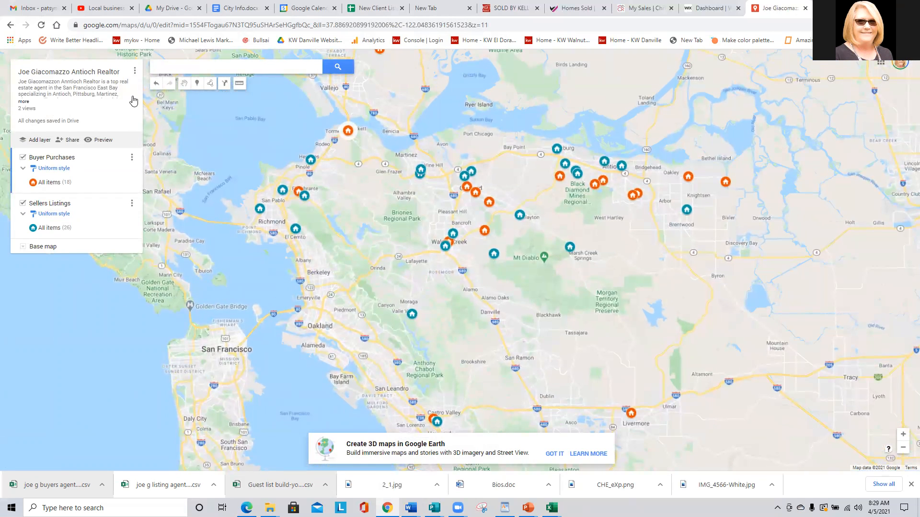
Save the current view as the map's default and dismiss the not-public embed warning.
click(135, 72)
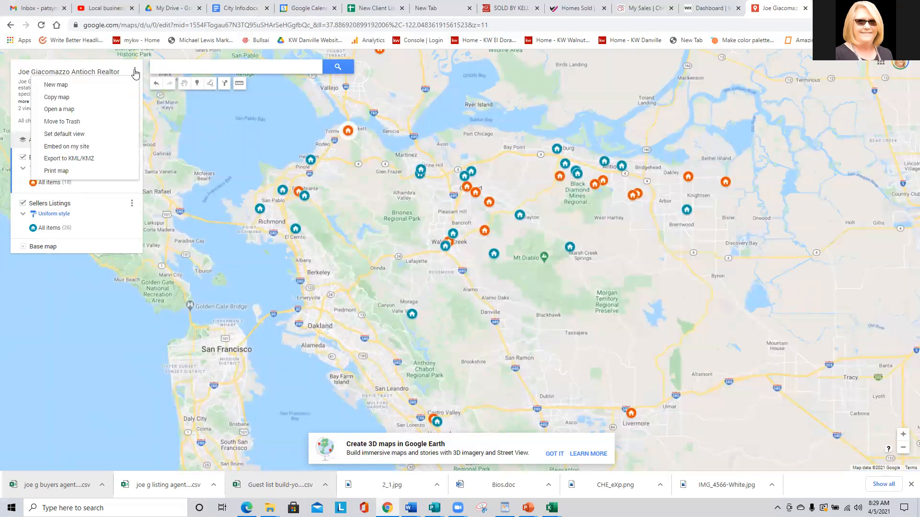
click(71, 135)
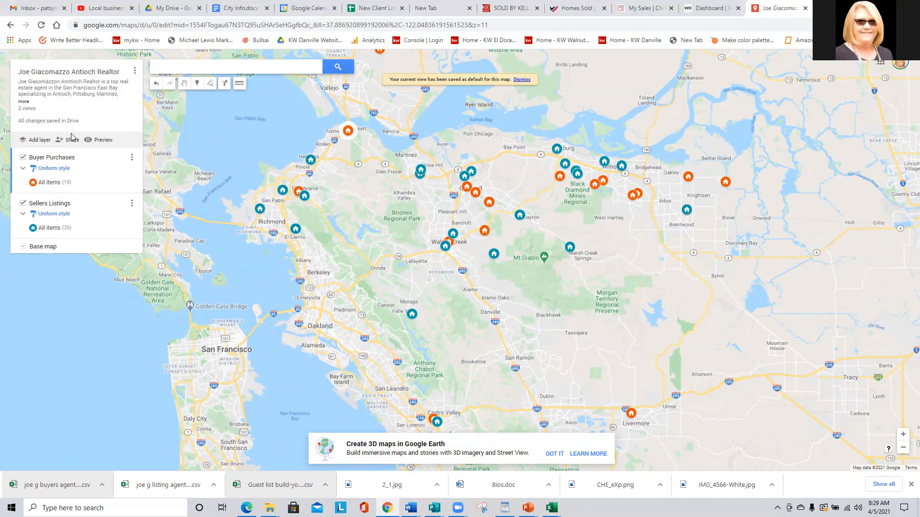
click(135, 71)
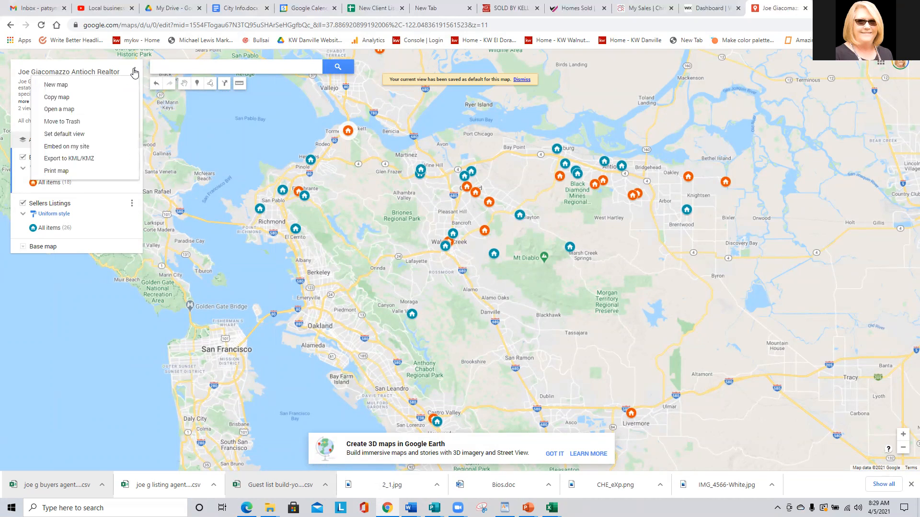
click(75, 147)
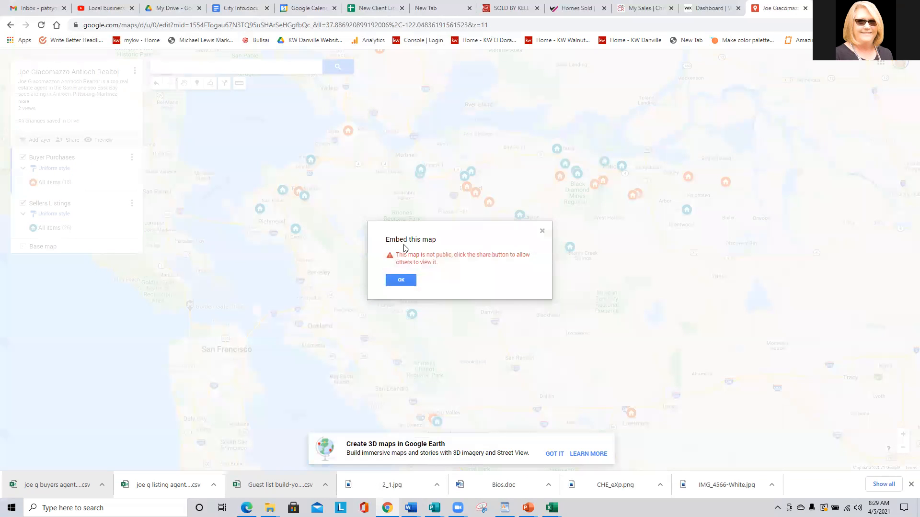
click(389, 280)
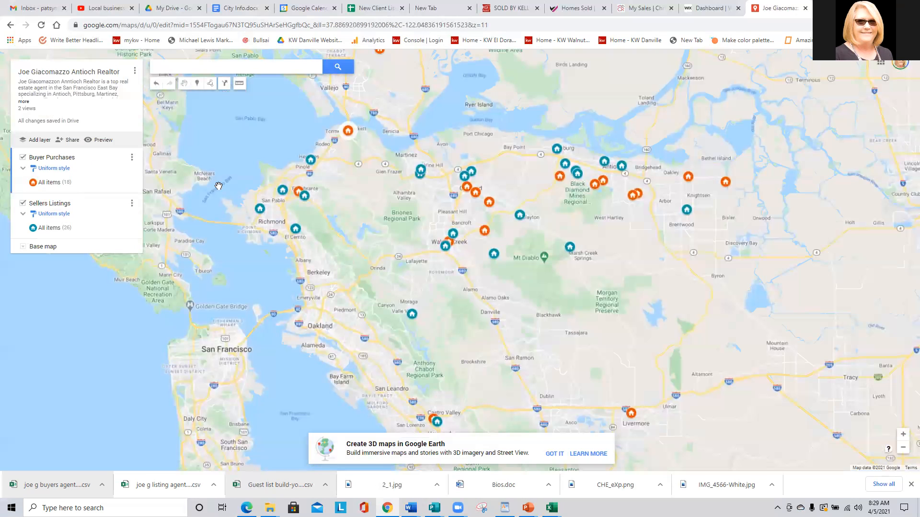
Turn on link sharing and set the map to Public.
click(70, 142)
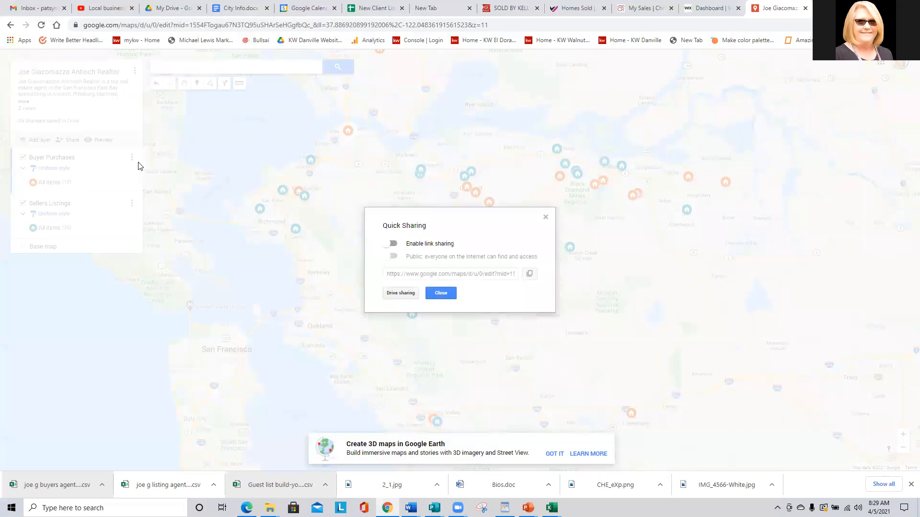
click(388, 244)
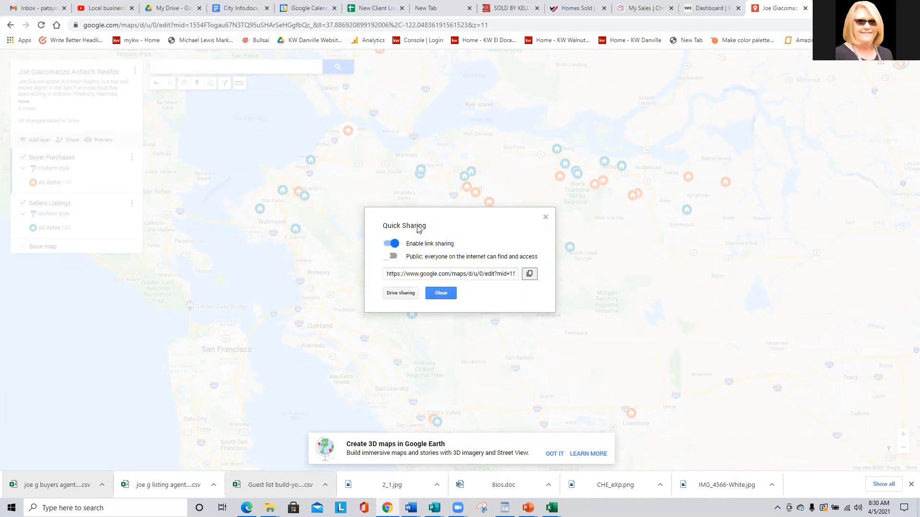
click(396, 257)
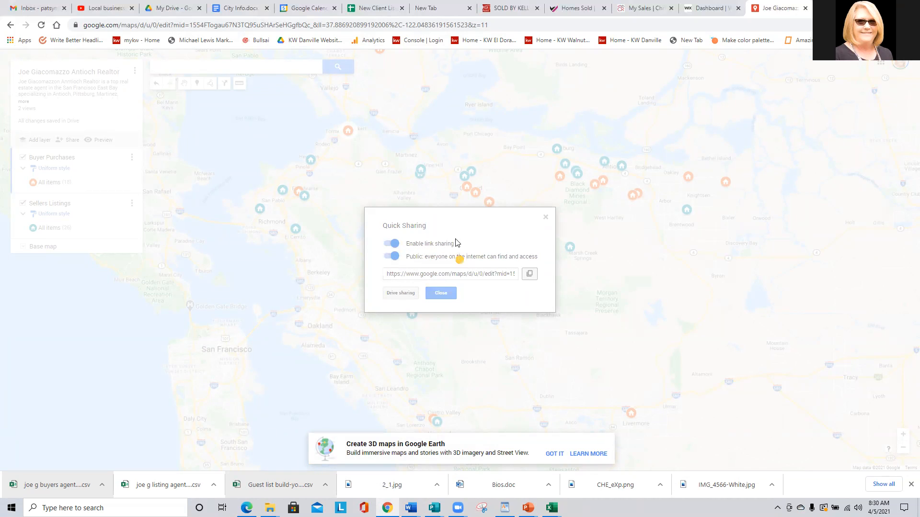
click(395, 246)
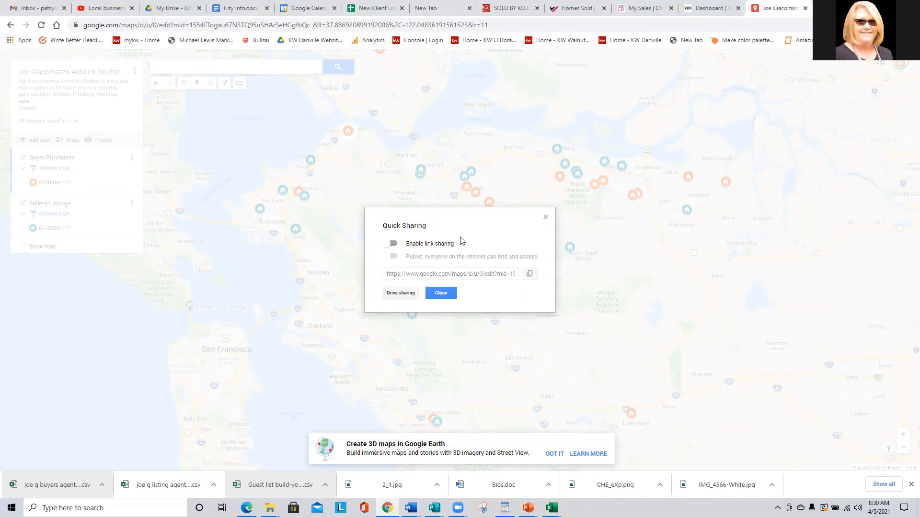
click(393, 245)
click(392, 257)
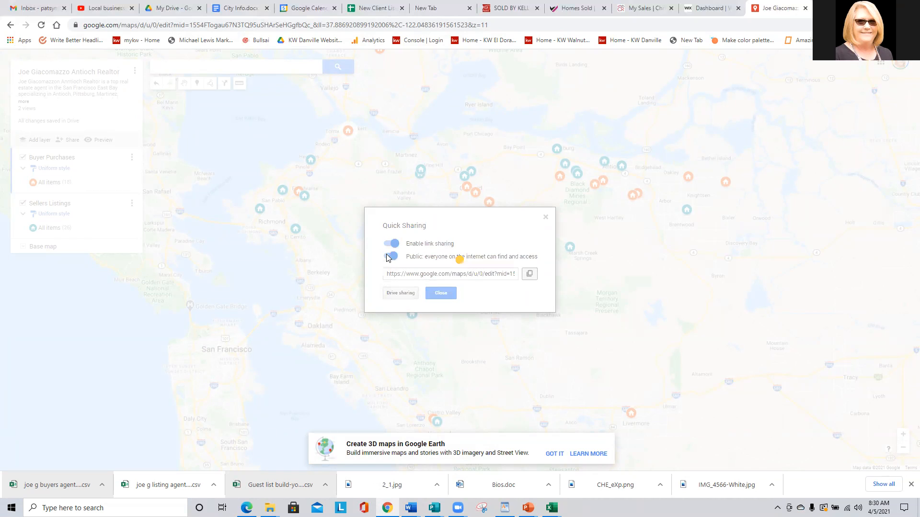
click(447, 296)
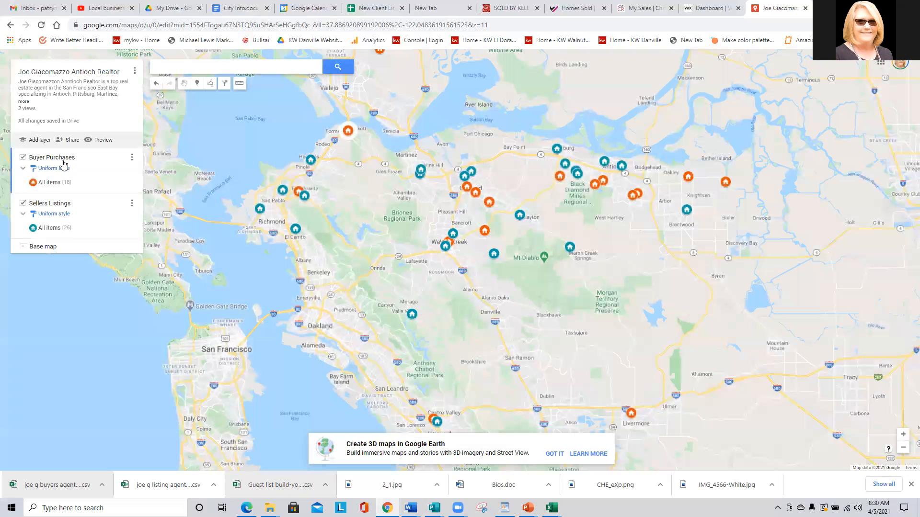
click(134, 72)
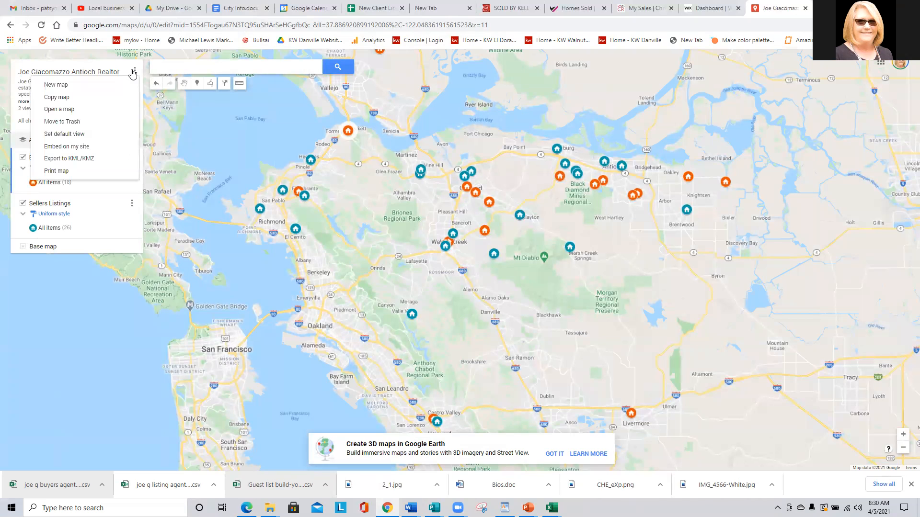
click(70, 147)
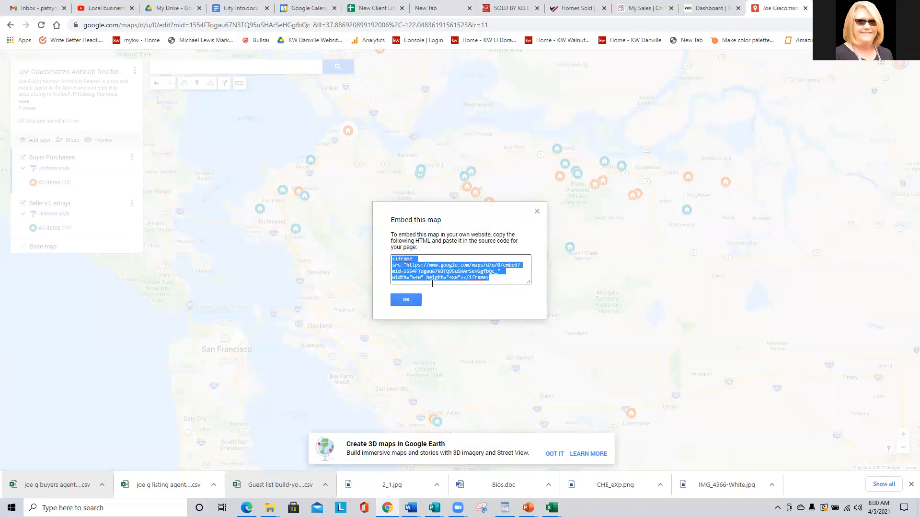
click(401, 300)
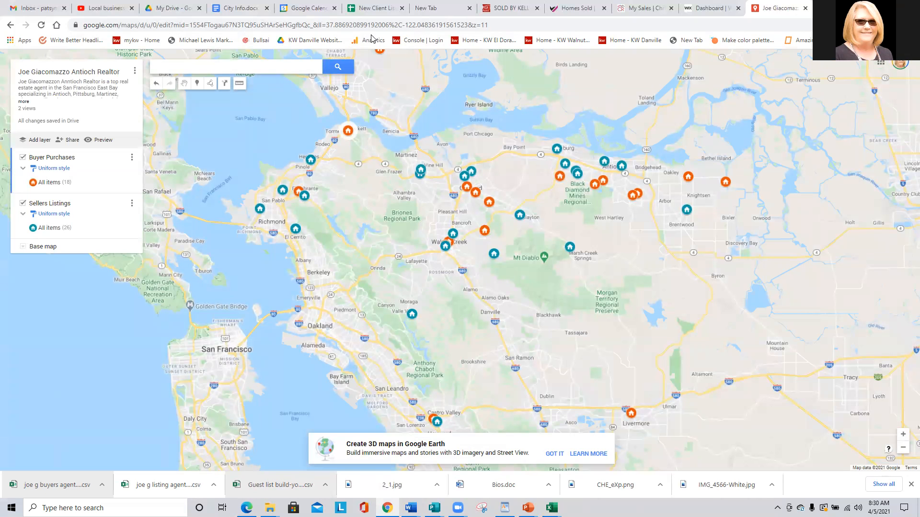
Select GTS MARKETING WORKS on the Wix dashboard and choose Edit Site.
click(713, 4)
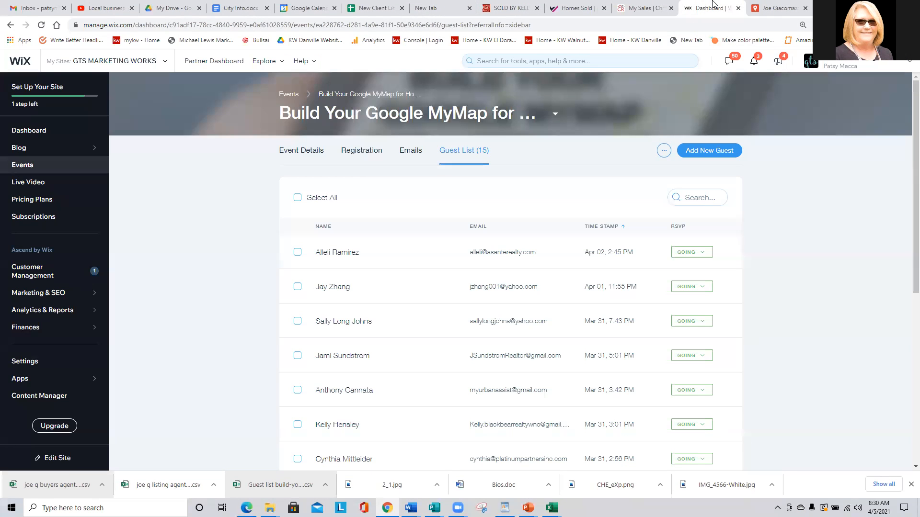
mouse_move(32, 94)
click(55, 62)
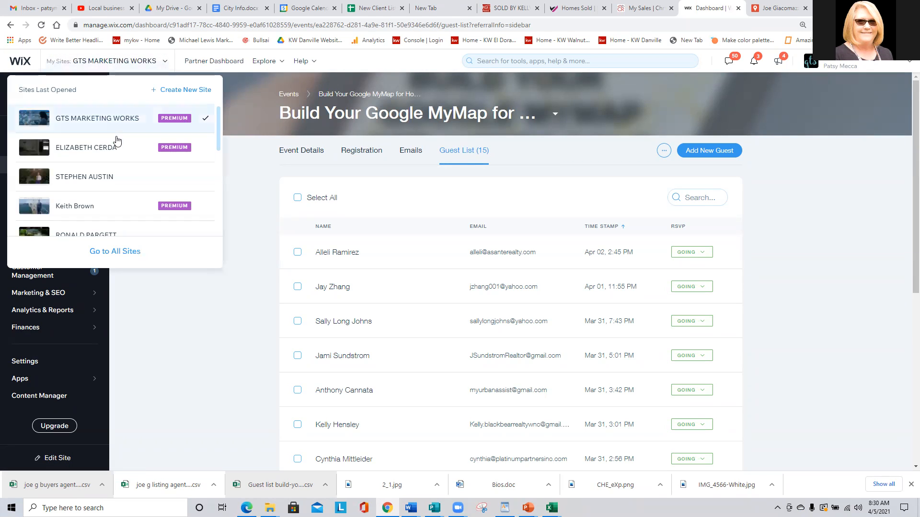
click(110, 117)
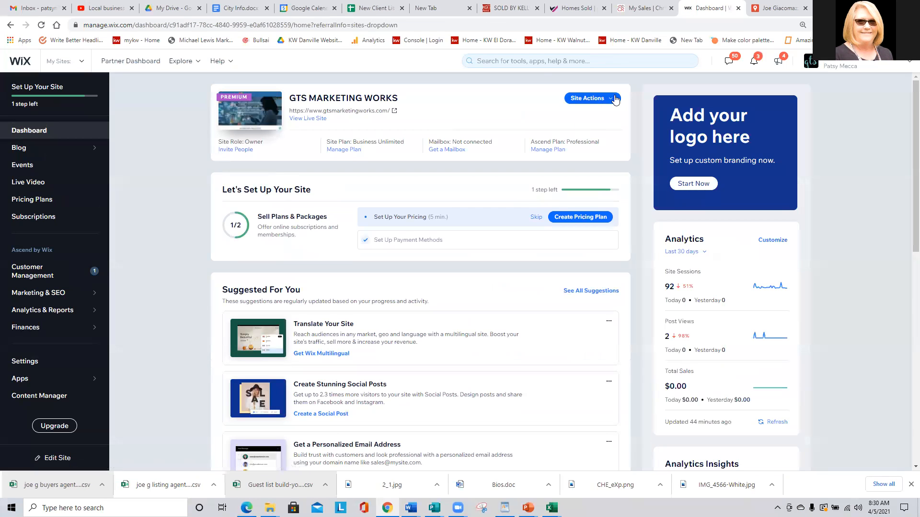
click(610, 99)
click(593, 119)
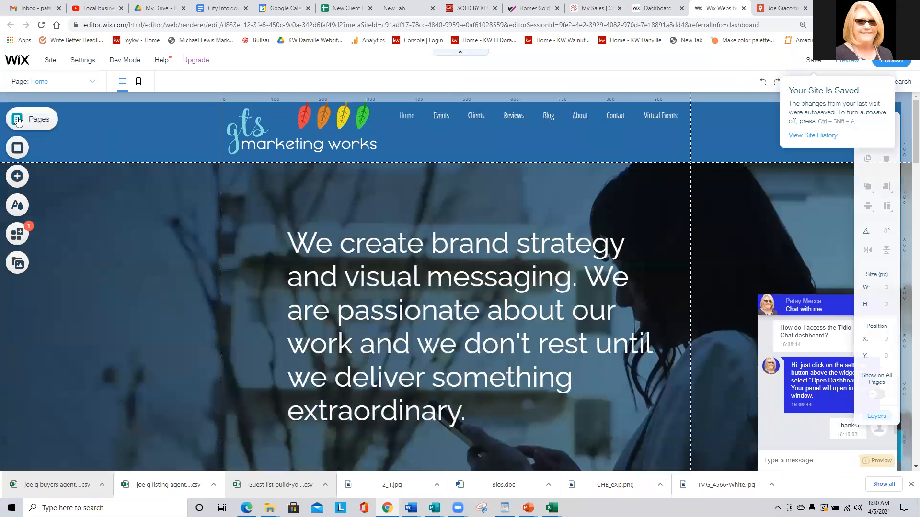
Add a new blank page from the Pages panel.
click(18, 122)
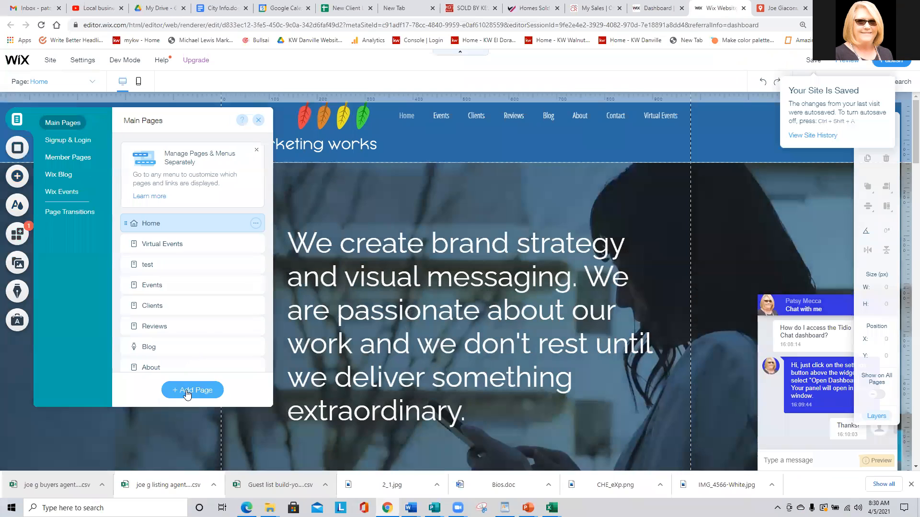
click(192, 391)
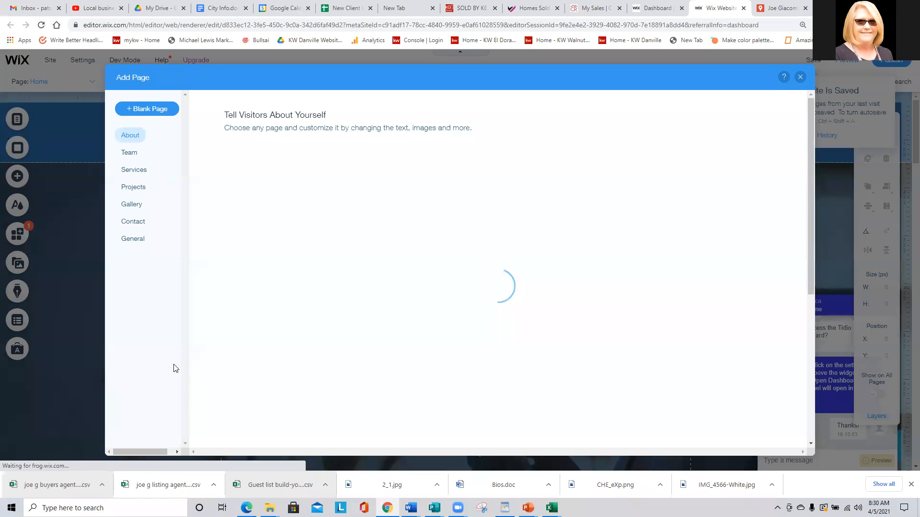
click(153, 108)
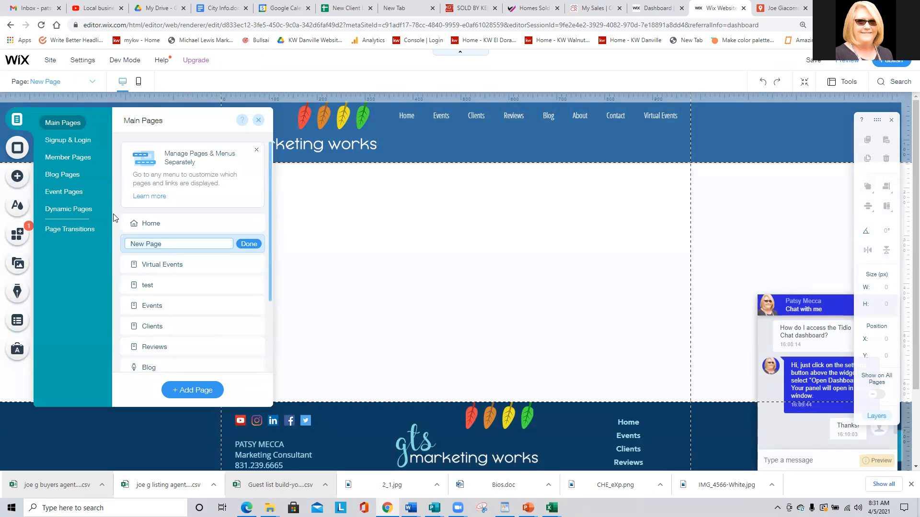
Name the new page 'Homes Sold' and close the Pages panel.
key(Caps_Lock)
text(san)
key(BackSpace)
key(BackSpace)
key(BackSpace)
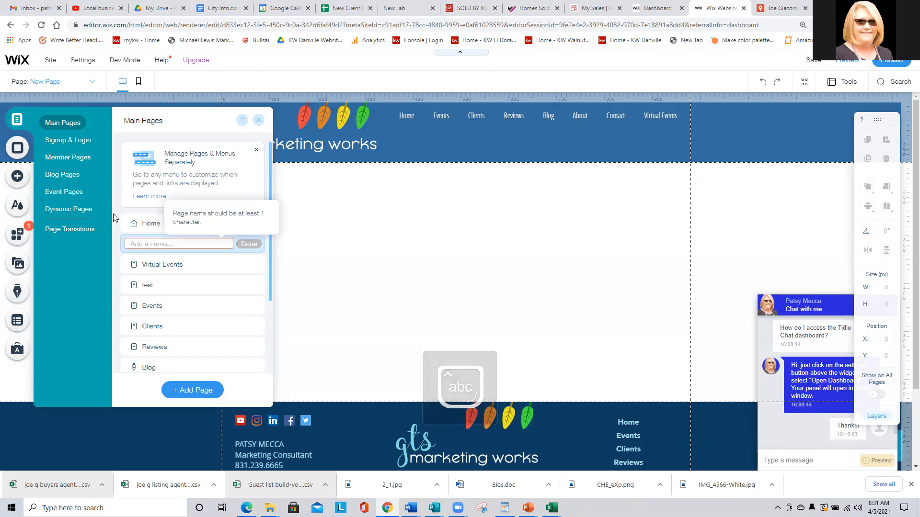
text(jhh)
key(Caps_Lock)
text(O)
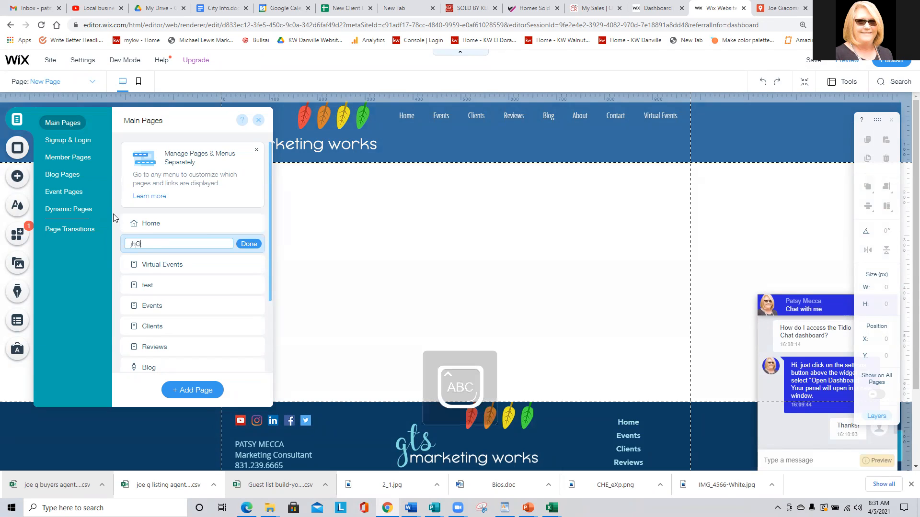
text(M)
key(BackSpace)
key(BackSpace)
key(BackSpace)
key(BackSpace)
key(Caps_Lock)
text(Homes Sold)
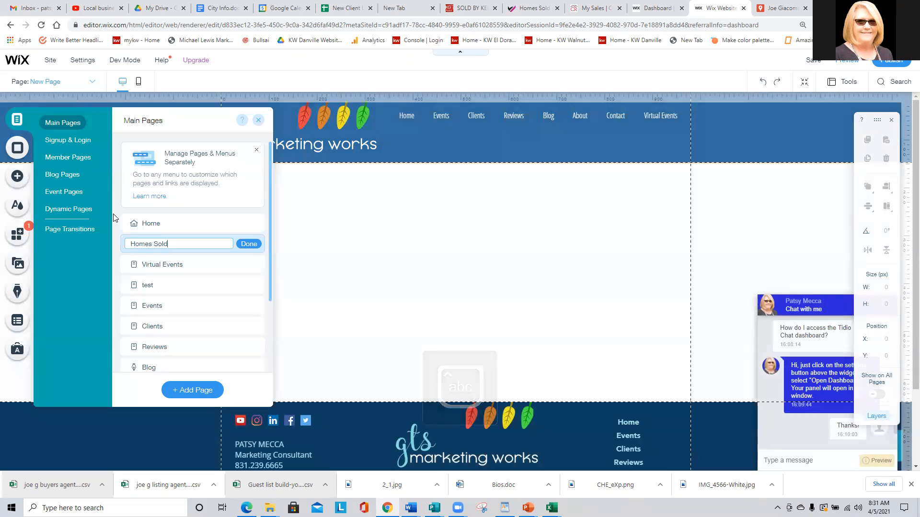
click(243, 245)
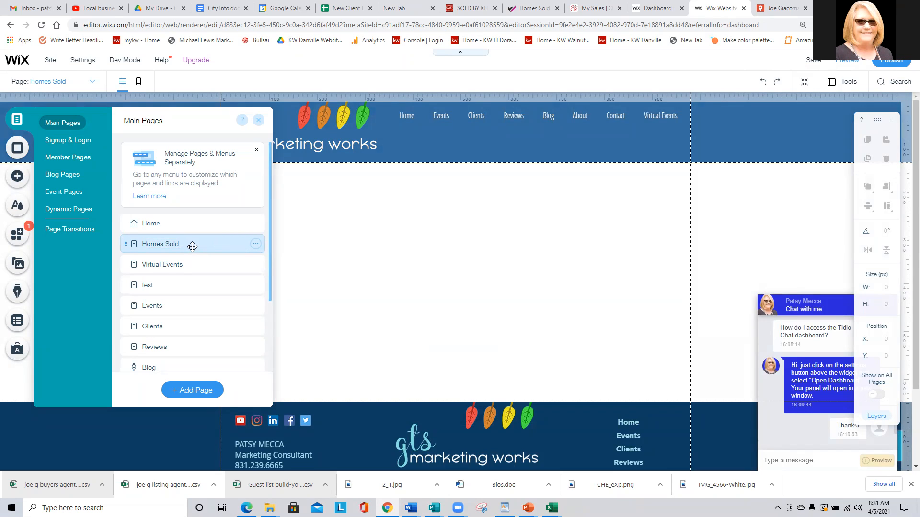
click(258, 120)
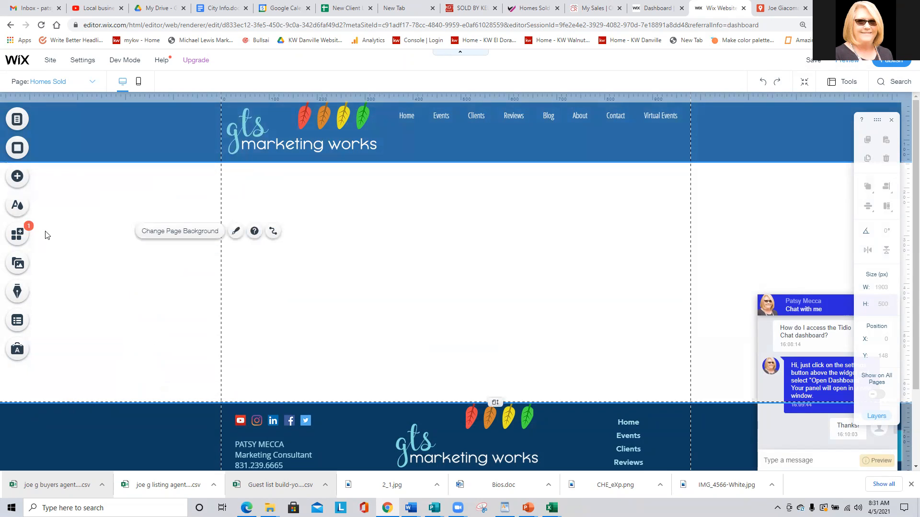
Add the Combined Experience strip to the Homes Sold page.
click(17, 120)
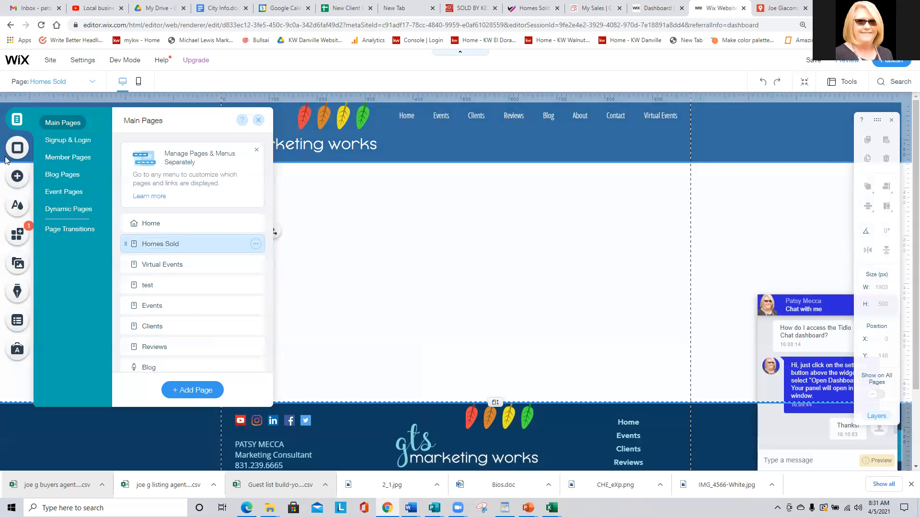
click(18, 177)
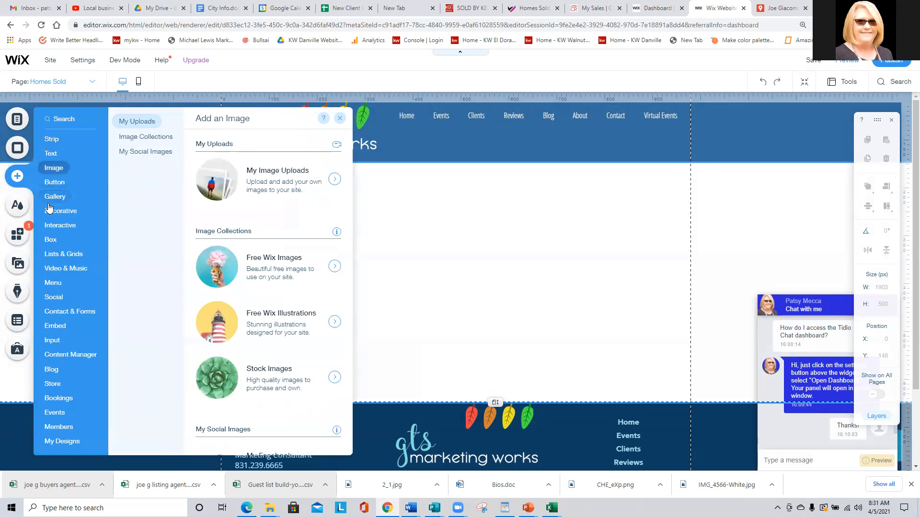
scroll(238, 299, down, 12)
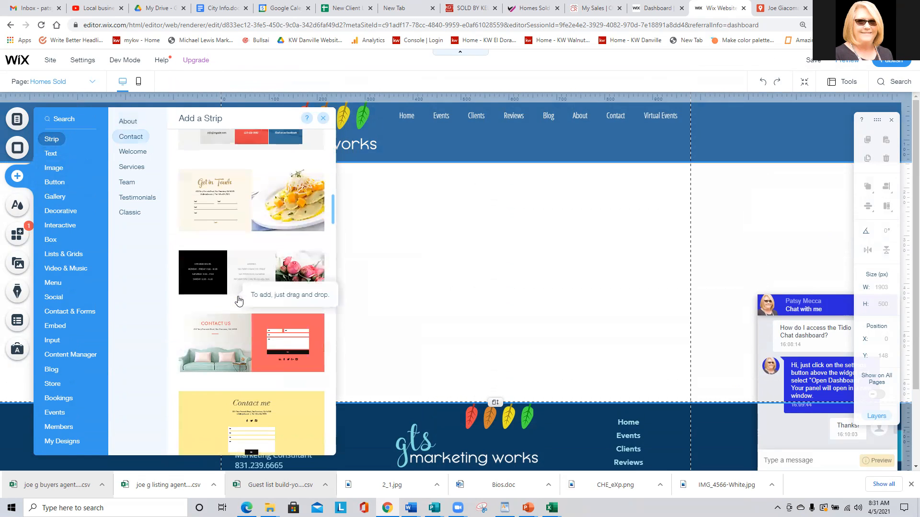
scroll(238, 301, down, 8)
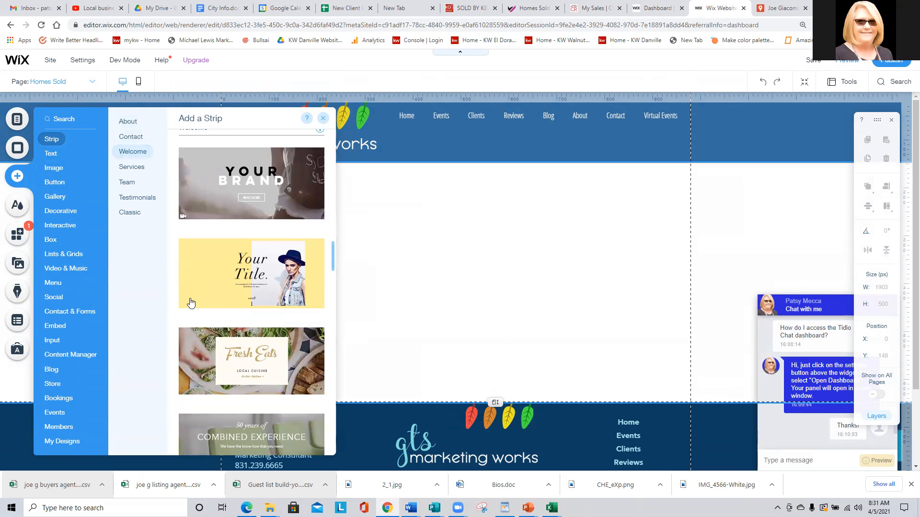
scroll(201, 278, down, 3)
drag(204, 293, 382, 264)
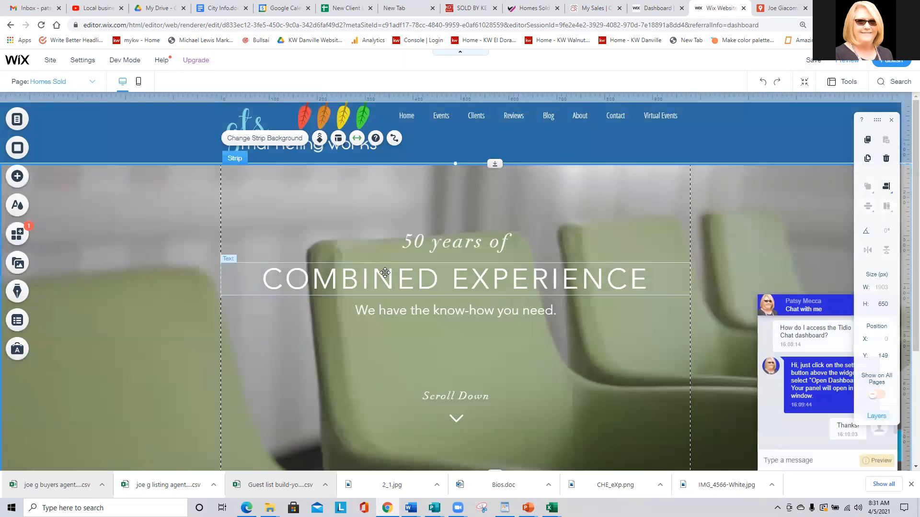
Change the hero heading to 'HOMES SOLD BY' plus the agent's name.
click(386, 273)
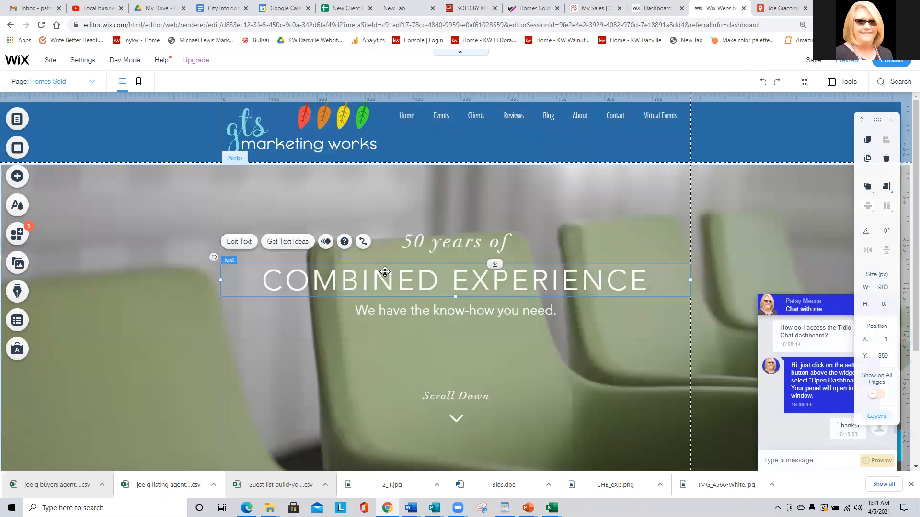
click(238, 242)
text(HO)
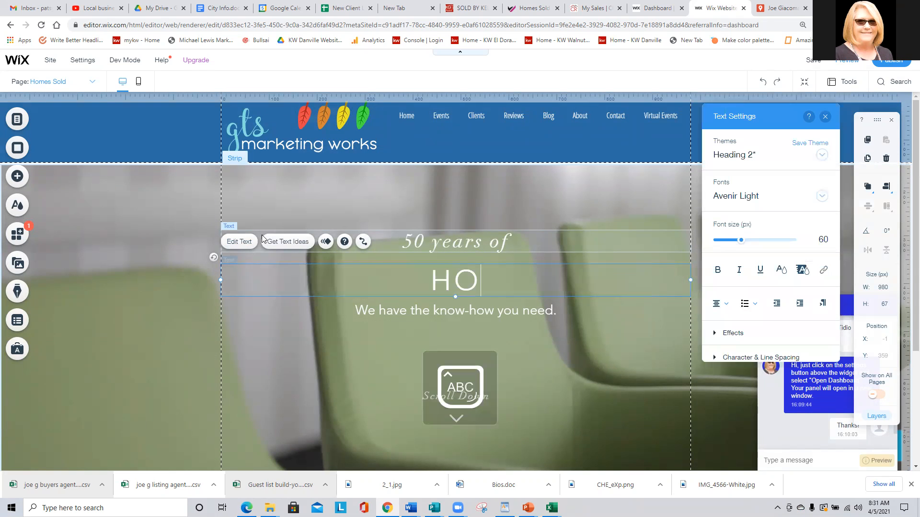
text(MES SOLD BY PATSY)
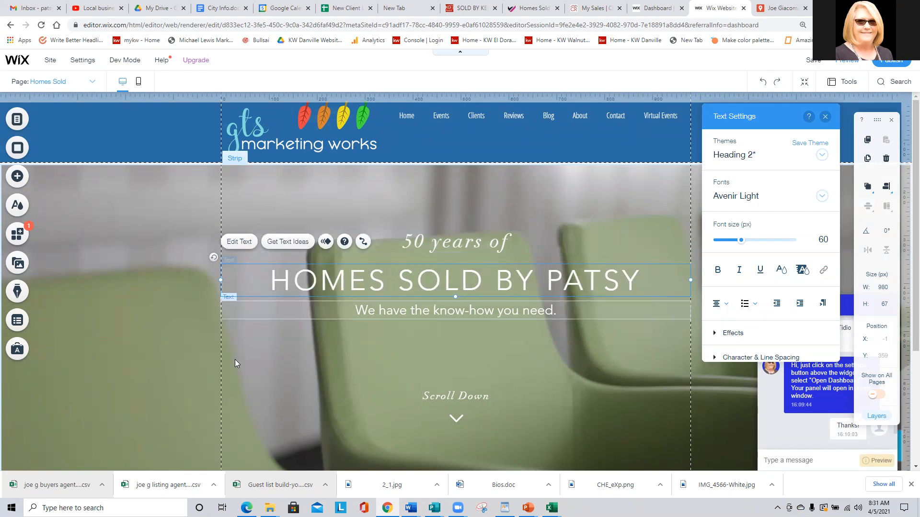
Delete the Scroll Down text, down arrow, subtitle and '50 years of' line.
click(457, 396)
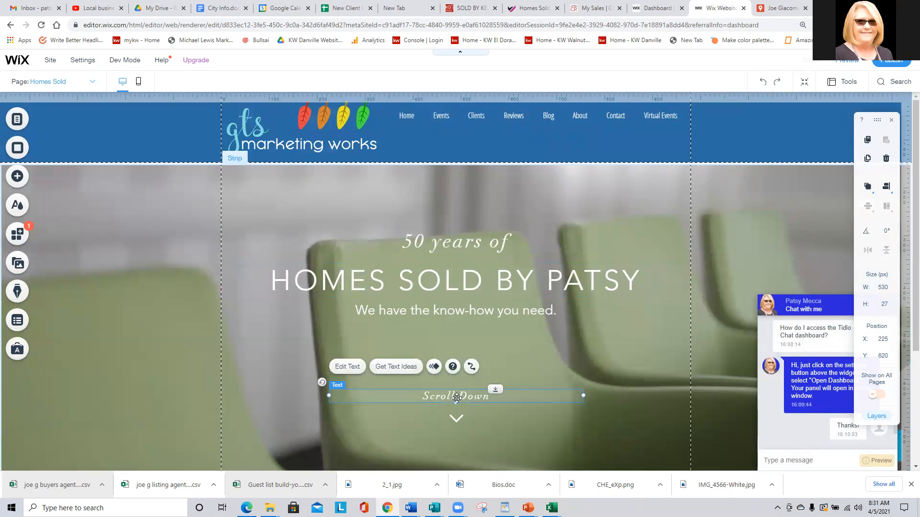
key(Delete)
click(456, 418)
key(Delete)
click(434, 311)
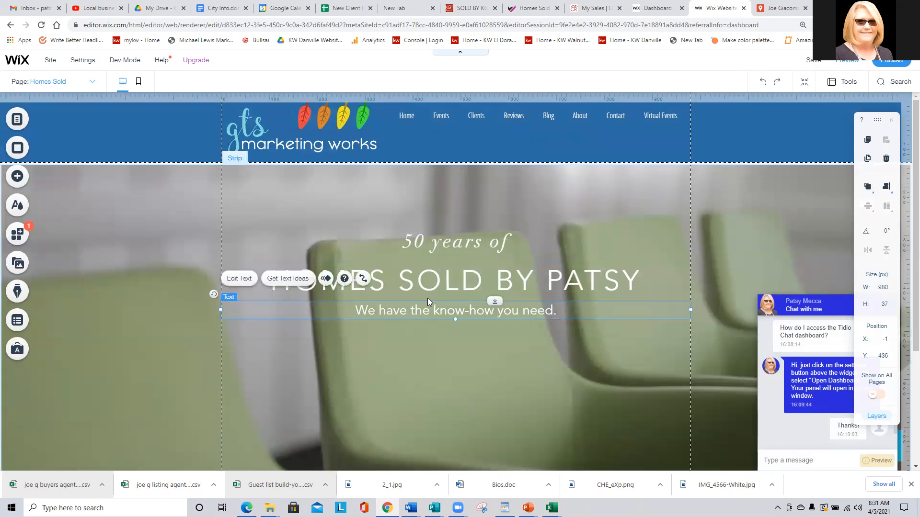
key(Delete)
click(450, 250)
key(Delete)
scroll(435, 283, down, 4)
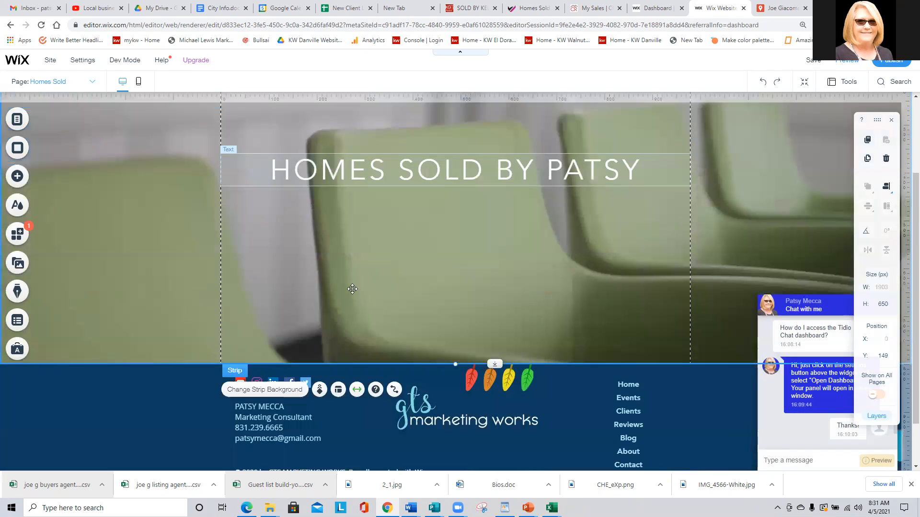
click(17, 177)
click(129, 212)
Place a Classic white strip below the hero and make it much taller.
drag(236, 312, 395, 371)
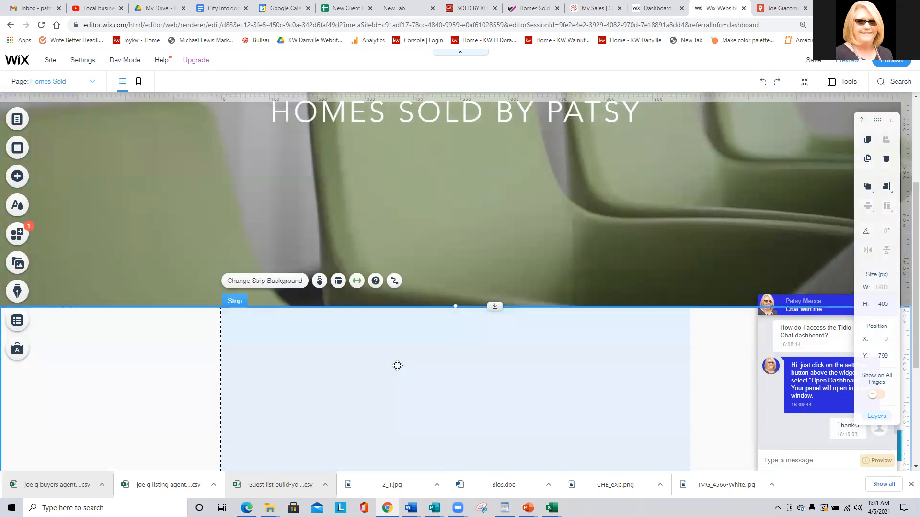
scroll(396, 366, down, 4)
drag(490, 305, 465, 470)
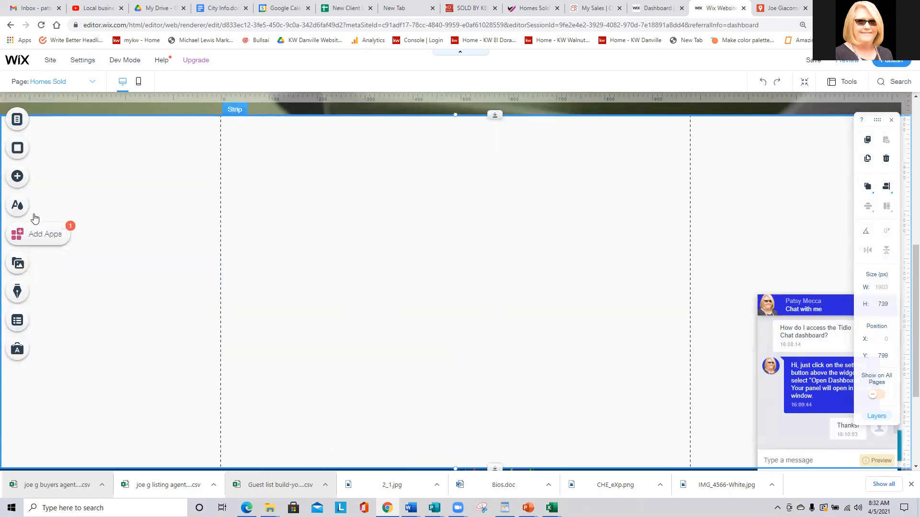
Embed the My Maps iframe code in an HTML box, width 960, and update it.
click(15, 177)
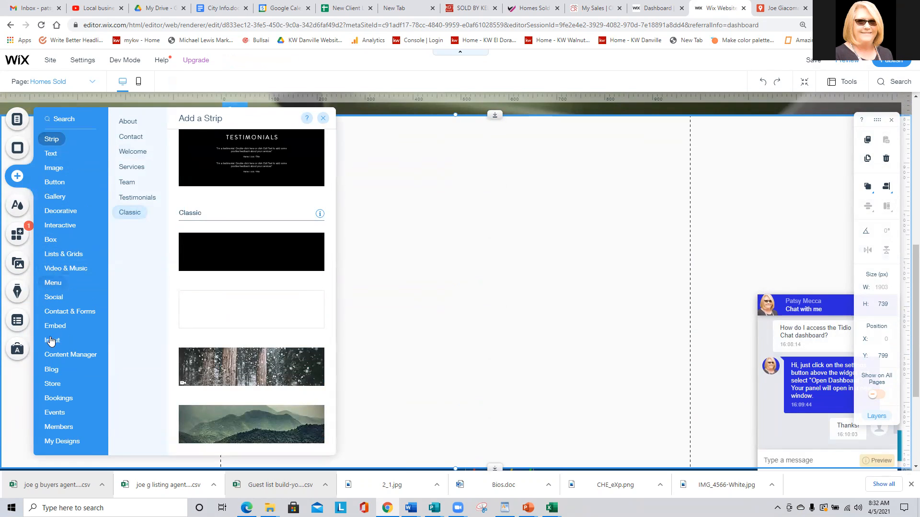
mouse_move(51, 324)
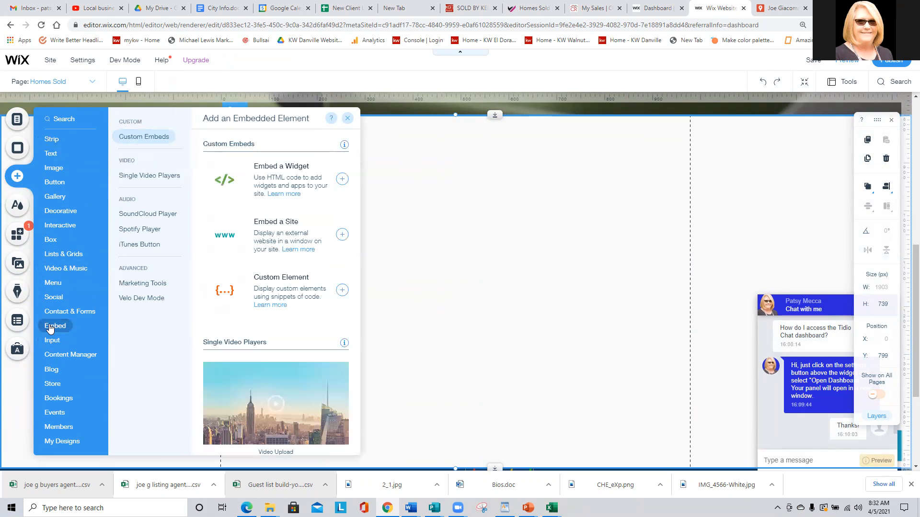
click(298, 188)
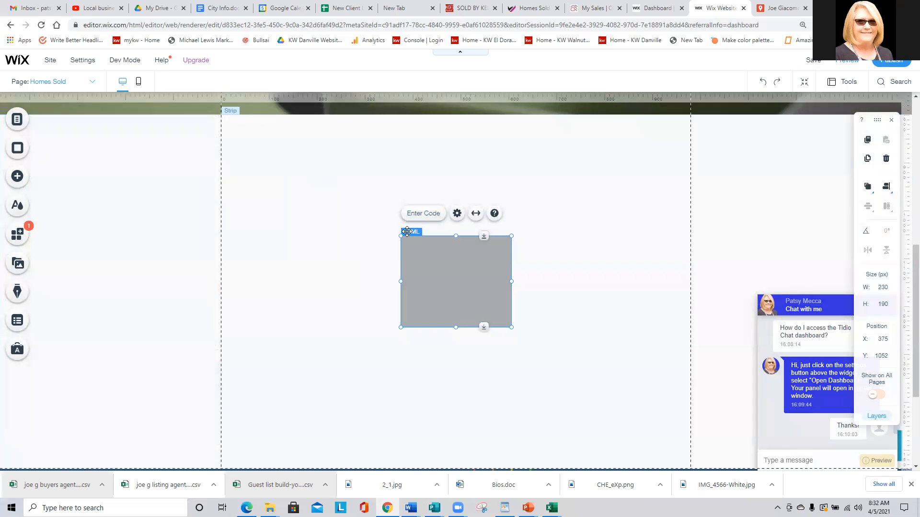
click(421, 219)
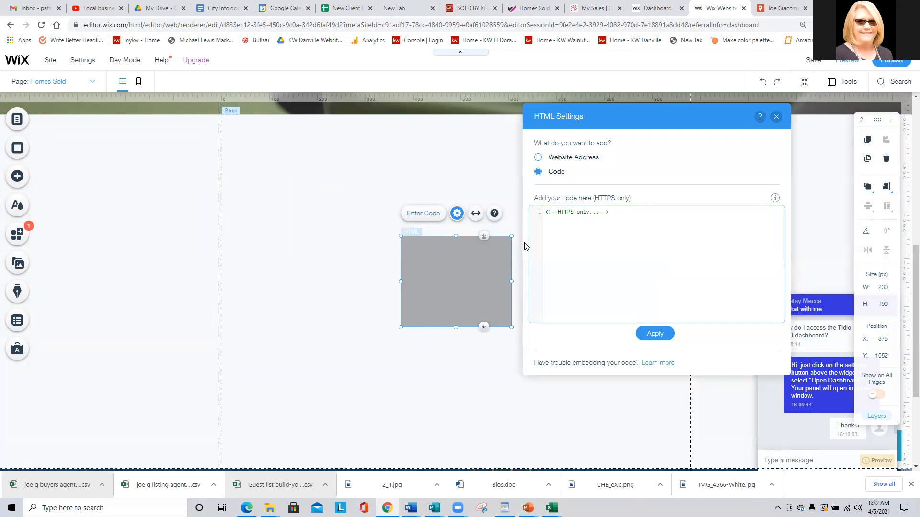
text(<iframe src="https://www.google.com/maps/d/u/0/embed?mid=1554FTogau67N3TQ95uSHArSeHGgfbQc_" width="640" height="480"></iframe>)
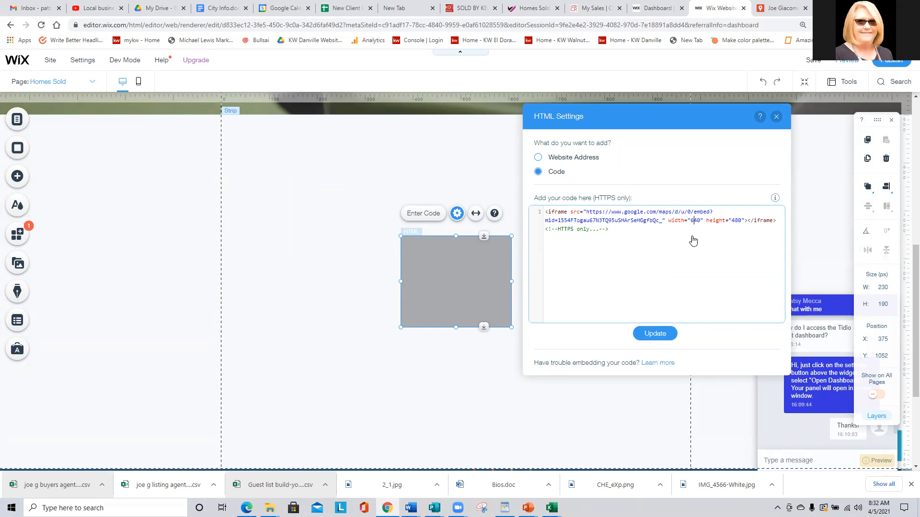
drag(697, 222, 692, 220)
text(96)
text(72)
click(655, 334)
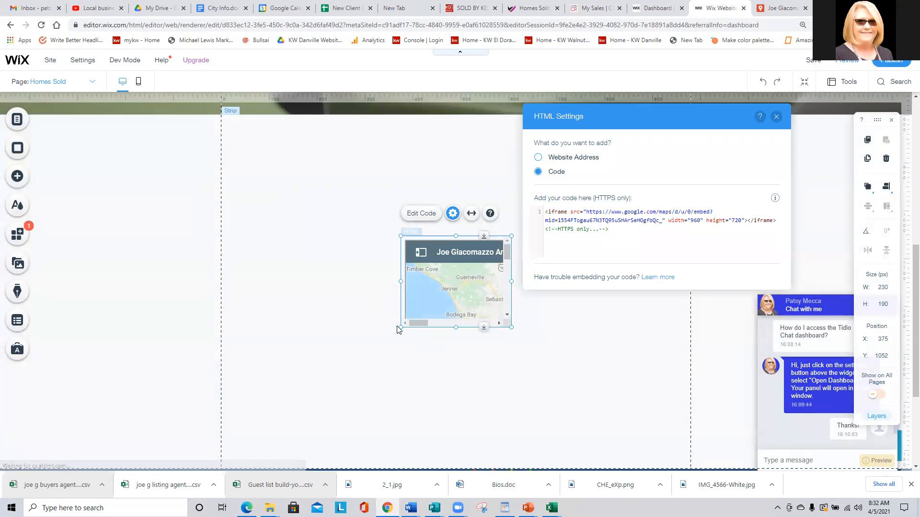
Resize the embedded map to about 995 by 818 across the strip.
drag(397, 326, 222, 403)
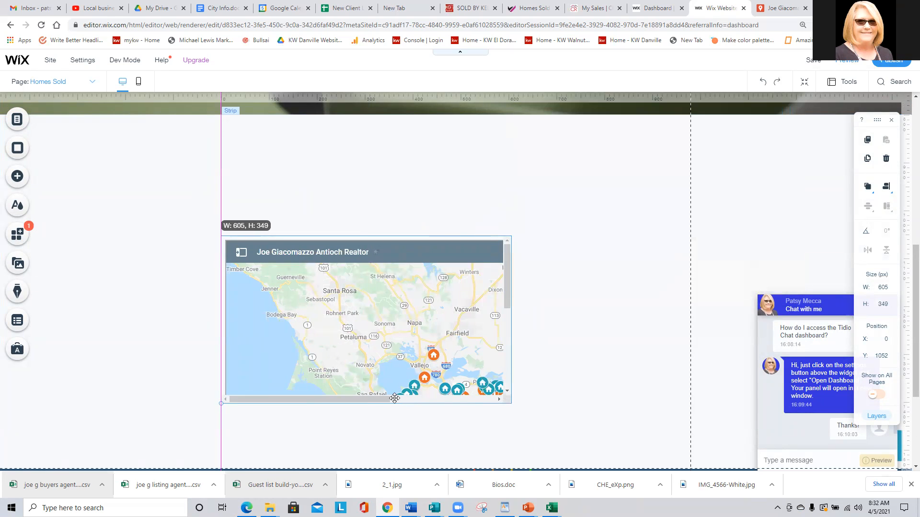
drag(511, 400, 651, 455)
drag(527, 245, 530, 159)
drag(648, 370, 688, 463)
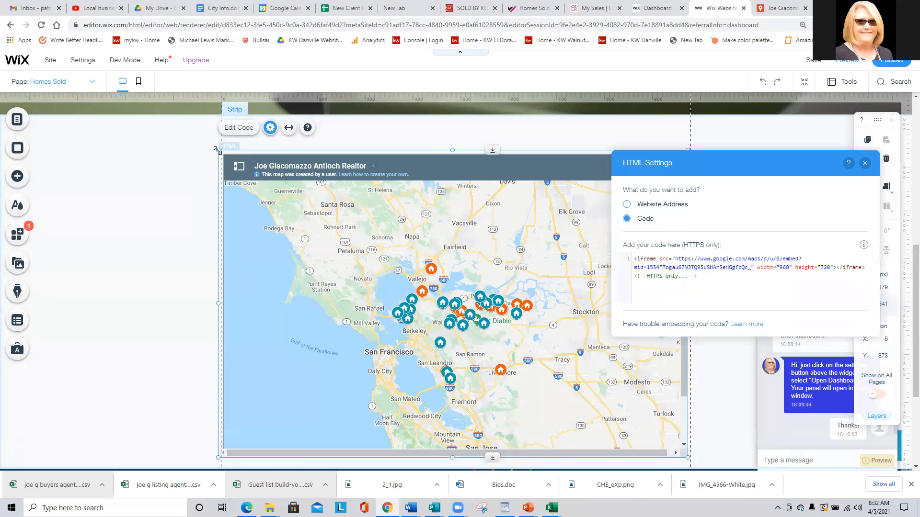
drag(217, 150, 210, 137)
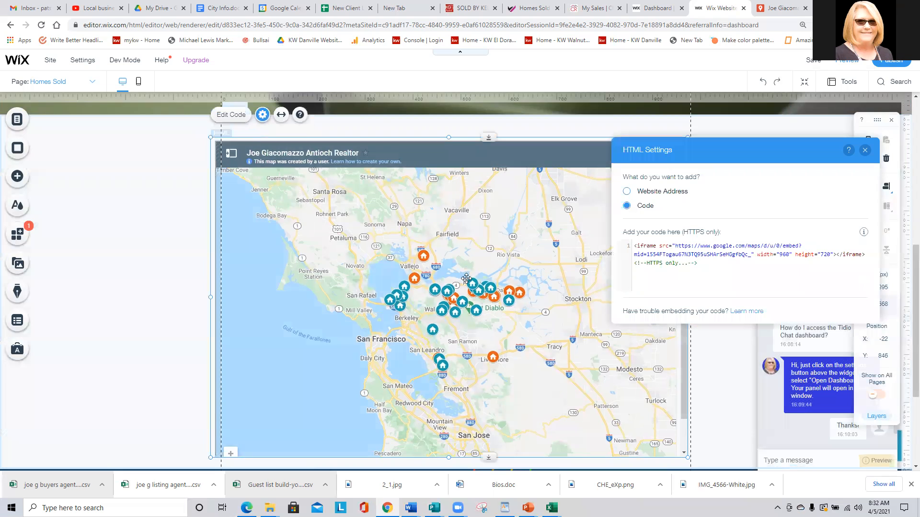
scroll(466, 278, down, 3)
drag(486, 315, 485, 385)
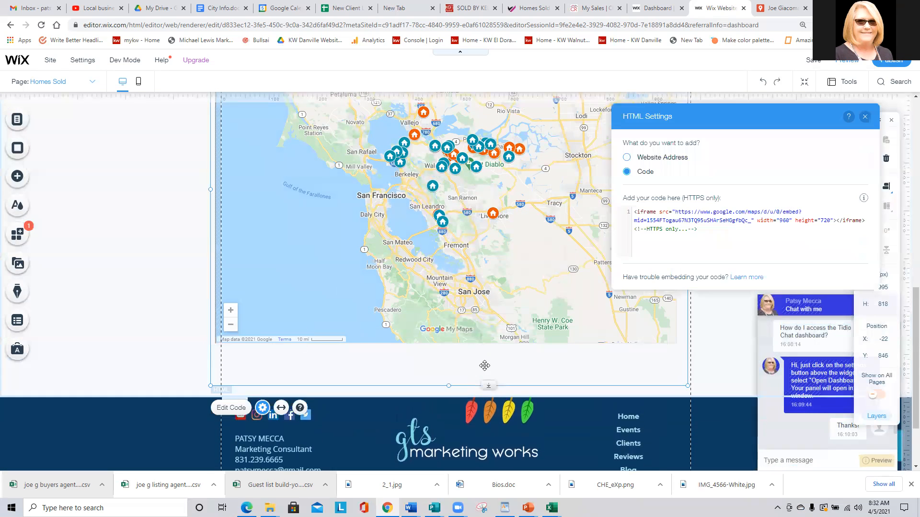
drag(444, 288, 452, 284)
scroll(464, 319, up, 5)
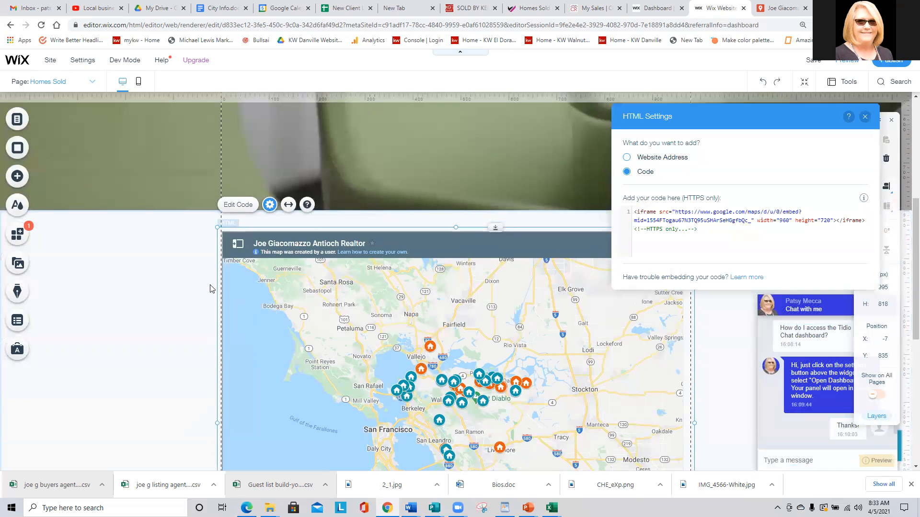
scroll(148, 254, down, 4)
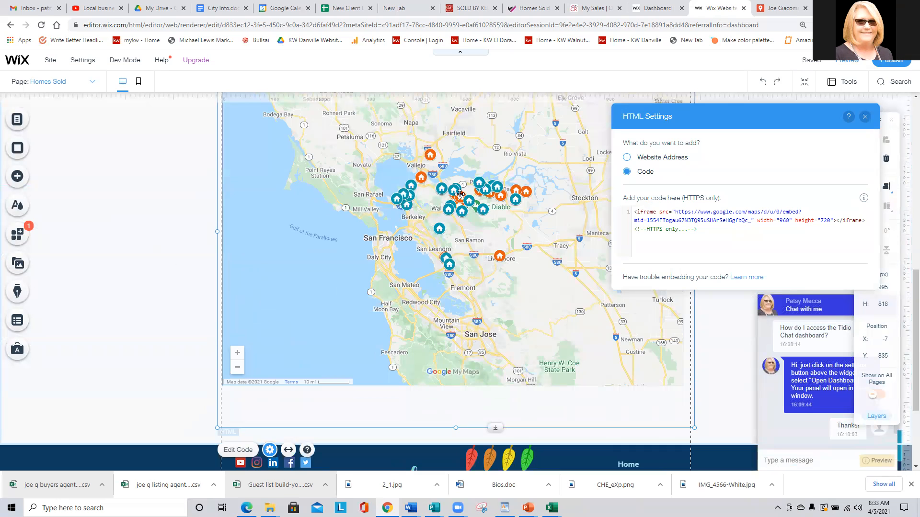
Lengthen the white strip and move the map down to y 1041.
click(148, 311)
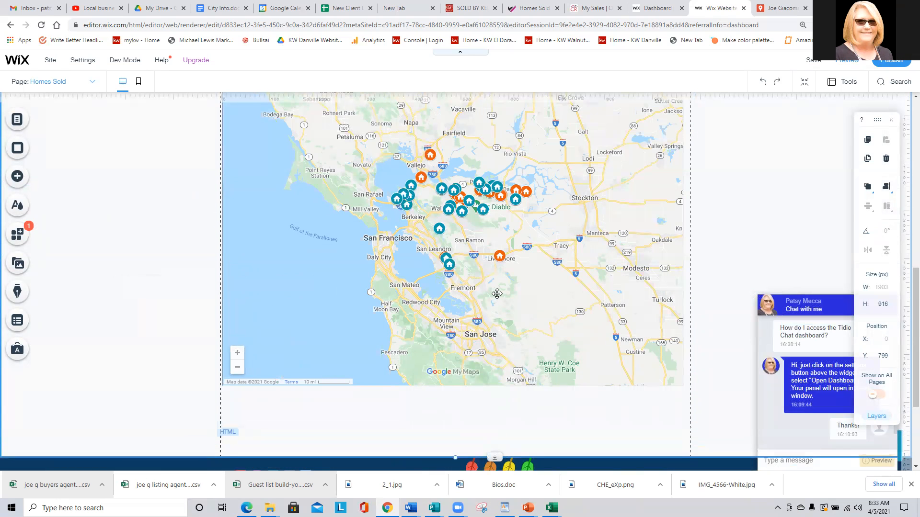
scroll(497, 294, down, 3)
drag(496, 314, 487, 403)
drag(471, 191, 473, 290)
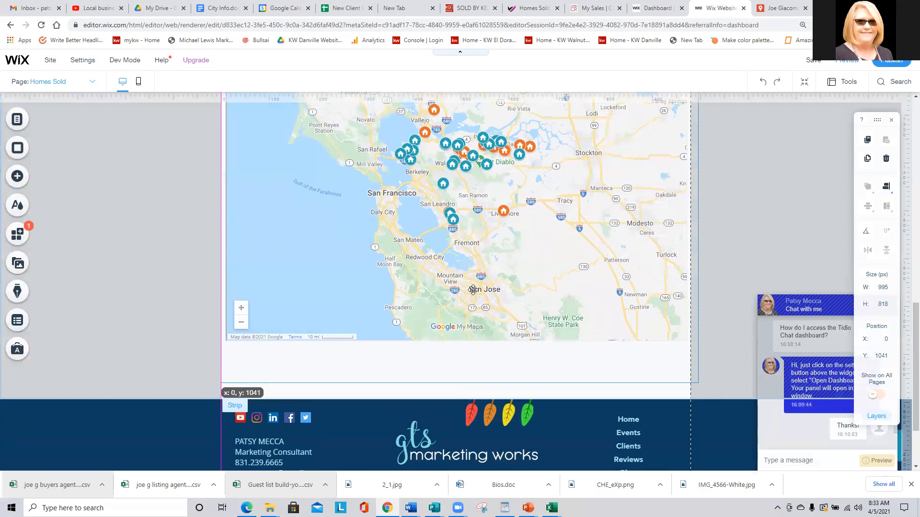
scroll(472, 290, up, 5)
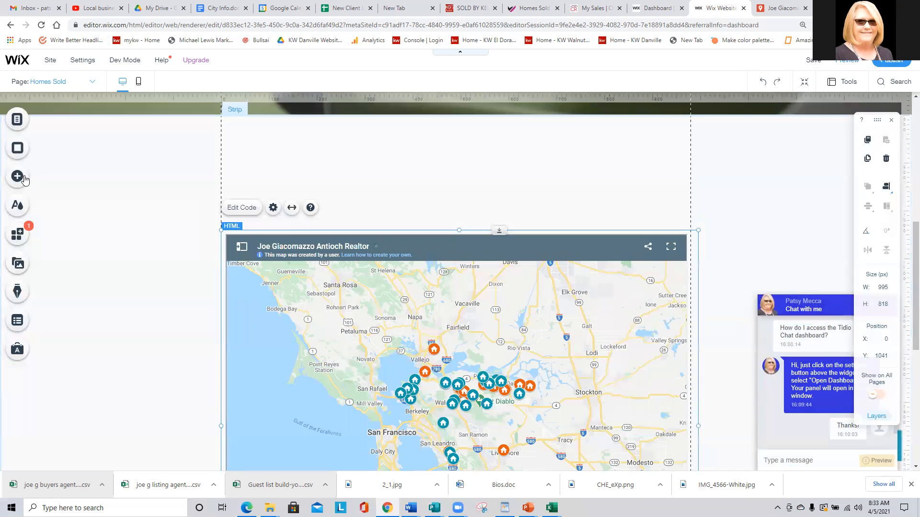
Place a Heading 3 text element above the map.
click(18, 178)
click(50, 153)
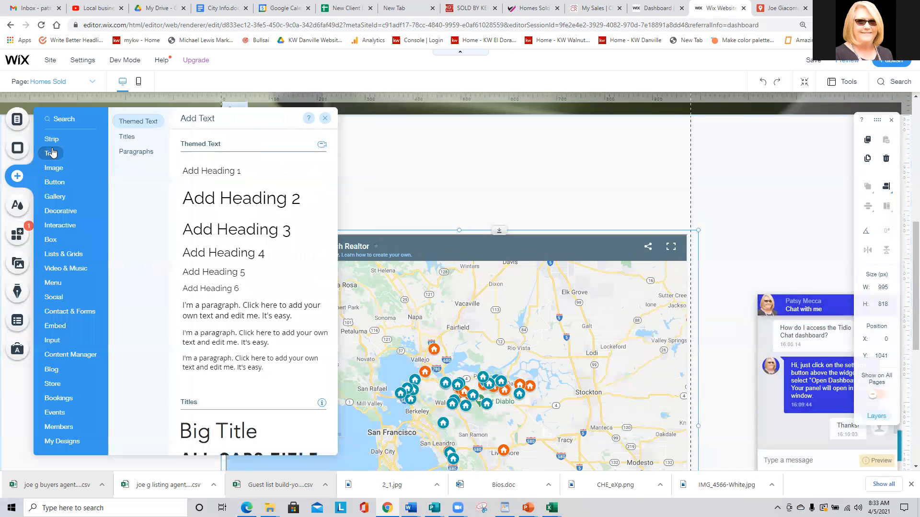
drag(237, 229, 416, 173)
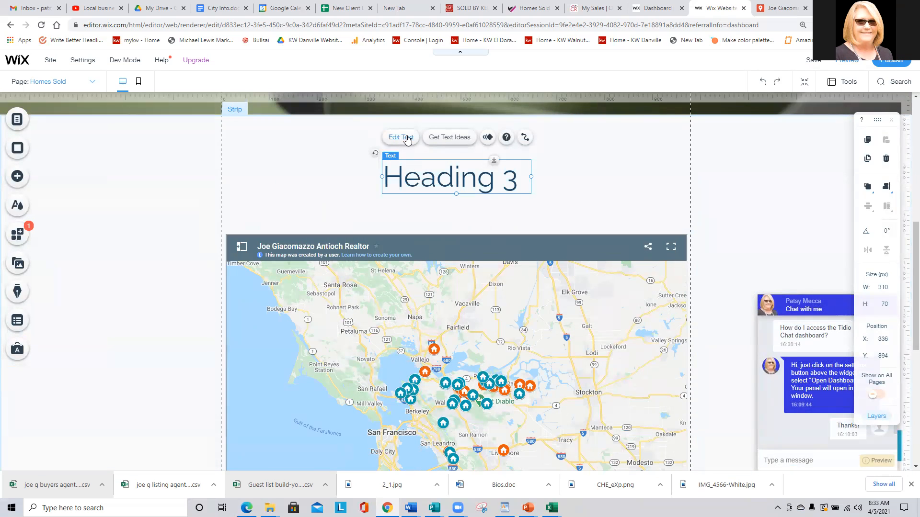
click(405, 137)
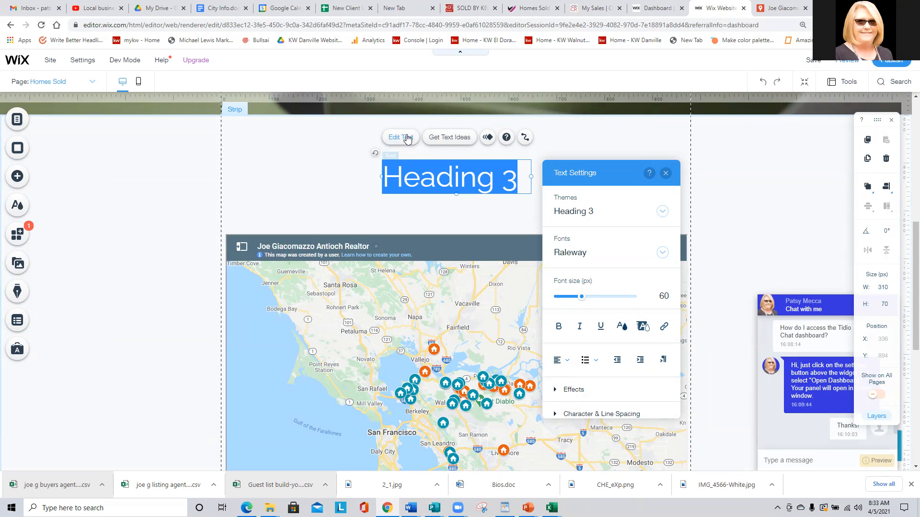
Type 'Homes sold by' and the agent's full name, widening the box to one line.
text(h)
key(BackSpace)
key(Caps_Lock)
text(H)
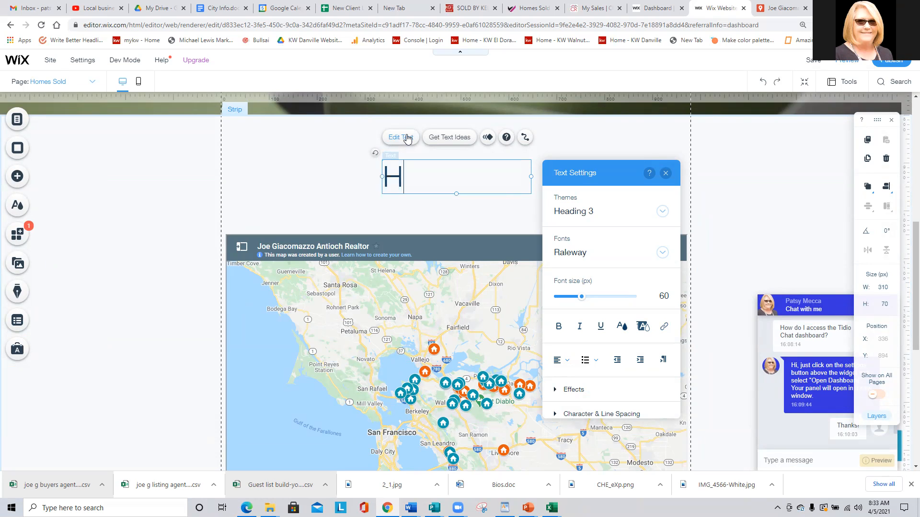
key(Caps_Lock)
text(omes sold b)
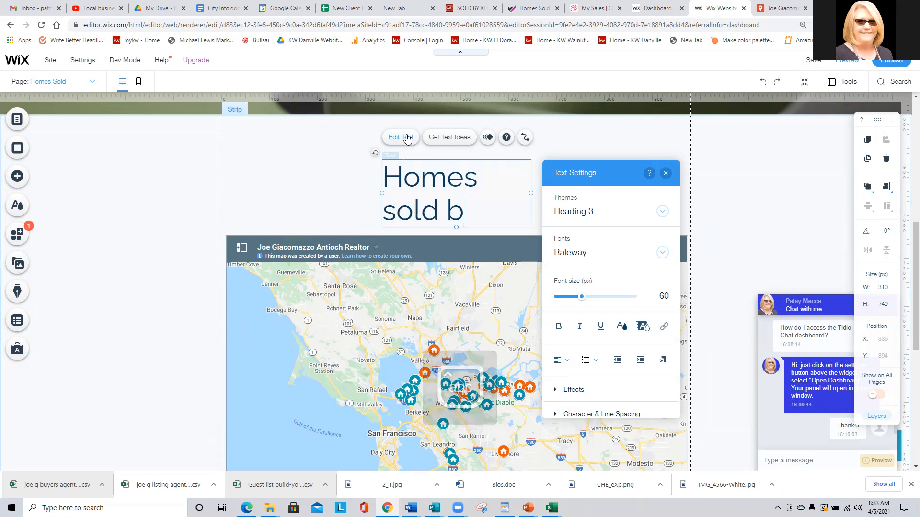
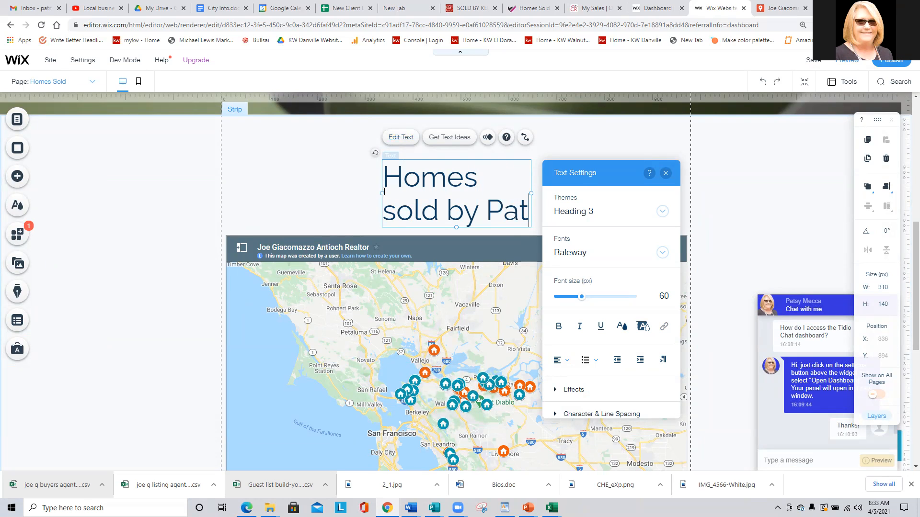
drag(380, 190, 259, 176)
drag(571, 168, 780, 197)
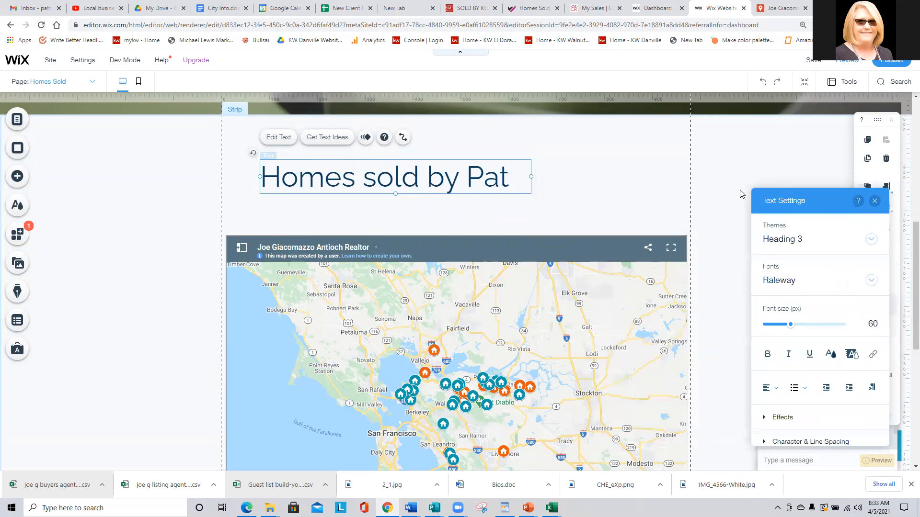
drag(531, 177, 656, 178)
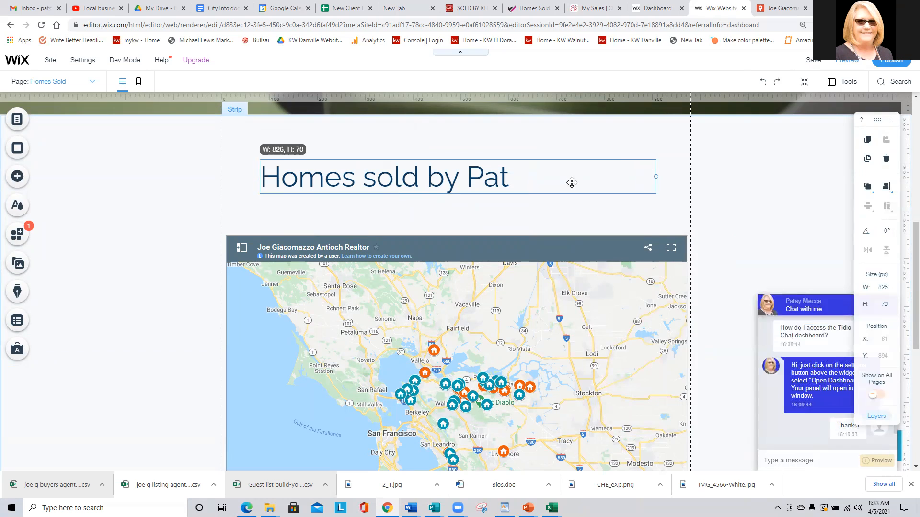
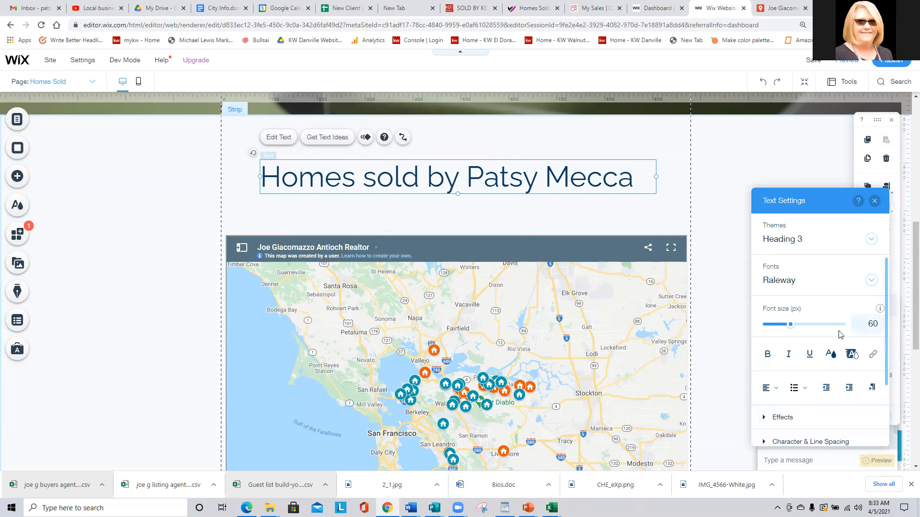
Set the whole heading to Open Sans at 42 px.
drag(643, 189, 259, 180)
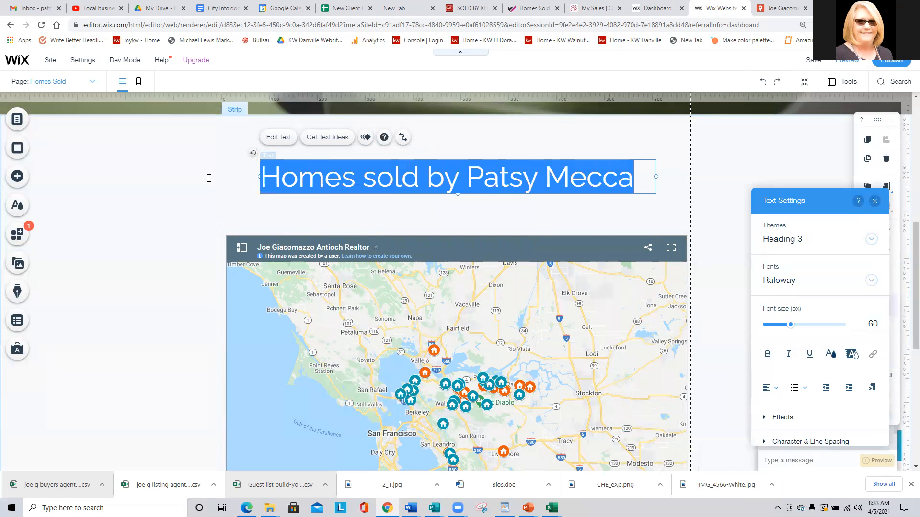
click(771, 280)
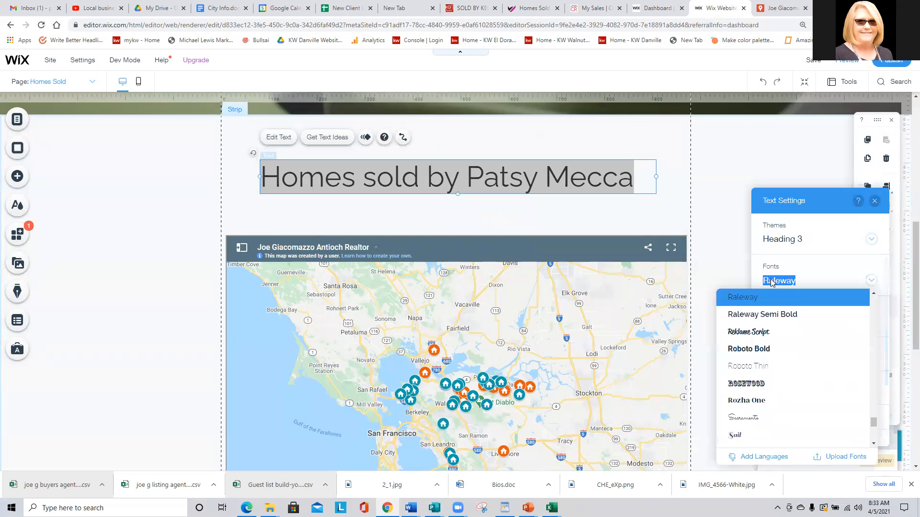
text(c)
click(772, 281)
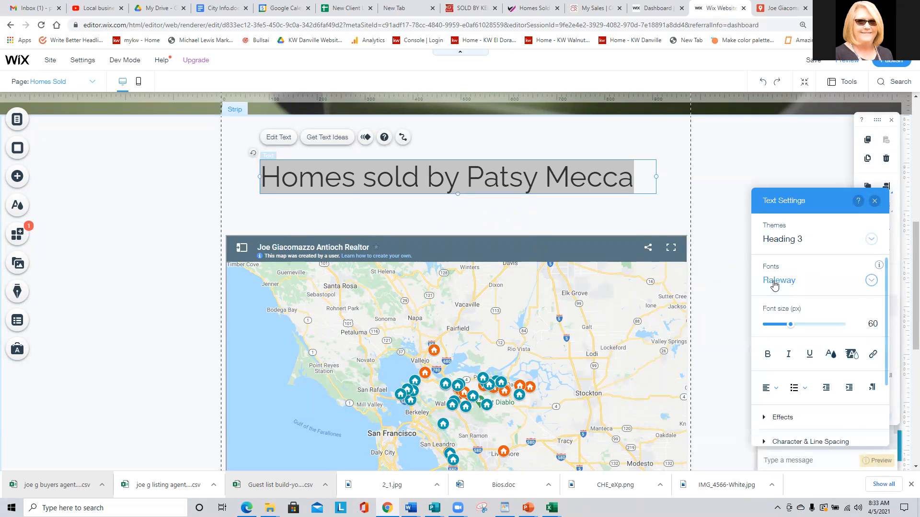
click(779, 280)
text(Open Sans)
click(746, 298)
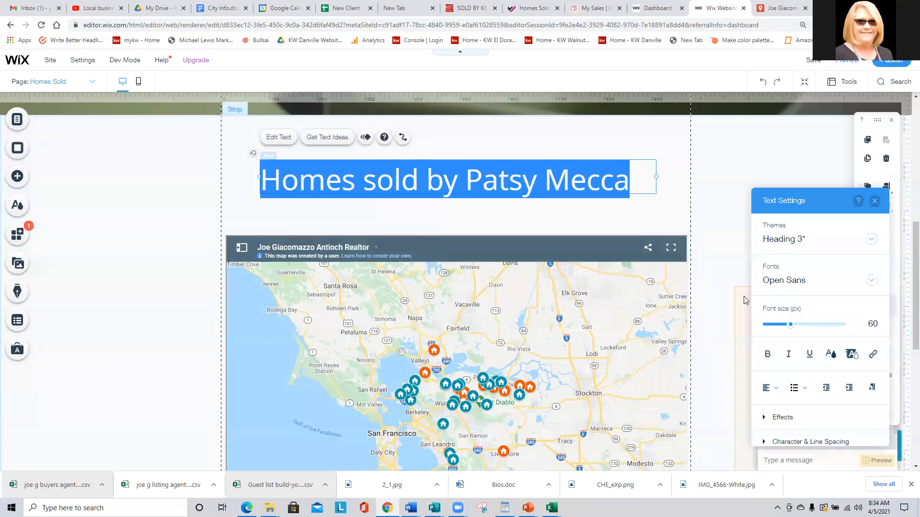
click(868, 325)
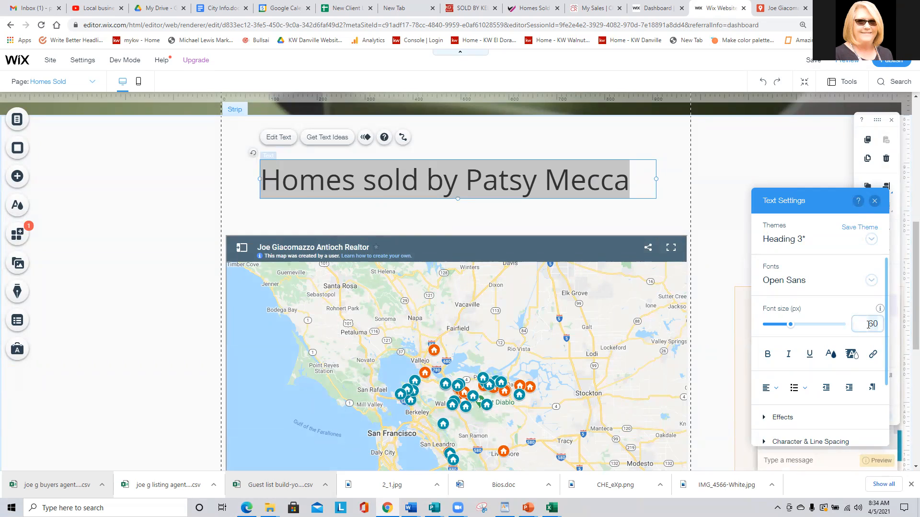
key(BackSpace)
key(BackSpace)
text(42)
key(Return)
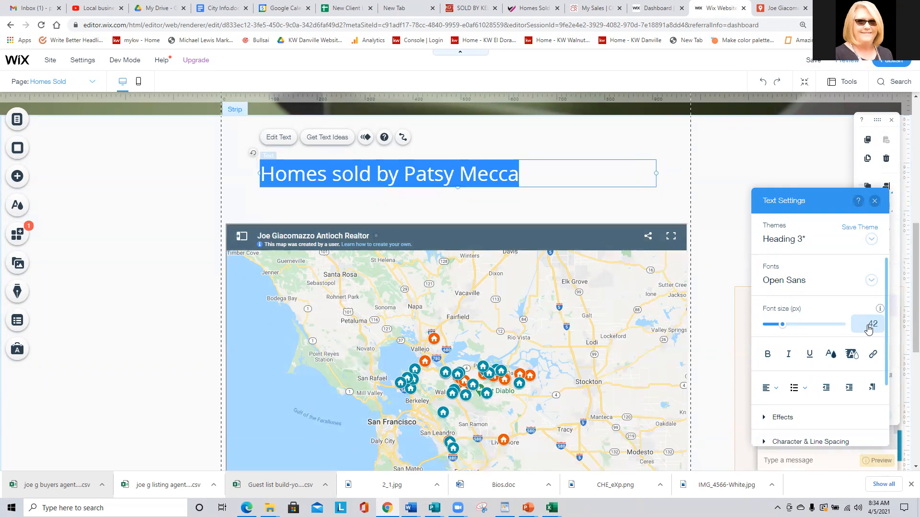
Centre the heading text in its box and centre the box on the page.
click(769, 388)
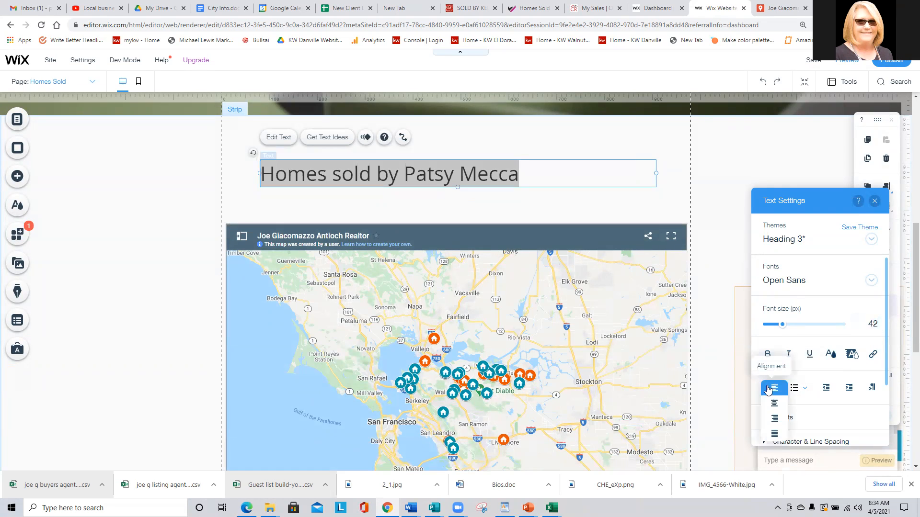
click(774, 404)
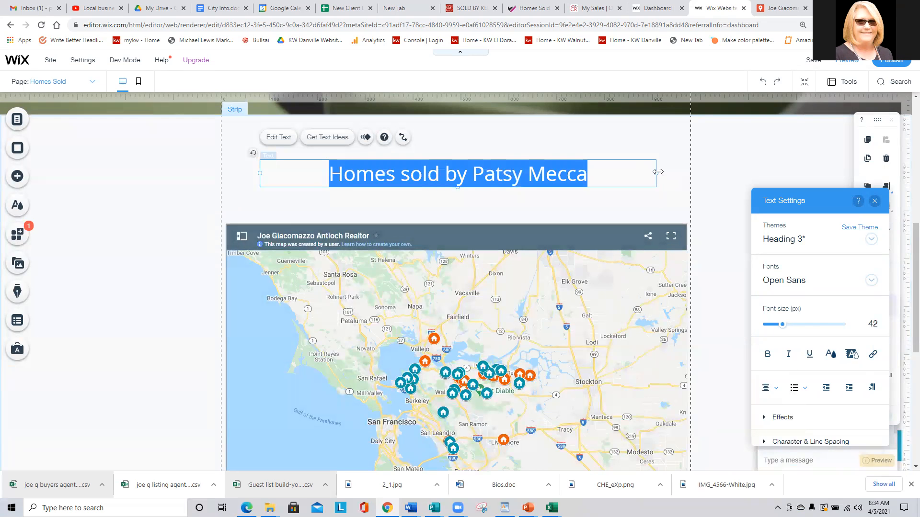
drag(635, 174, 598, 174)
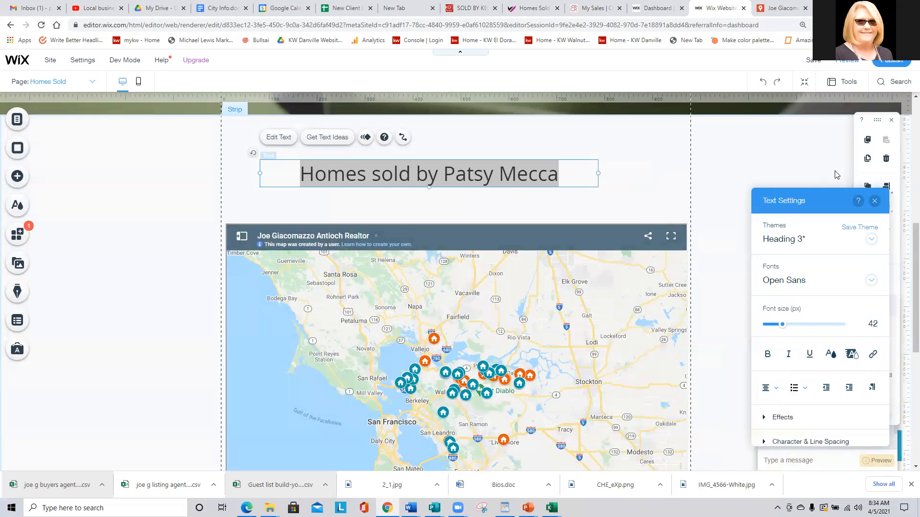
click(873, 202)
click(885, 187)
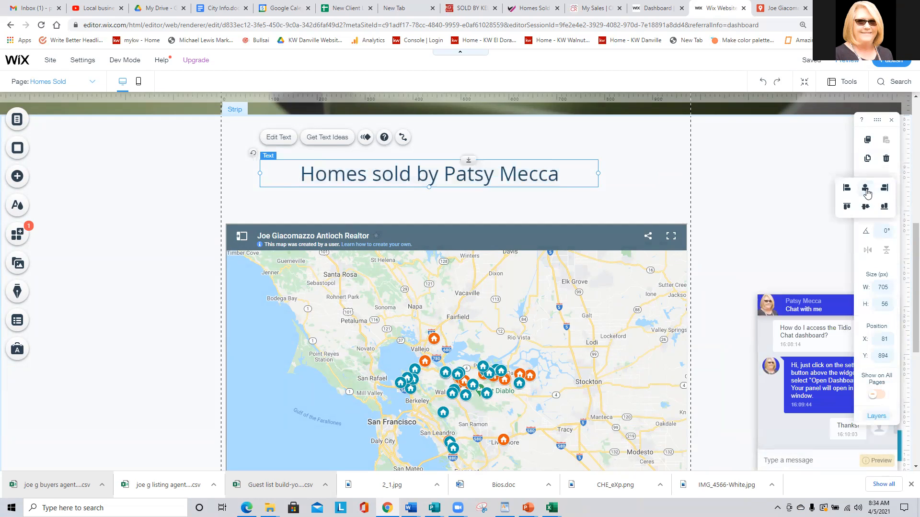
click(865, 189)
click(652, 197)
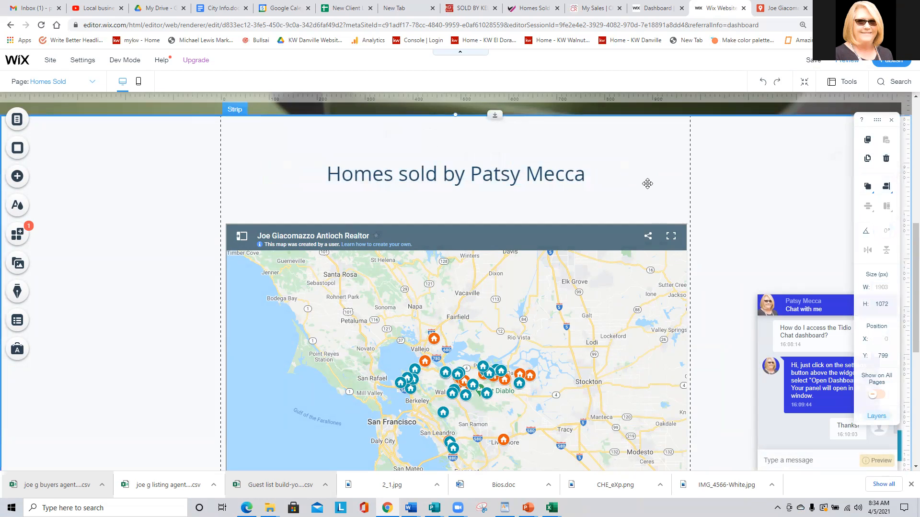
Drop a paragraph text box under the heading and widen it to about 905 px.
click(18, 177)
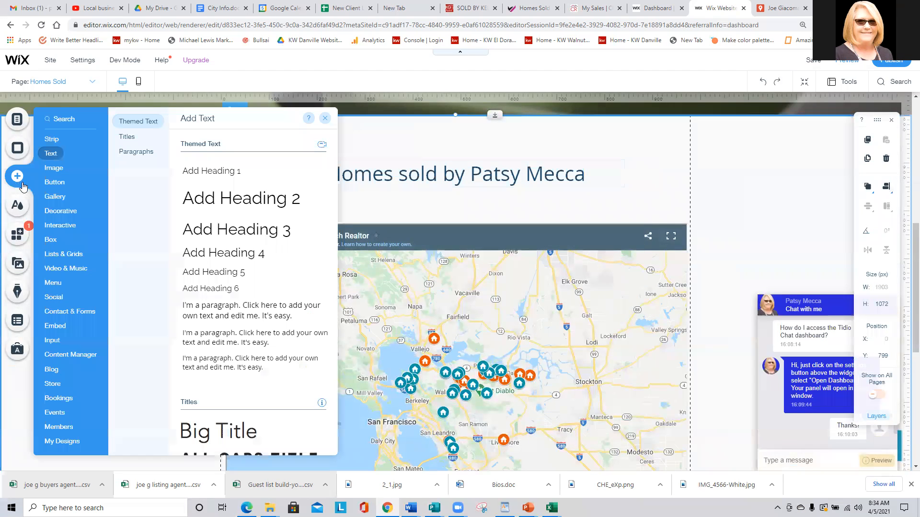
drag(200, 312, 235, 204)
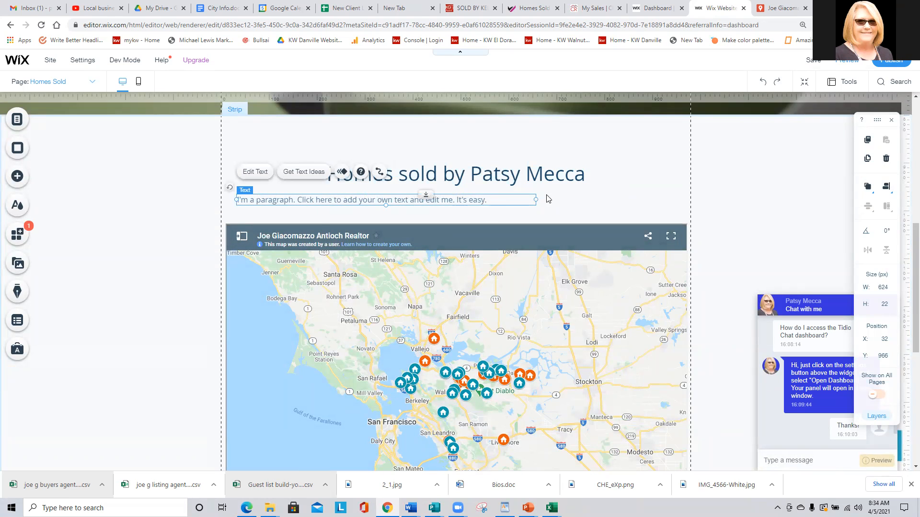
drag(536, 200, 670, 214)
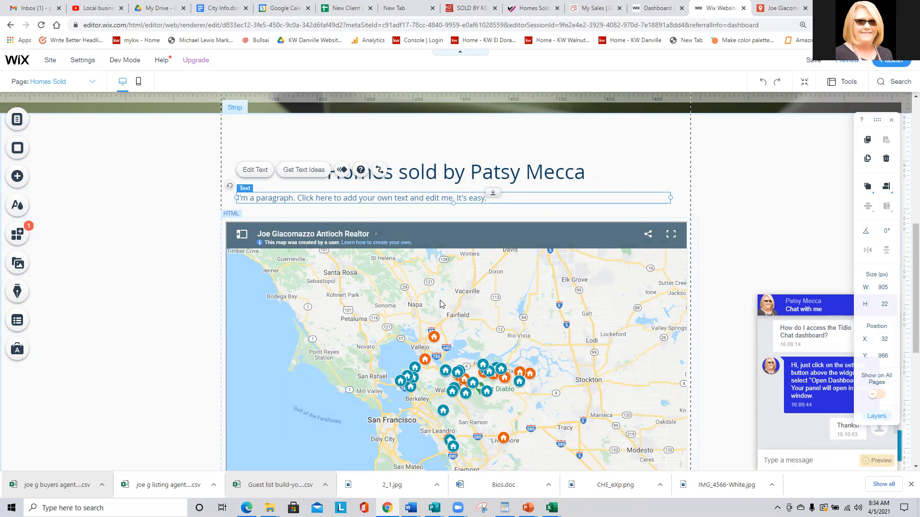
scroll(441, 304, down, 2)
scroll(441, 304, down, 3)
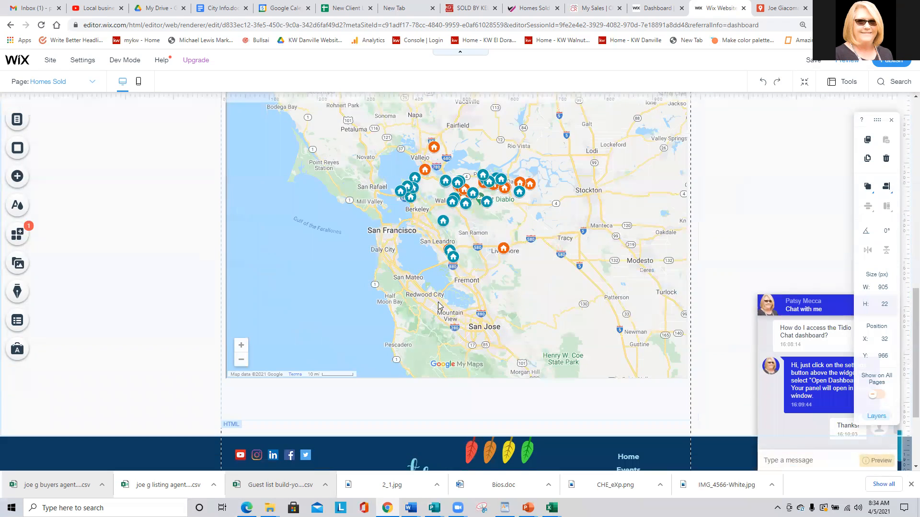
scroll(374, 293, up, 5)
click(156, 231)
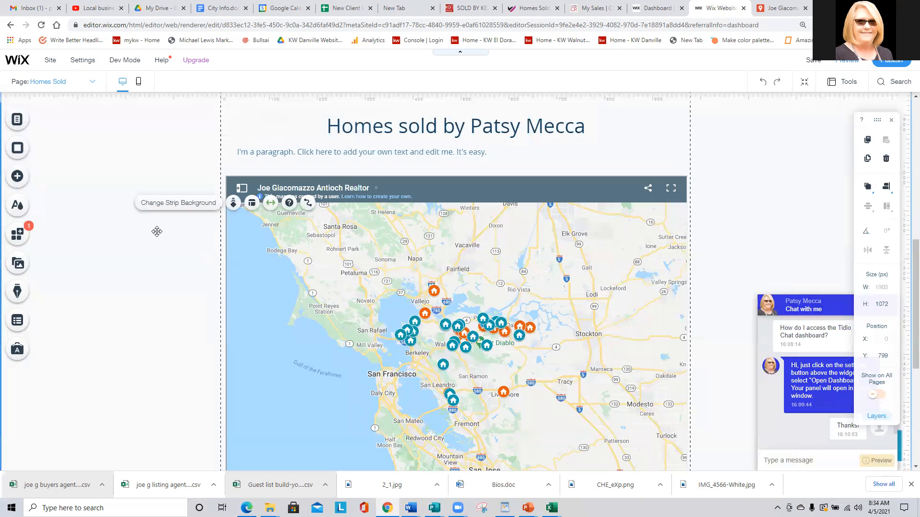
scroll(154, 234, up, 4)
scroll(154, 233, down, 4)
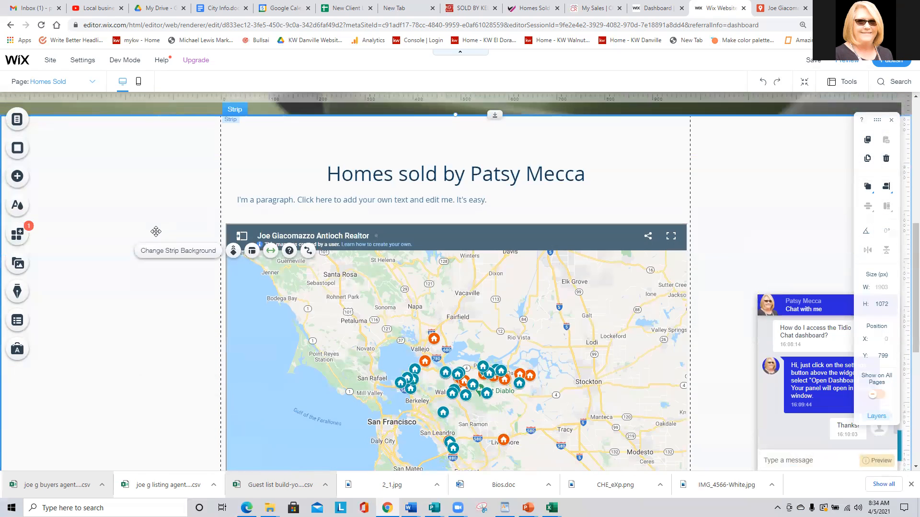
scroll(283, 186, up, 8)
Open the top banner's image background picker and search for 'house'.
click(210, 306)
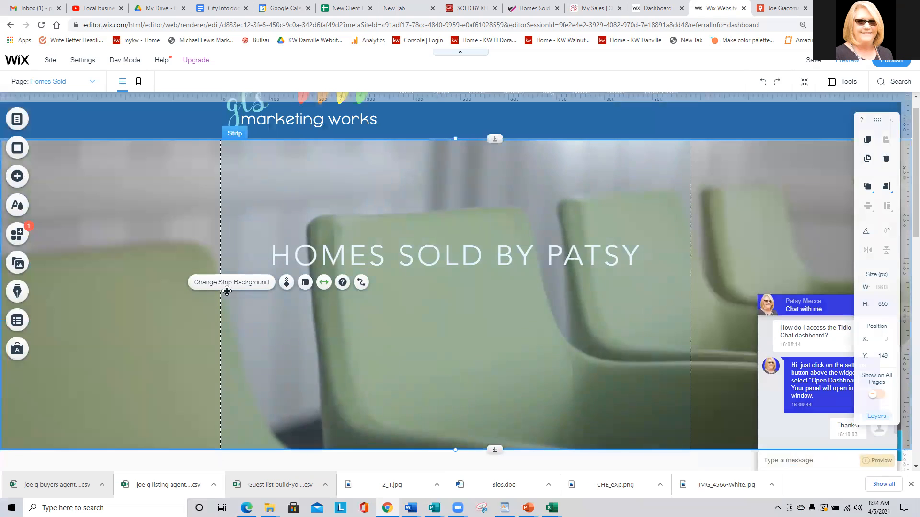
click(244, 287)
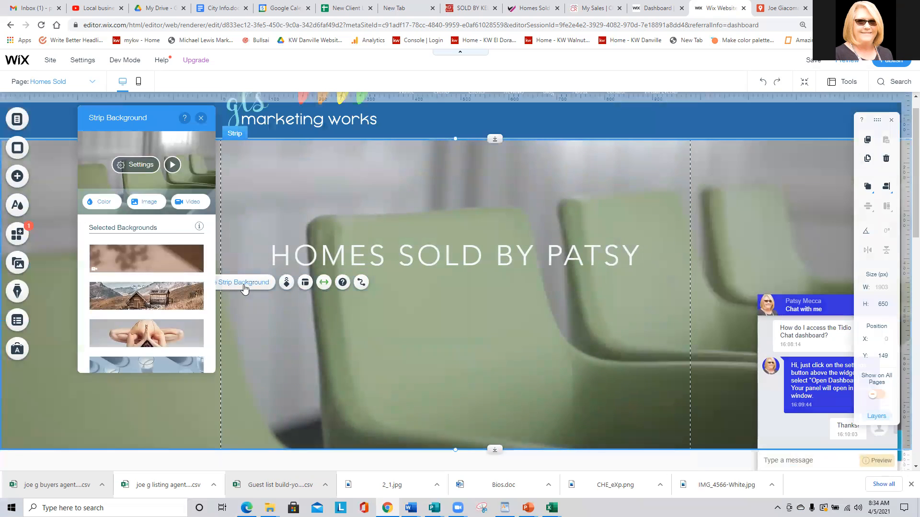
click(149, 201)
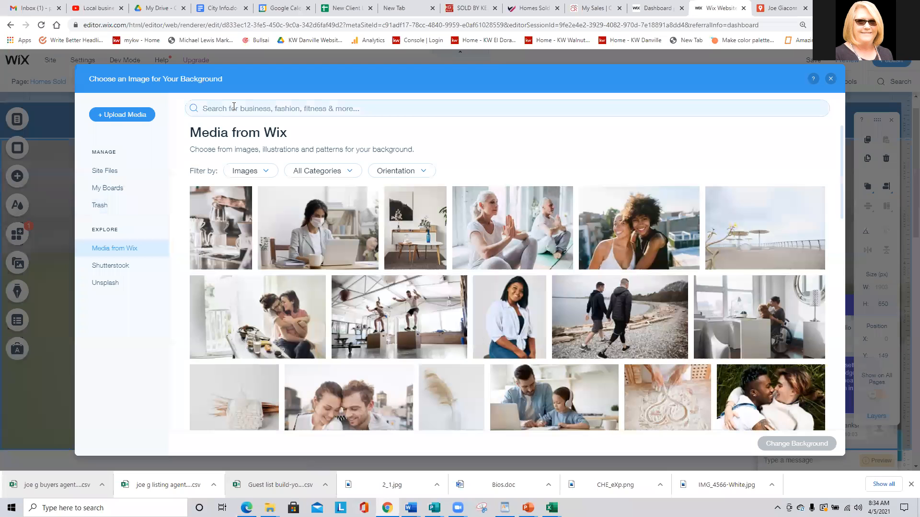
click(235, 109)
text(house)
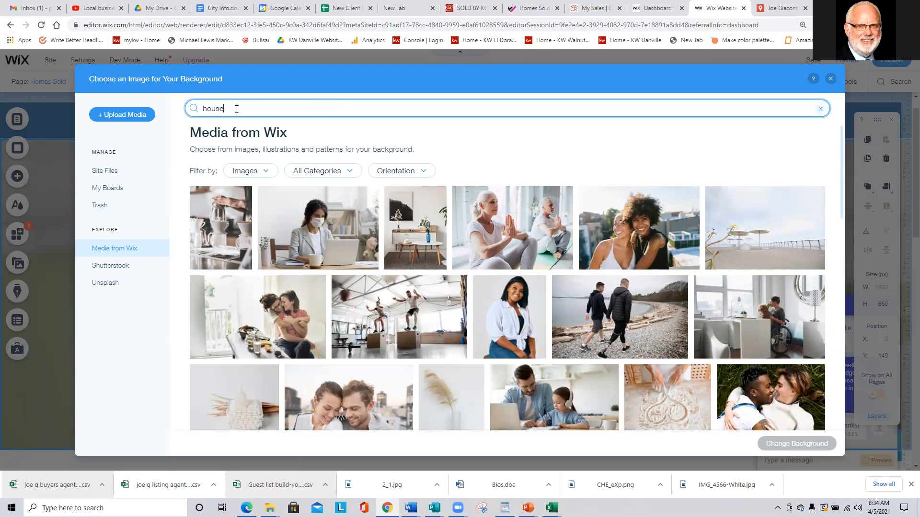
key(Return)
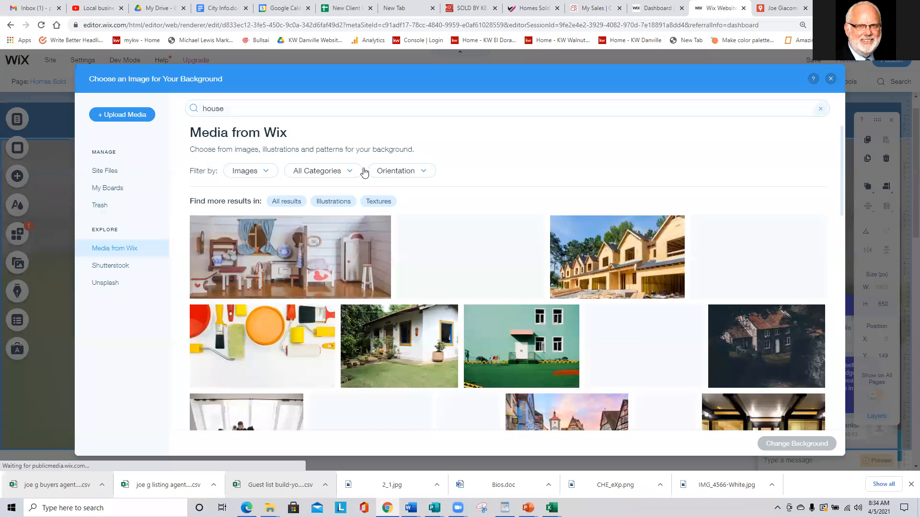
Apply the Suburban House photo as the banner background.
scroll(448, 218, down, 3)
scroll(447, 218, down, 10)
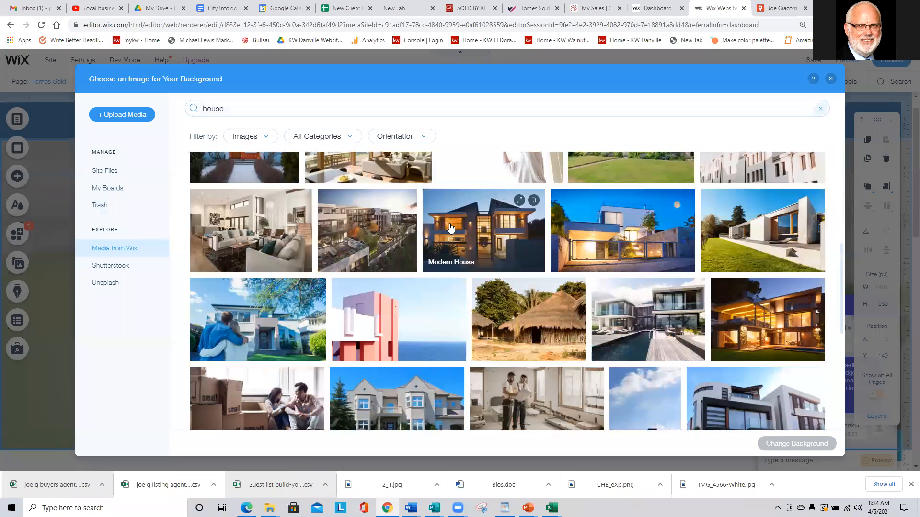
scroll(389, 225, down, 3)
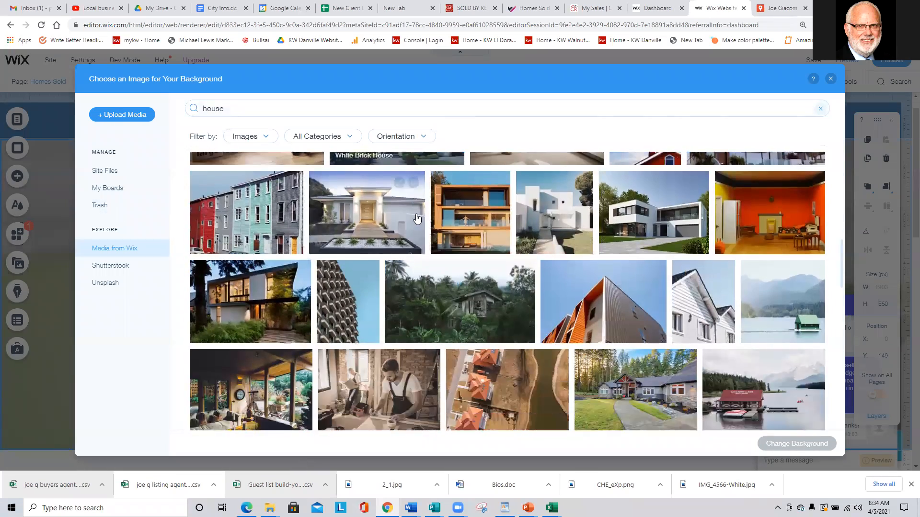
scroll(419, 218, down, 3)
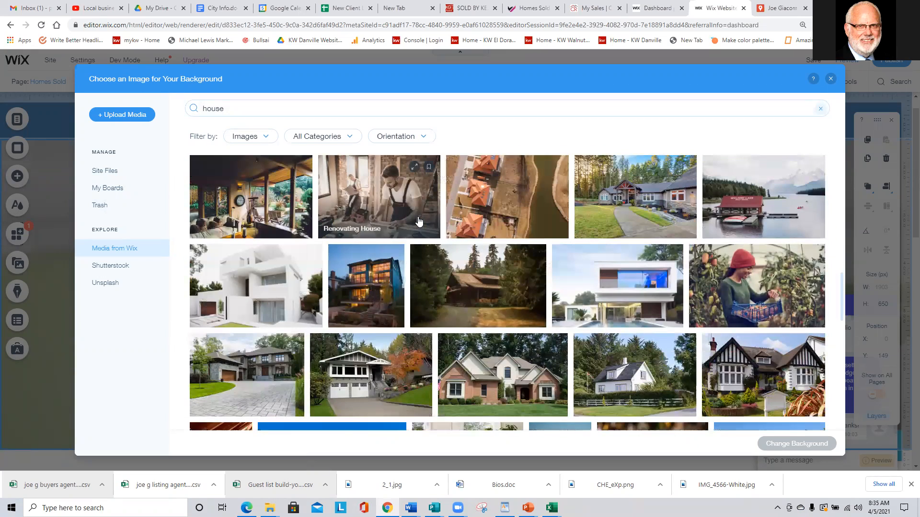
scroll(461, 251, down, 2)
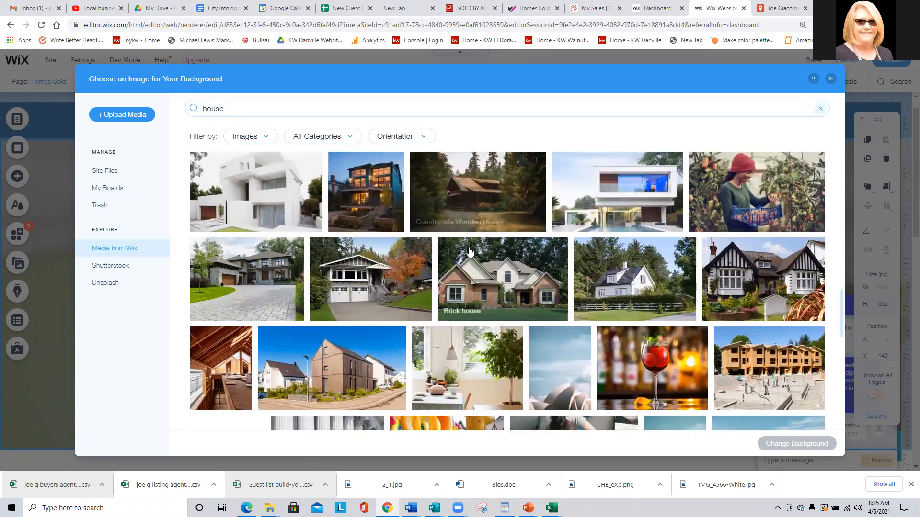
click(374, 288)
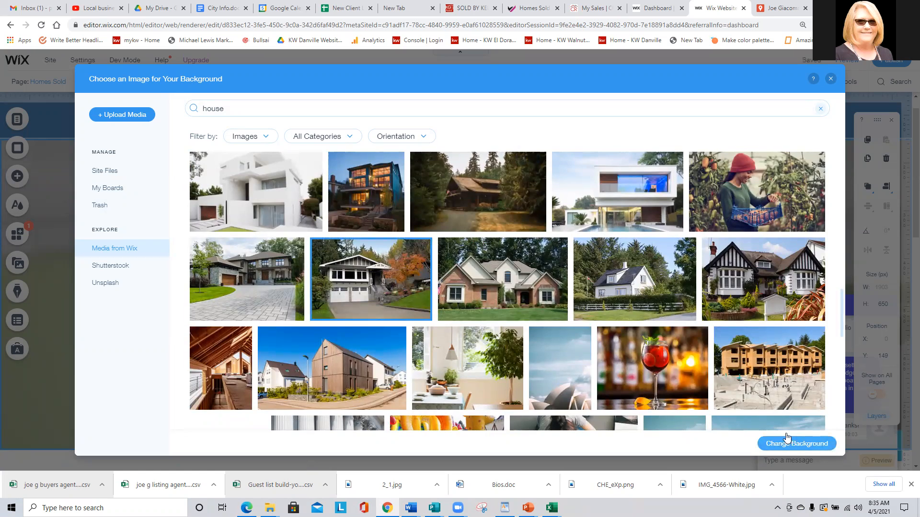
click(787, 442)
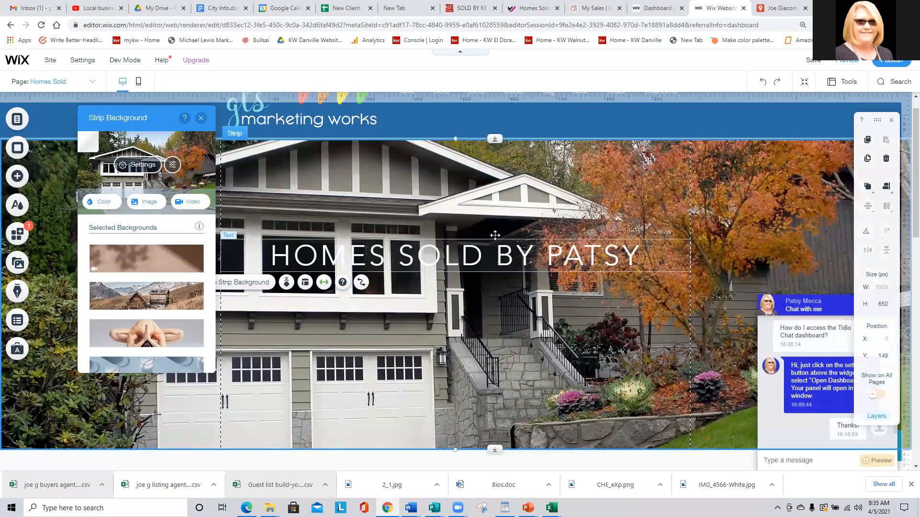
Put black behind the banner image and lower its opacity to 42%.
click(143, 164)
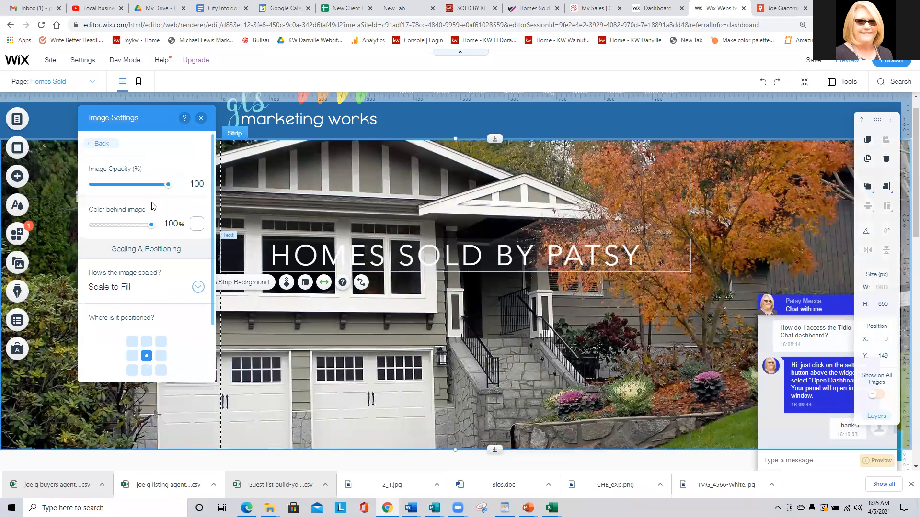
click(196, 224)
click(228, 357)
click(168, 185)
drag(167, 185, 124, 184)
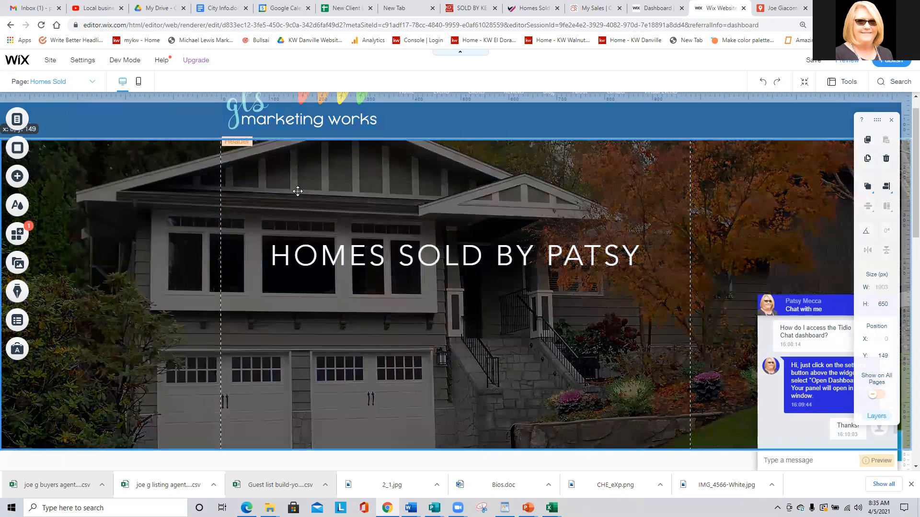
Close the image settings and check the heading above the embedded map.
scroll(304, 200, down, 4)
scroll(304, 200, down, 4)
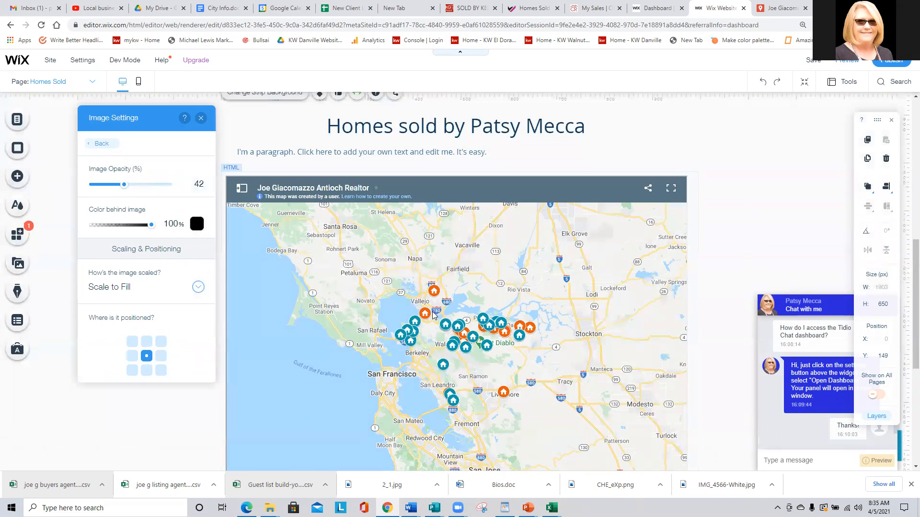
scroll(436, 316, down, 2)
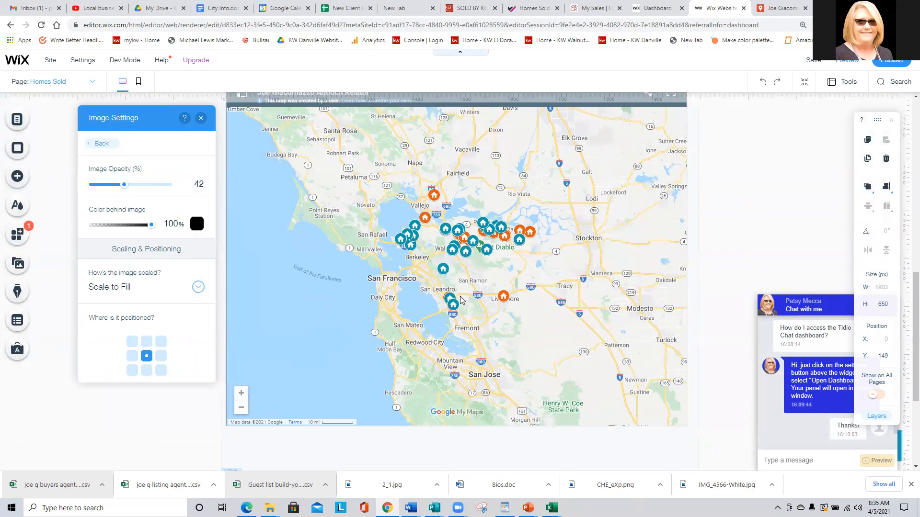
click(201, 118)
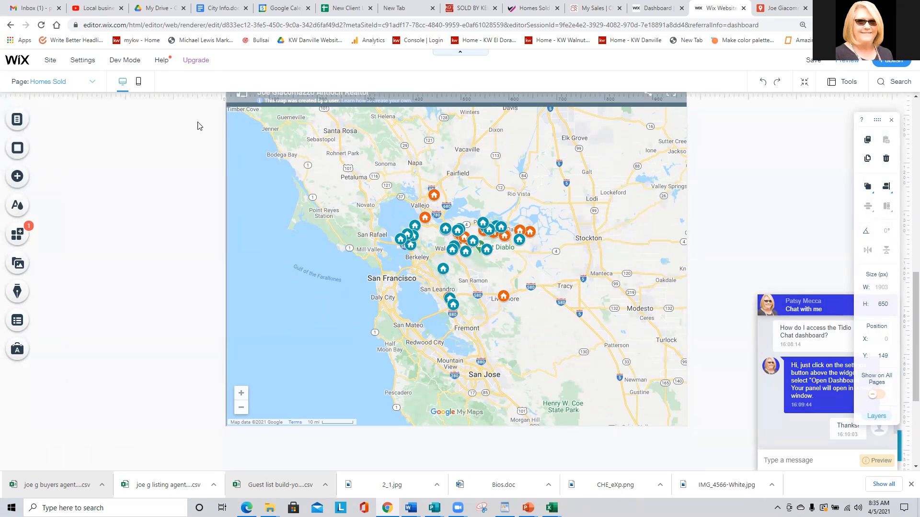
click(180, 147)
scroll(433, 309, up, 1)
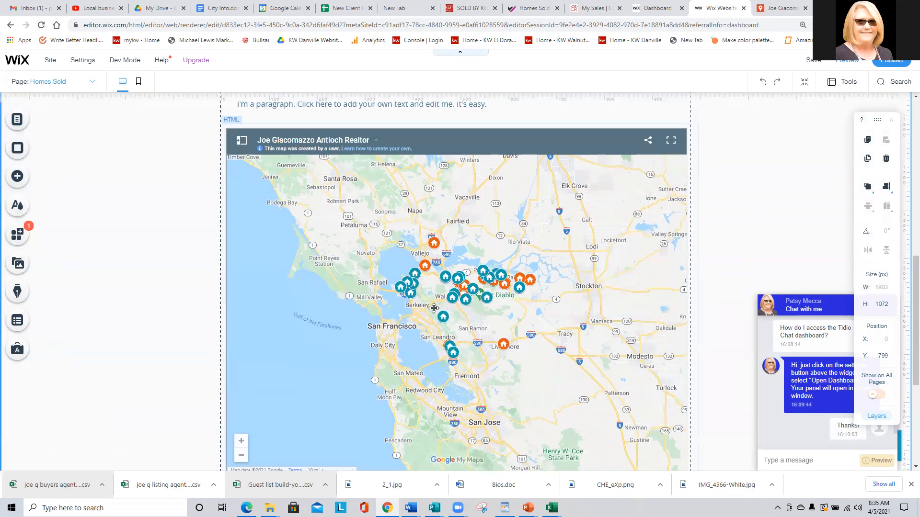
scroll(276, 260, up, 3)
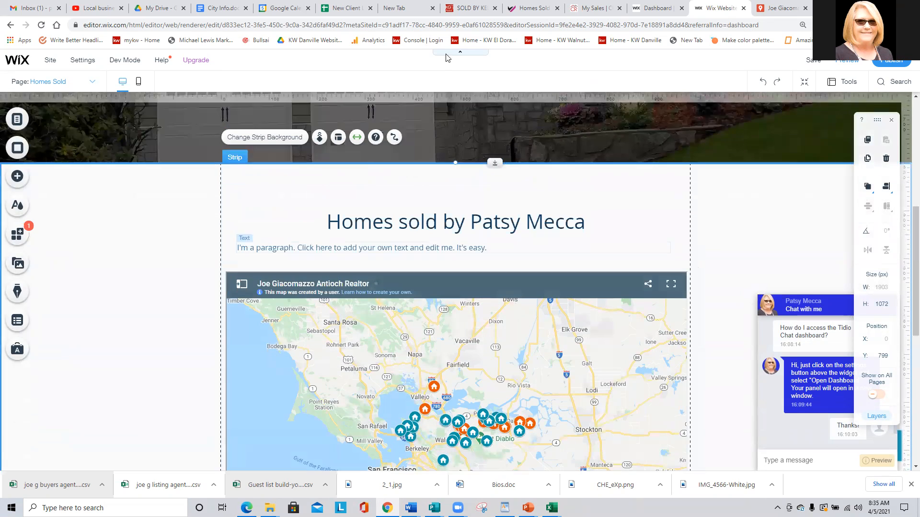
Search the sold-homes map for the Walnut Creek address.
click(759, 6)
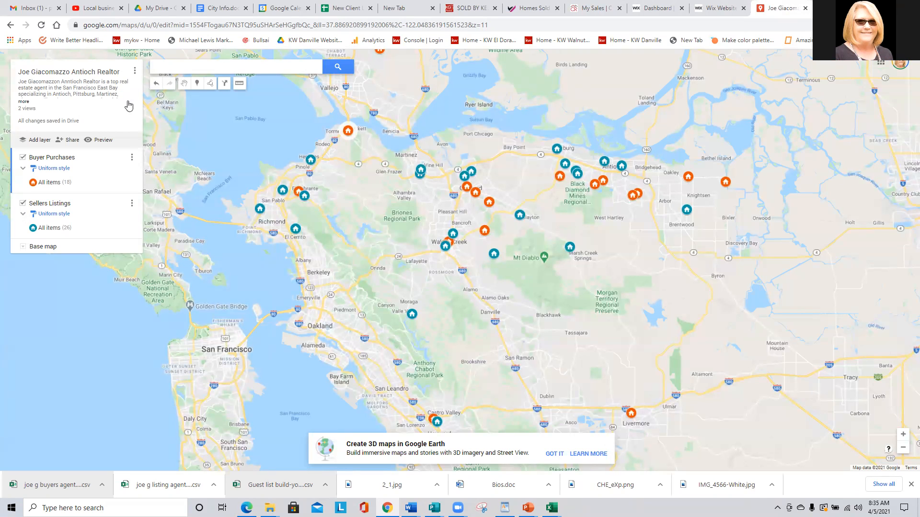
click(178, 66)
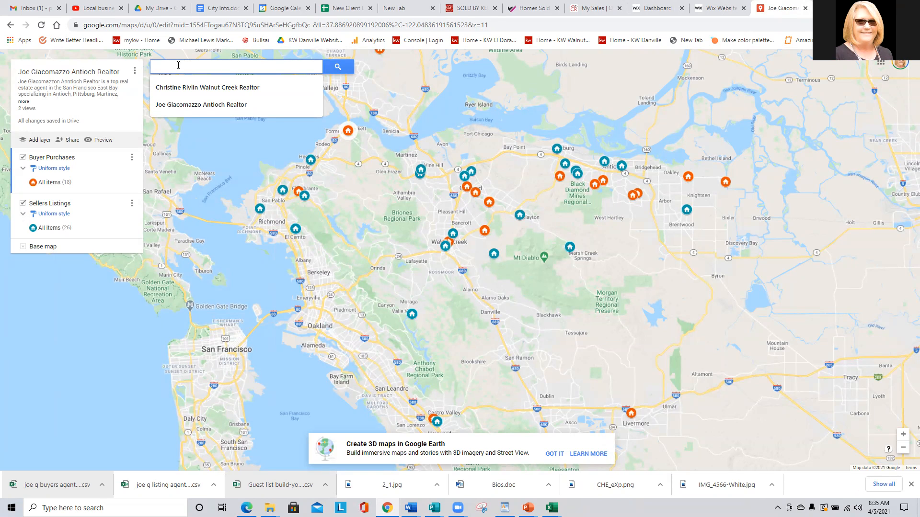
text(201)
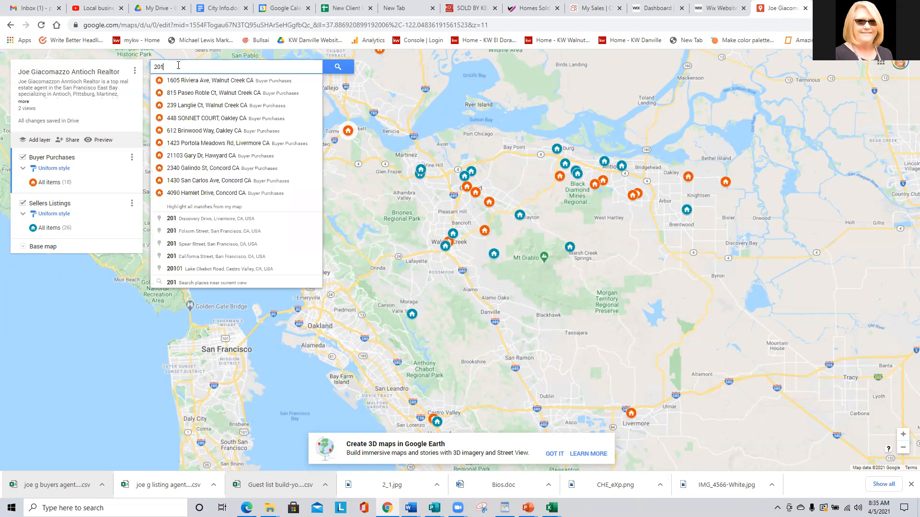
text( N)
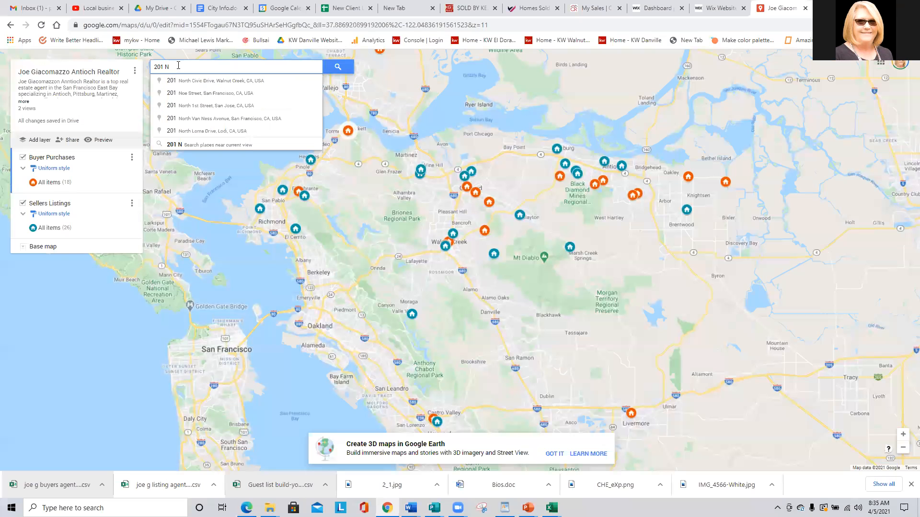
click(182, 81)
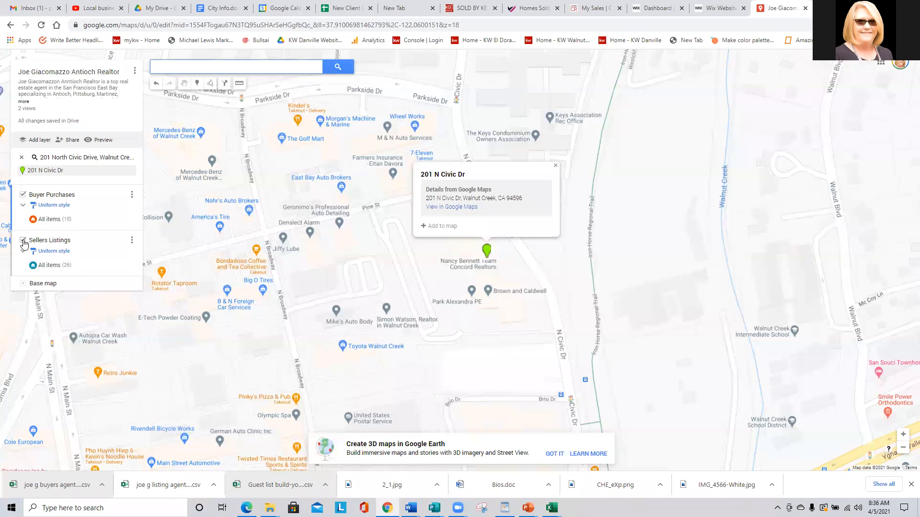
Hide Buyer Purchases and add the found place to Sellers Listings for editing.
click(23, 195)
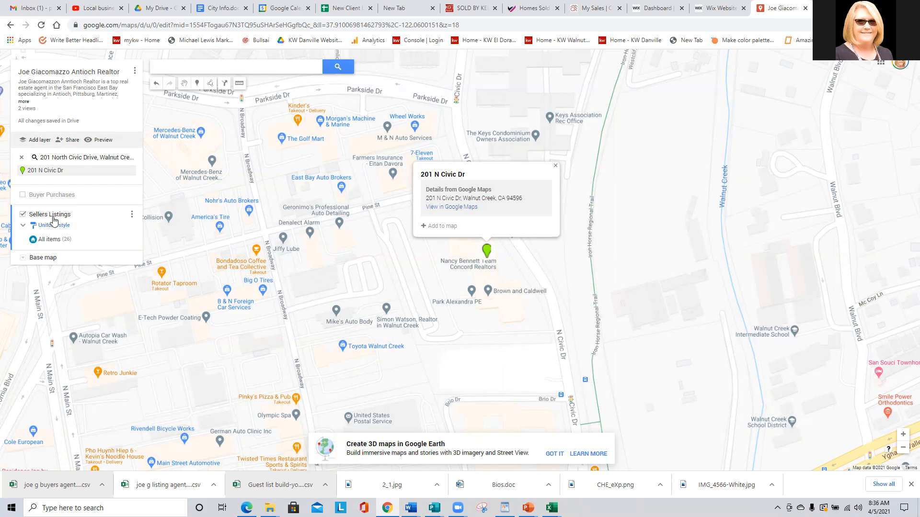
click(442, 228)
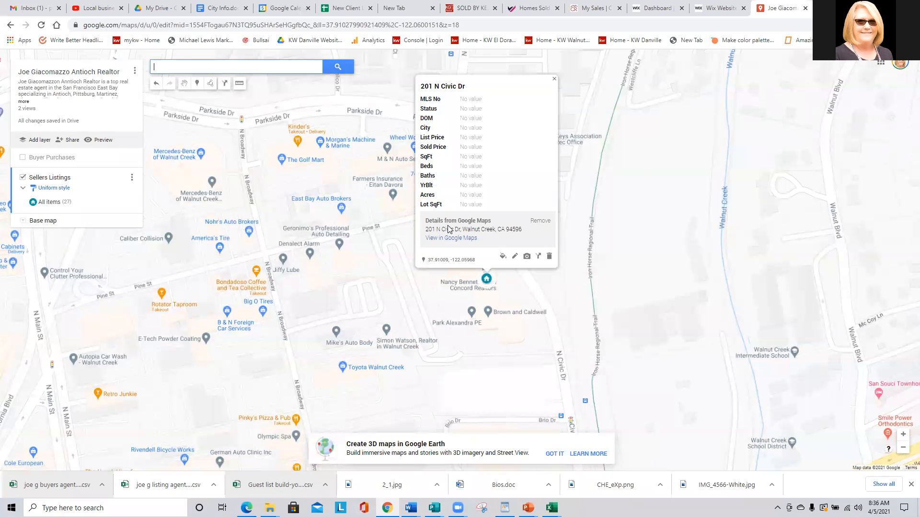
click(515, 256)
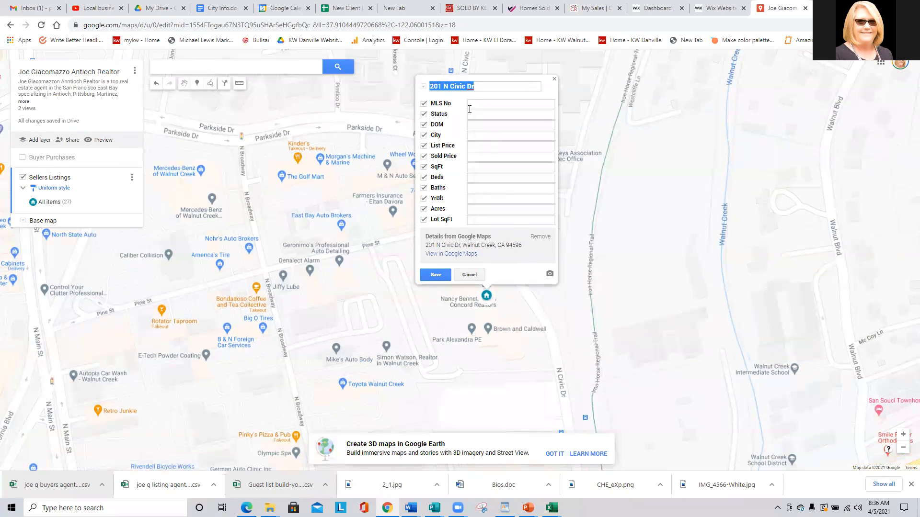
click(476, 103)
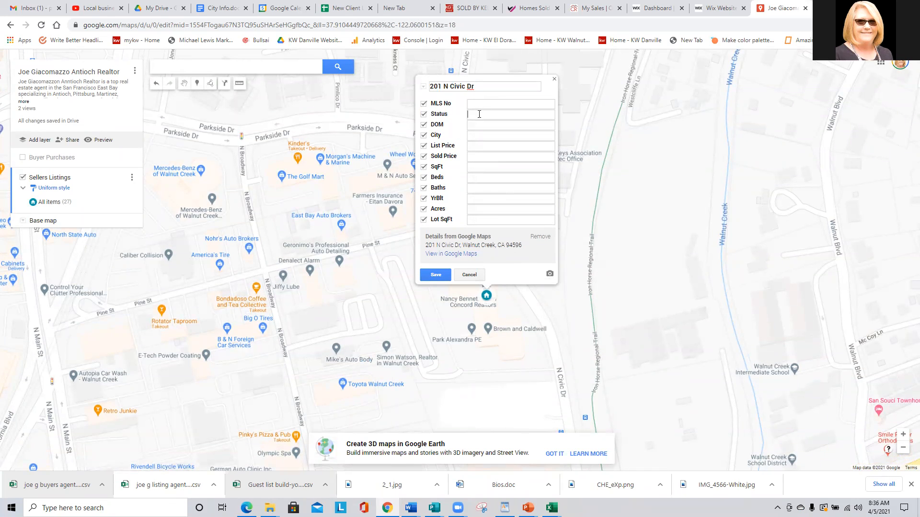
Enter SOLD, Walnut Creek, 9 DOM, $1,175,000 list, $1,850,000 sold, 5 beds, 5 baths, and save.
key(Caps_Lock)
text(SOLD)
text(WALNU)
text(T CREEK)
key(Tab)
text(1)
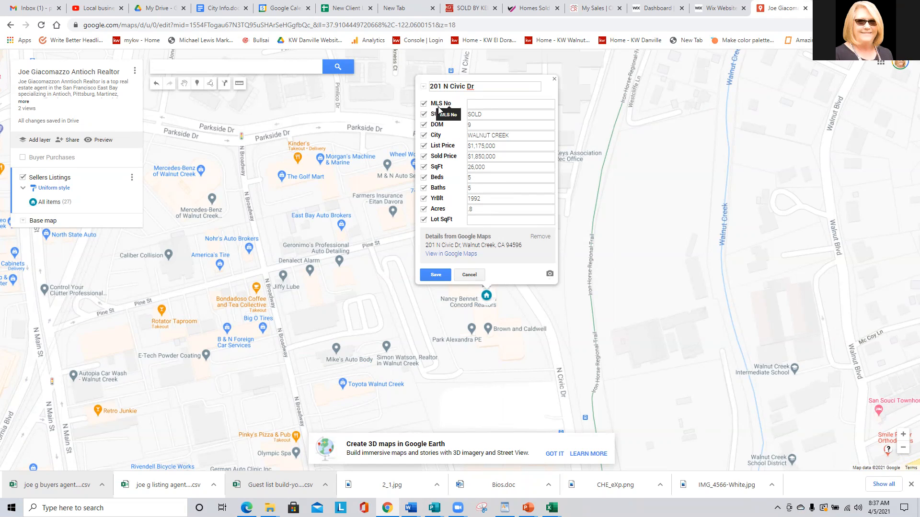
click(434, 276)
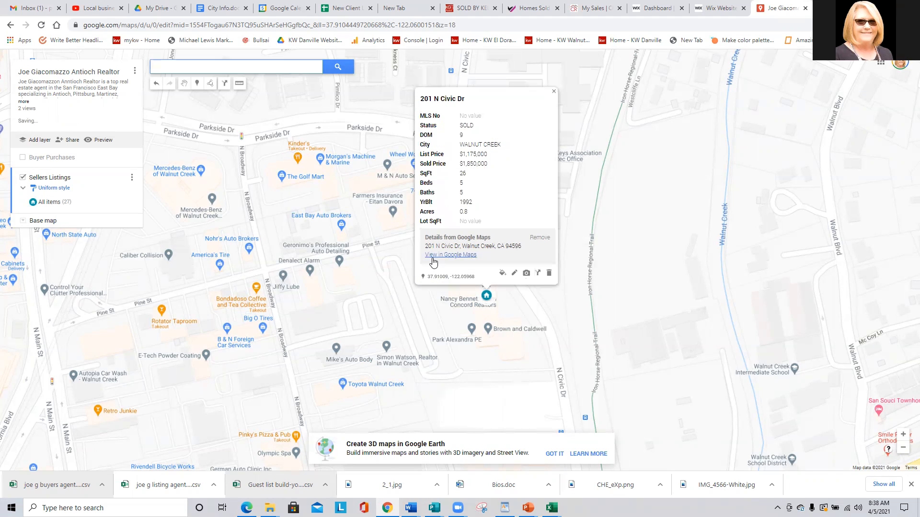
Close the listing card and switch Sellers Listings to individual styles per place.
click(52, 205)
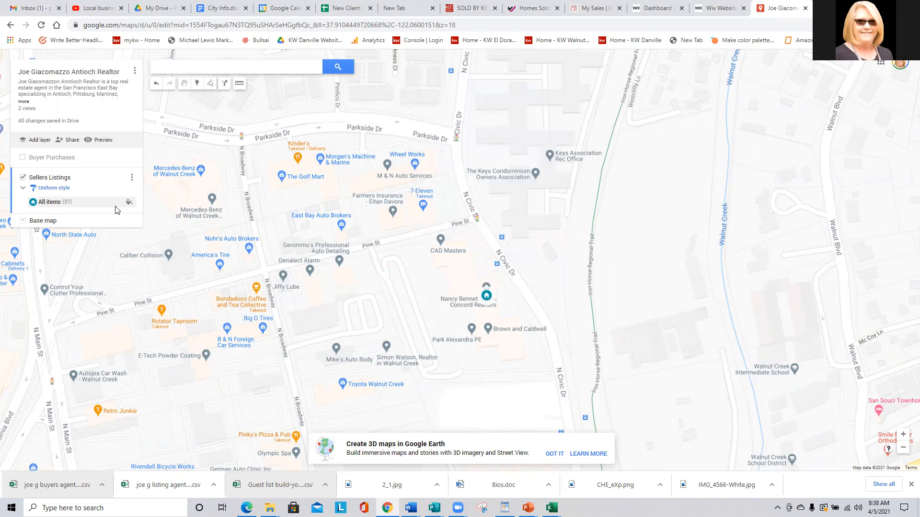
click(61, 188)
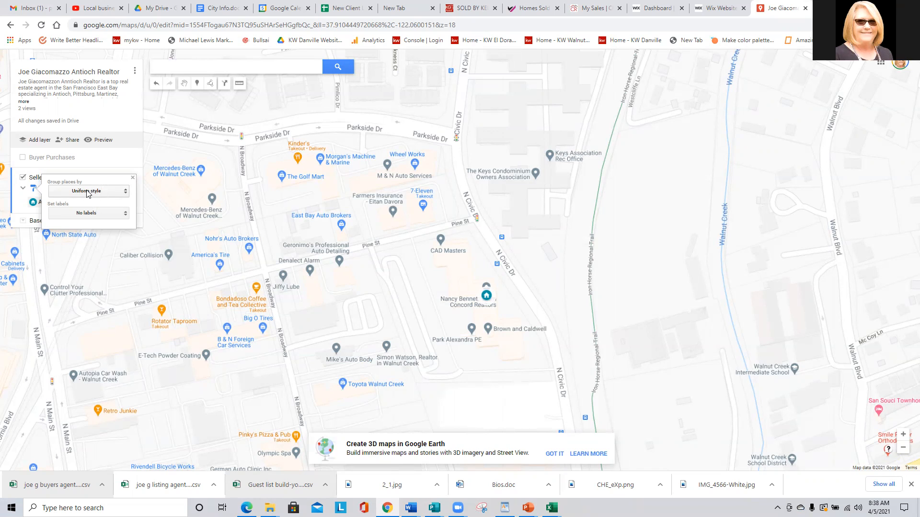
click(88, 192)
click(78, 218)
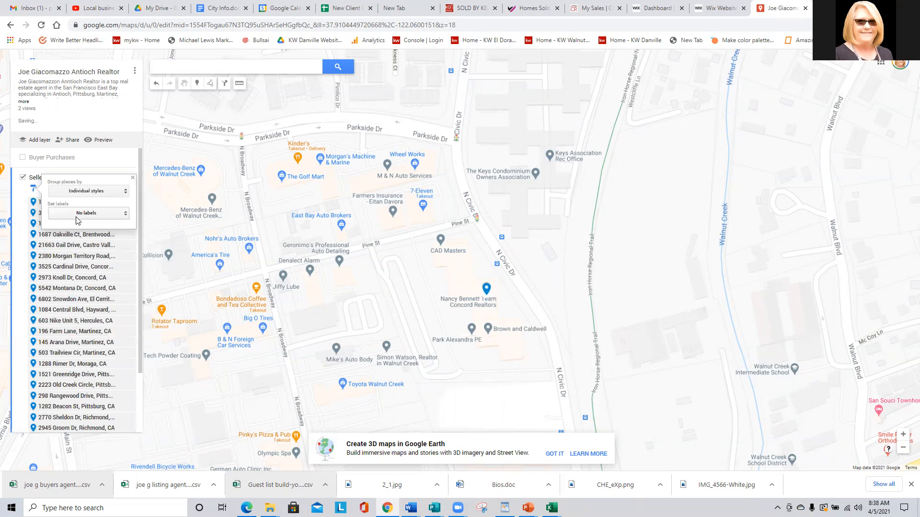
click(133, 178)
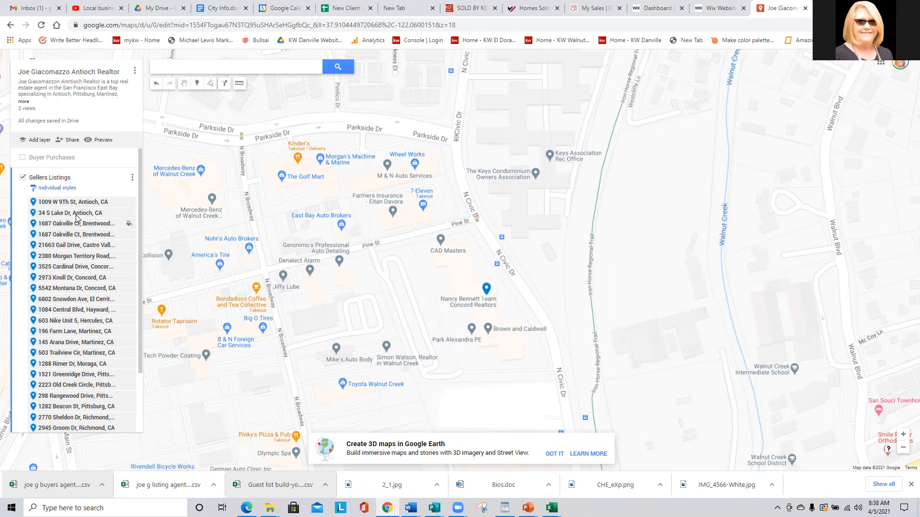
scroll(90, 198, down, 3)
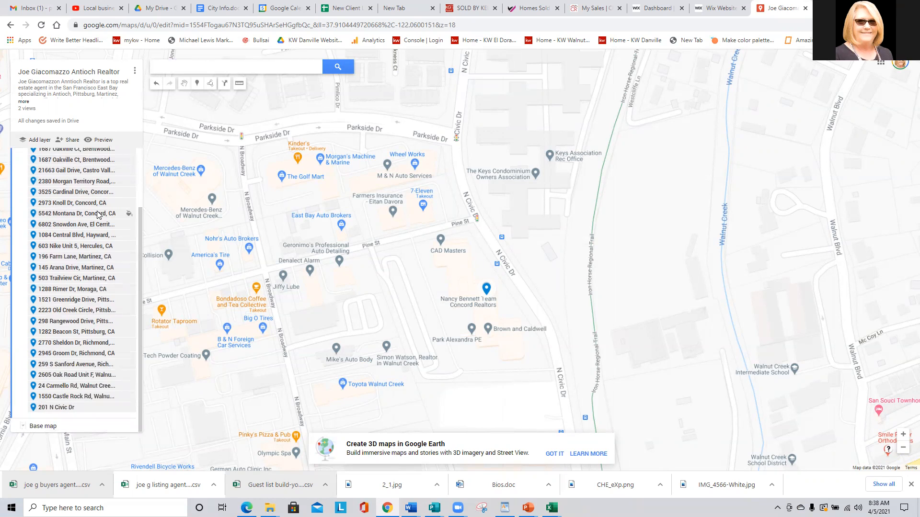
scroll(69, 246, up, 1)
scroll(79, 262, down, 1)
scroll(62, 382, up, 2)
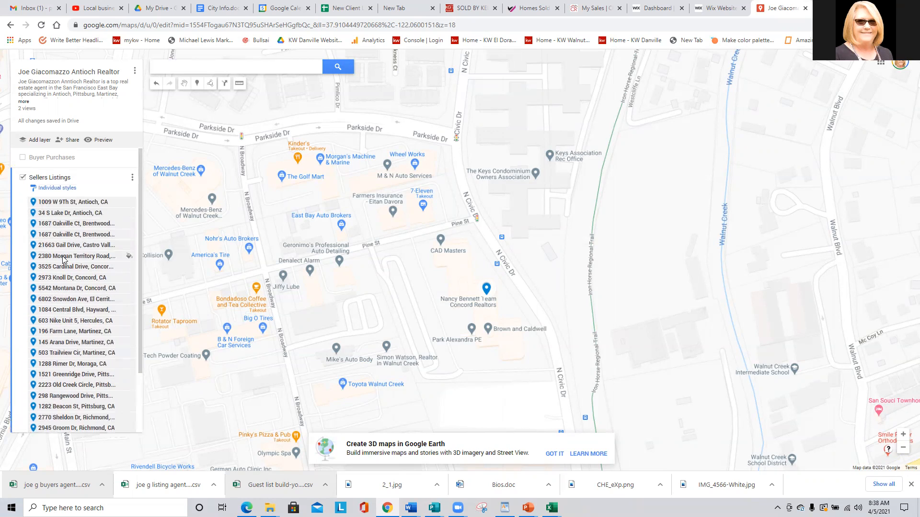
click(132, 179)
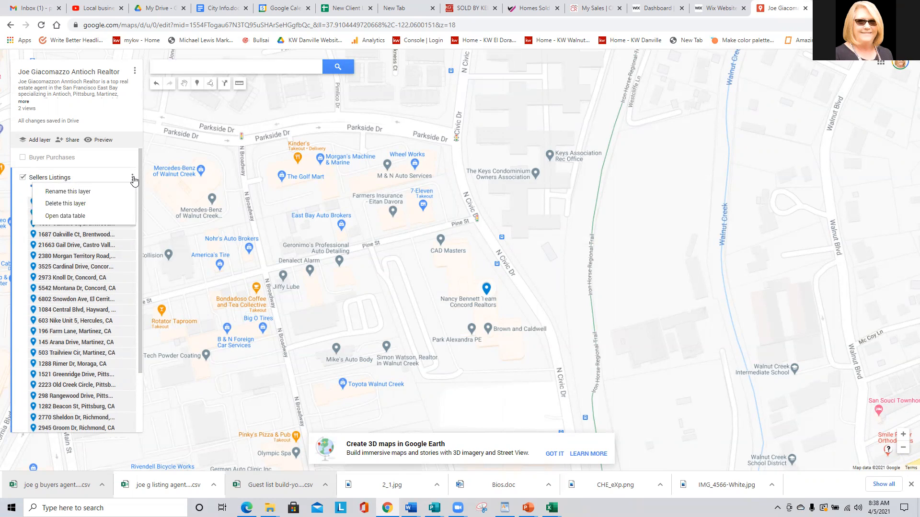
click(115, 178)
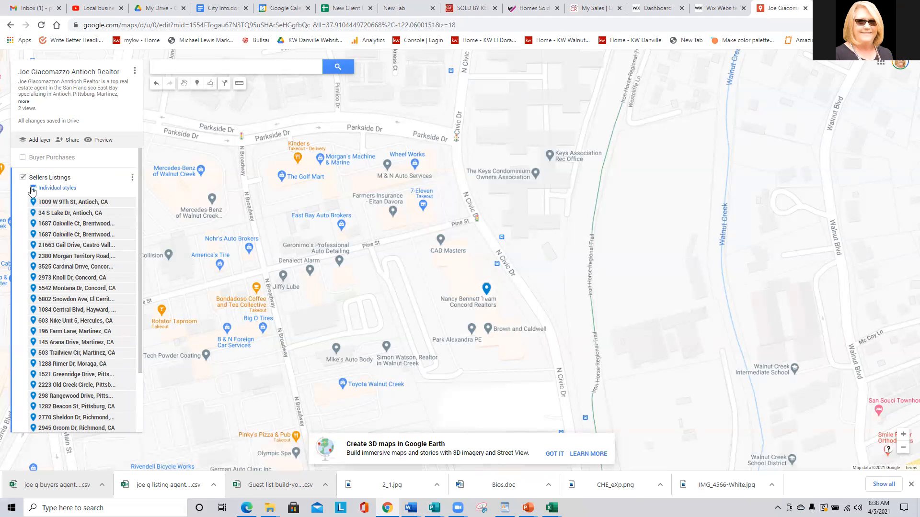
Return Sellers Listings to Uniform style and label its places by Address.
click(52, 188)
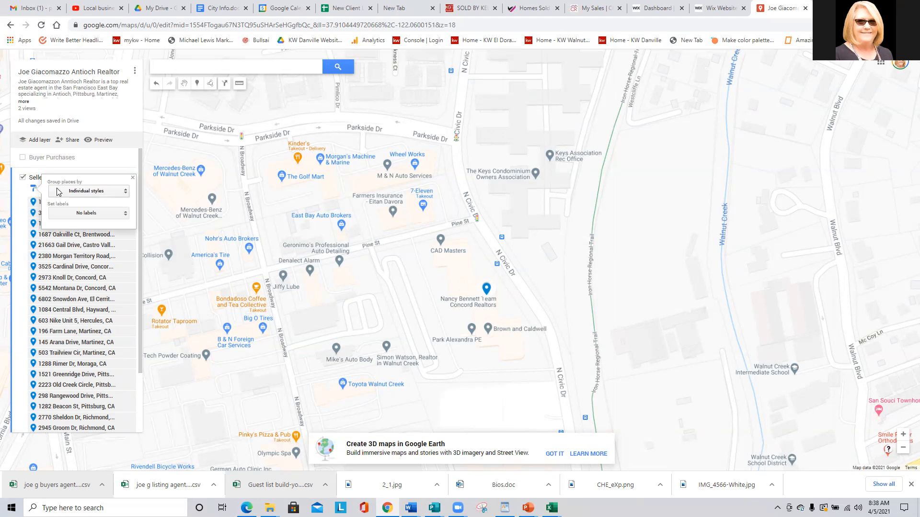
click(70, 191)
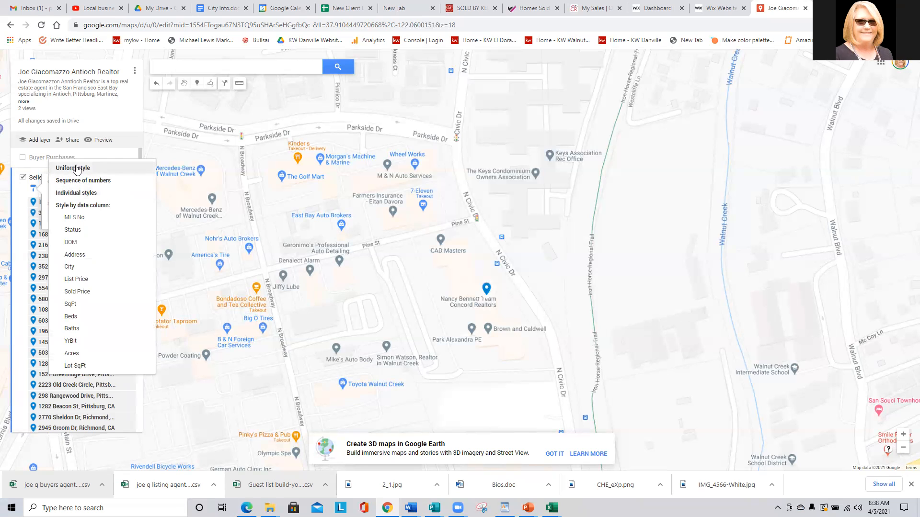
click(75, 169)
click(71, 214)
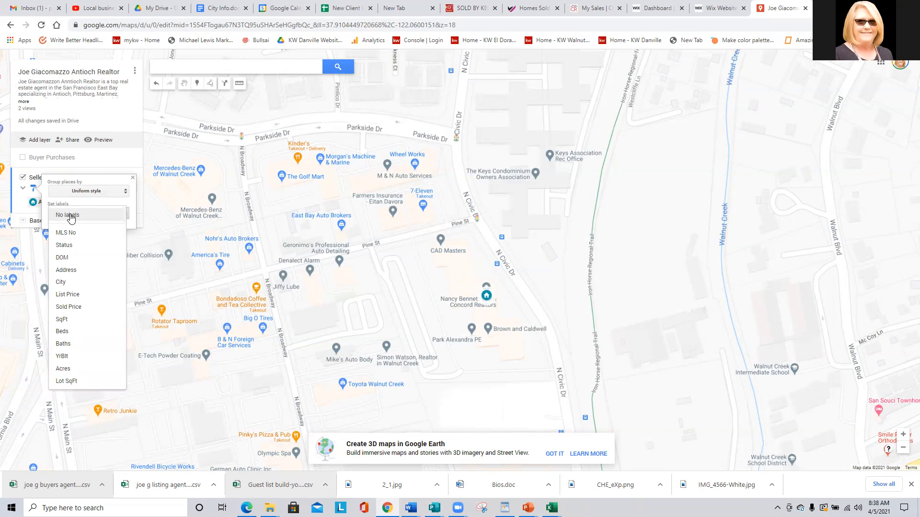
click(67, 269)
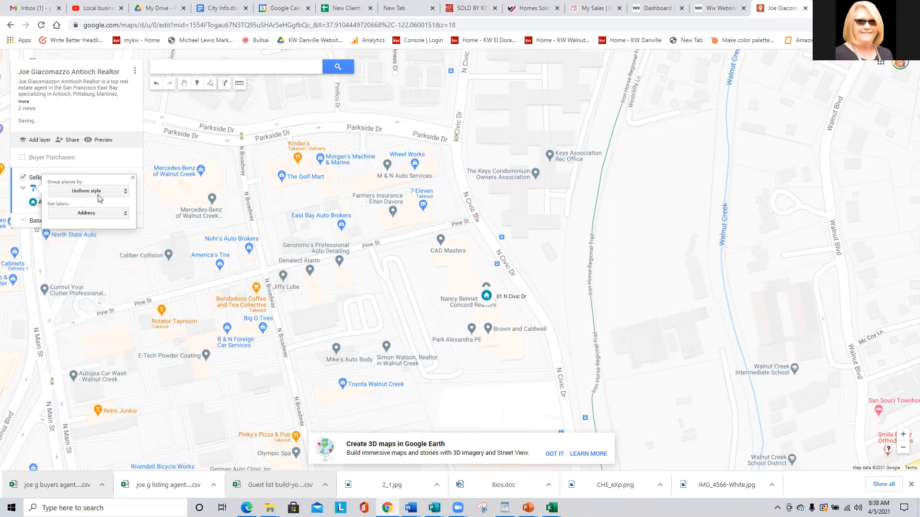
click(133, 179)
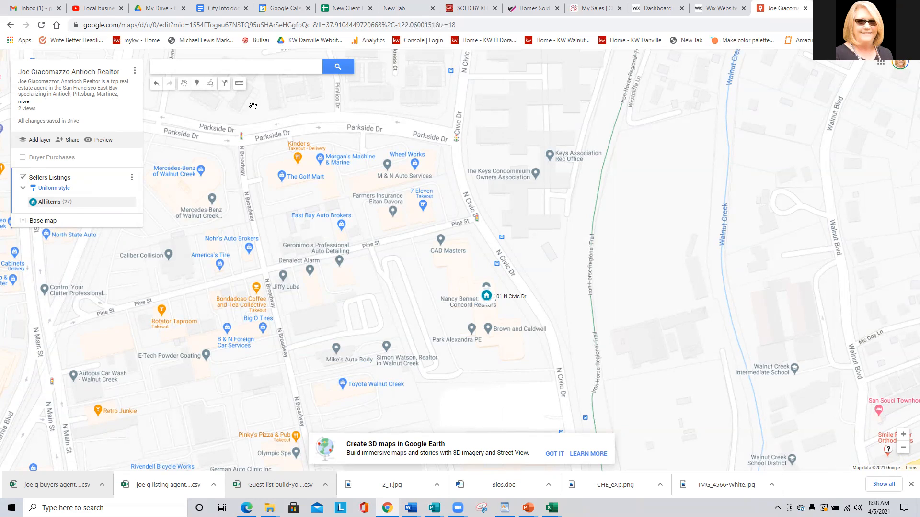
Zoom out and pan to show Richmond through Concord, then open one listing's details.
scroll(282, 143, down, 2)
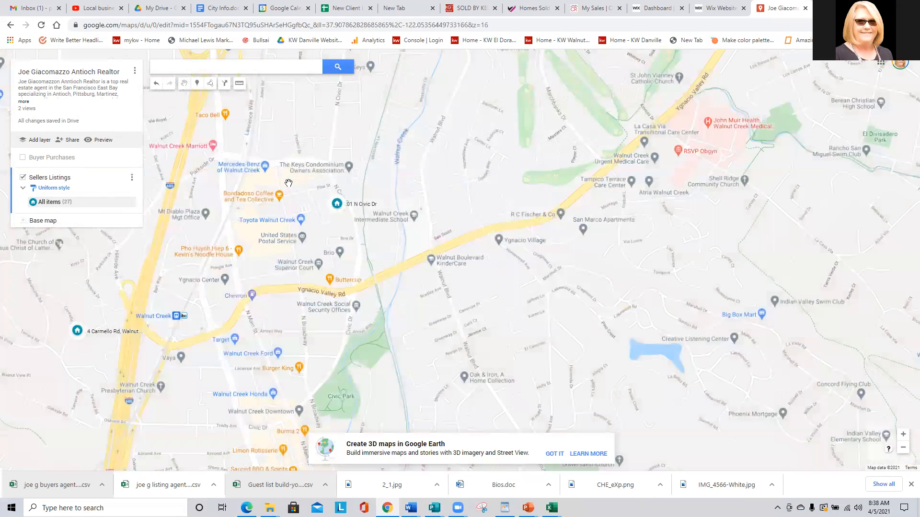
scroll(289, 183, down, 3)
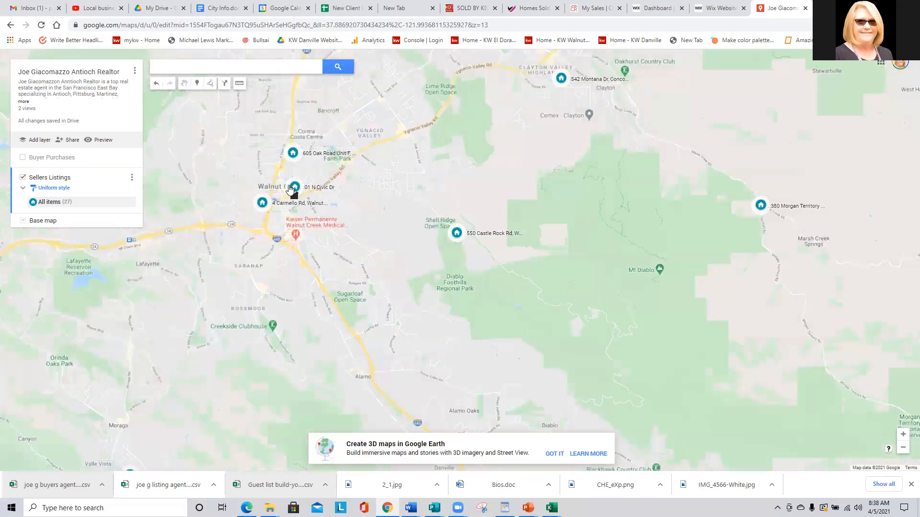
scroll(290, 188, down, 2)
drag(380, 100, 548, 203)
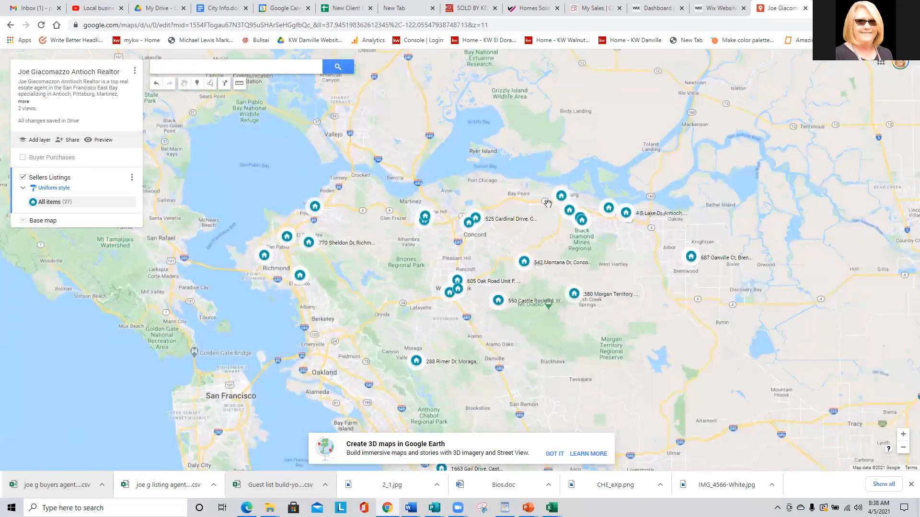
drag(502, 305, 500, 307)
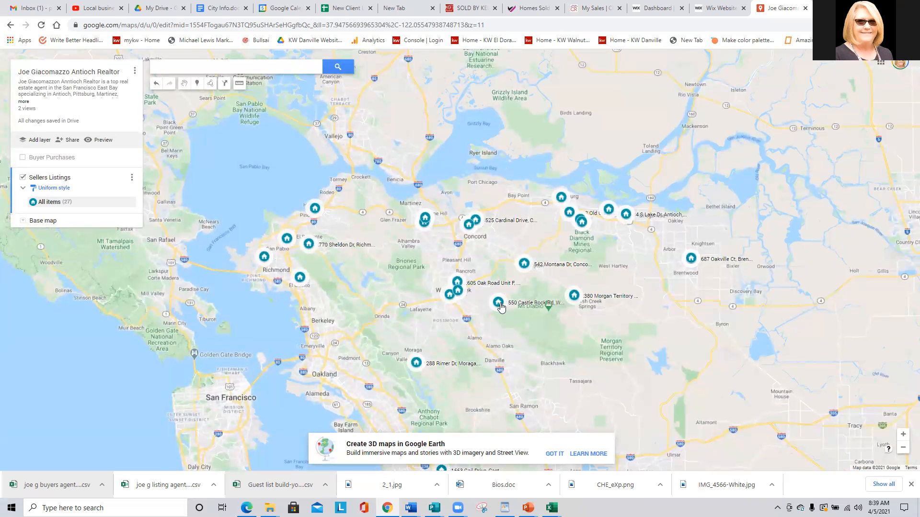
click(502, 307)
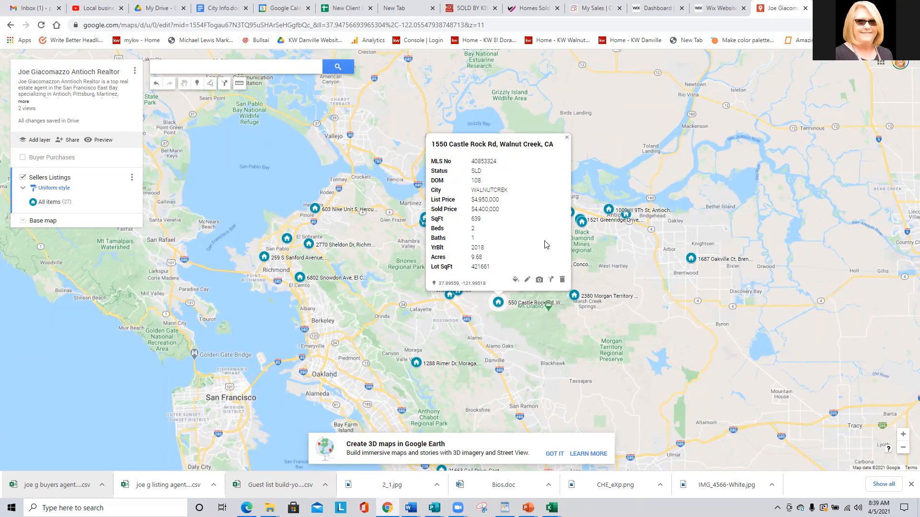
Show Buyer Purchases, label its pins by Address, and review one buyer listing's card.
click(567, 137)
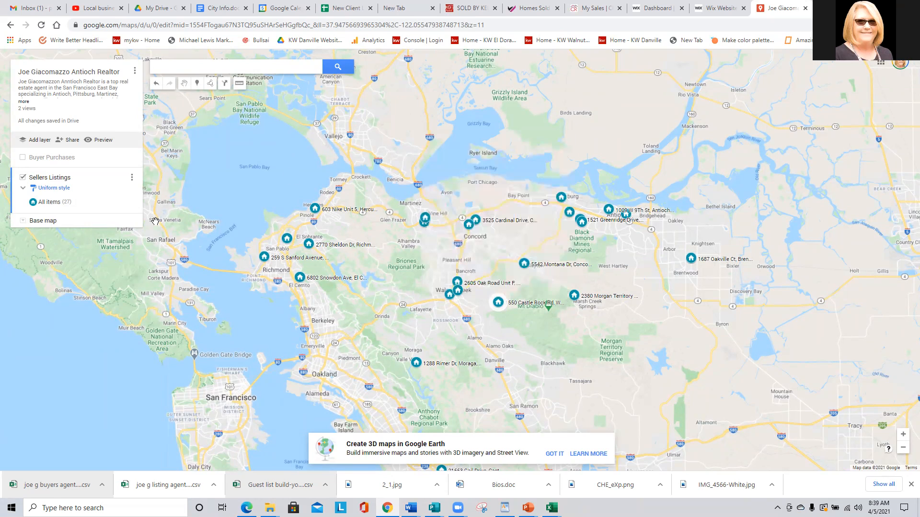
click(23, 160)
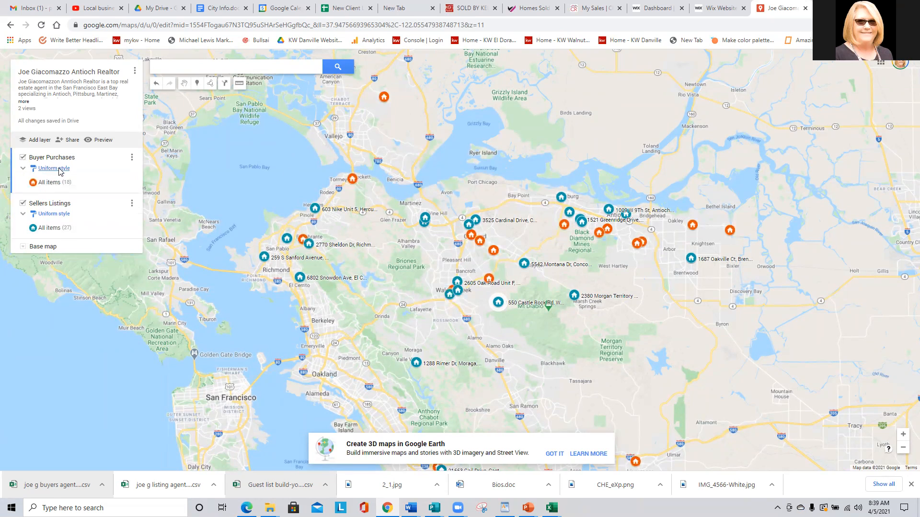
click(58, 169)
click(78, 193)
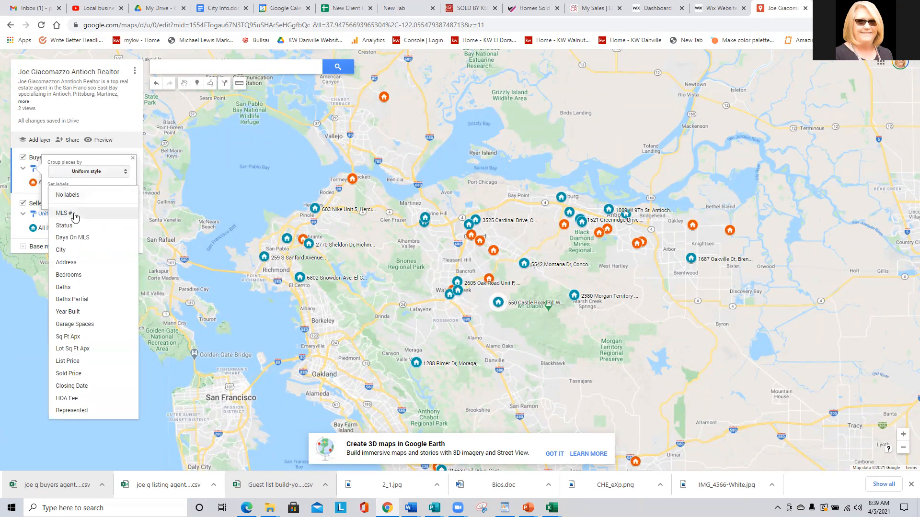
click(61, 265)
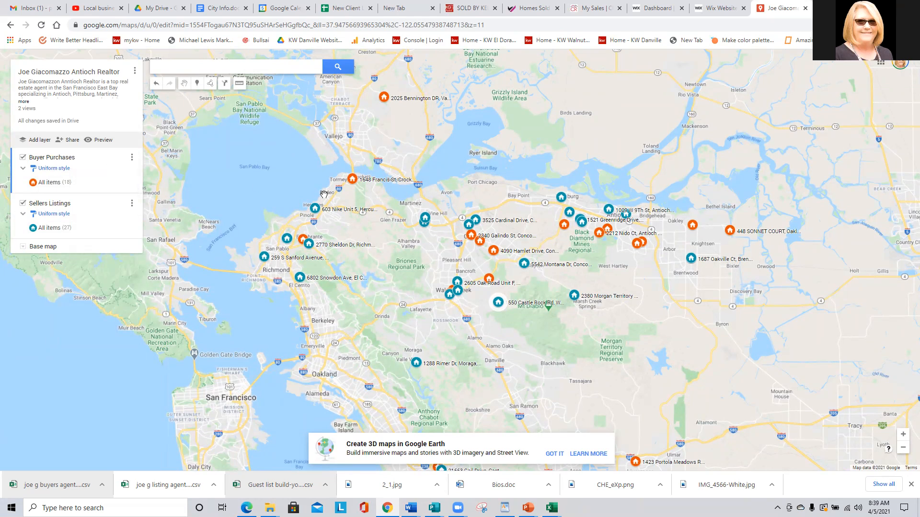
drag(494, 254, 494, 256)
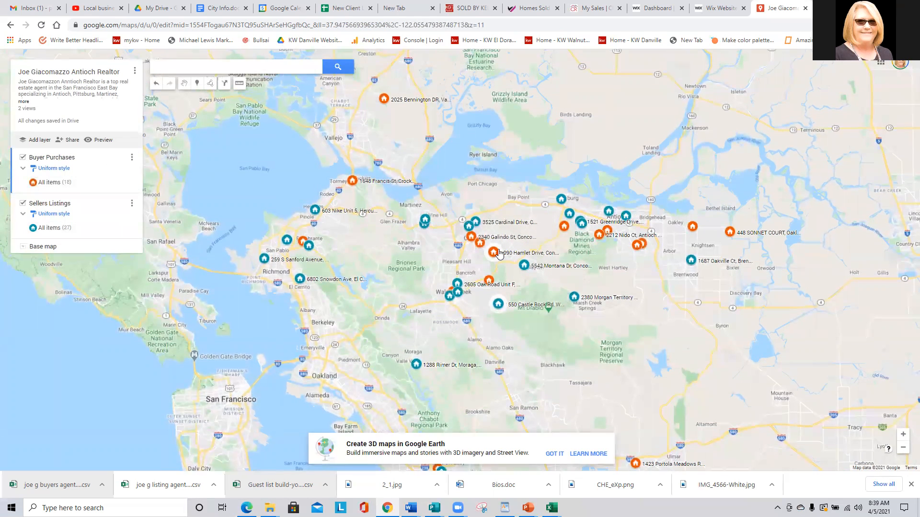
click(494, 252)
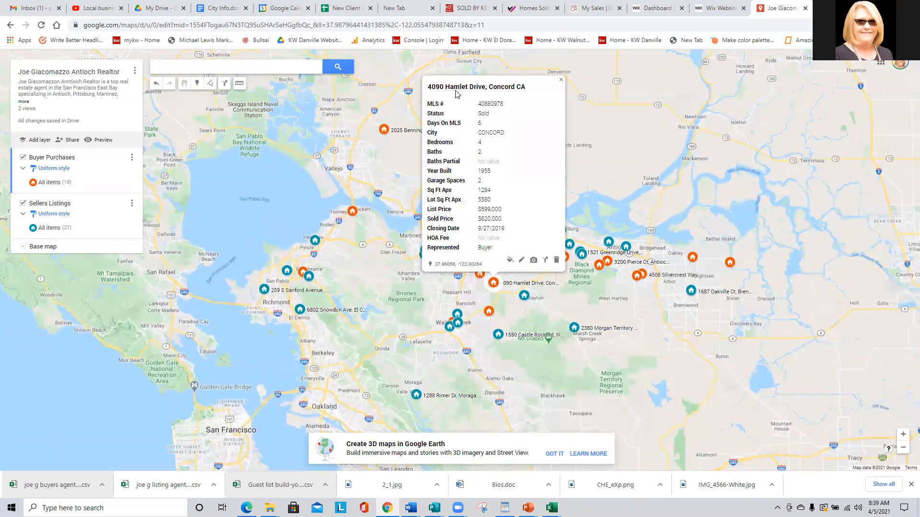
click(561, 80)
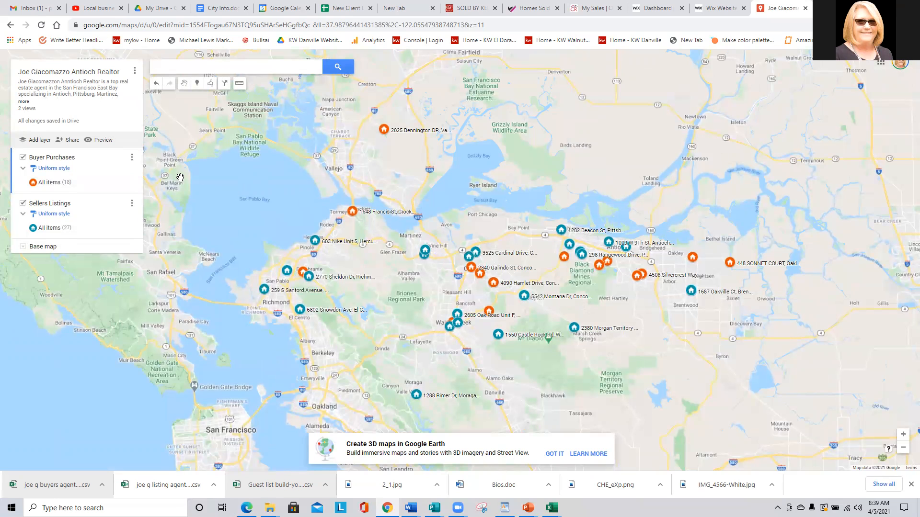
Save the current map view as the default view.
click(135, 71)
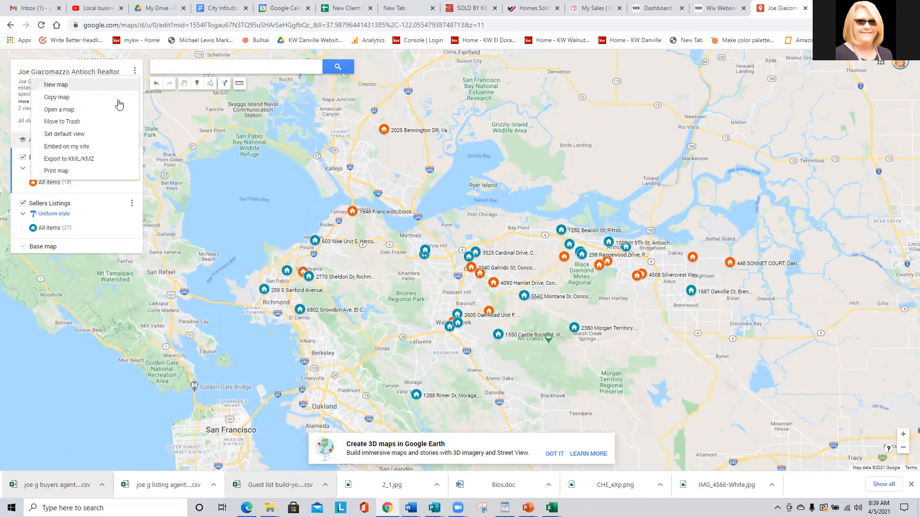
click(64, 134)
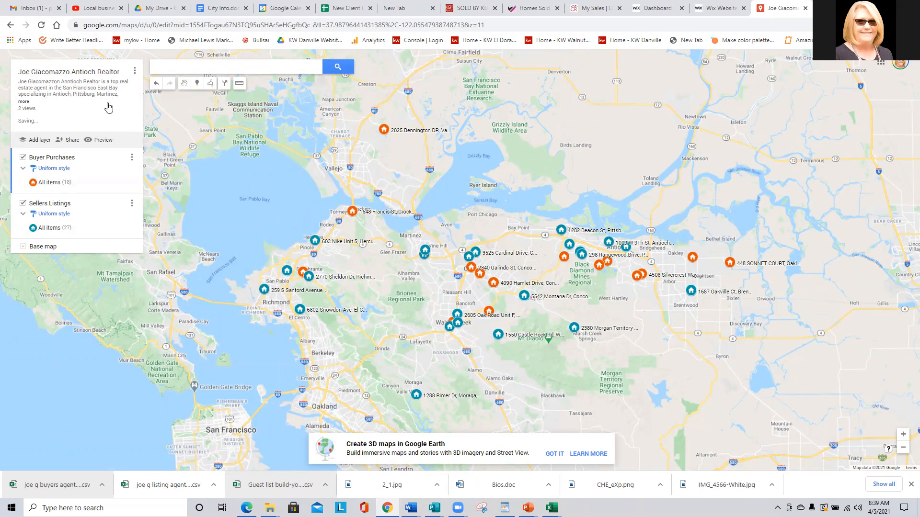
click(134, 71)
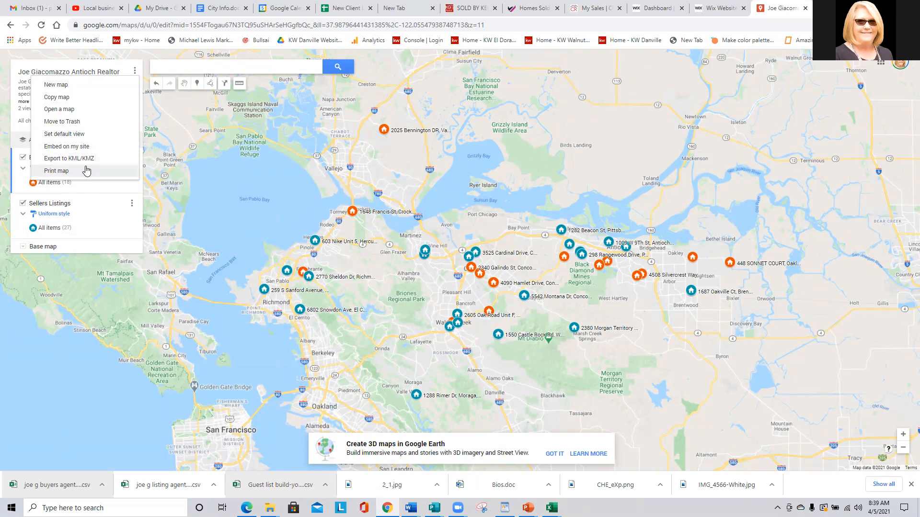
click(134, 69)
Copy the map's public sharing link and close the sharing dialog.
click(67, 142)
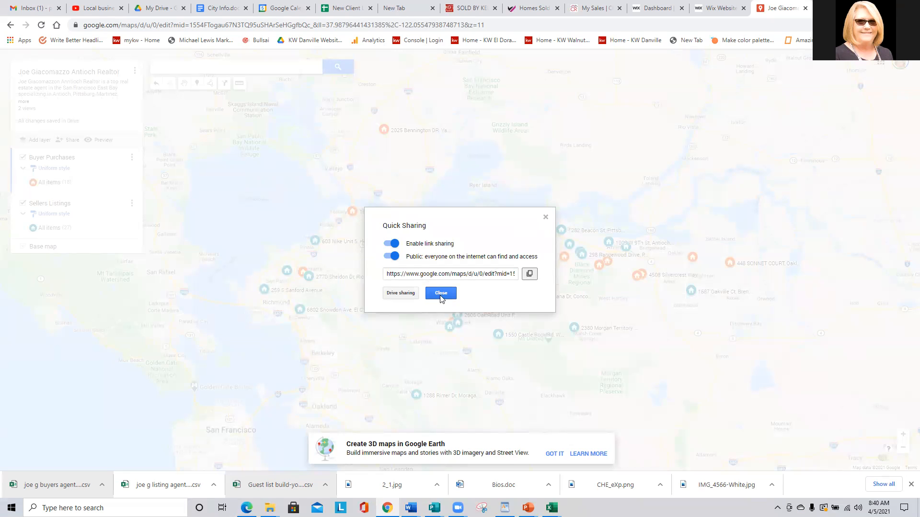
click(529, 274)
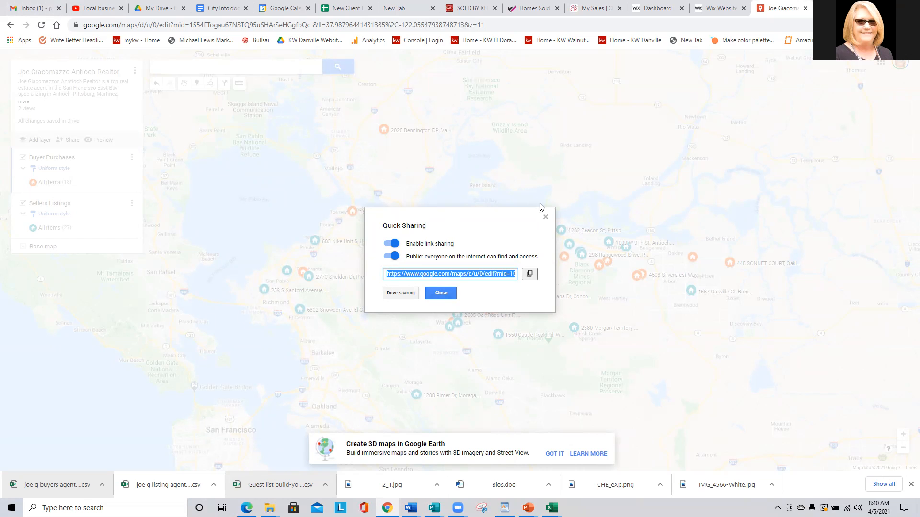
click(545, 218)
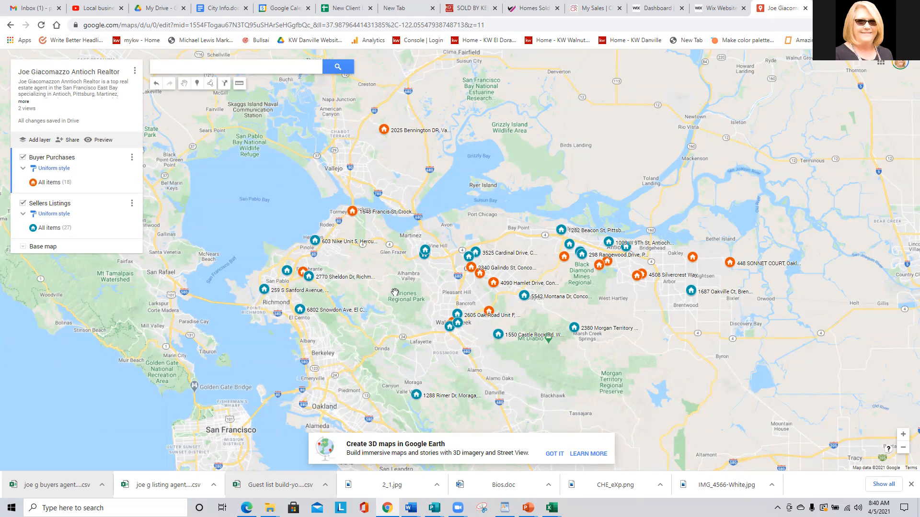
Go to the published Homes Sold page and scroll down to the VIEW BY LOCATION map.
click(532, 8)
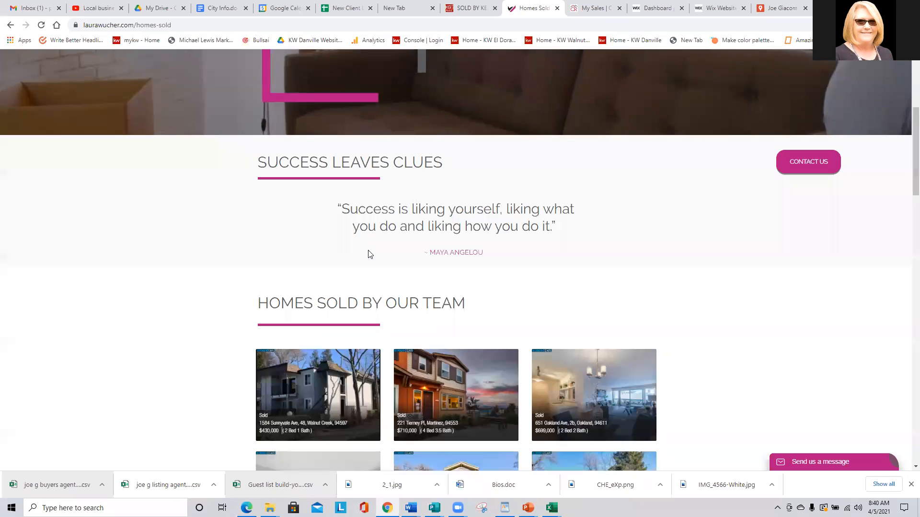
scroll(294, 218, down, 10)
scroll(196, 205, down, 10)
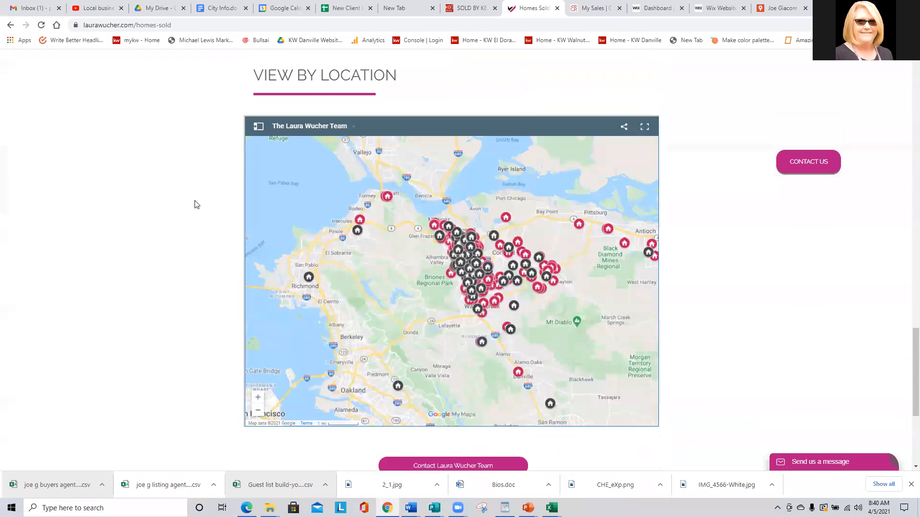
Zoom and pan the embedded map around the dense pin cluster toward Contra Costa Country Club.
drag(458, 300, 382, 353)
scroll(339, 278, up, 1)
drag(370, 245, 300, 308)
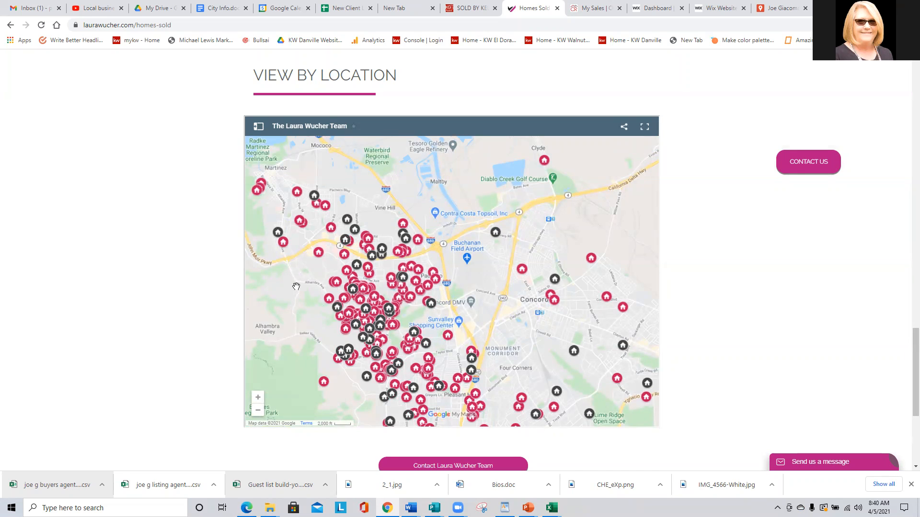
scroll(341, 319, up, 1)
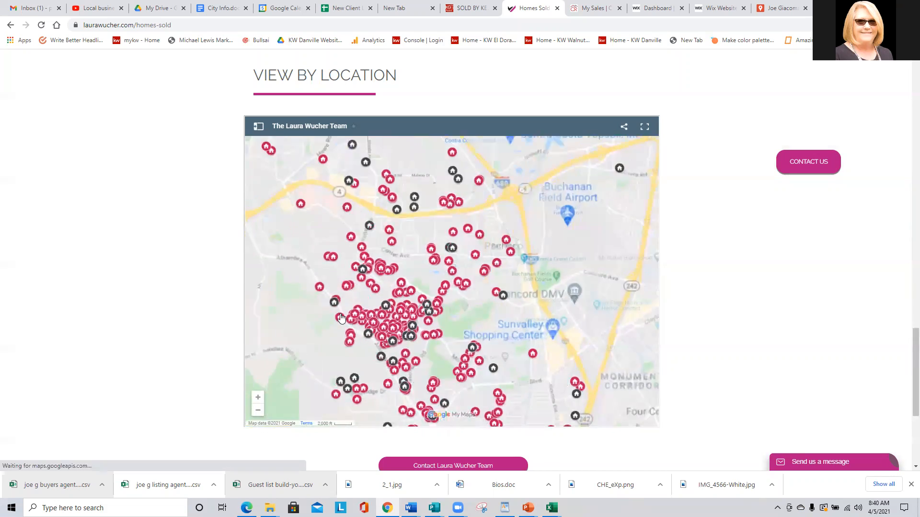
drag(313, 305, 346, 227)
scroll(337, 221, up, 1)
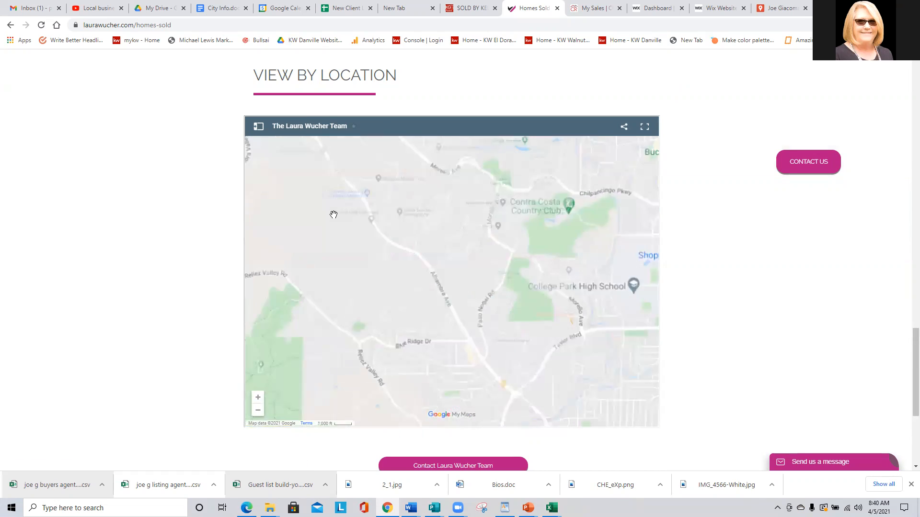
drag(547, 286, 424, 324)
Zoom out and pan the embedded map to recentre the pins and bring Crockett into view.
scroll(424, 324, down, 1)
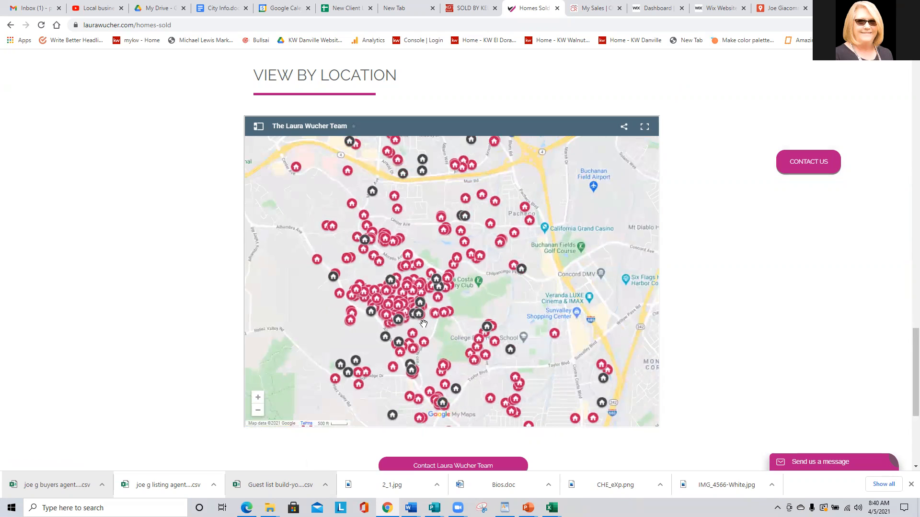
scroll(424, 324, down, 1)
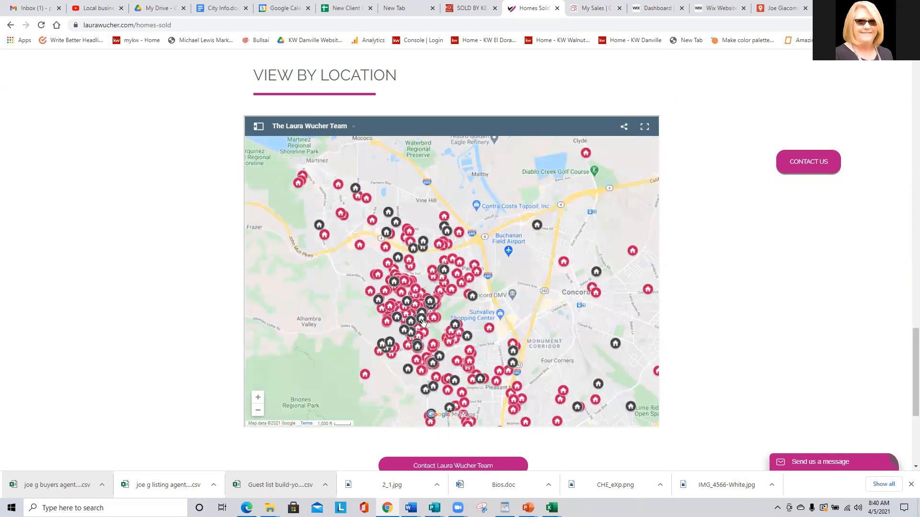
drag(320, 278, 310, 243)
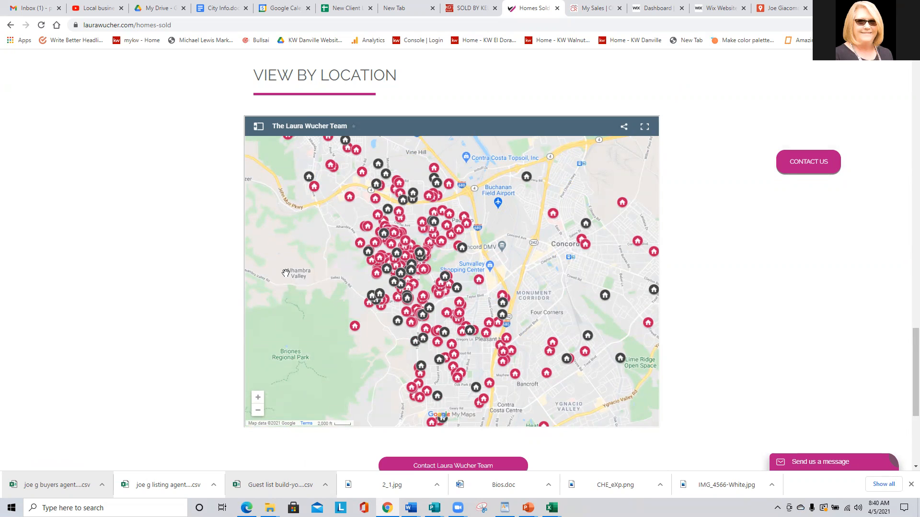
scroll(285, 272, down, 1)
drag(287, 257, 409, 278)
scroll(341, 283, down, 1)
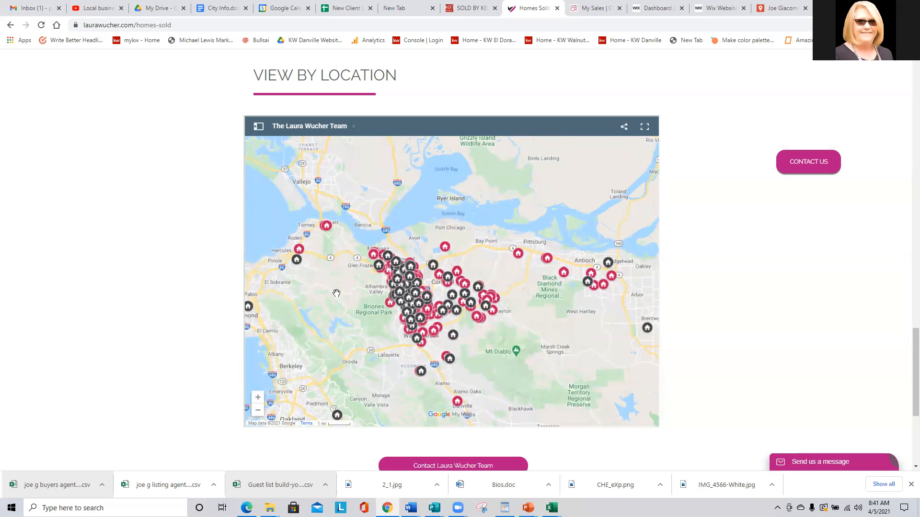
scroll(336, 293, up, 1)
drag(356, 314, 358, 291)
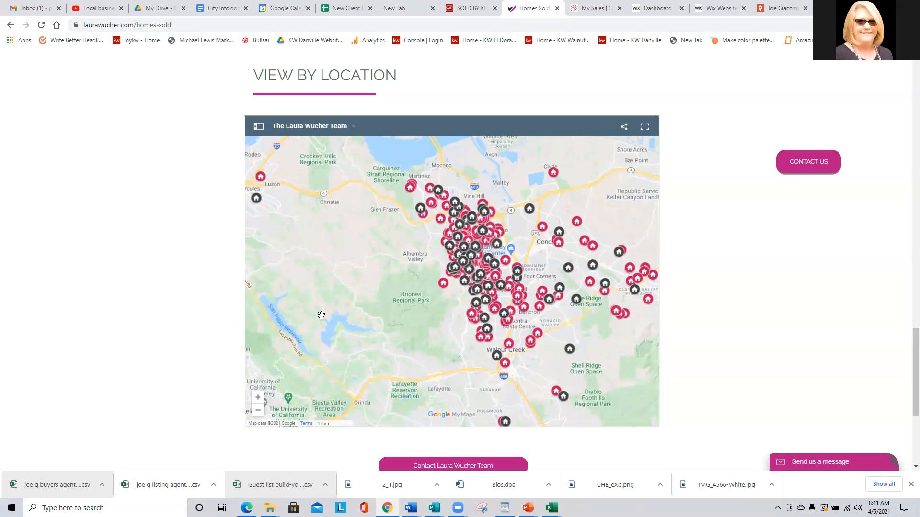
scroll(320, 314, down, 1)
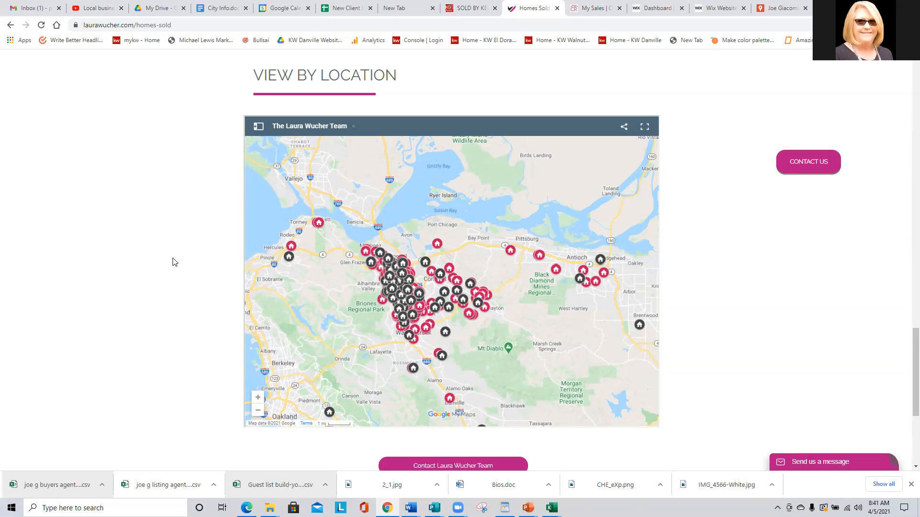
scroll(175, 262, down, 1)
scroll(179, 255, up, 1)
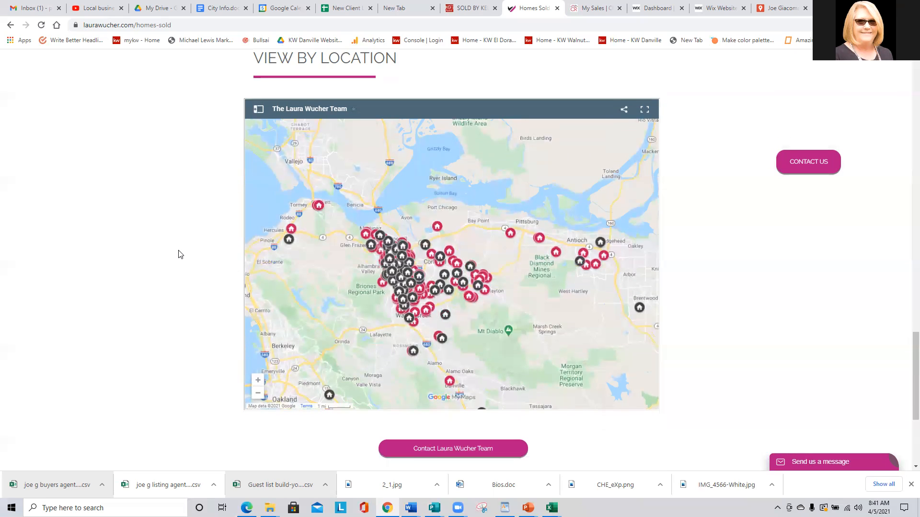